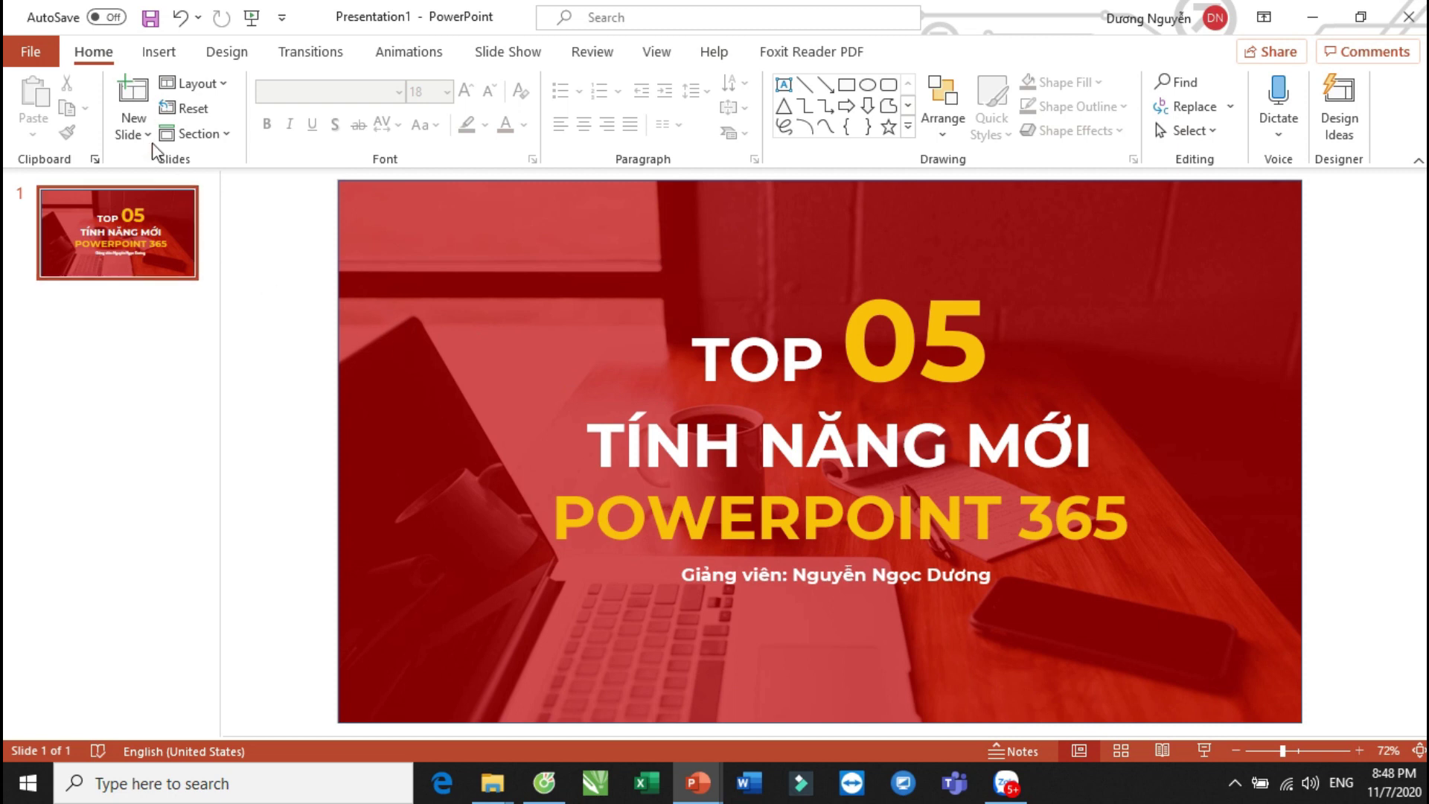
Add a blank second slide and open the 3D Models source menu on the Insert tab.
left_click(148, 137)
left_click(172, 417)
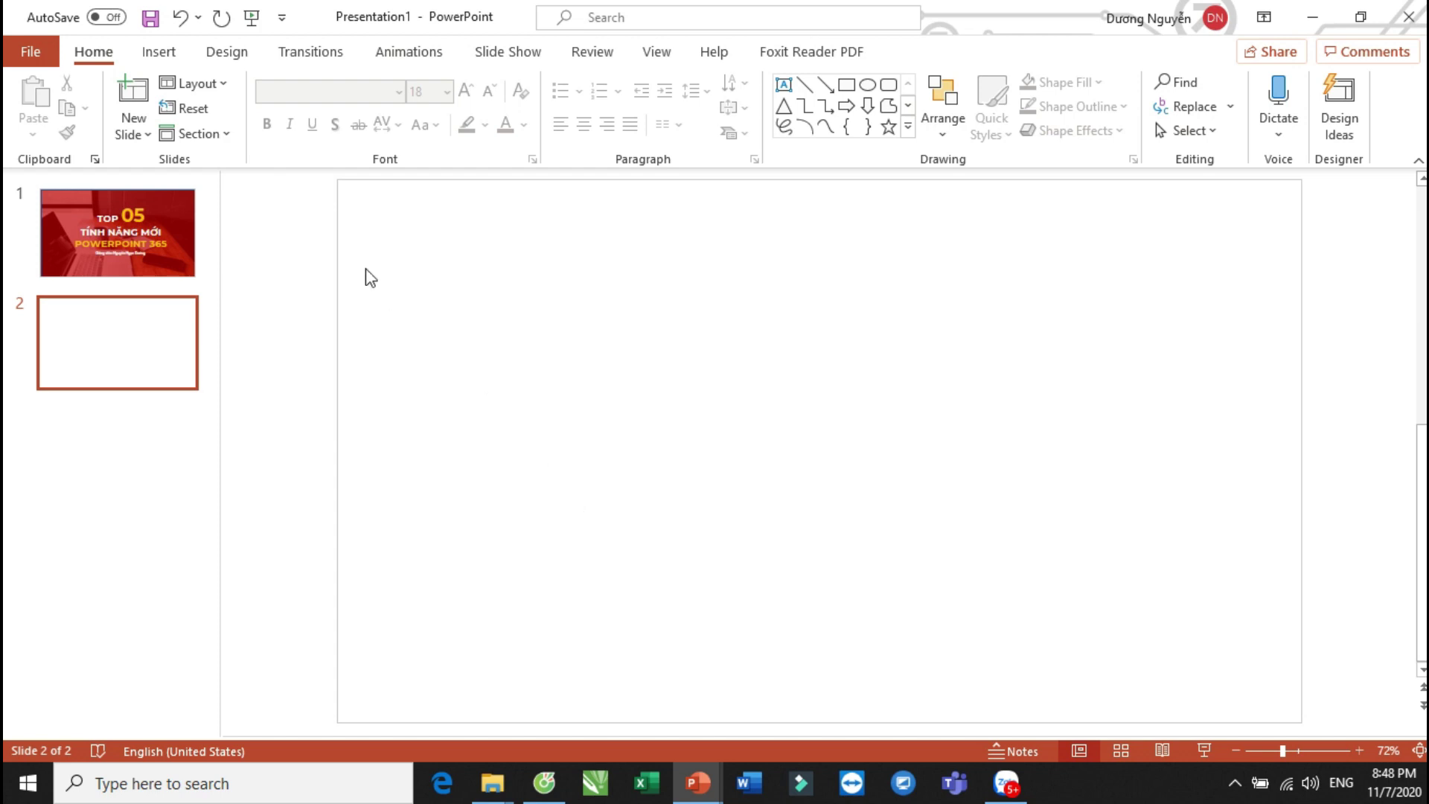
left_click(165, 54)
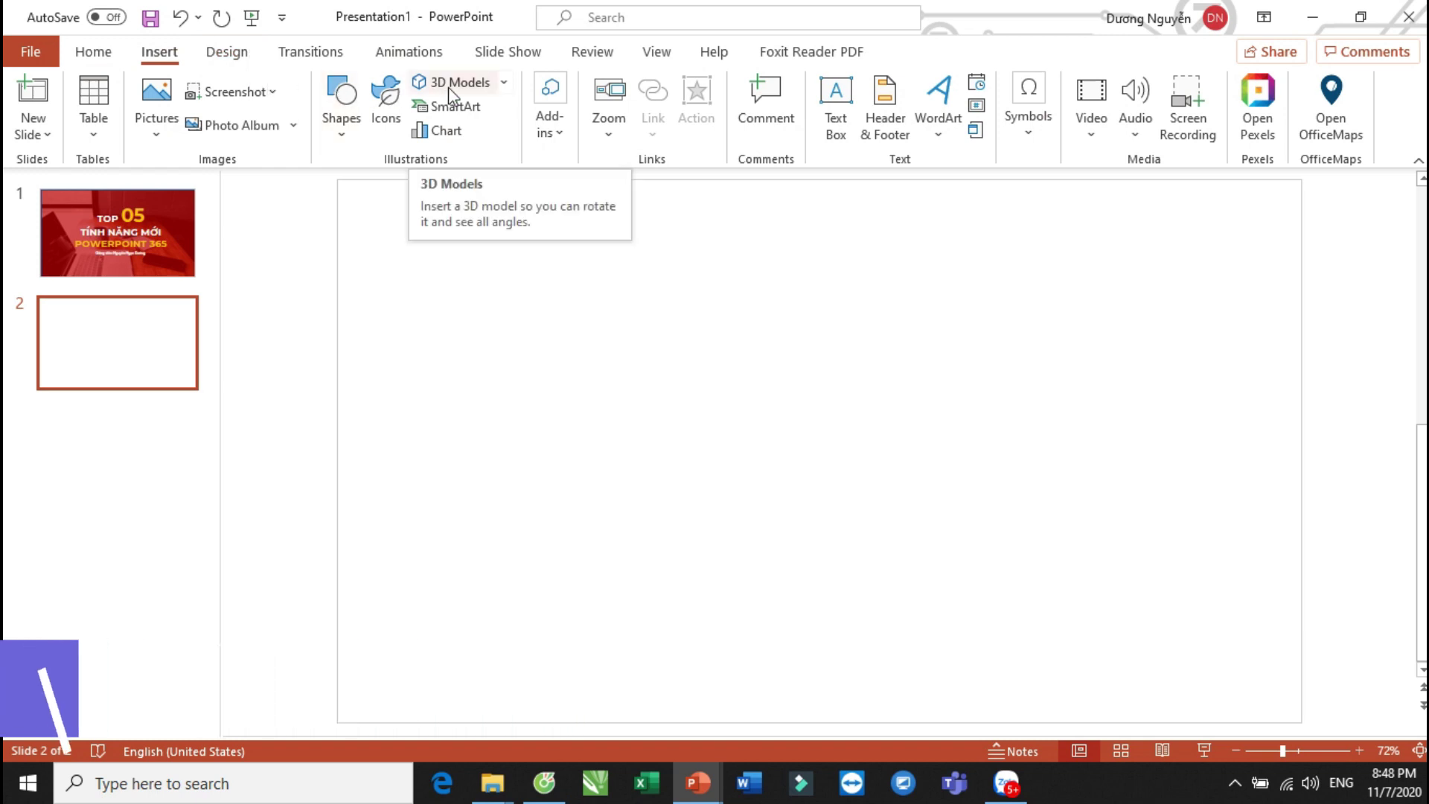
left_click(512, 86)
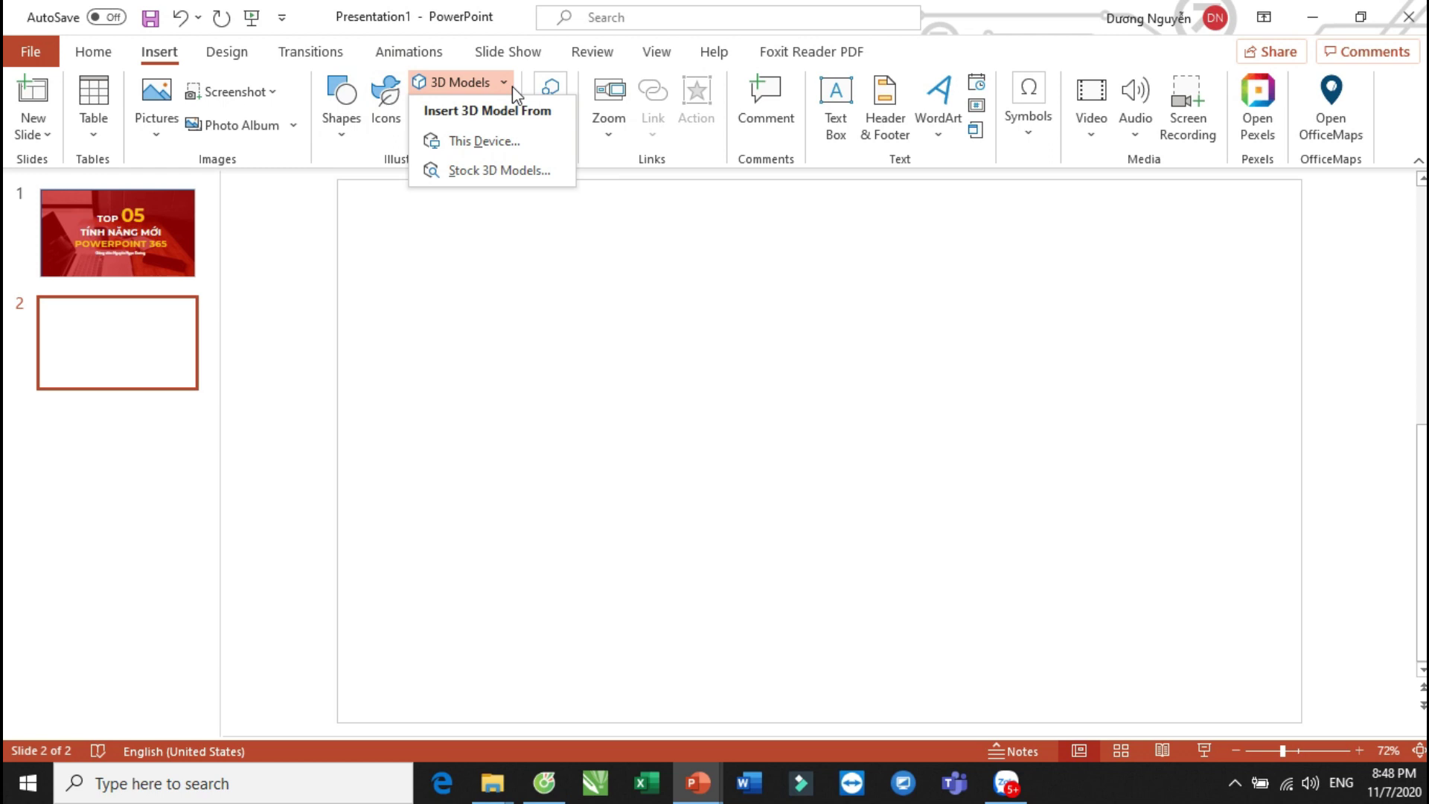
Insert the twisted plant model from the Stock 3D Models All Animated Models category.
left_click(515, 168)
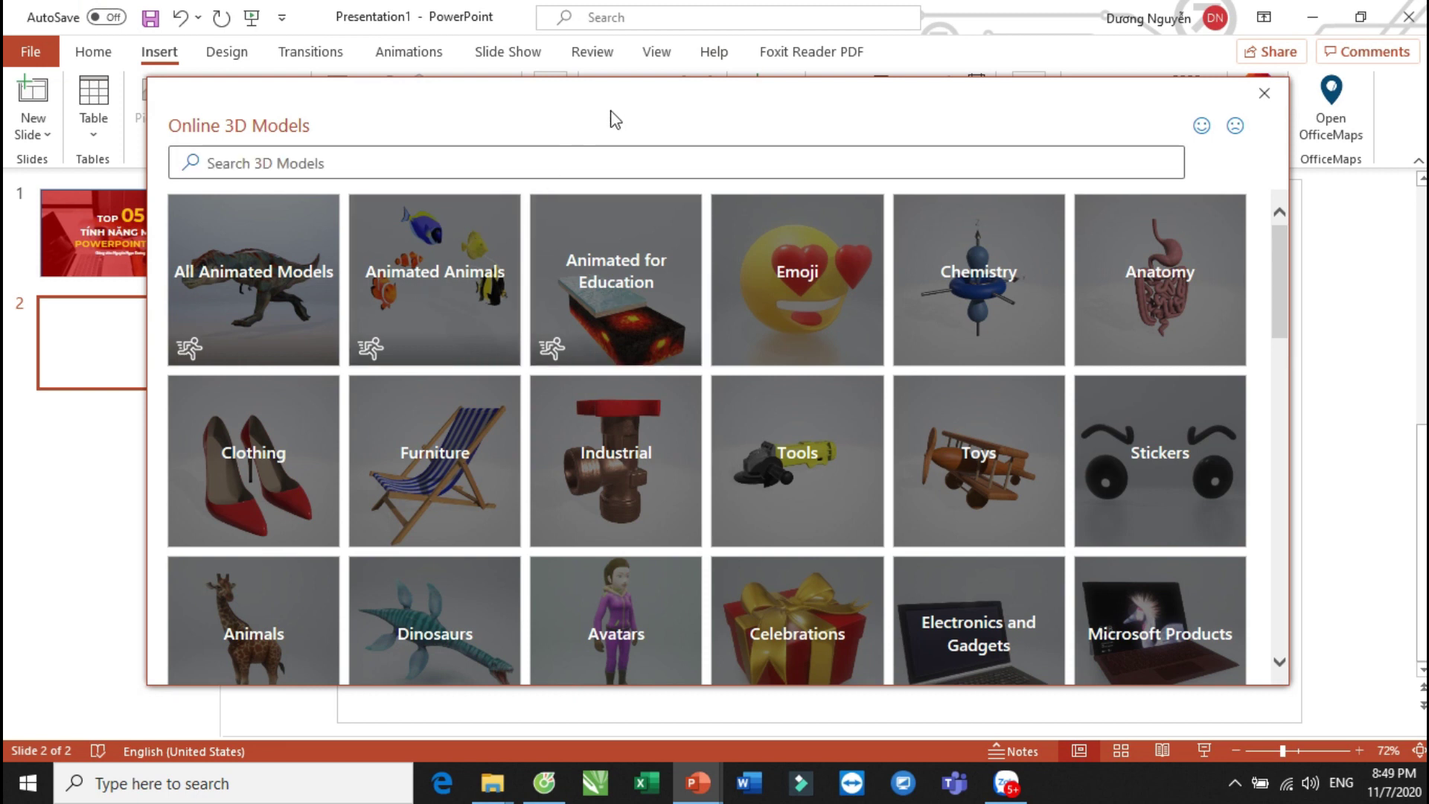
left_click(297, 337)
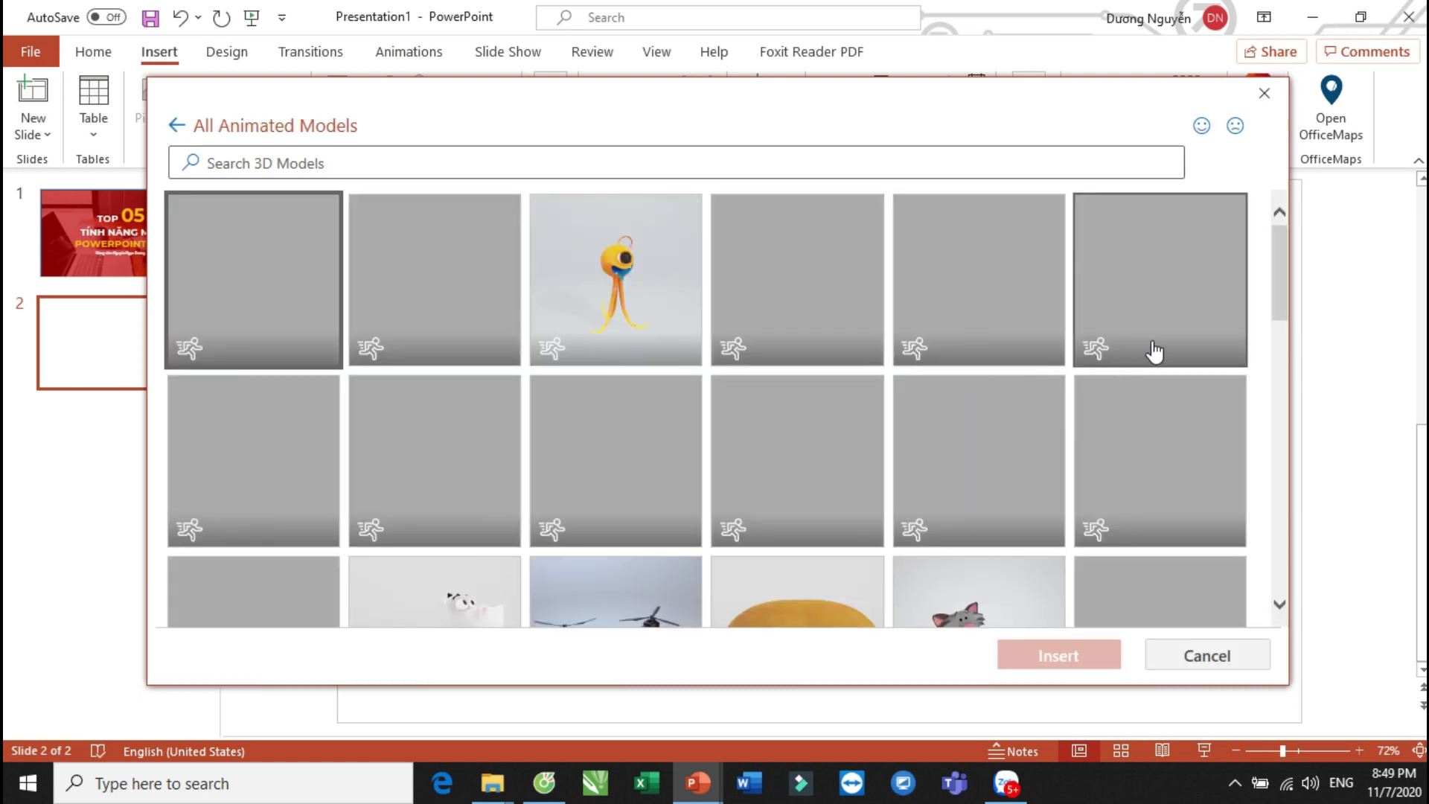
mouse_move(1280, 270)
left_mouse_down()
mouse_move(1288, 344)
mouse_move(1288, 272)
left_mouse_up()
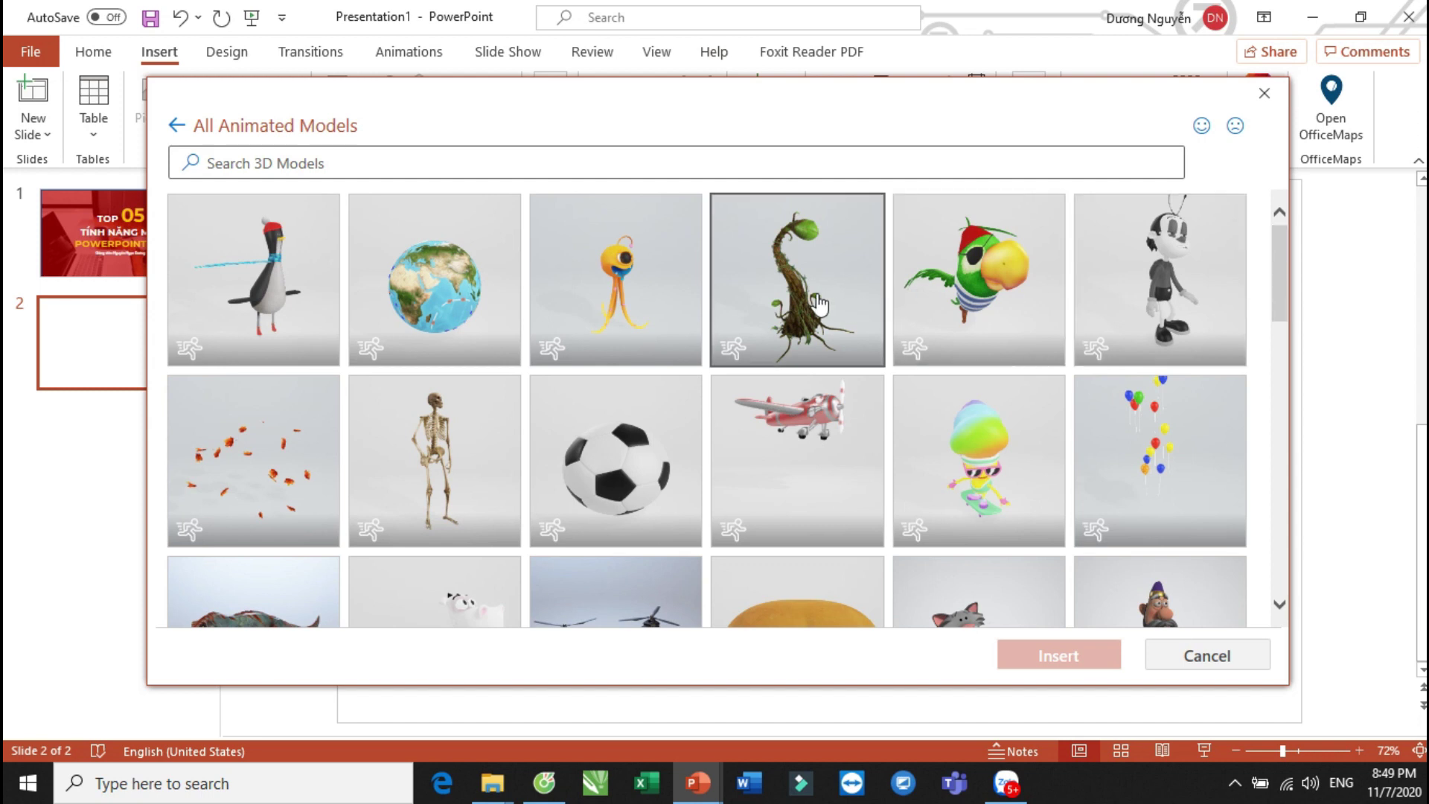
left_click(806, 298)
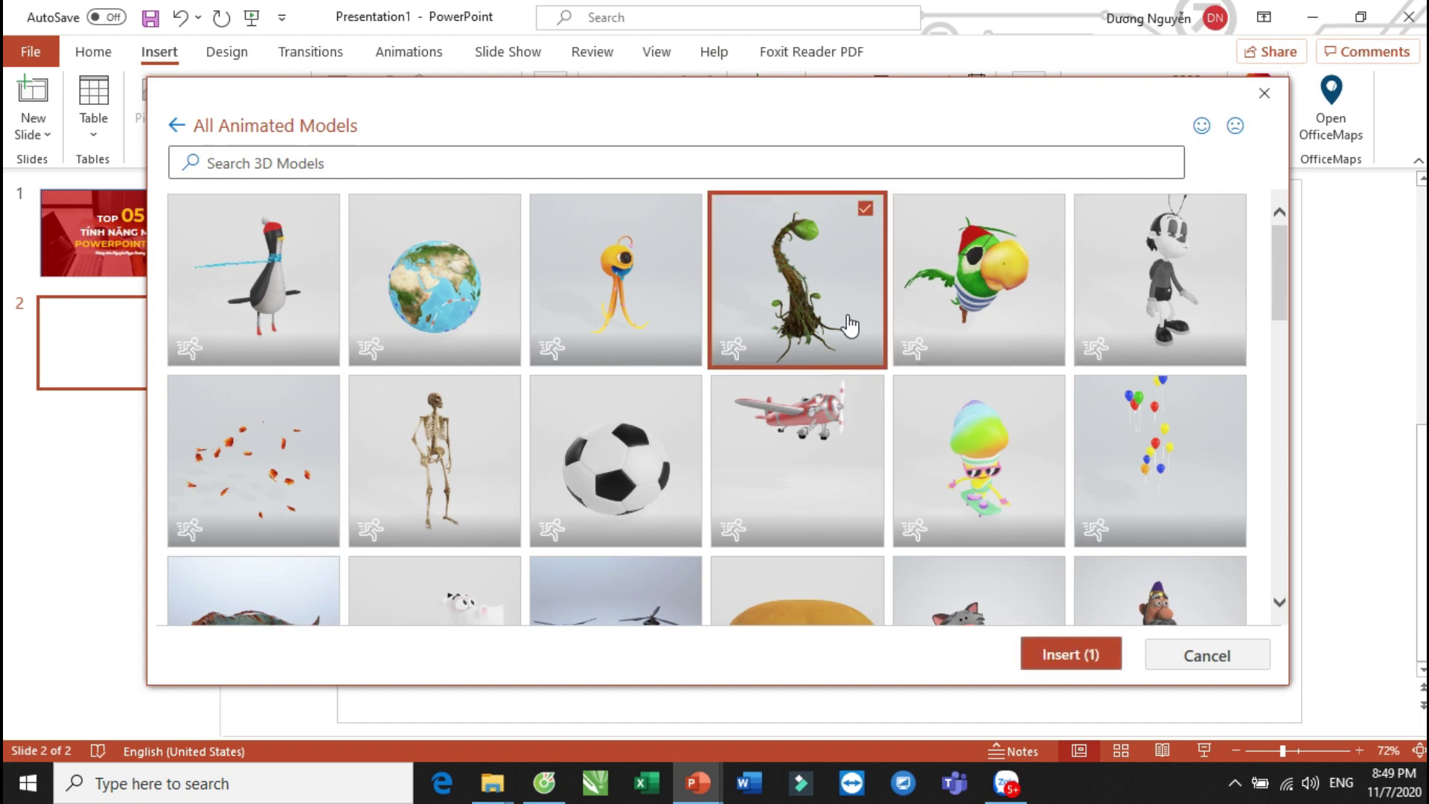
left_click(1075, 660)
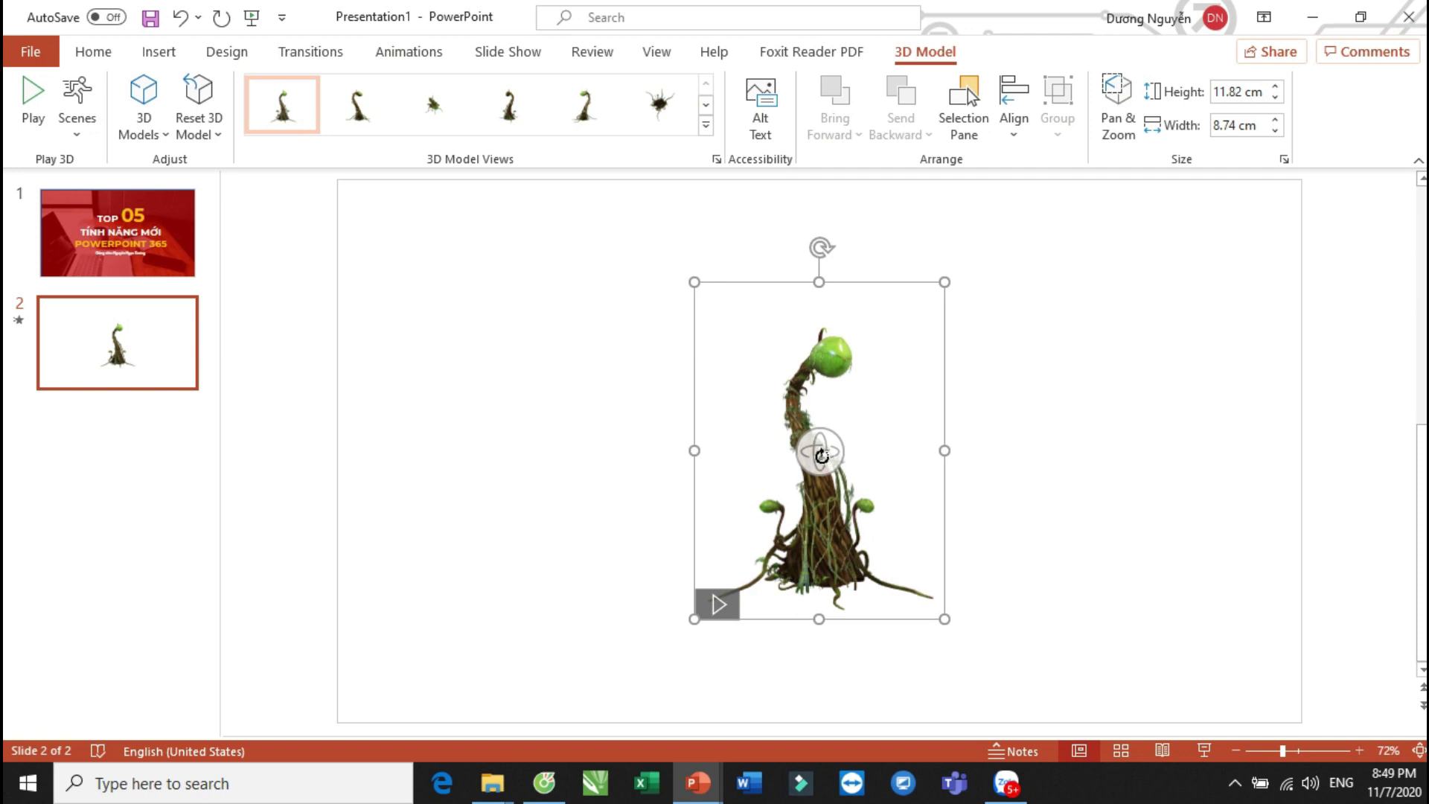
Enlarge the plant model from a corner to about 18 cm and rotate it to a new angle.
left_click(1056, 475)
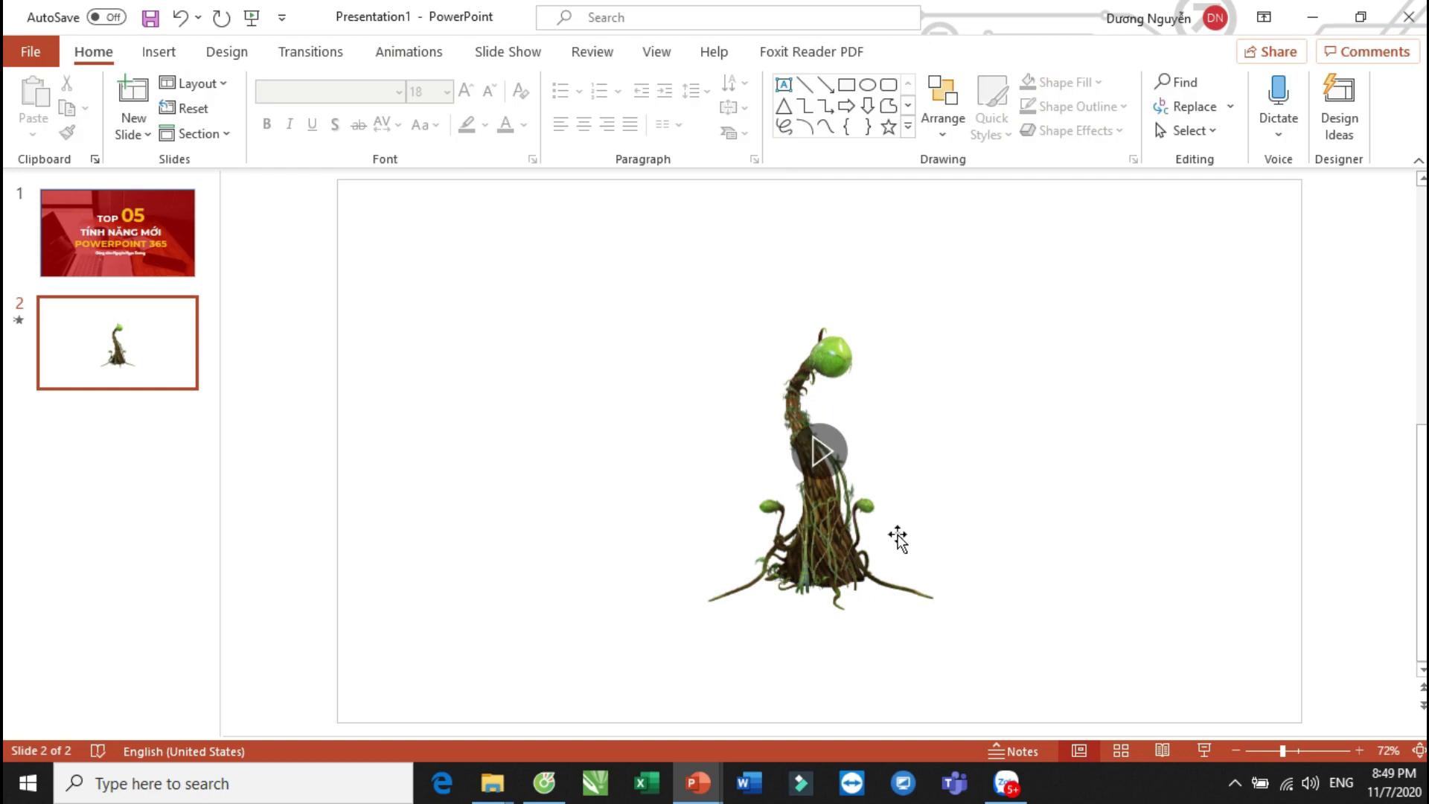
left_click(846, 535)
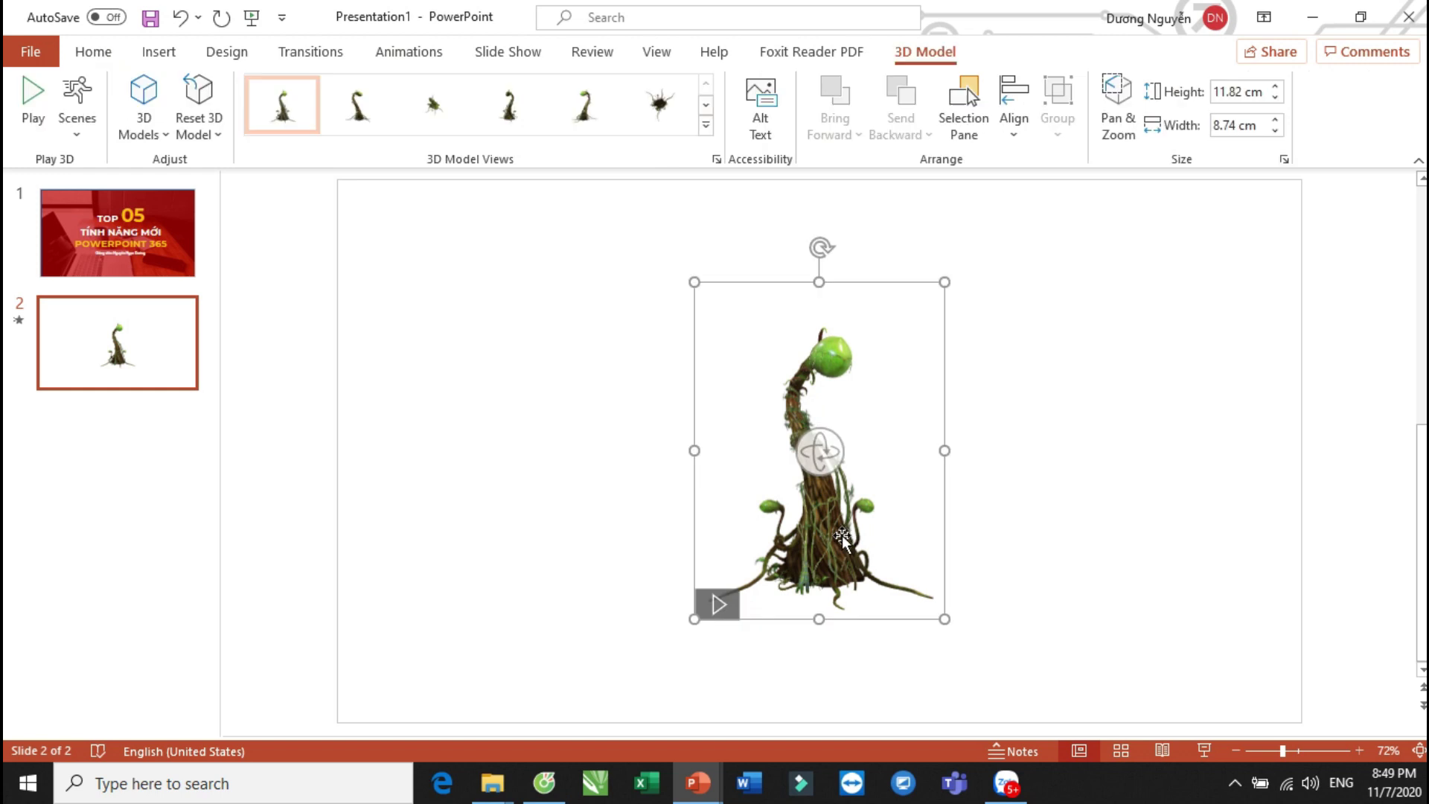
left_click_drag(692, 618, 644, 688)
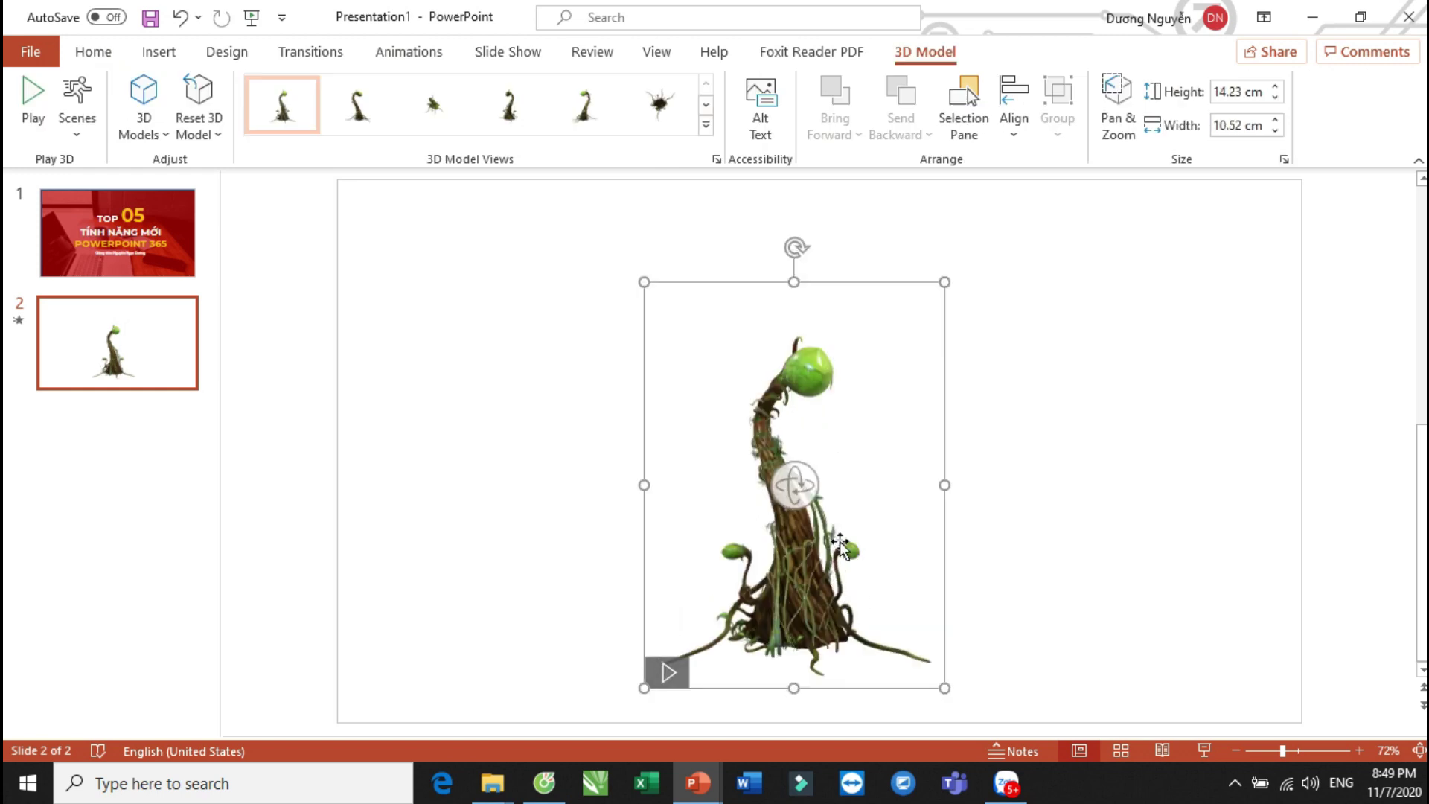
left_click_drag(797, 491, 1000, 493)
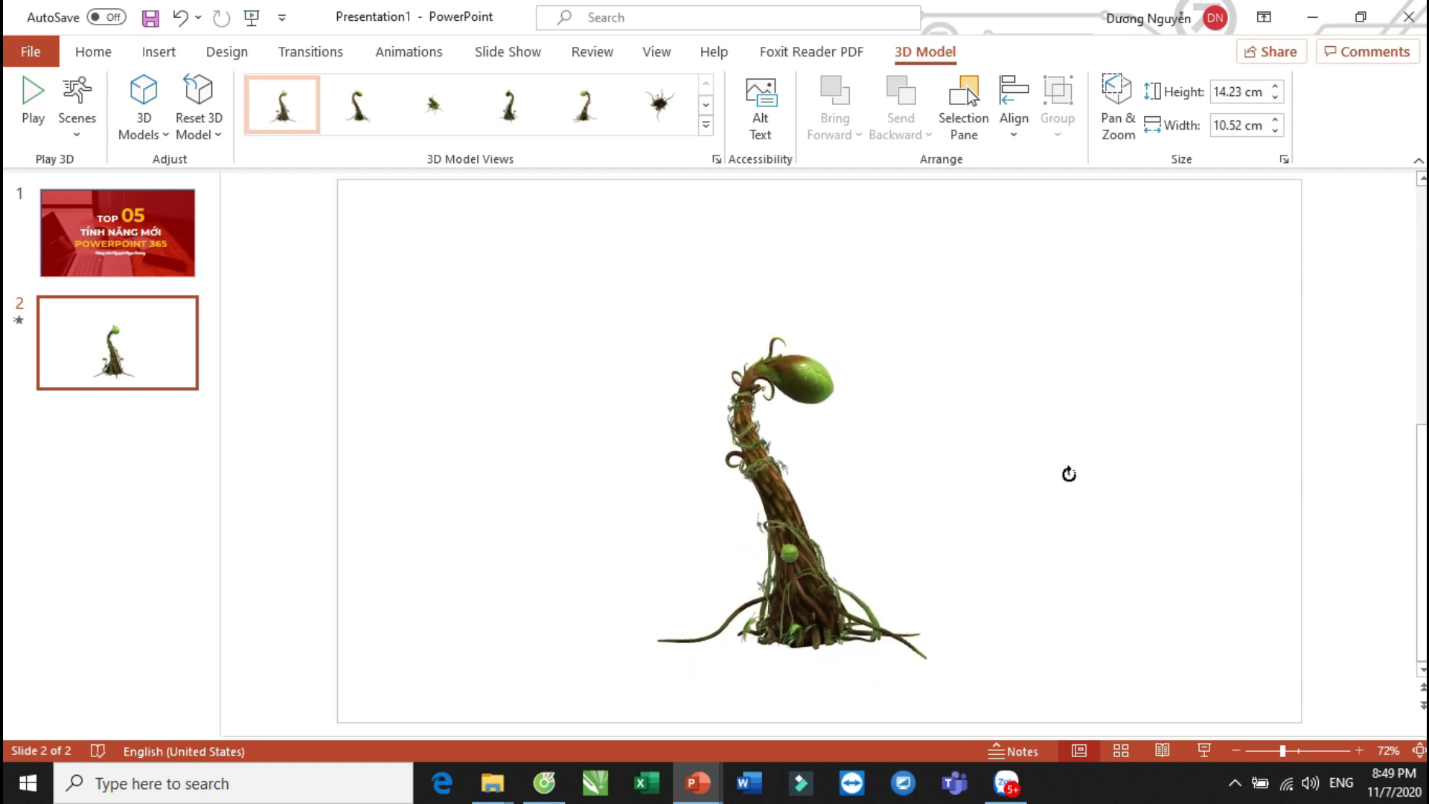
mouse_move(1000, 494)
left_mouse_down()
mouse_move(669, 397)
mouse_move(820, 303)
mouse_move(1062, 468)
mouse_move(967, 578)
mouse_move(760, 555)
mouse_move(715, 530)
mouse_move(901, 564)
left_mouse_up()
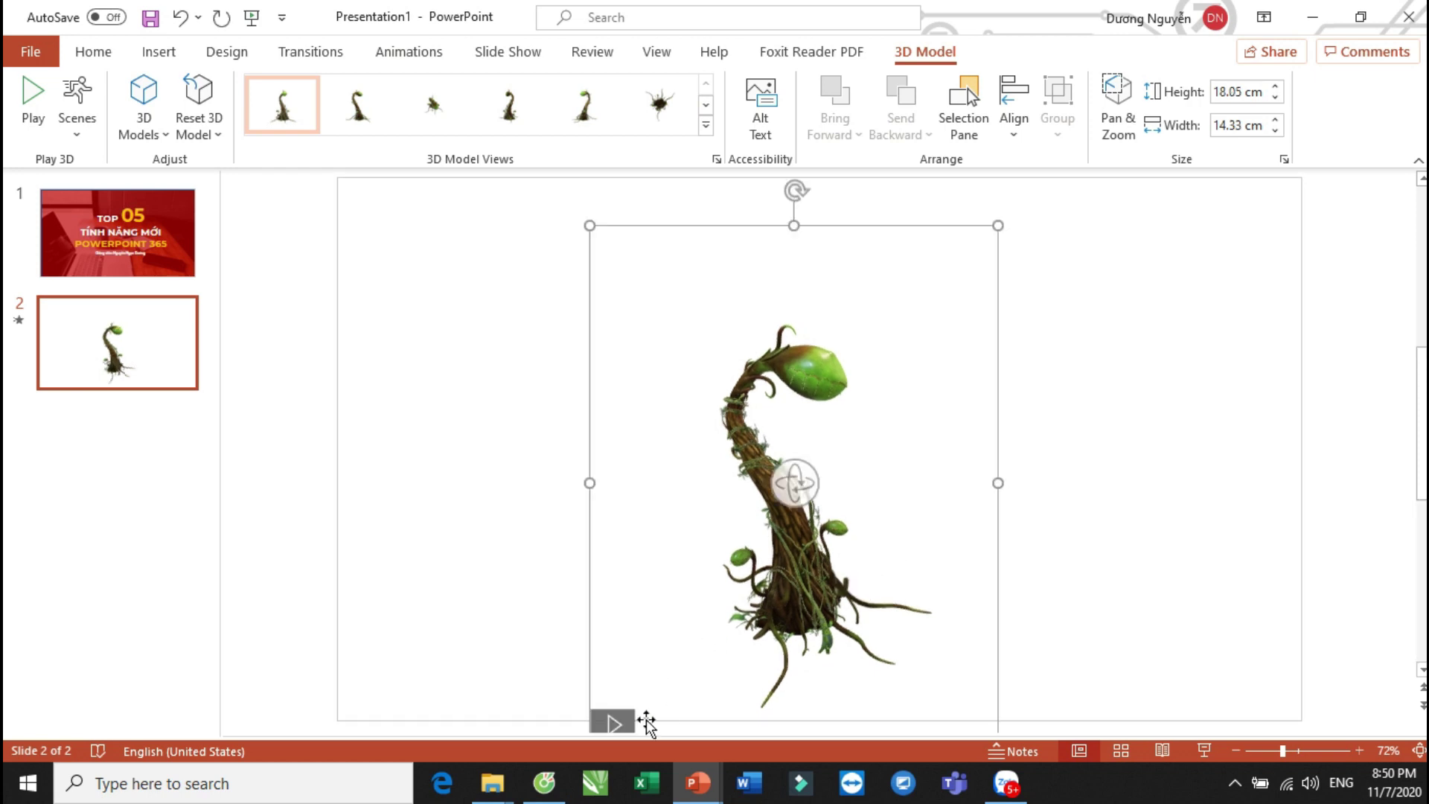
Play the plant's animation and turn it slightly further while it animates.
left_click(612, 721)
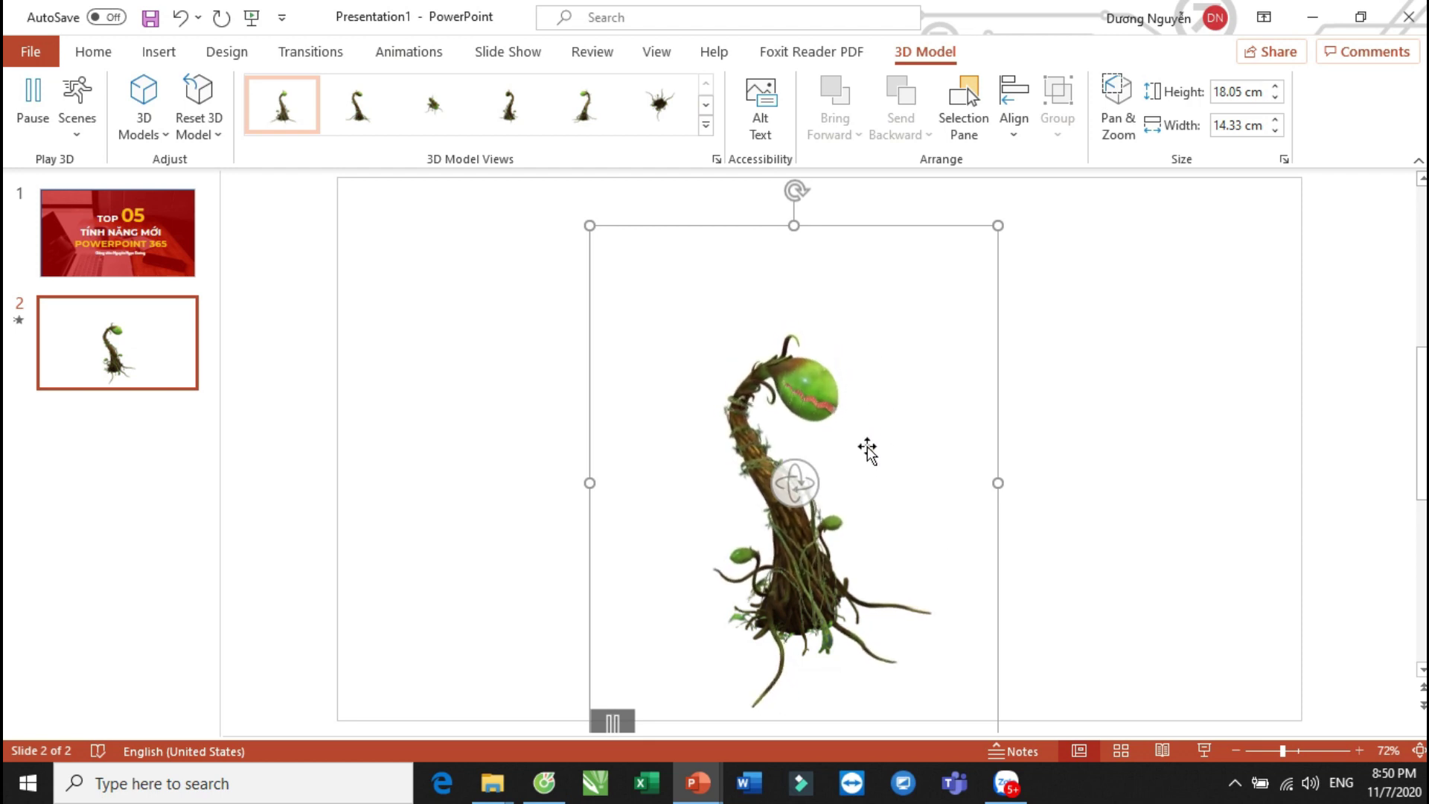
mouse_move(804, 485)
left_mouse_down()
mouse_move(891, 475)
mouse_move(654, 478)
mouse_move(405, 453)
mouse_move(828, 546)
mouse_move(806, 485)
left_mouse_up()
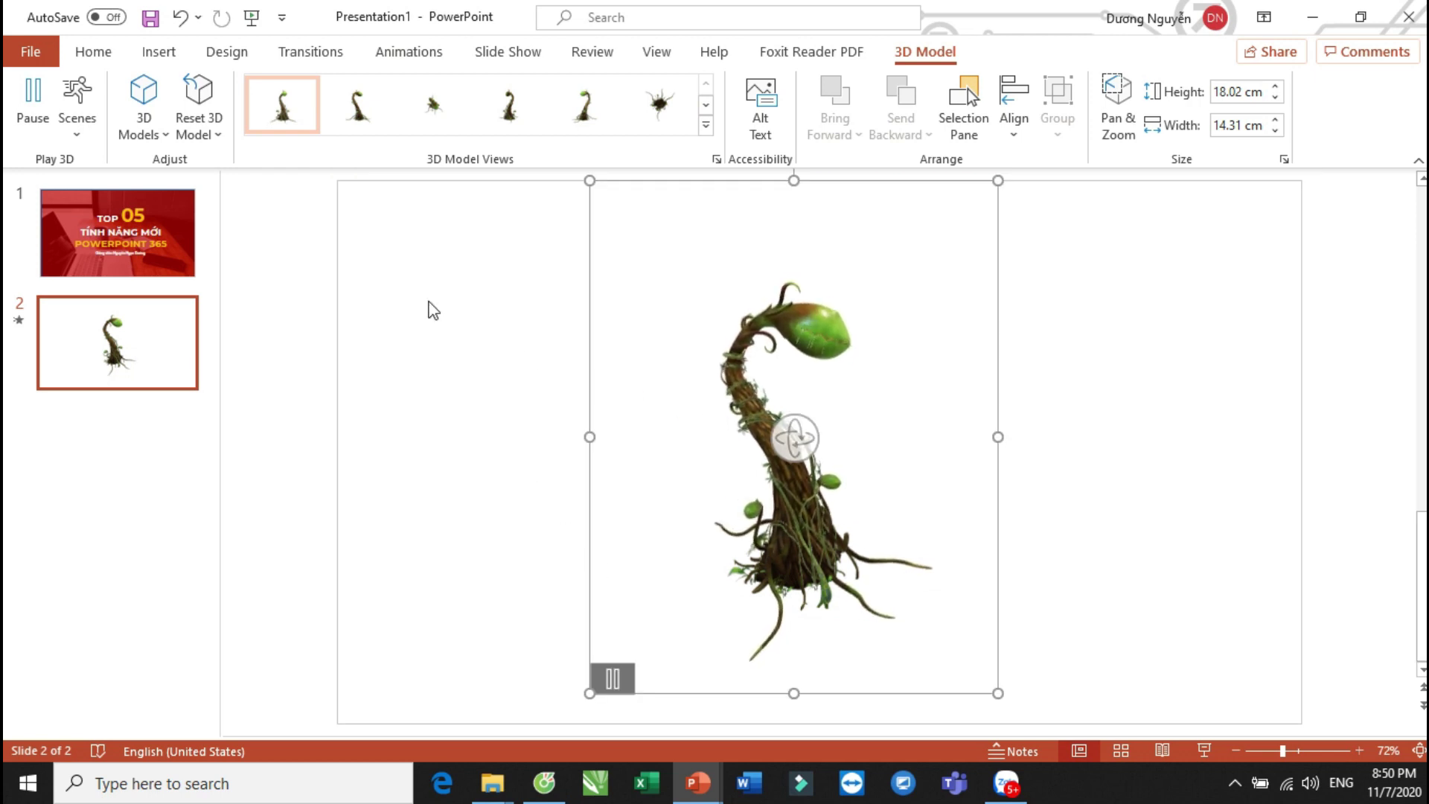
left_click(80, 144)
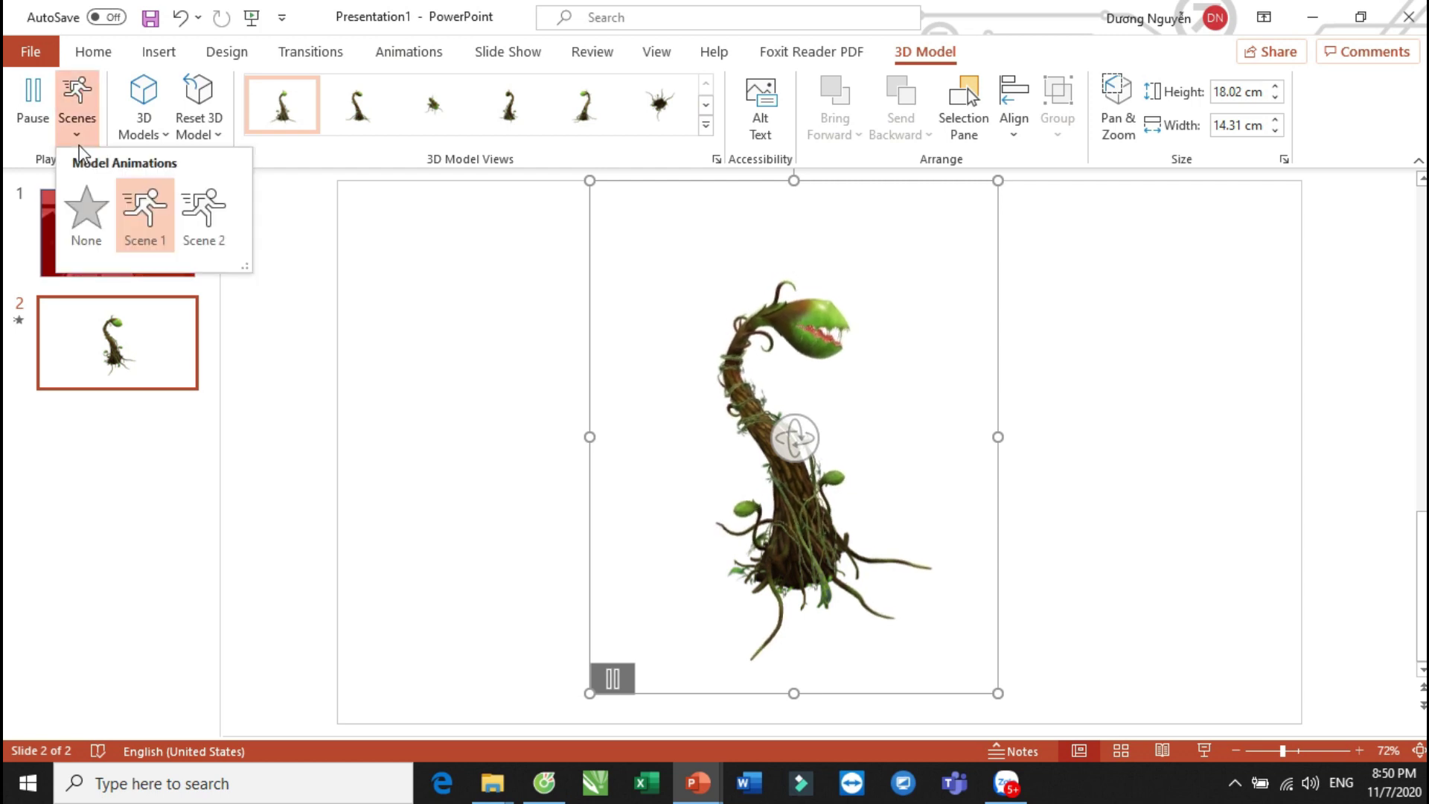
Switch the plant to Scene 2 and enlarge it to 22.36 × 19.33 cm.
left_click(211, 211)
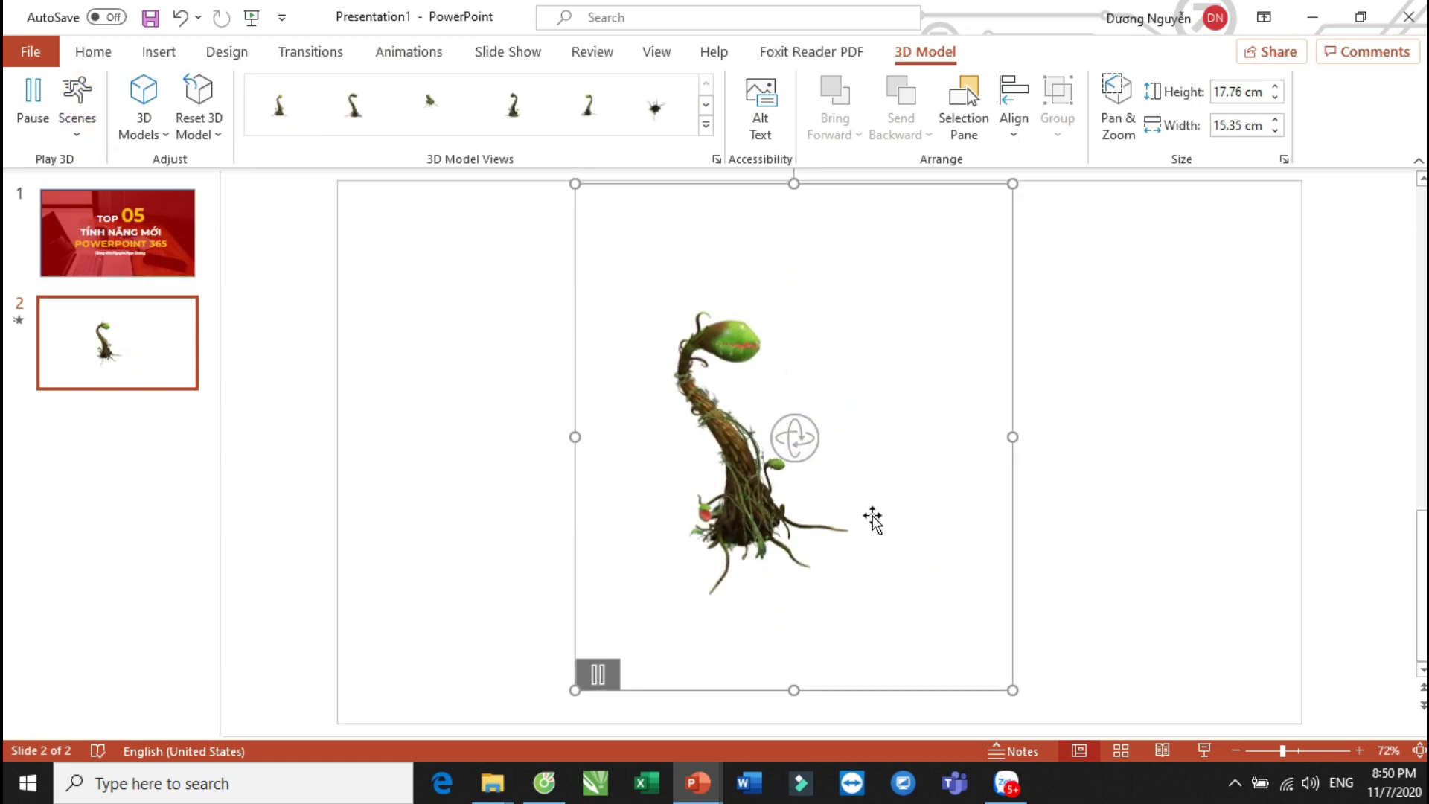
left_click(1115, 439)
left_click(846, 565)
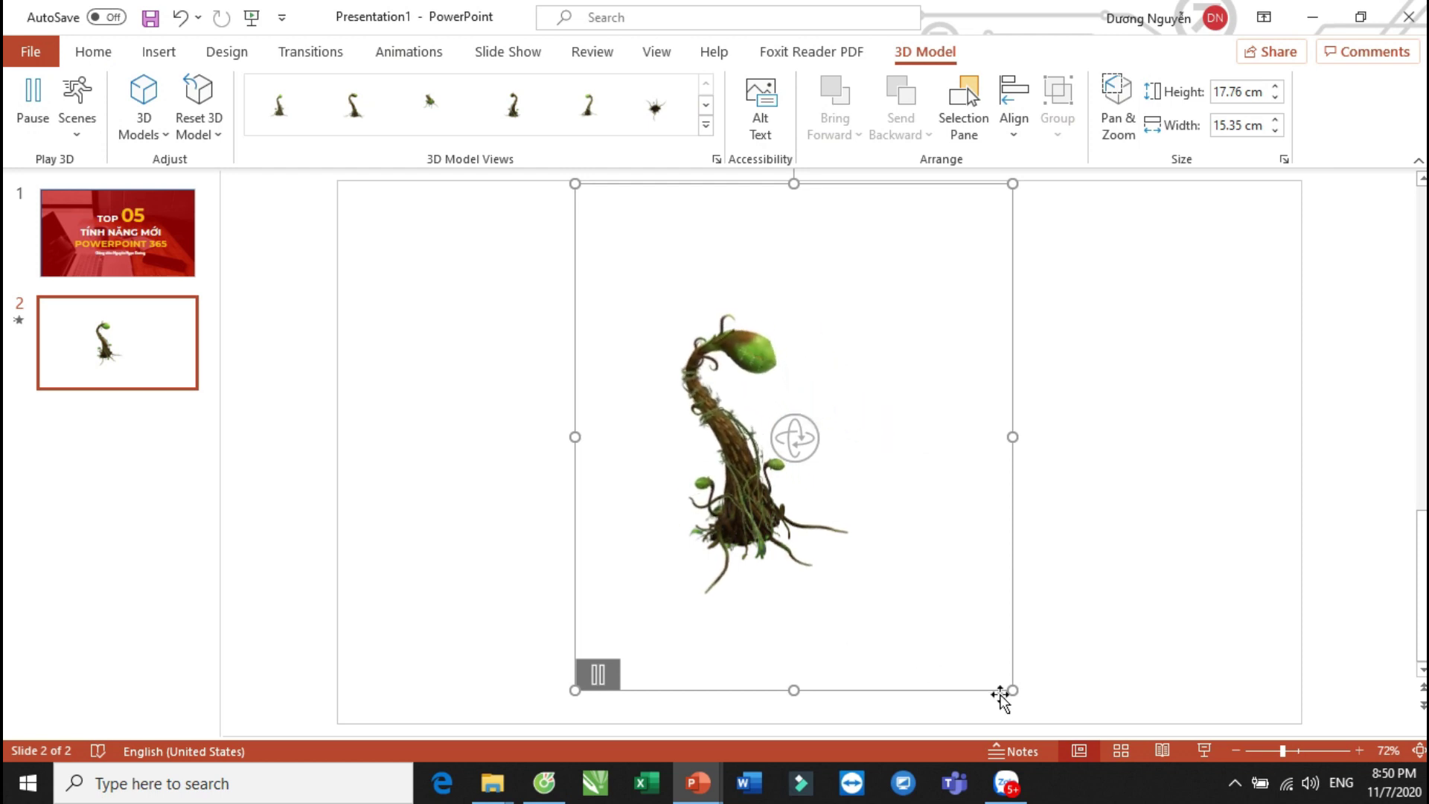
left_click_drag(1012, 690, 1030, 707)
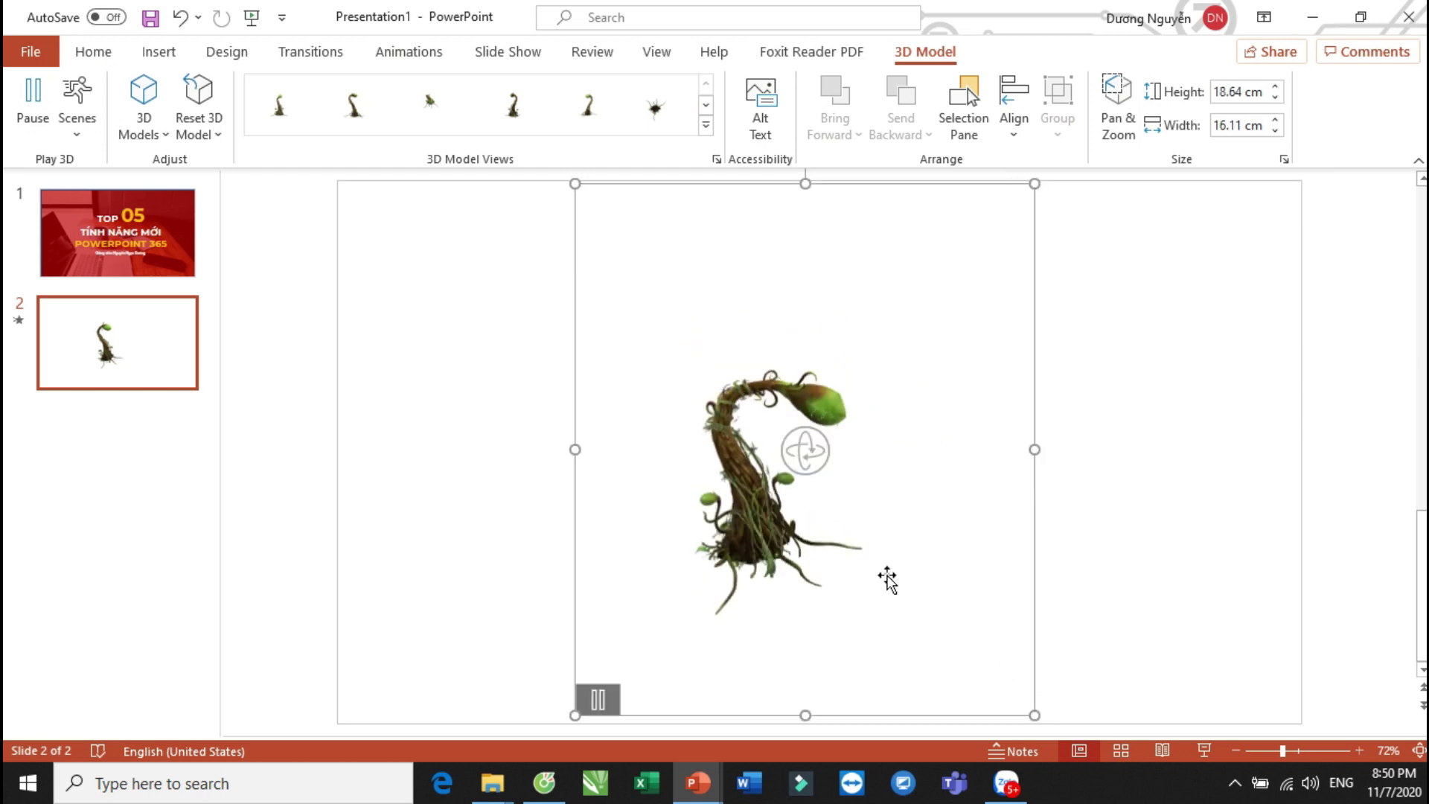
scroll(863, 554, "down", 4, "ctrl")
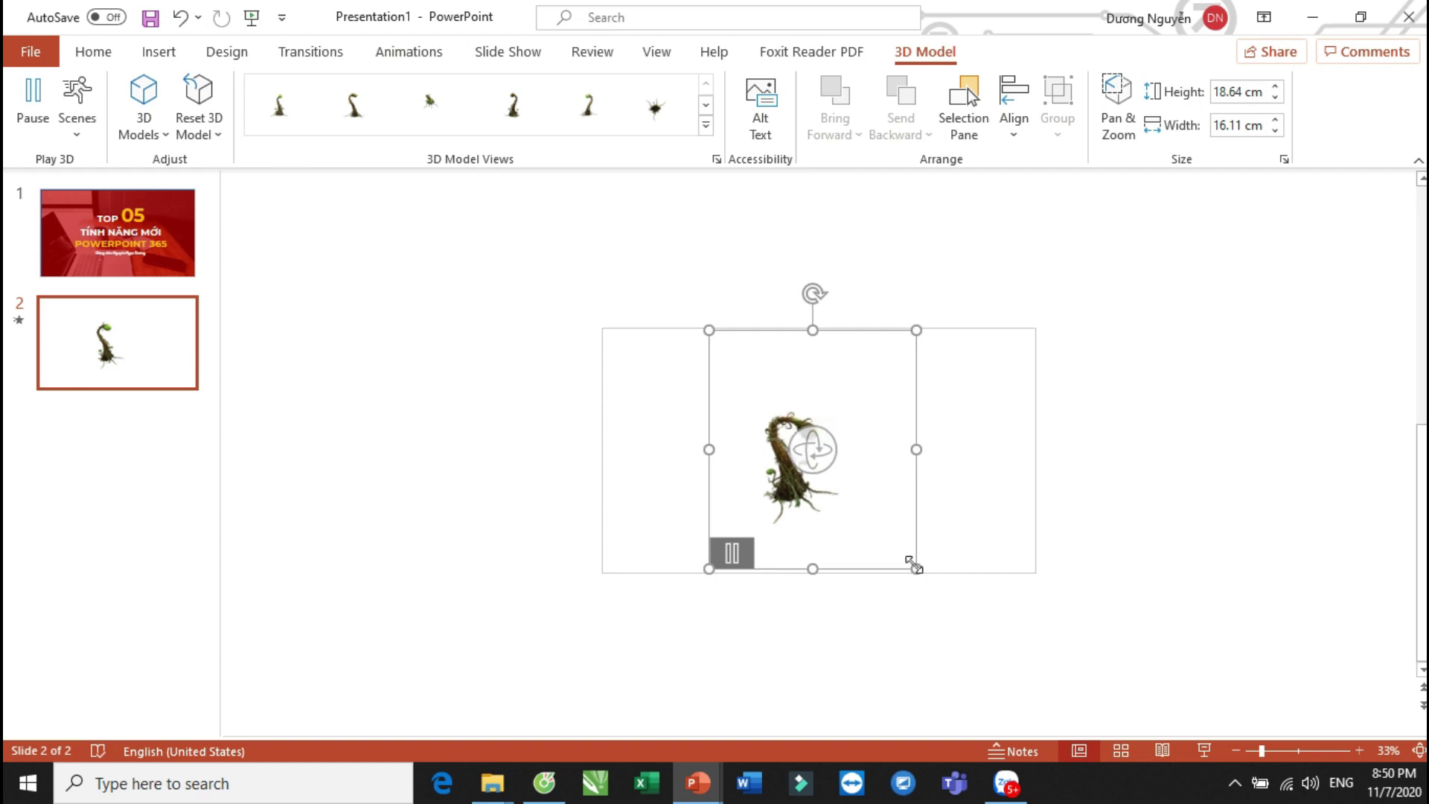
left_click_drag(918, 568, 933, 585)
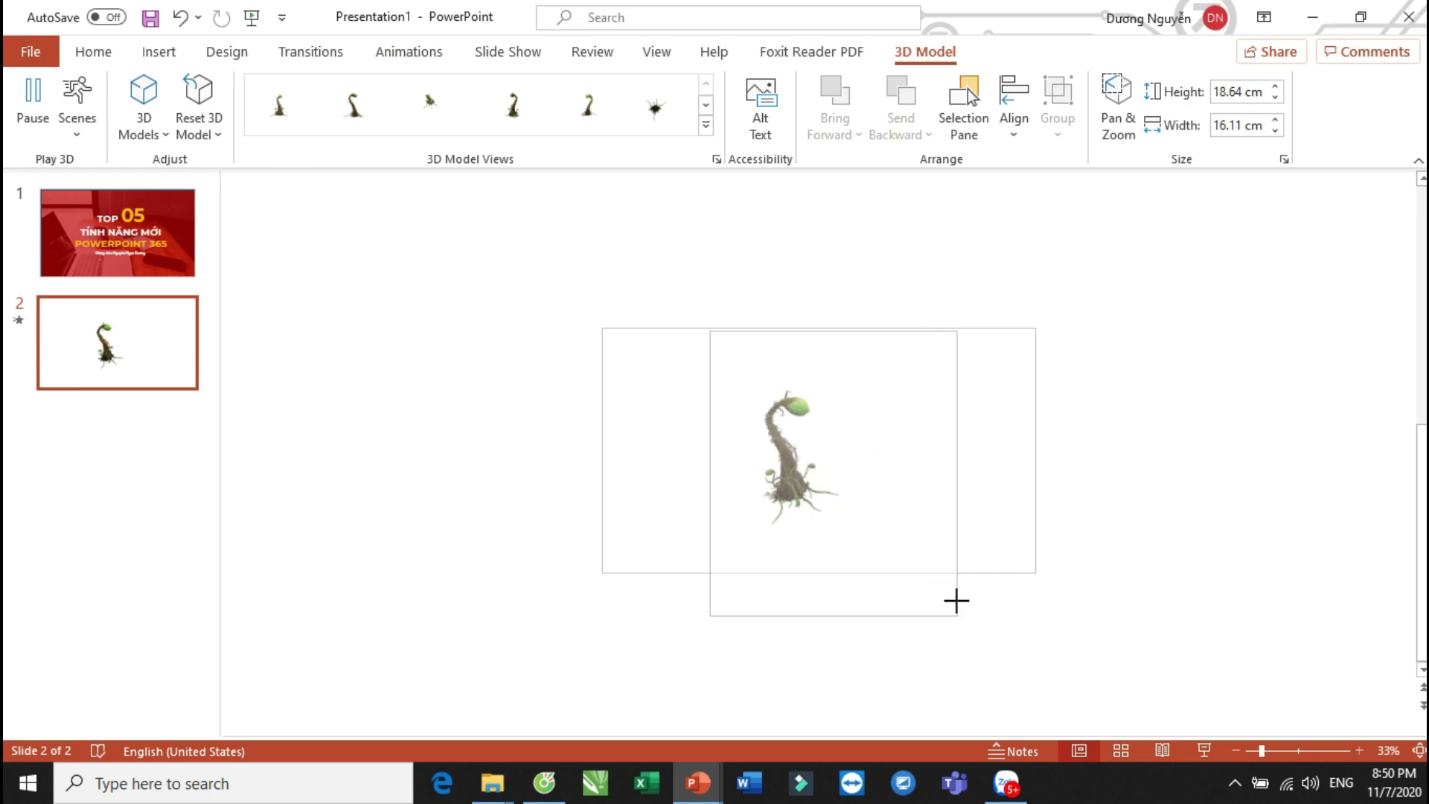
scroll(920, 569, "up", 2, "ctrl")
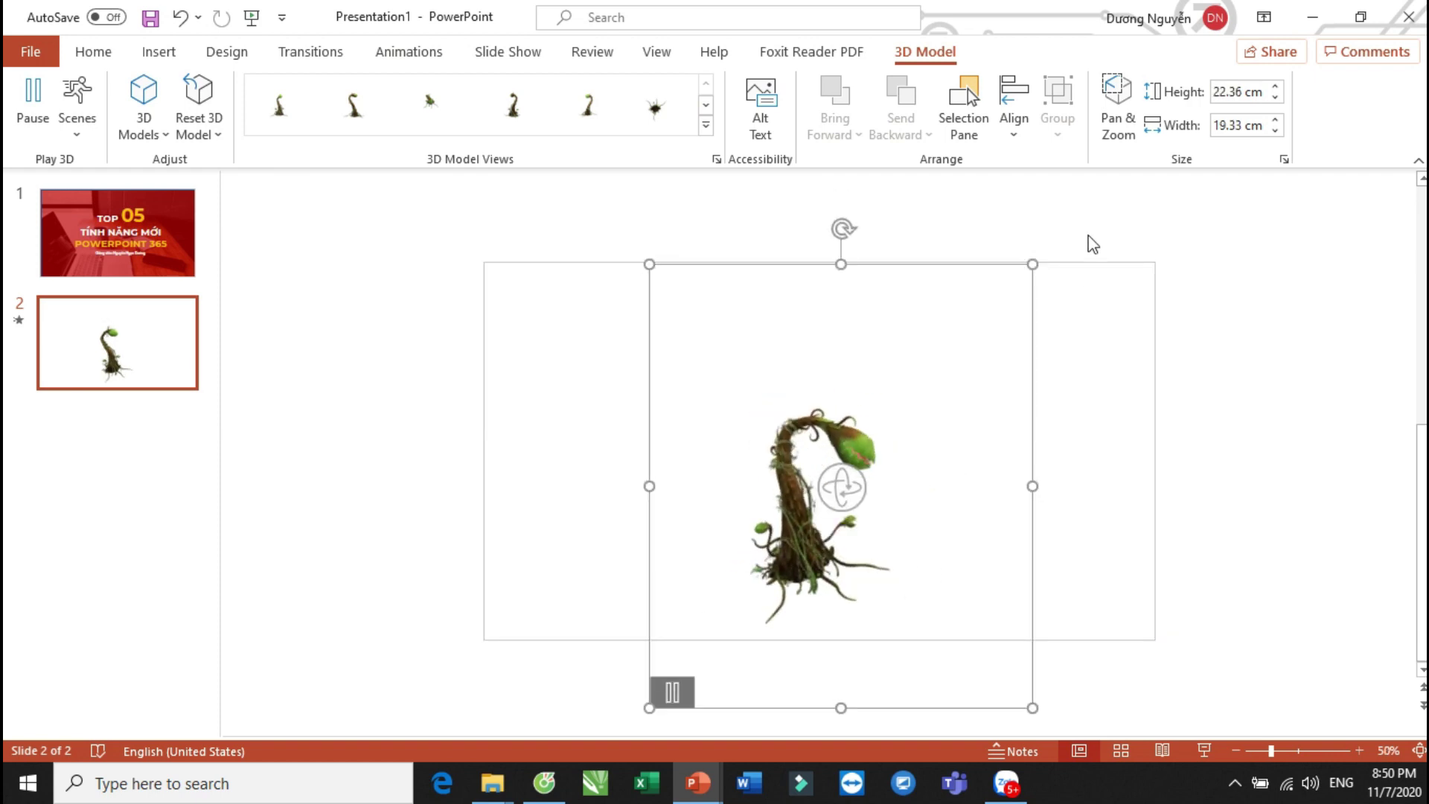
Enable Pan & Zoom and shift the plant upward inside its 22.36 × 19.33 cm frame, magnifying it.
left_click(1137, 140)
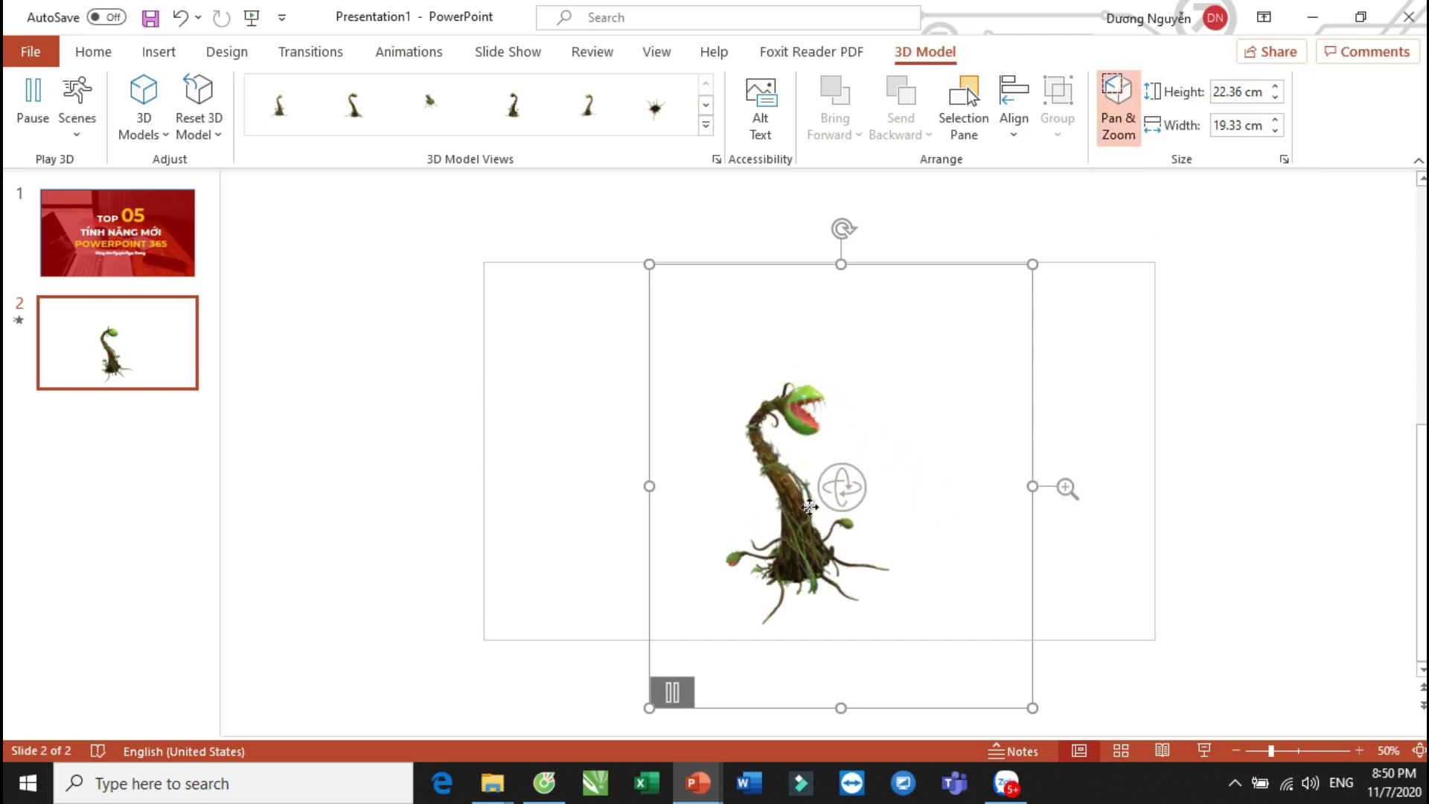
left_click_drag(793, 518, 873, 483)
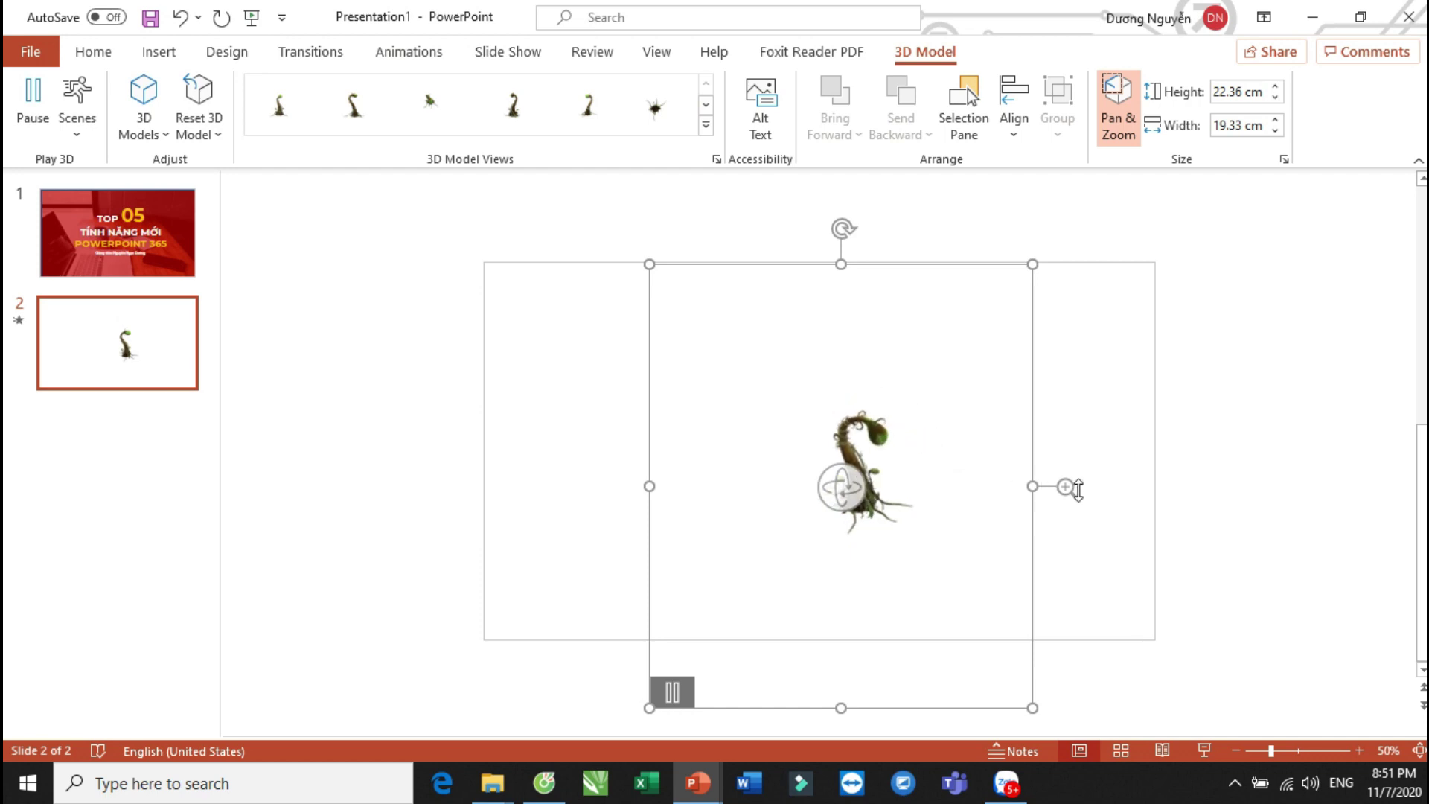
left_click_drag(850, 448, 777, 337)
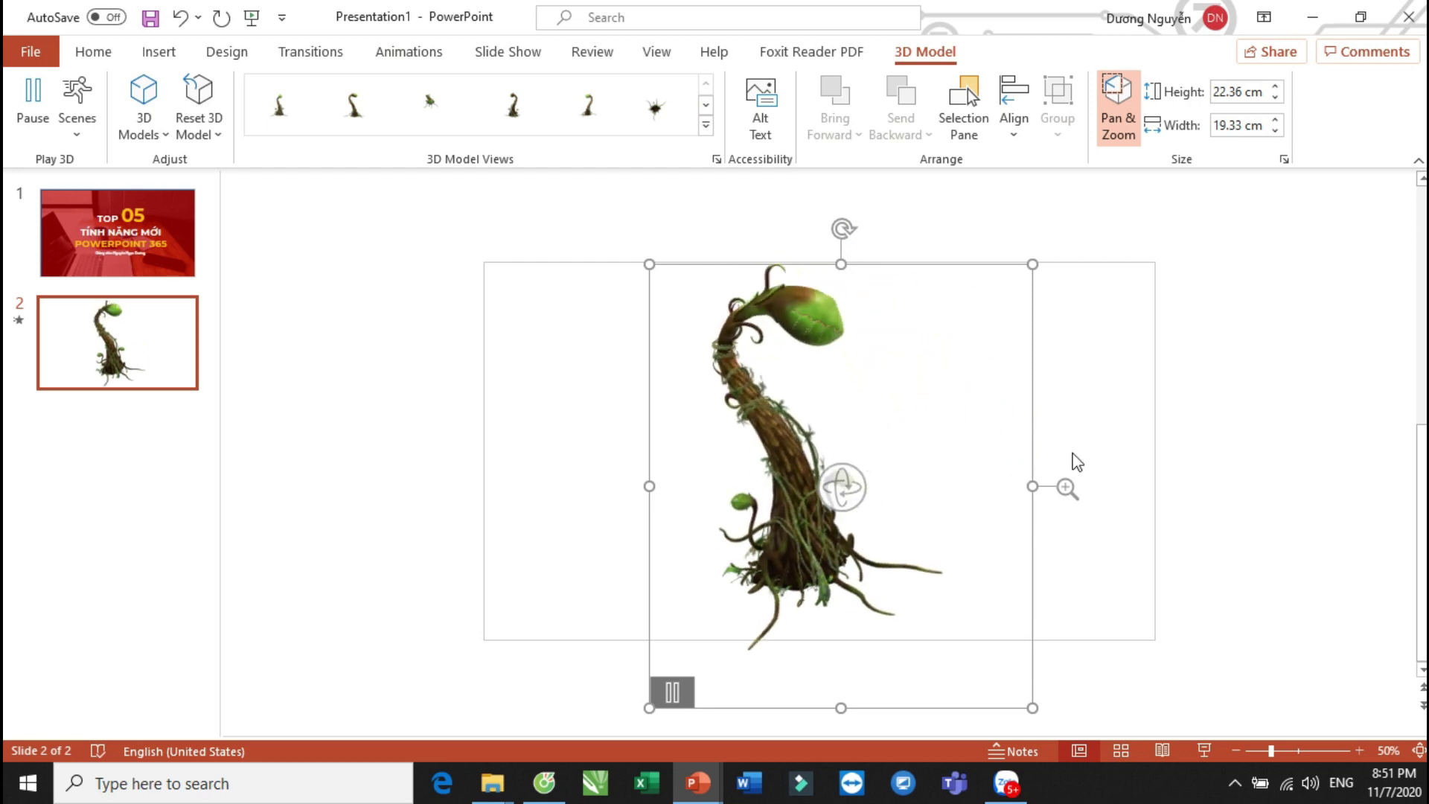
left_click(1107, 444)
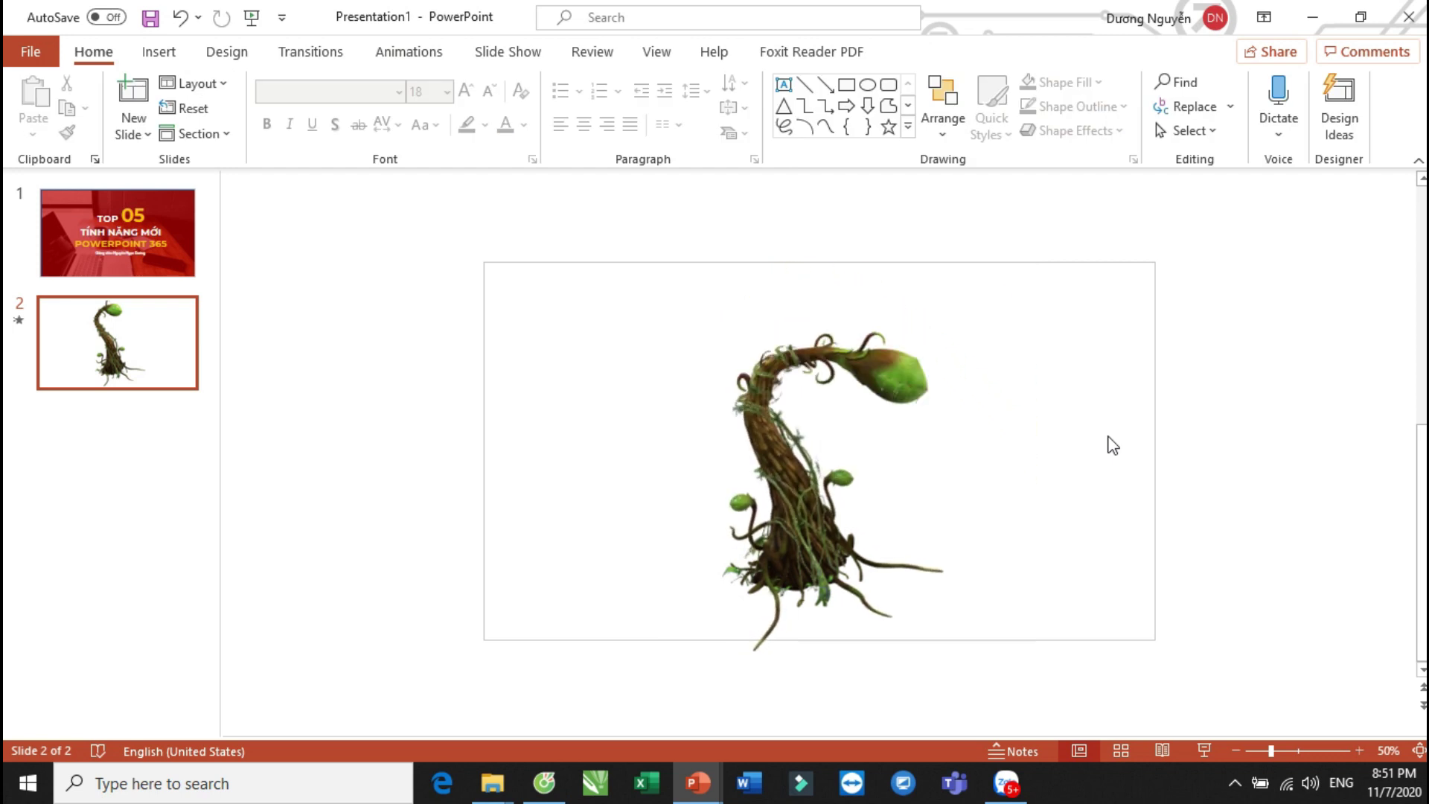
left_click(877, 456)
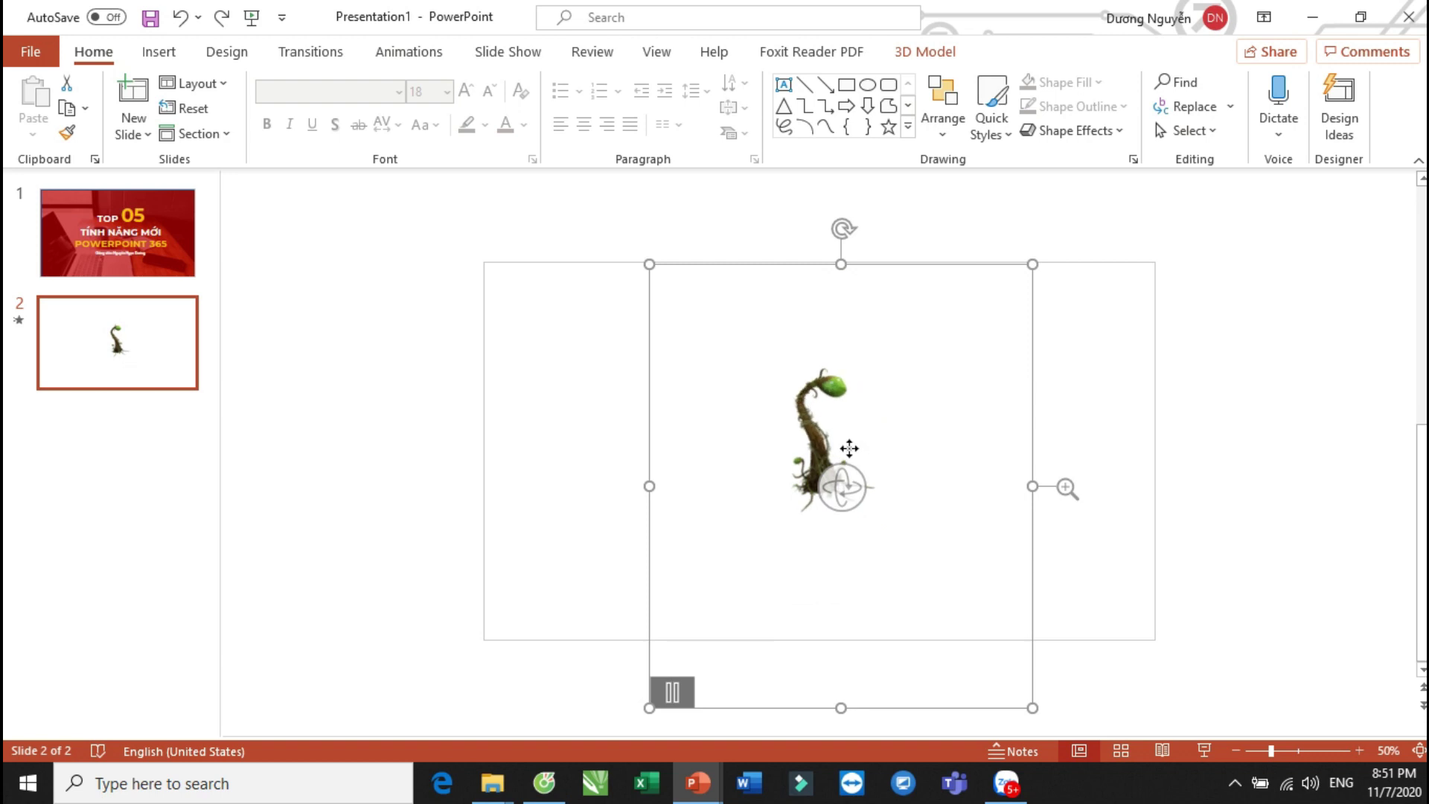
left_click(1107, 441)
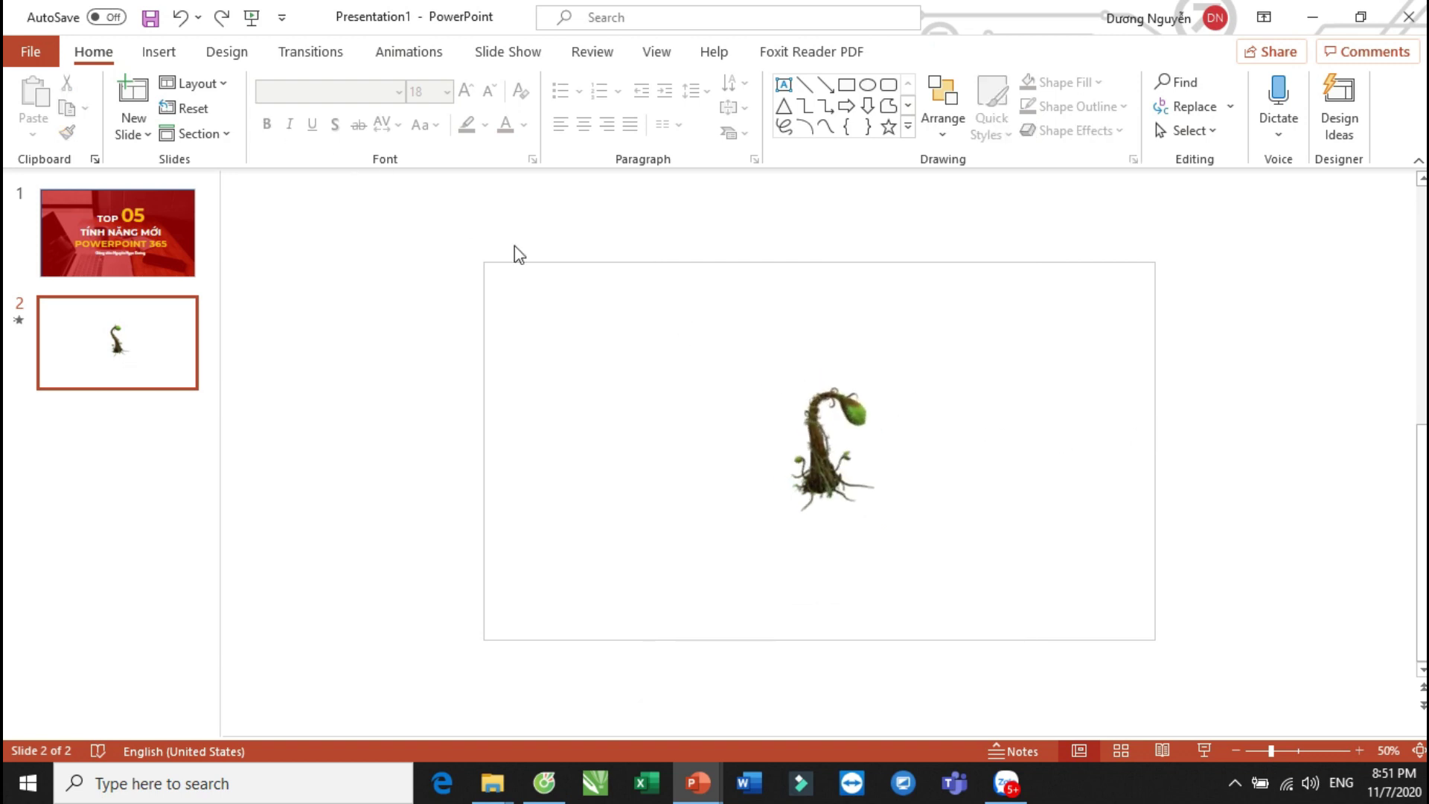
left_click(809, 438)
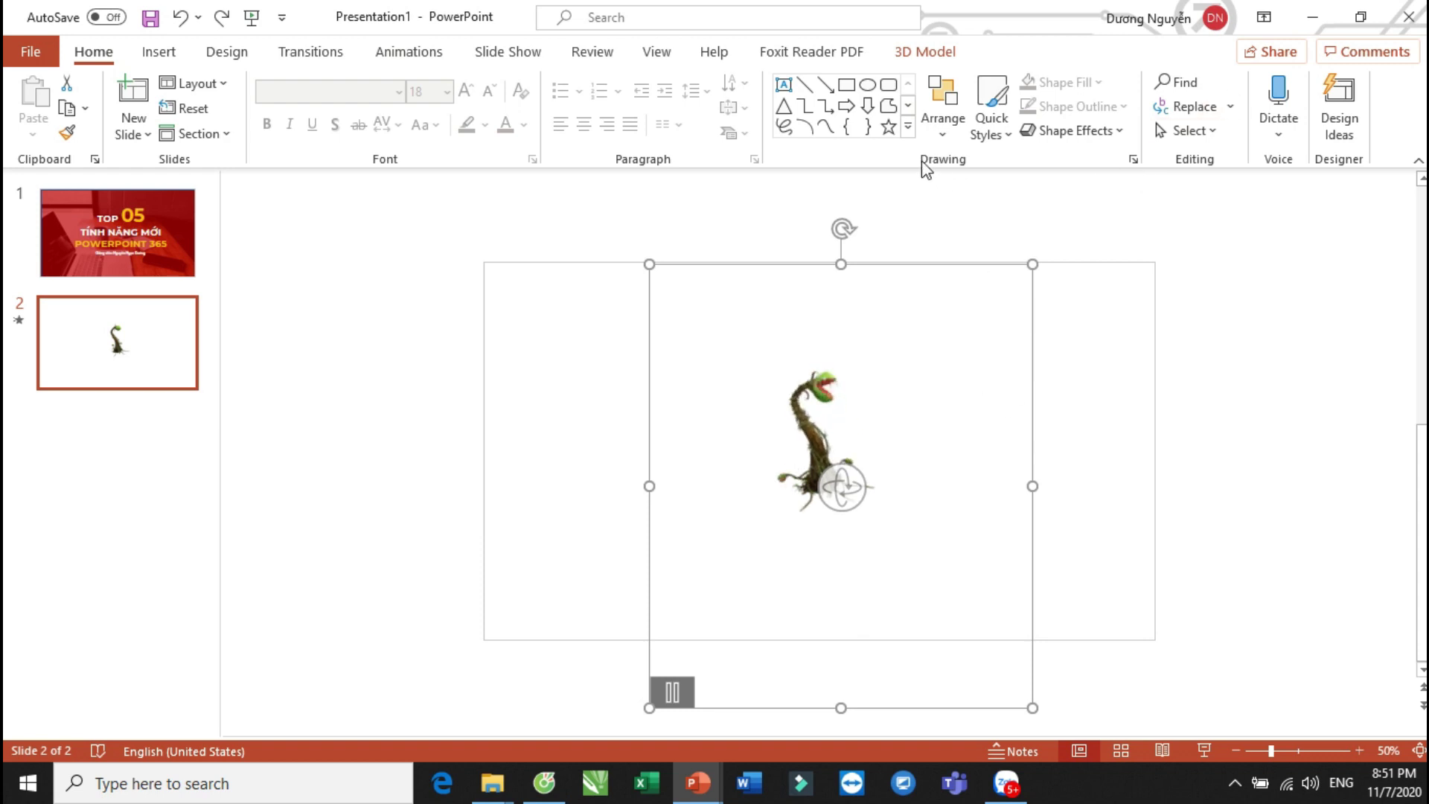
left_click(929, 53)
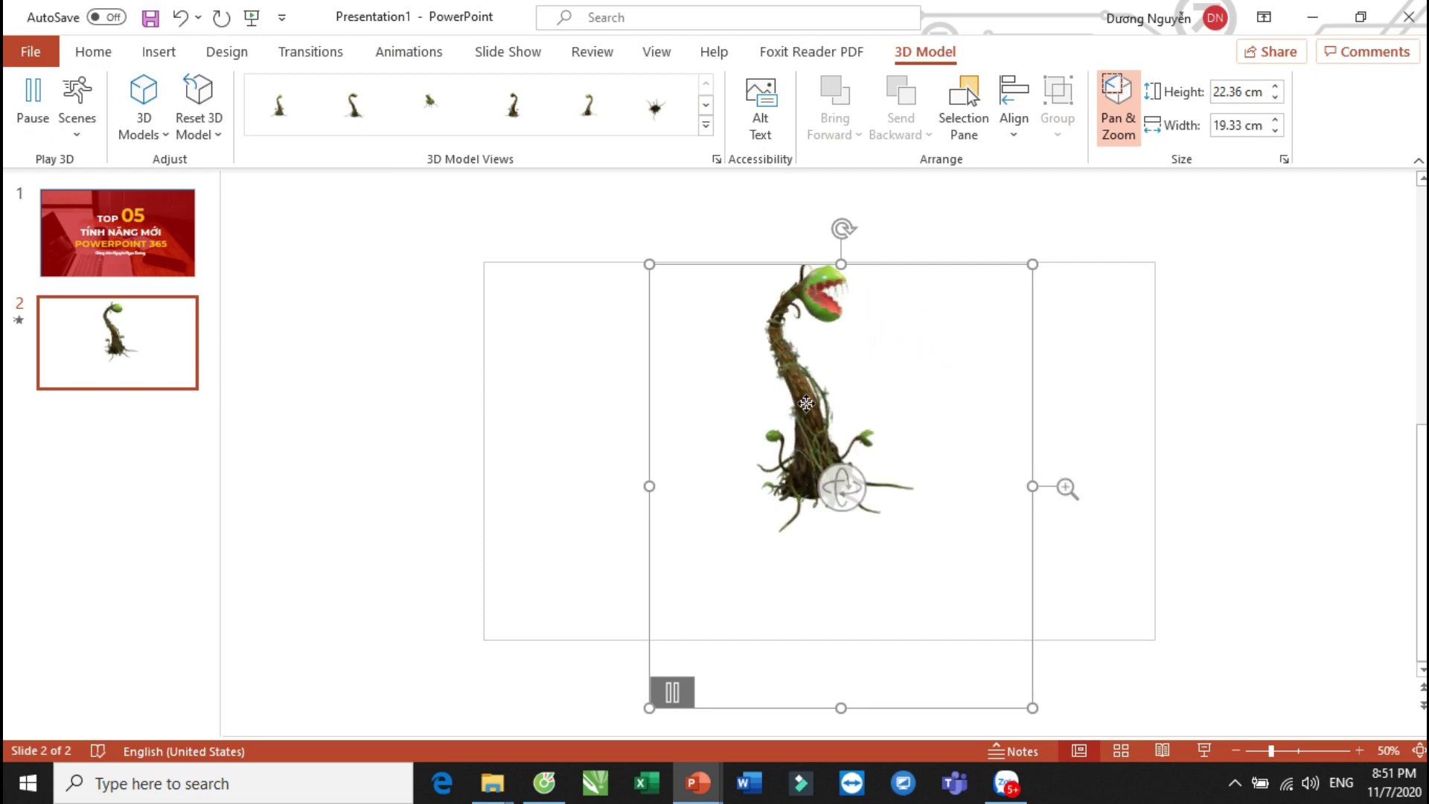
Insert the Desktop photo Picture1.jpg, a dark forest scene with mushrooms, onto slide 2.
left_click(1252, 489)
left_click(157, 51)
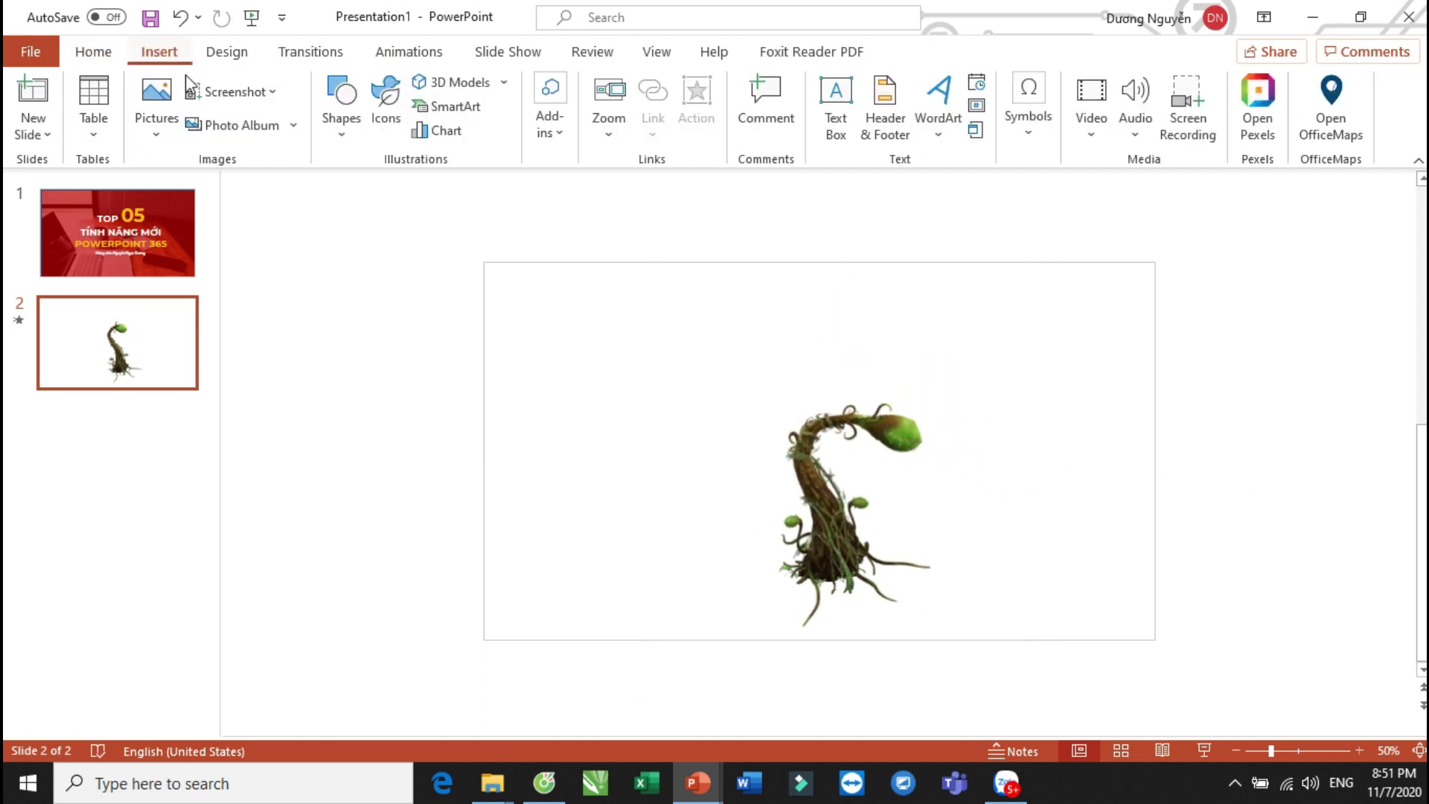
left_click(158, 132)
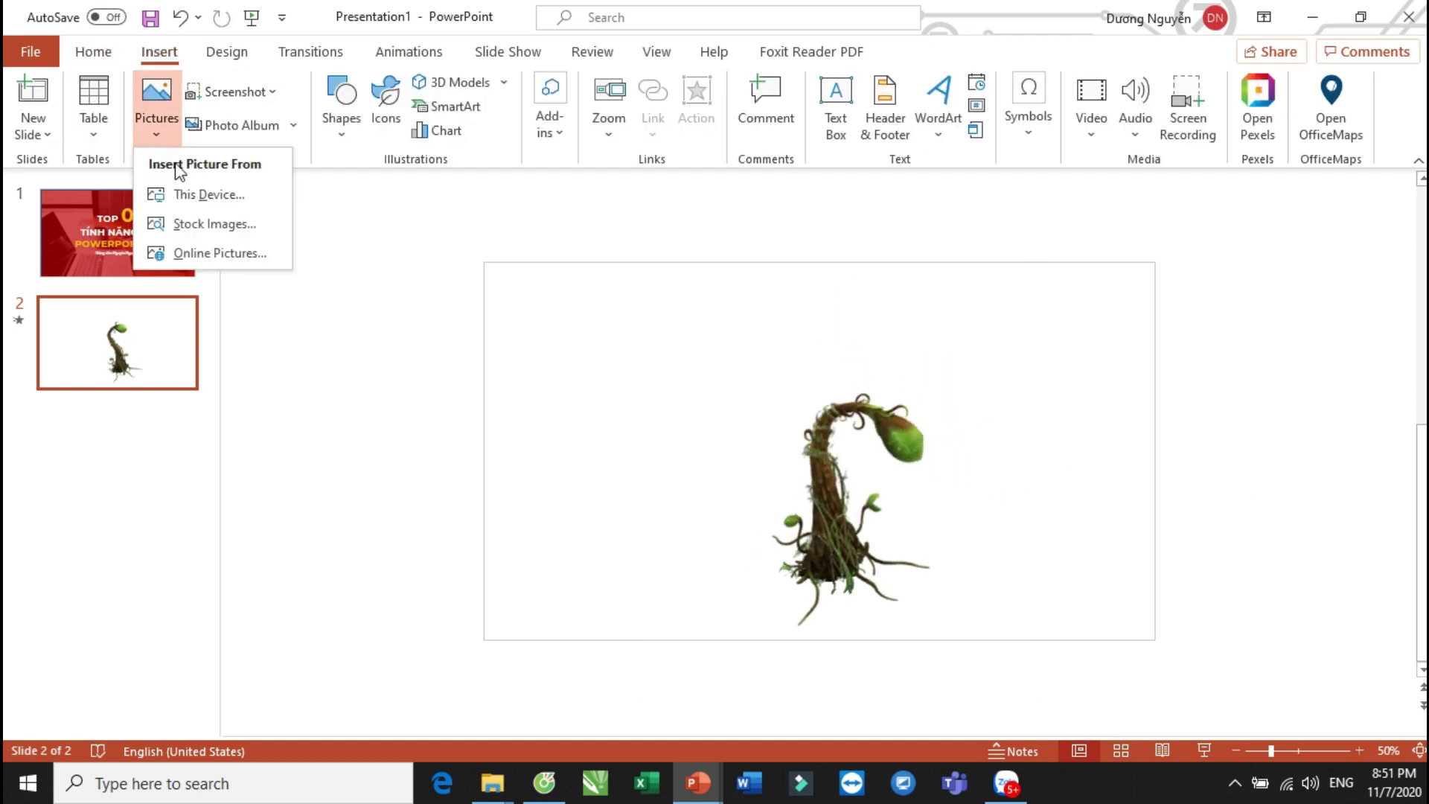
left_click(208, 203)
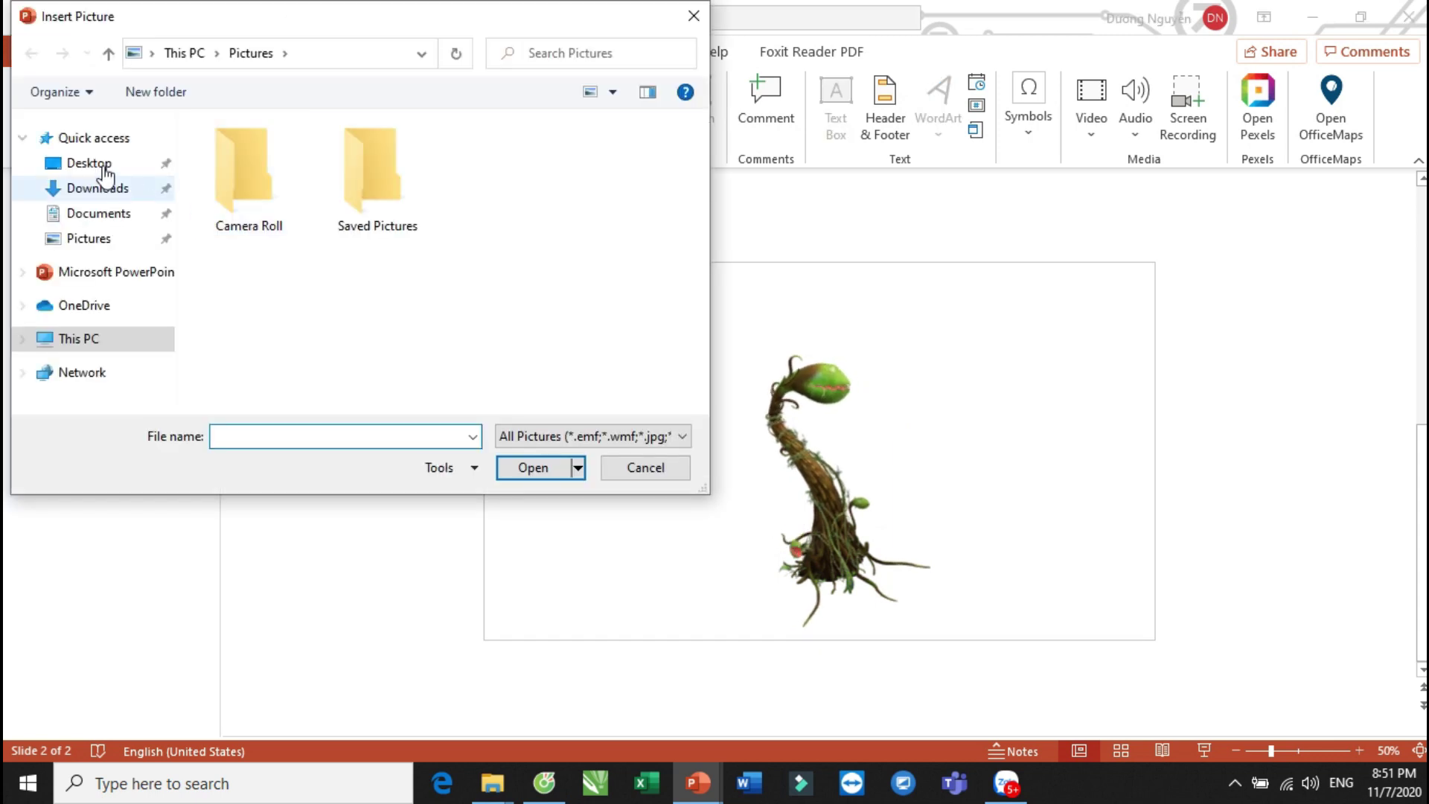
left_click(105, 170)
double_click(378, 353)
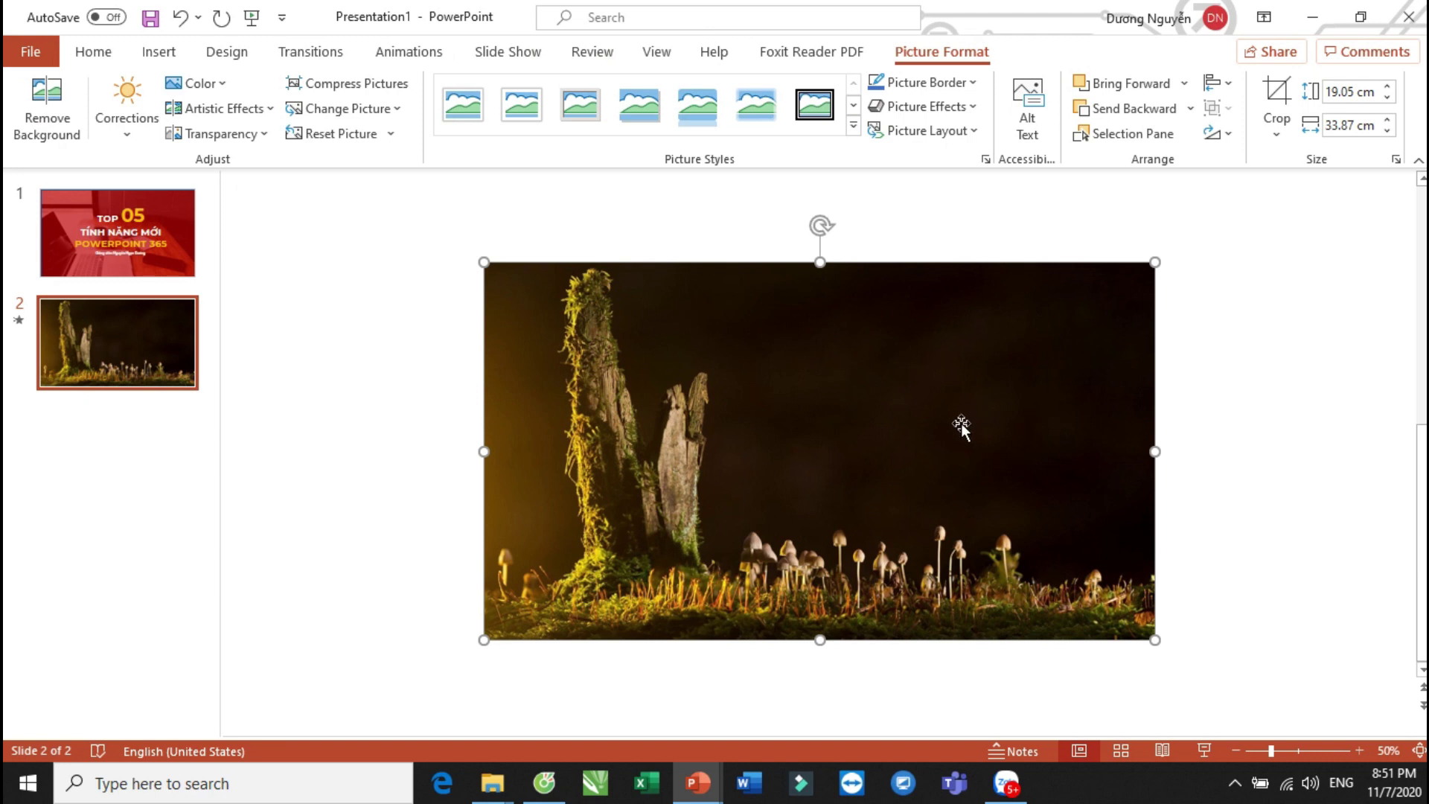
Send the forest photo to the back behind the plant and zoom in.
right_click(1025, 343)
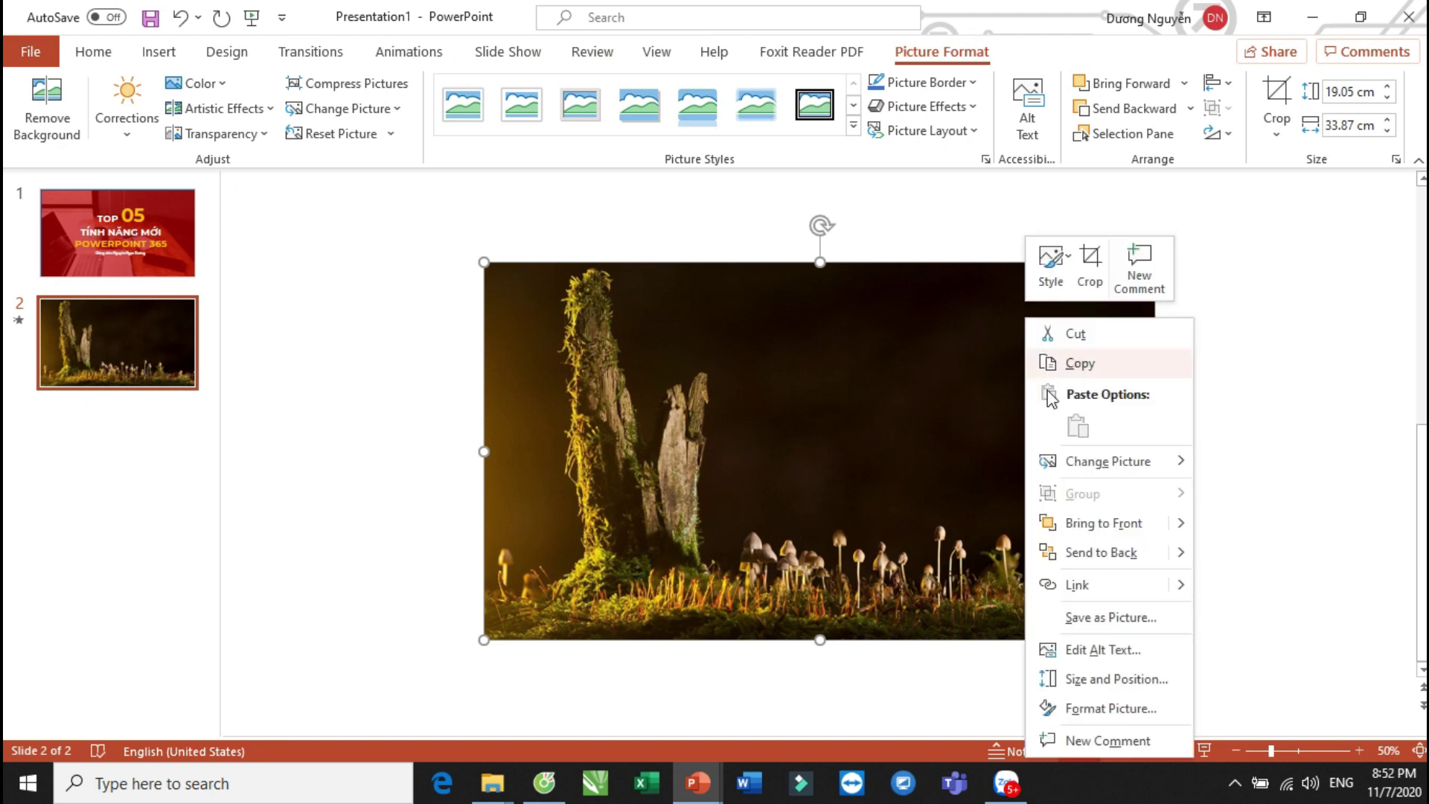
left_click(1107, 554)
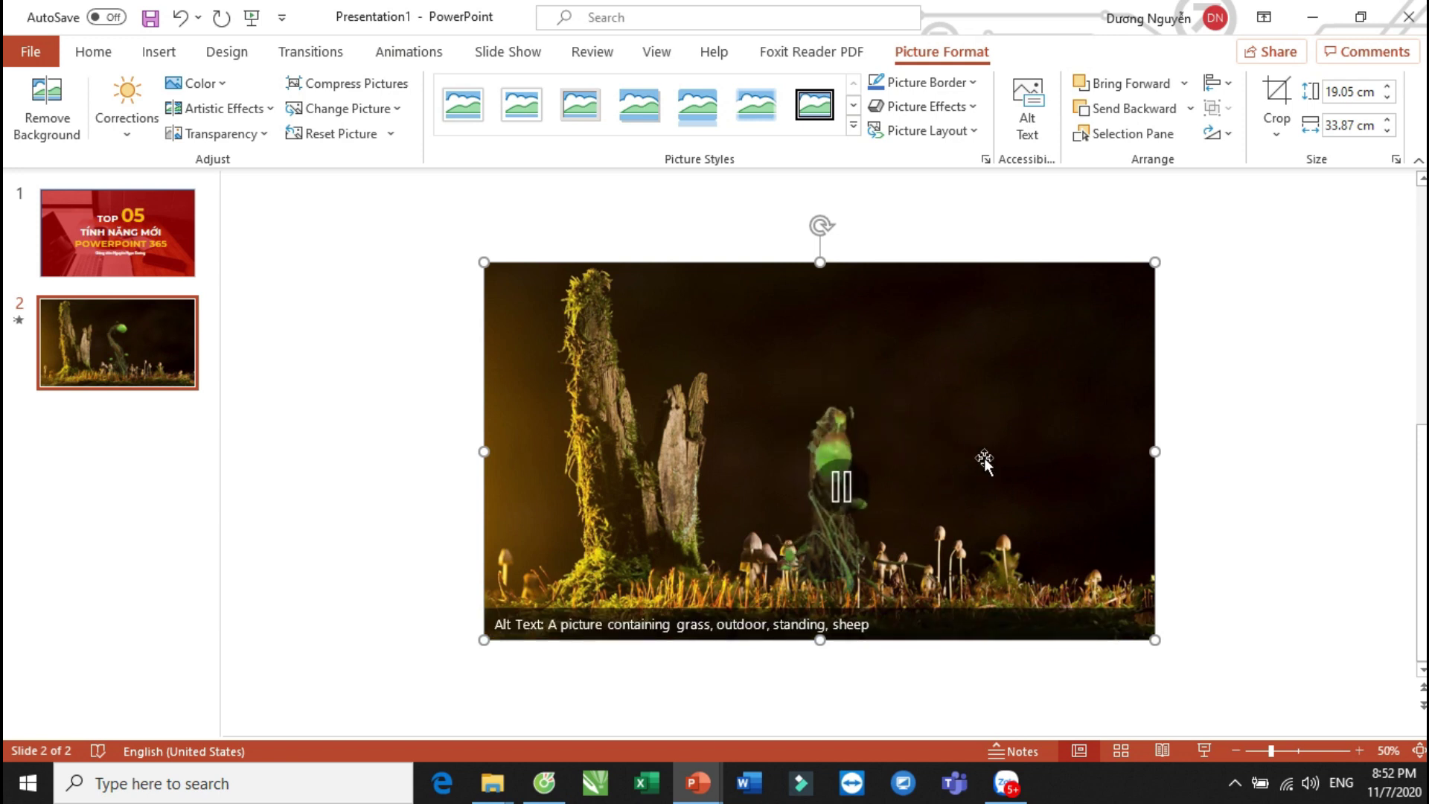
scroll(980, 468, "up", 2, "ctrl")
scroll(976, 475, "up", 1, "ctrl")
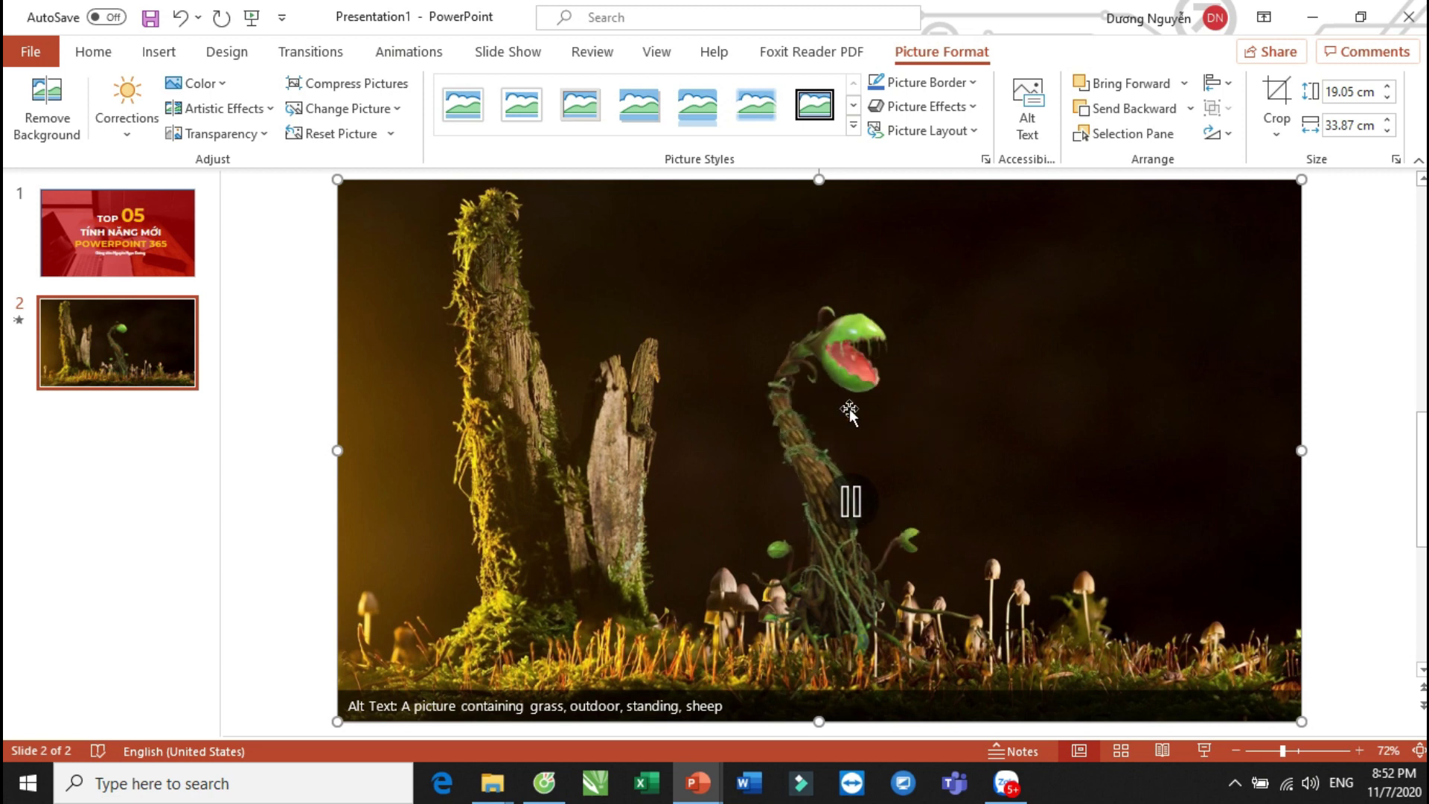
Reselect the animated 3D plant model standing over the photo.
left_click(847, 467)
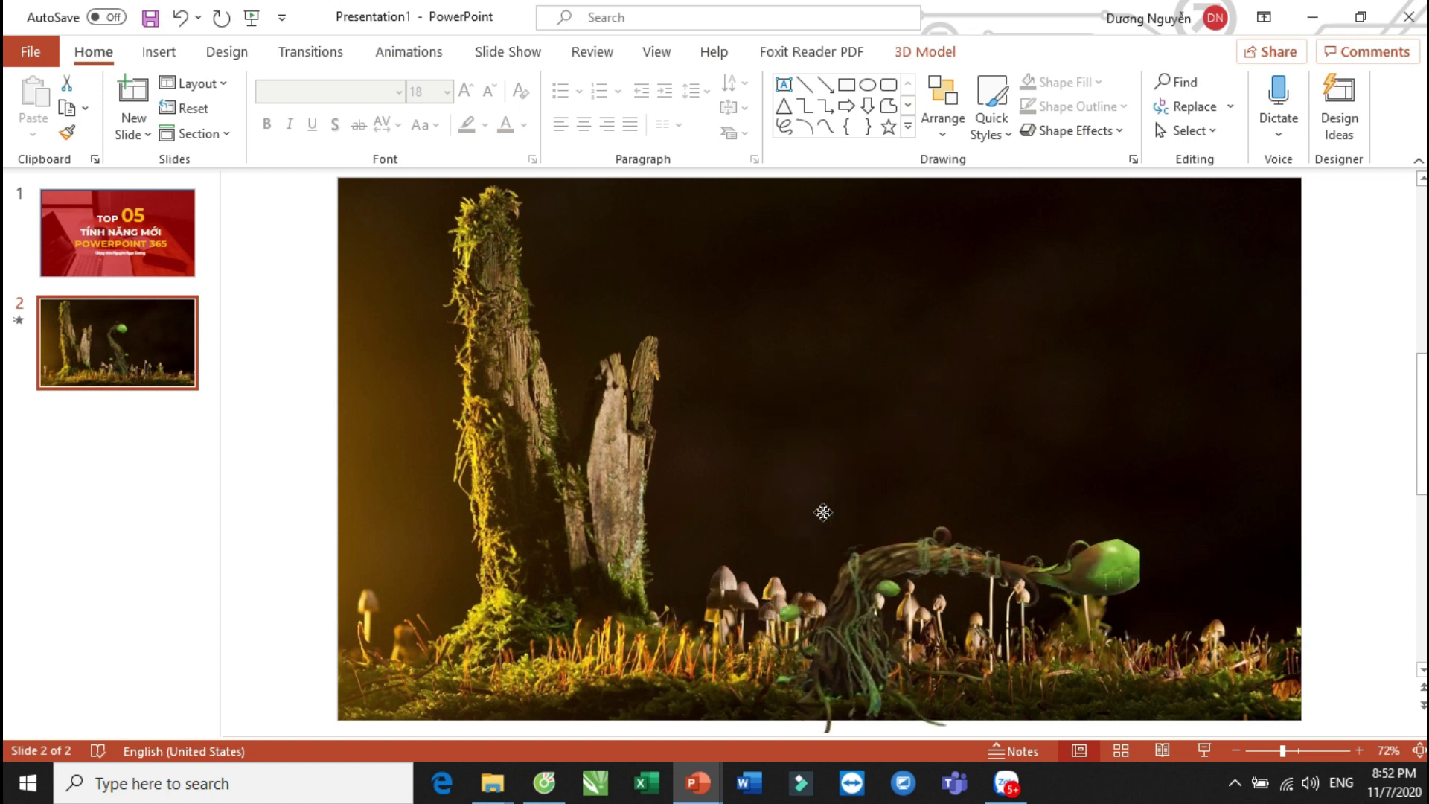
left_click(968, 563)
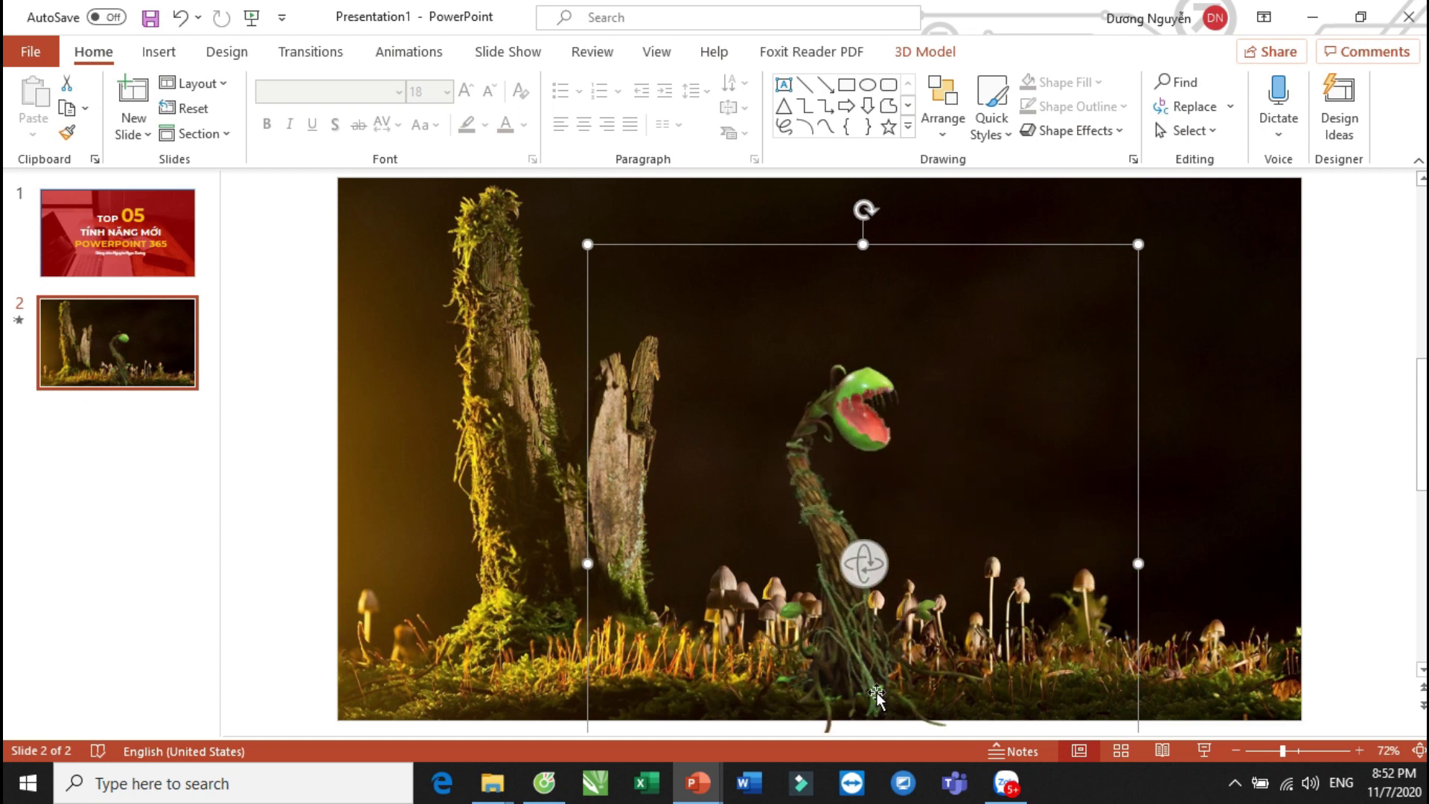
key("Escape")
left_click(867, 665)
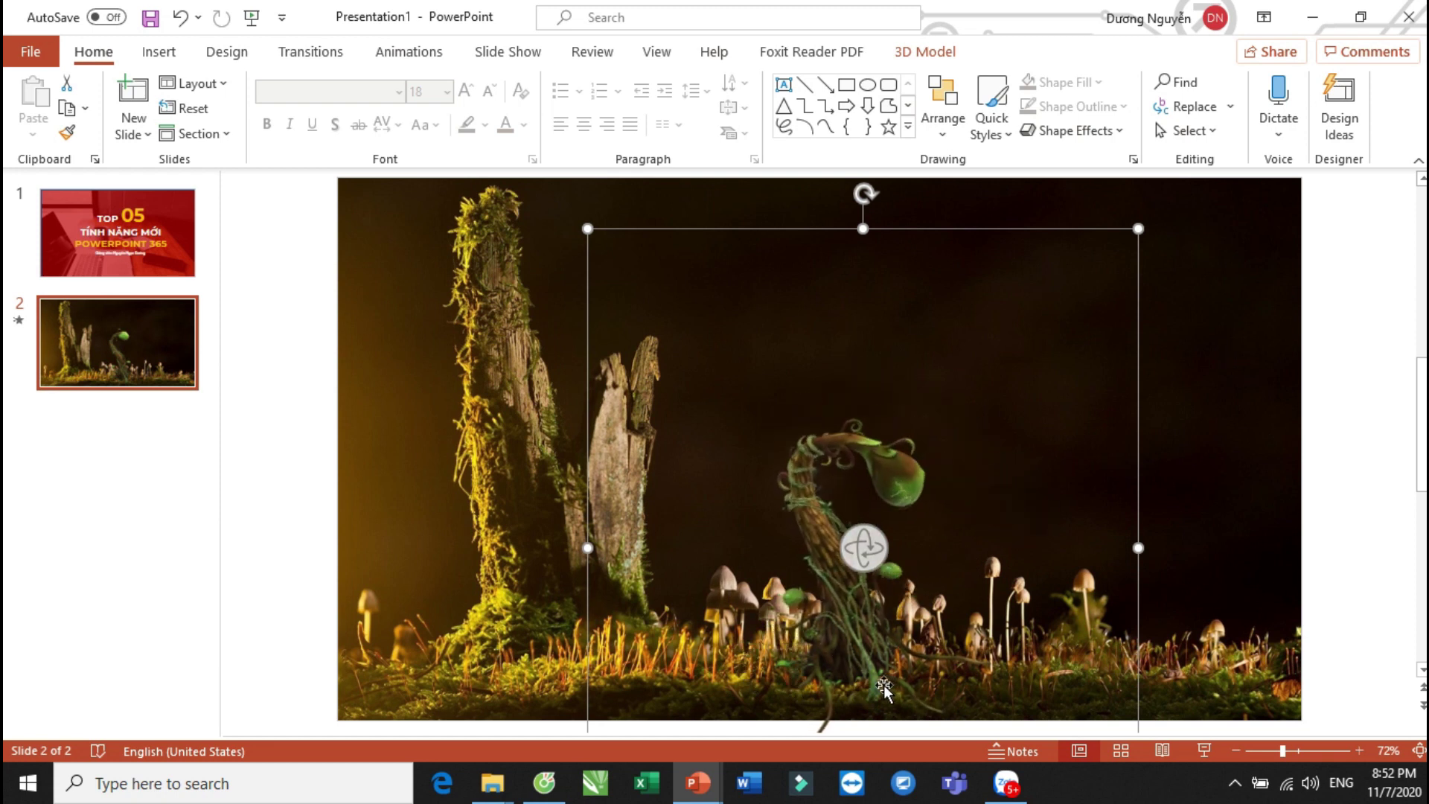
Draw a Freeform: Shape over the mossy ground at the plant's base.
left_click(165, 58)
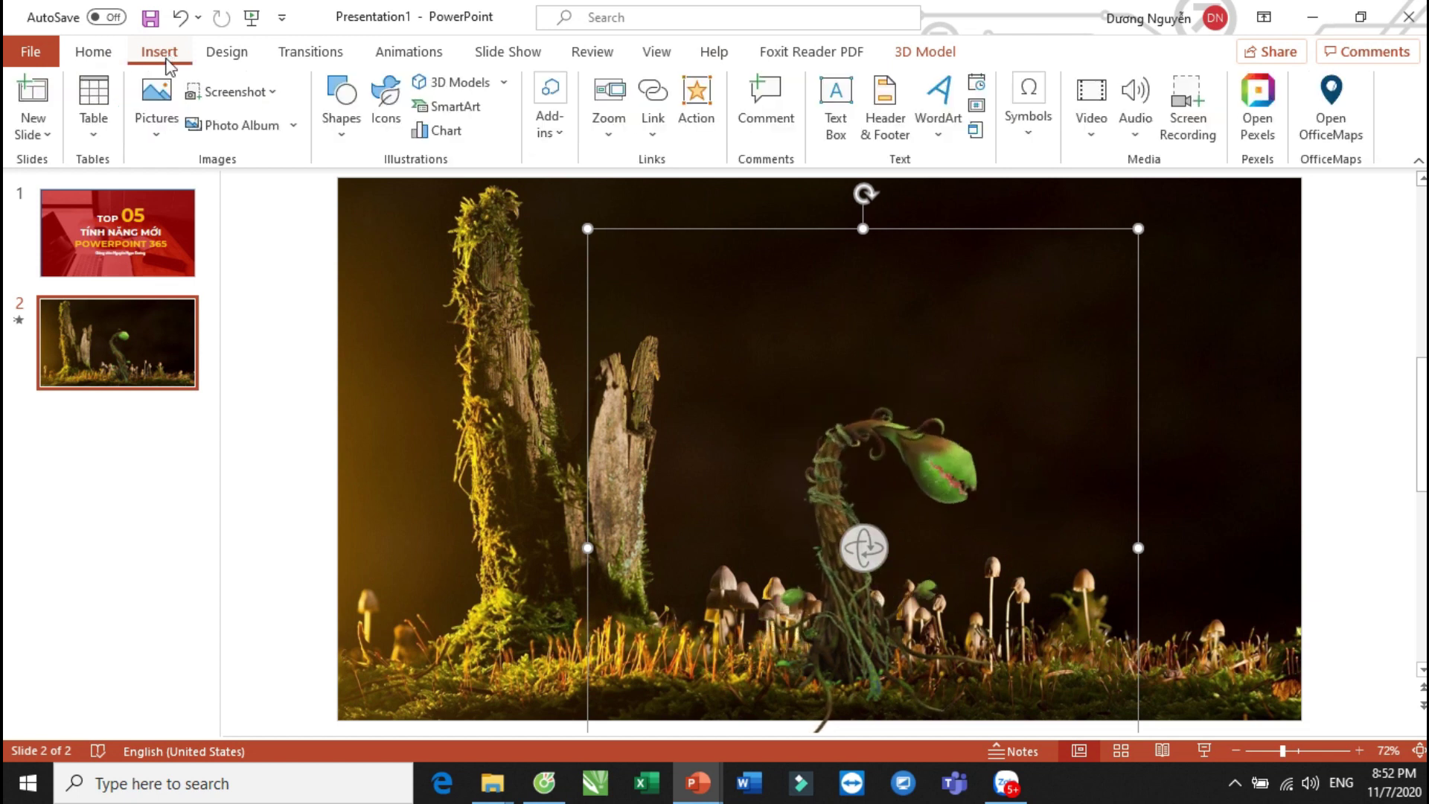
left_click(342, 137)
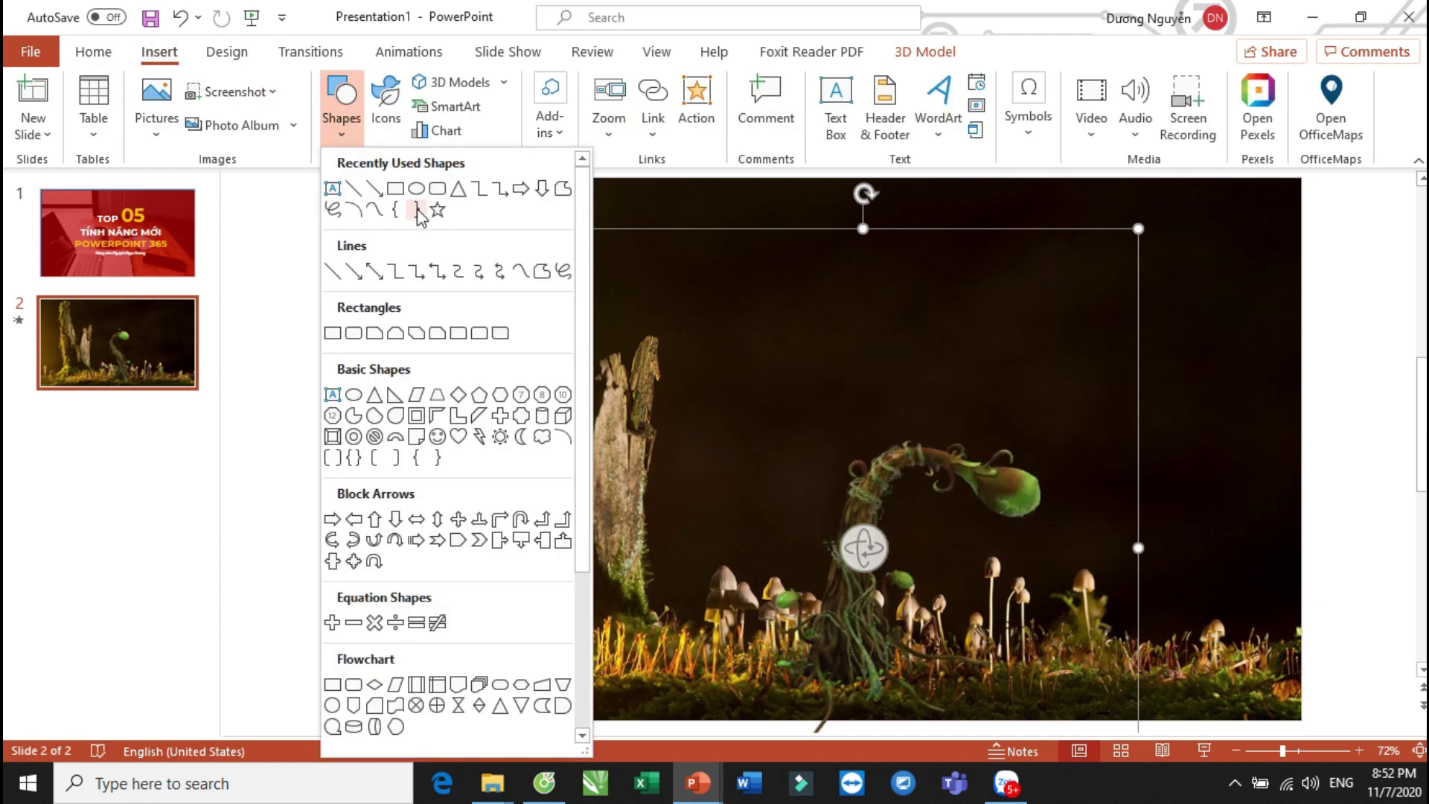
left_click(541, 273)
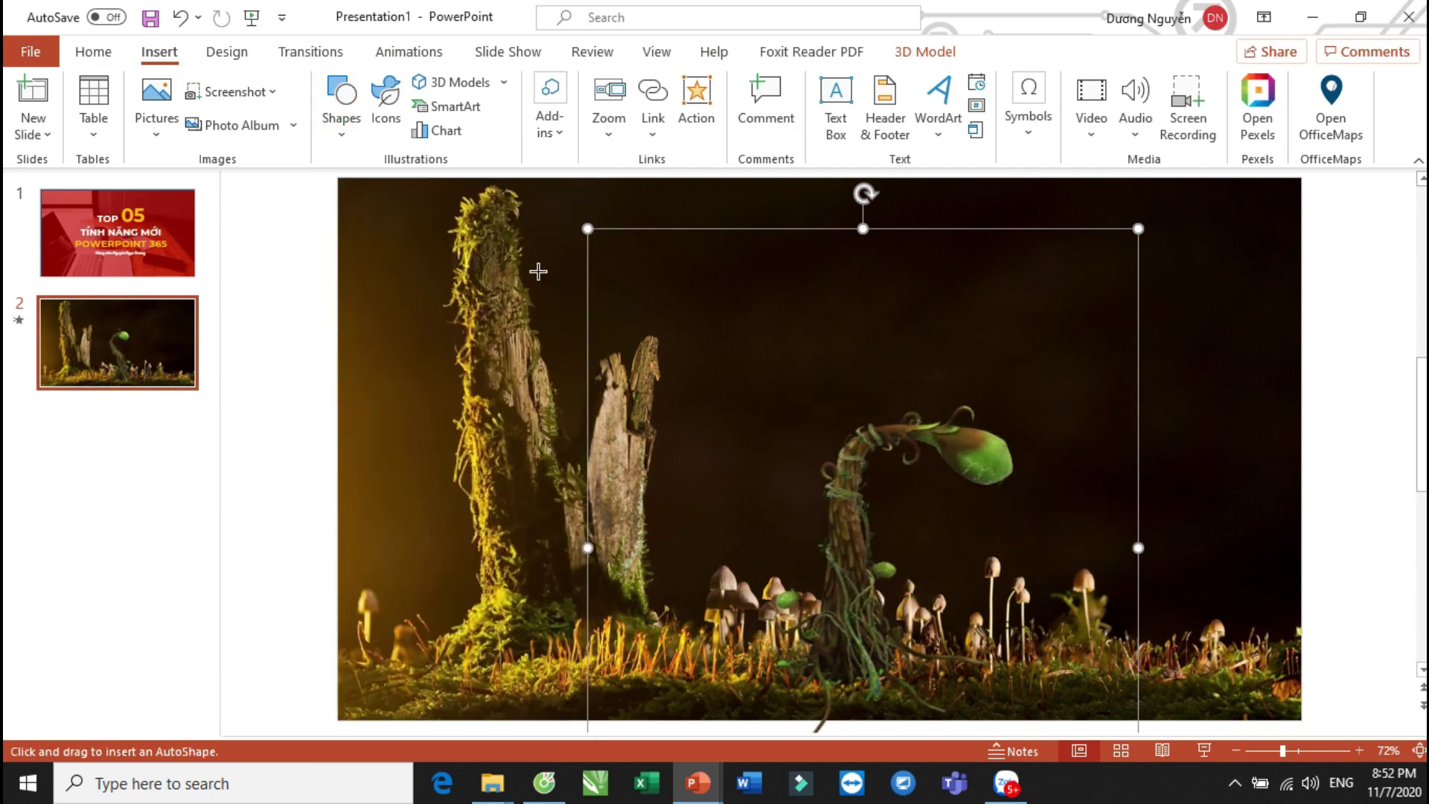
left_click(801, 644)
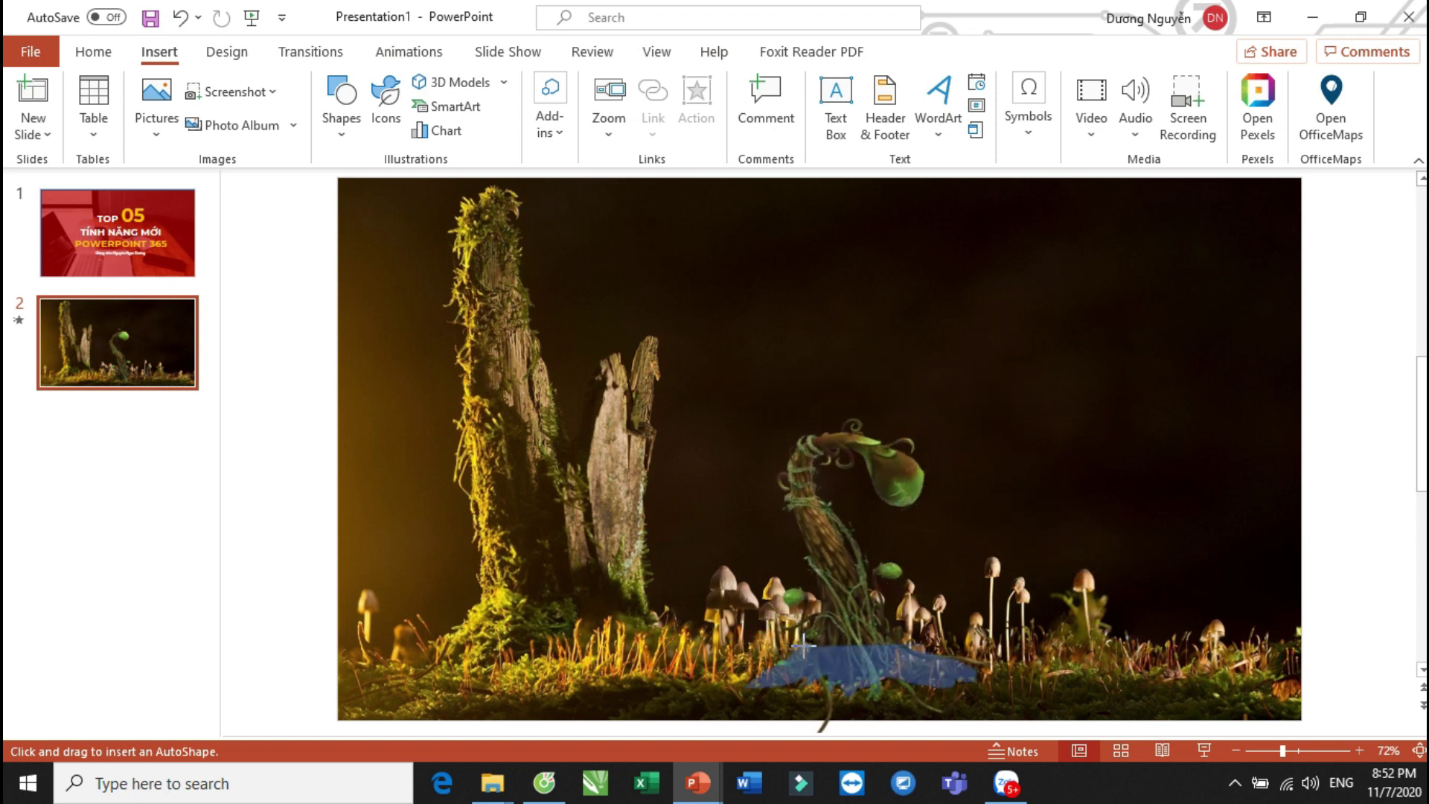
left_click_drag(804, 645, 804, 646)
Nudge the freeform down, fill it dark grey and remove its outline.
left_click_drag(882, 668, 871, 695)
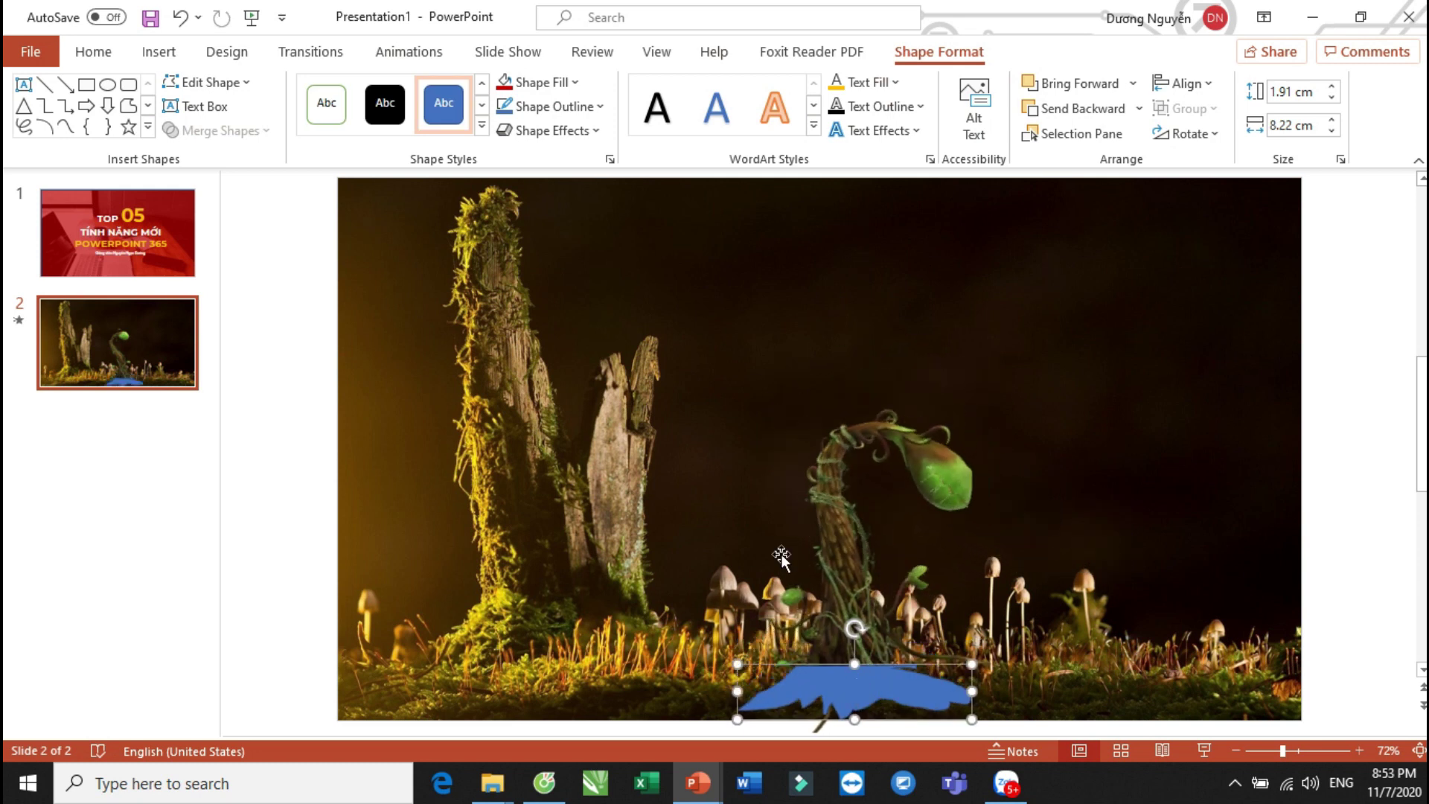
left_click(574, 89)
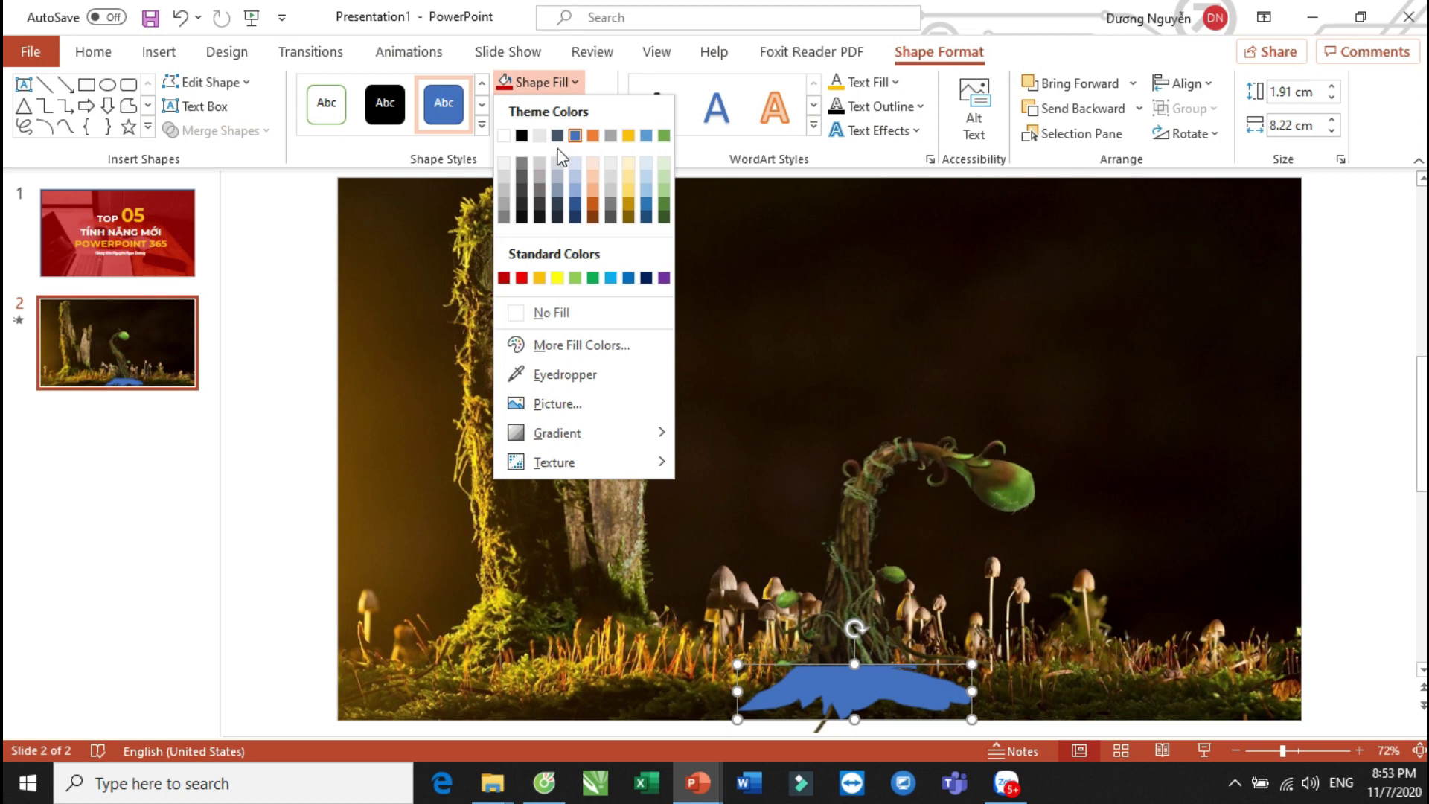
left_click(522, 189)
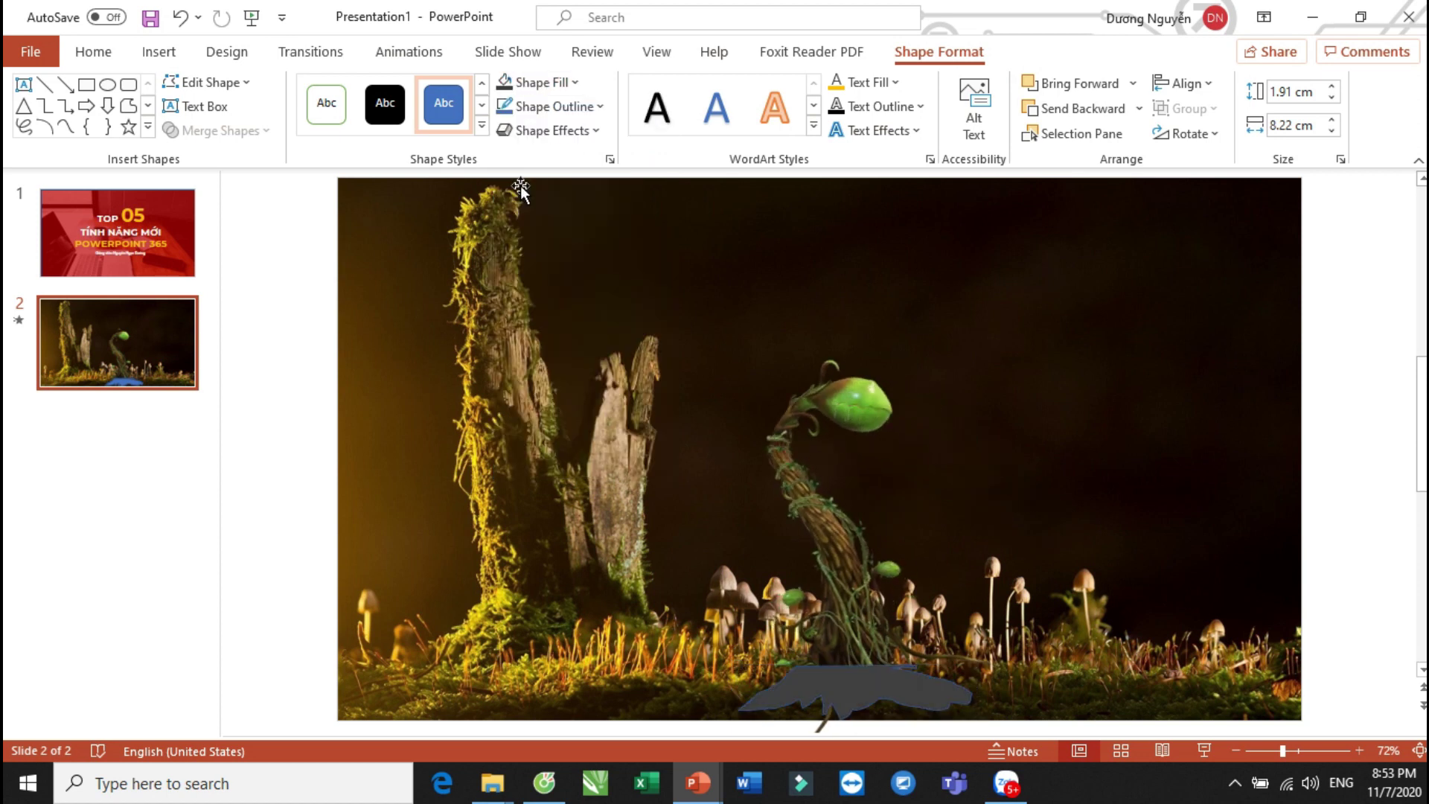
left_click(538, 109)
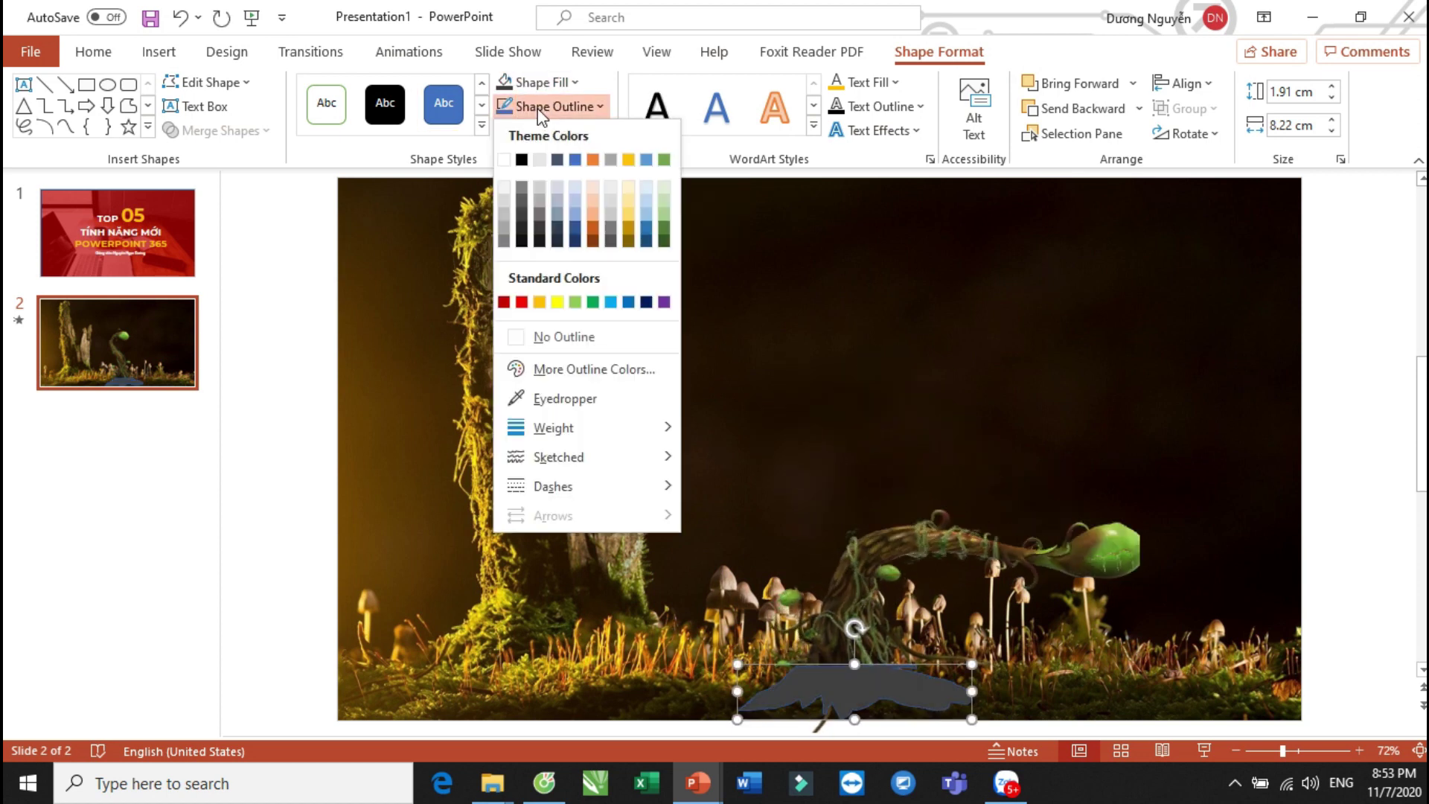
left_click(563, 337)
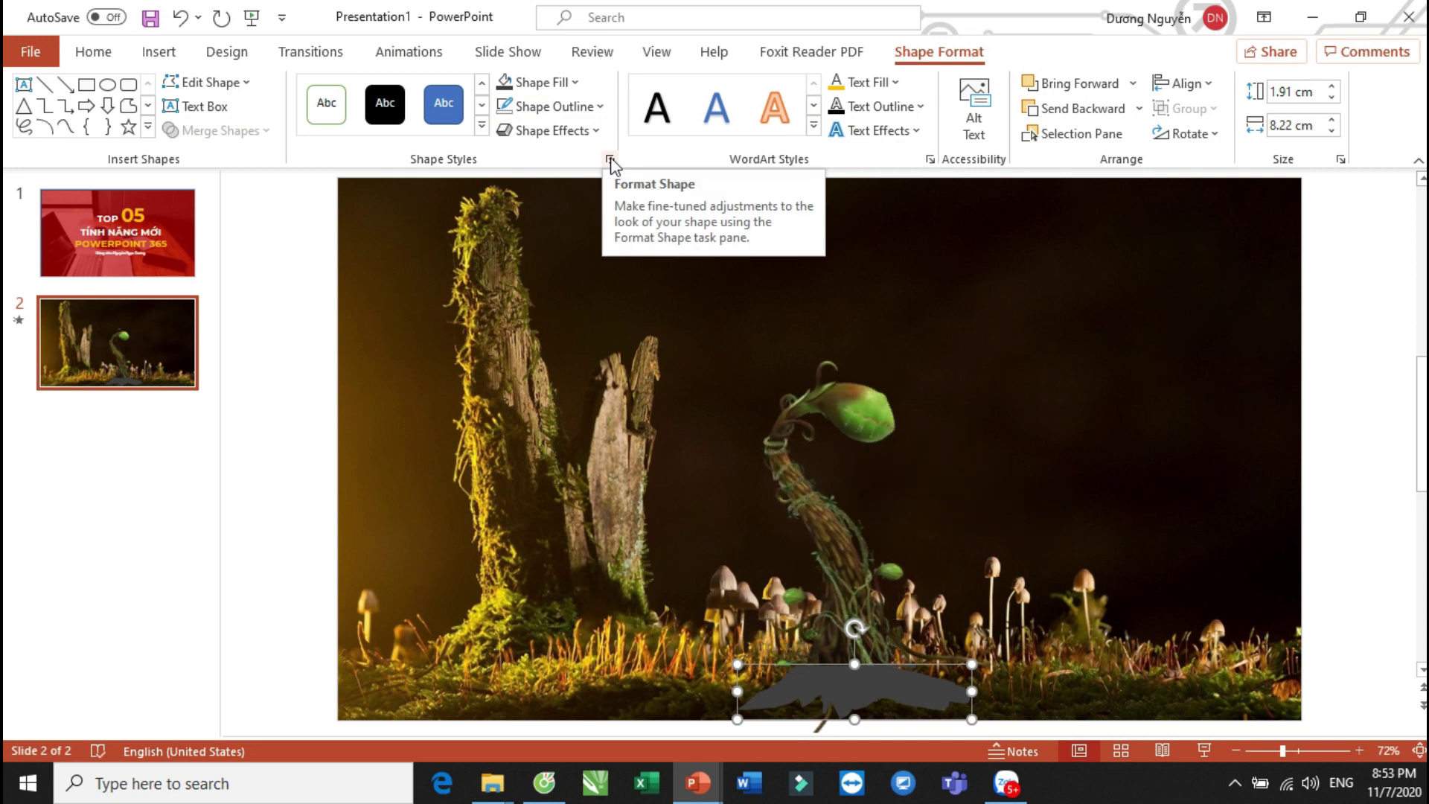
Keep the grey fill at 0% transparency in the Format Shape pane.
left_click(609, 158)
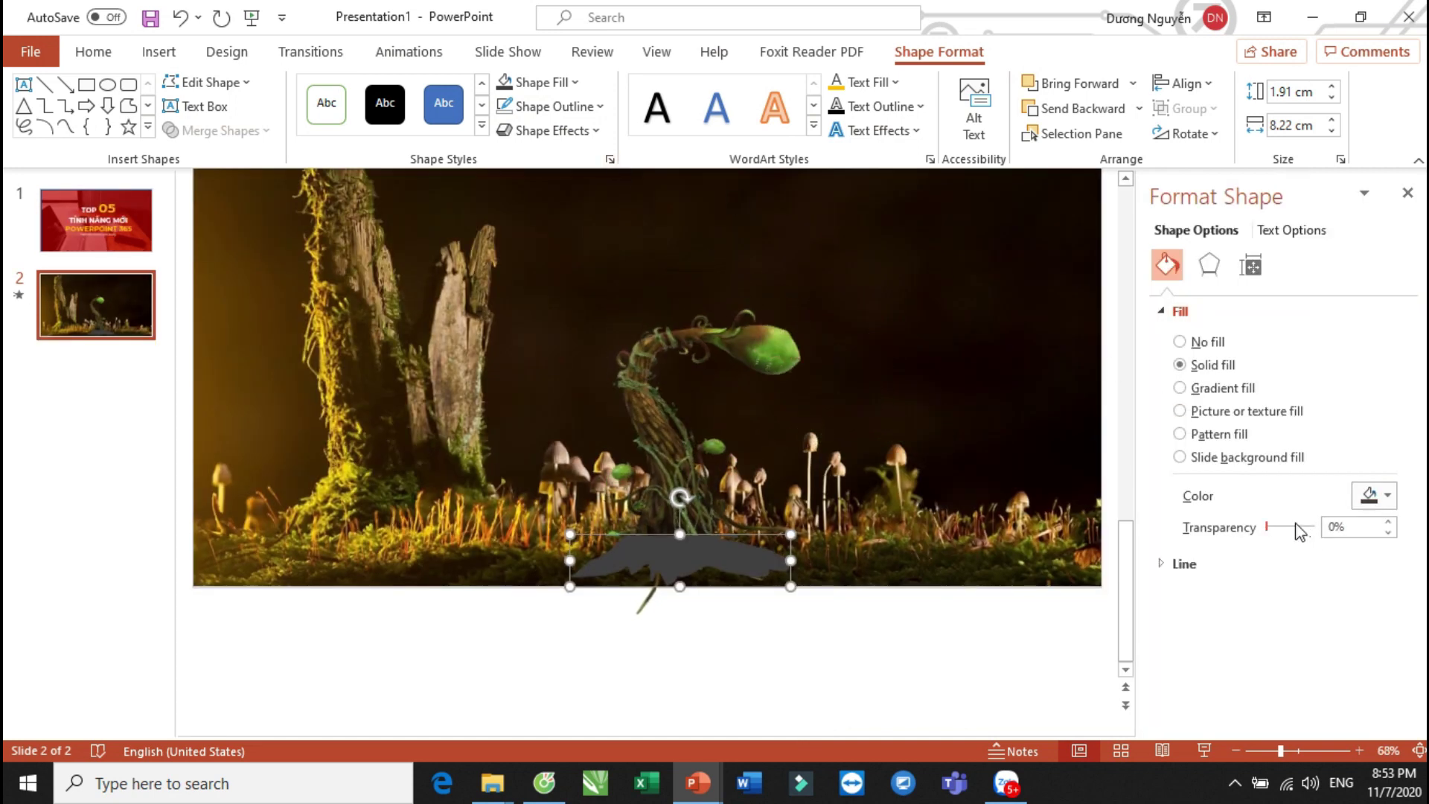
left_click_drag(1268, 527, 1279, 537)
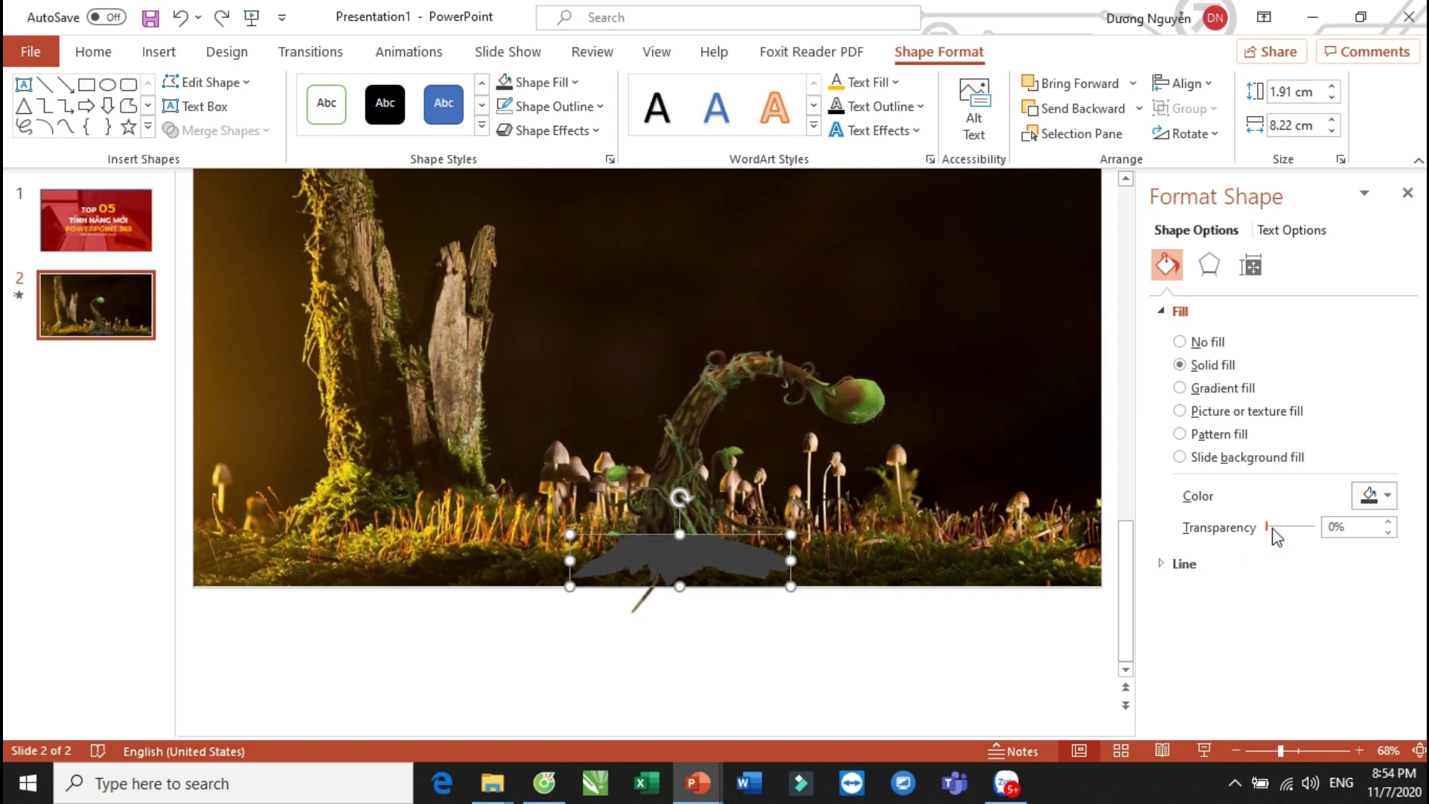
mouse_move(1293, 537)
left_mouse_down()
mouse_move(1255, 536)
mouse_move(1286, 534)
left_mouse_up()
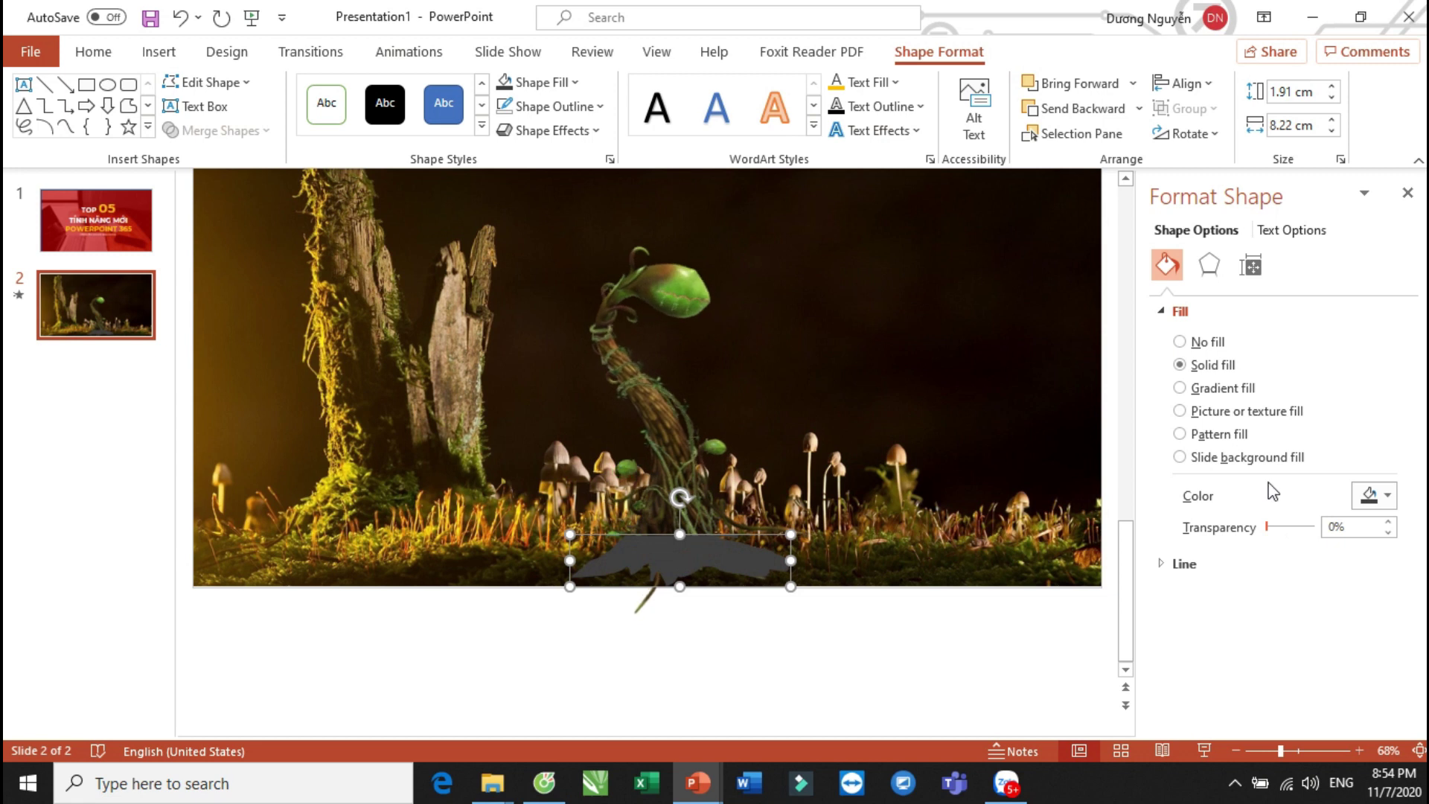
Apply a Soft Edges preset to the shadow and set its size to 5 pt.
left_click(1209, 268)
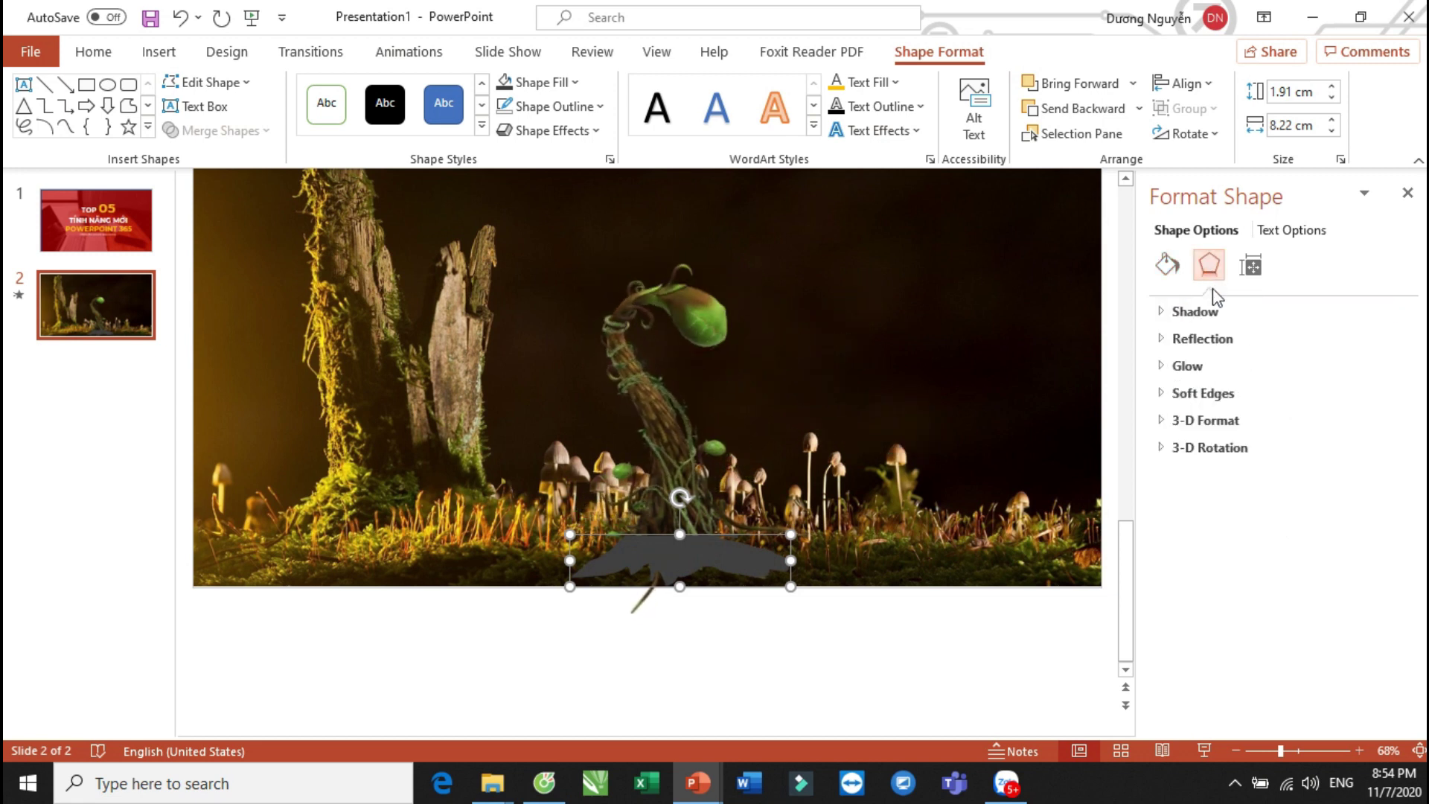
left_click(1163, 393)
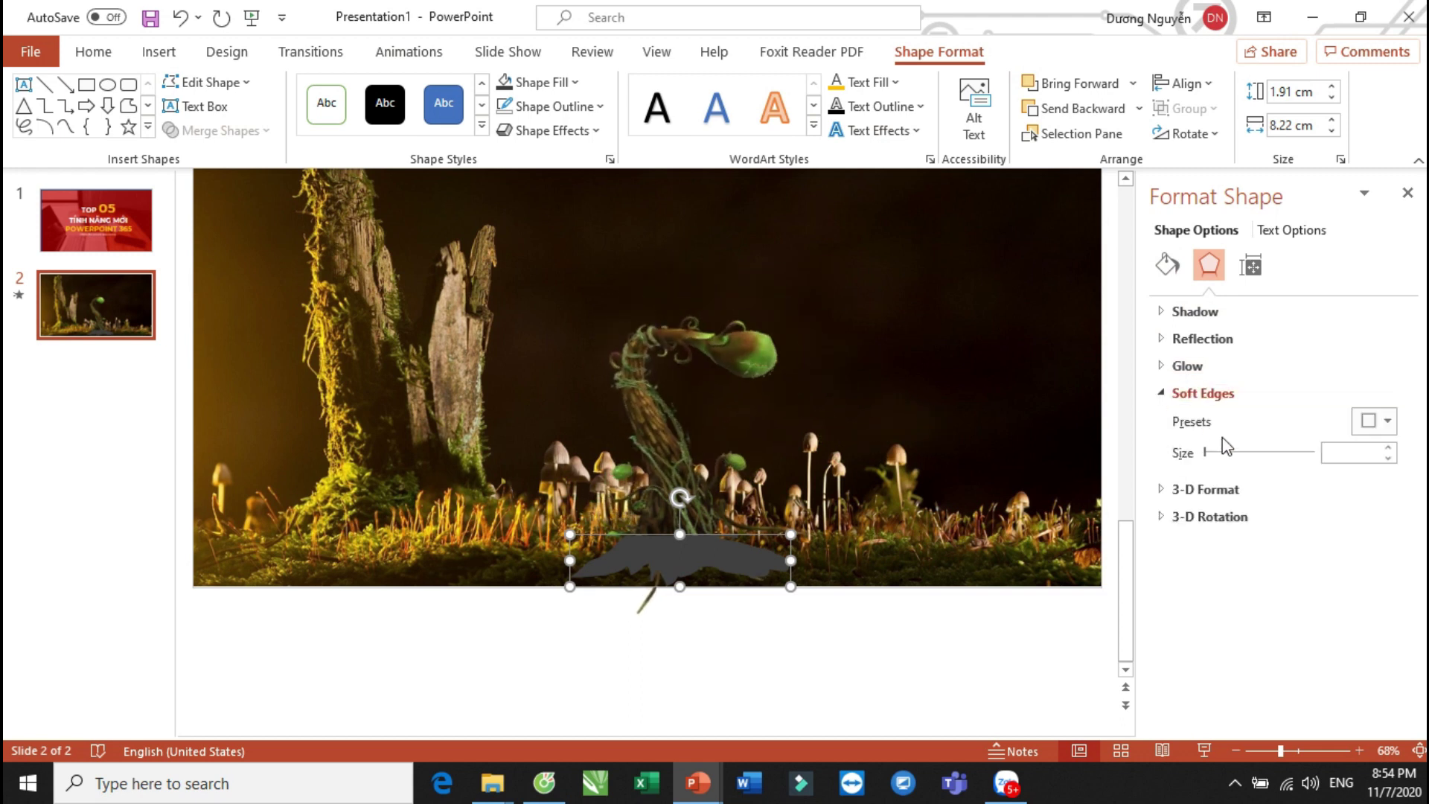
left_click(1389, 421)
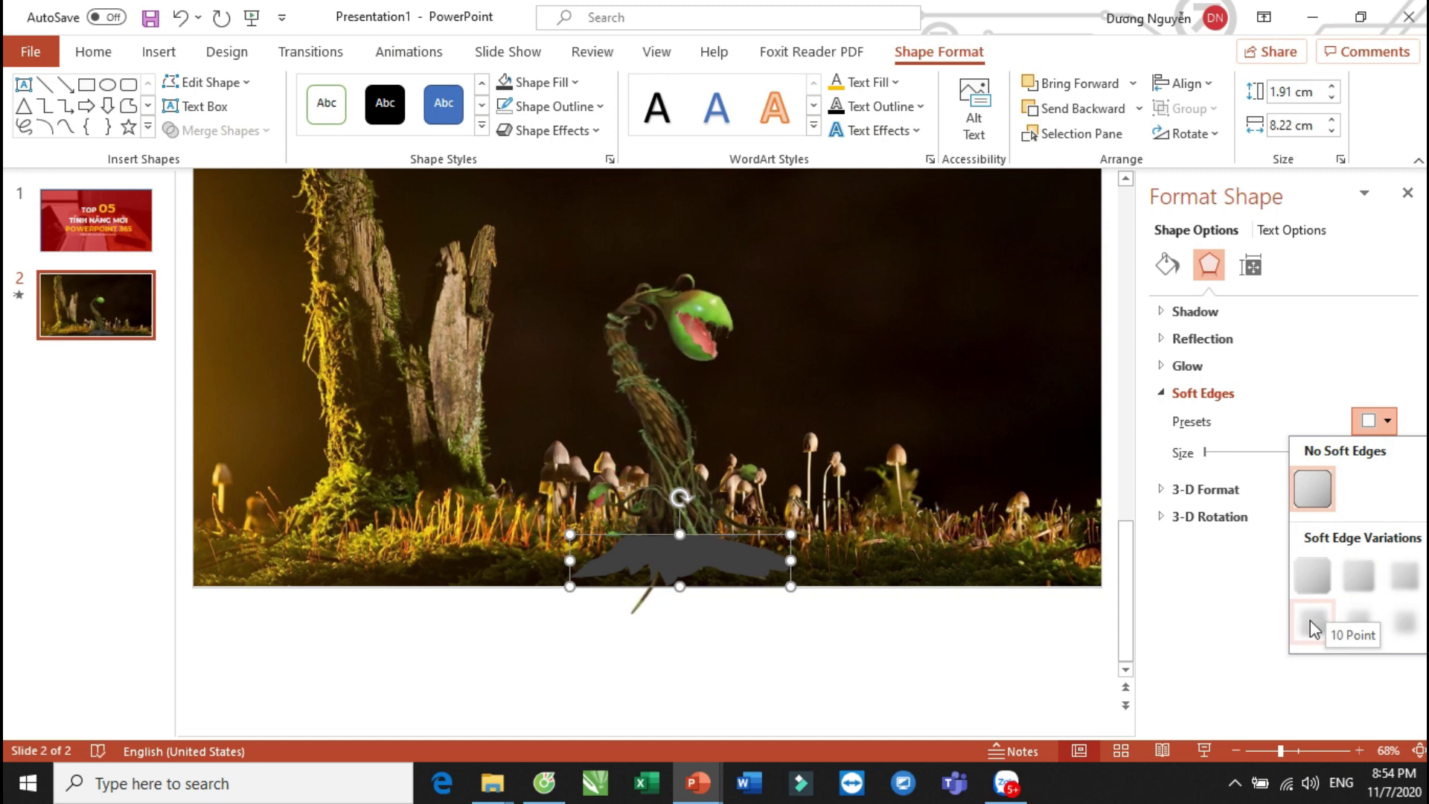
left_click(1351, 622)
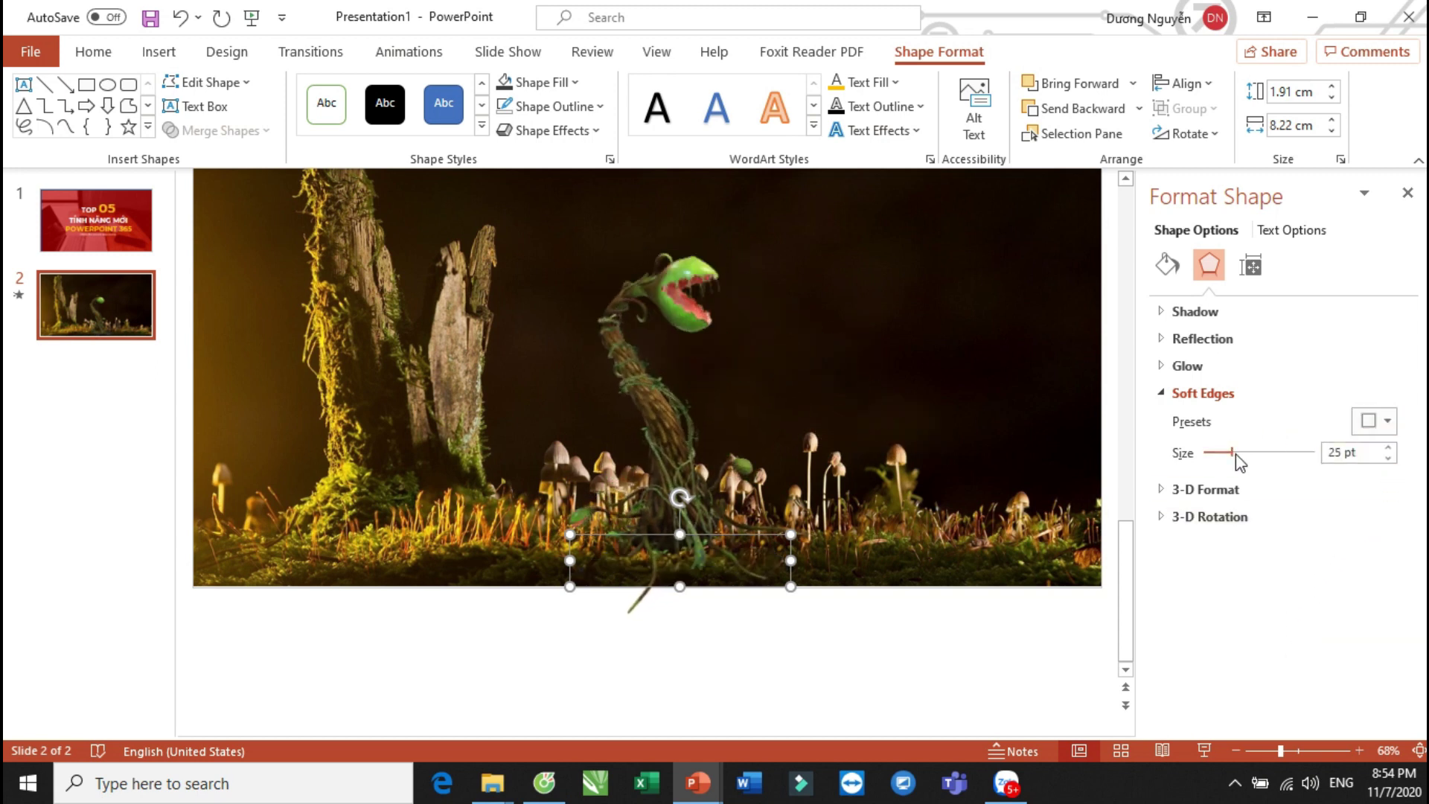
left_click_drag(1235, 449, 1209, 458)
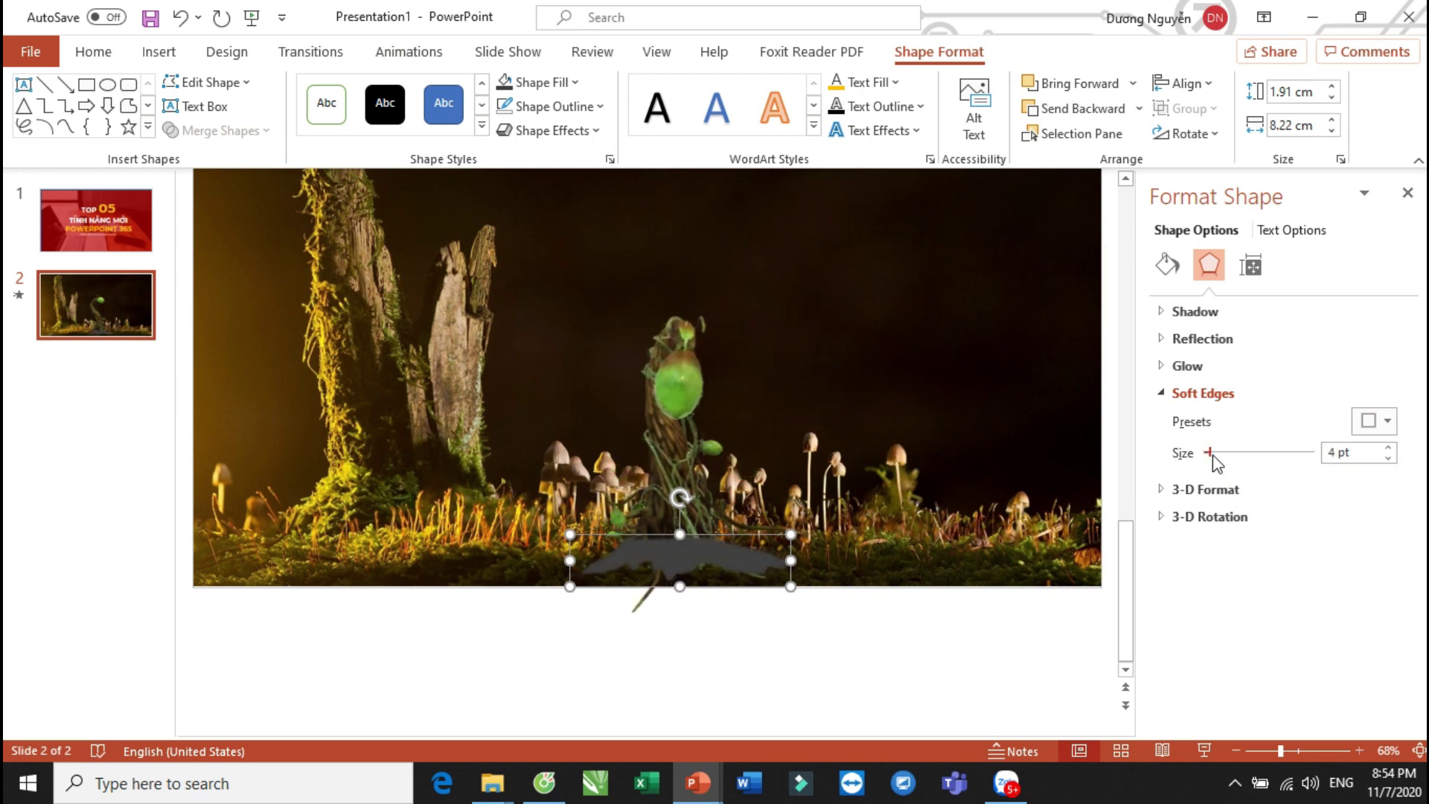
left_click_drag(1208, 457, 1214, 460)
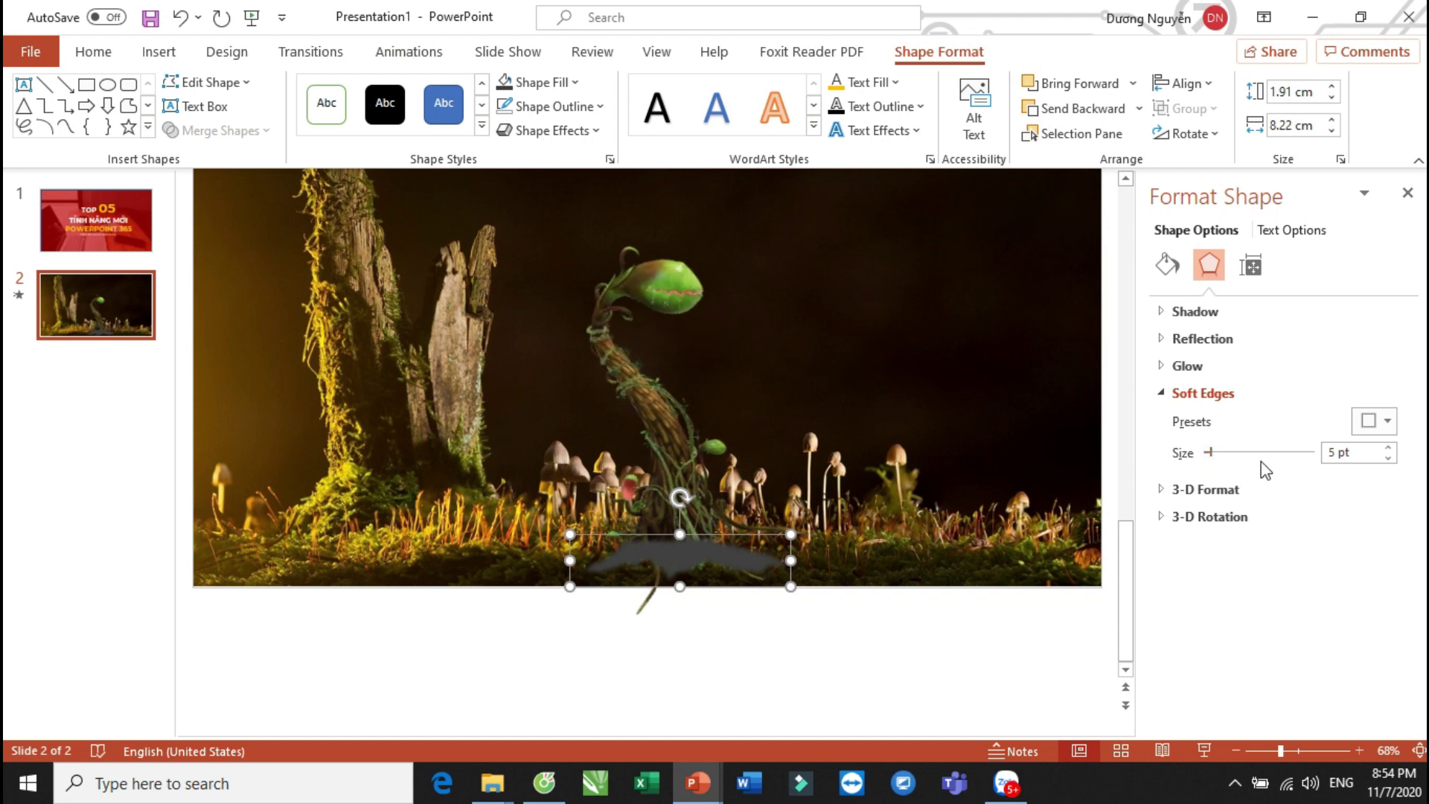
Fill the soft shadow under the plant with black at about 17% transparency.
left_click(1167, 266)
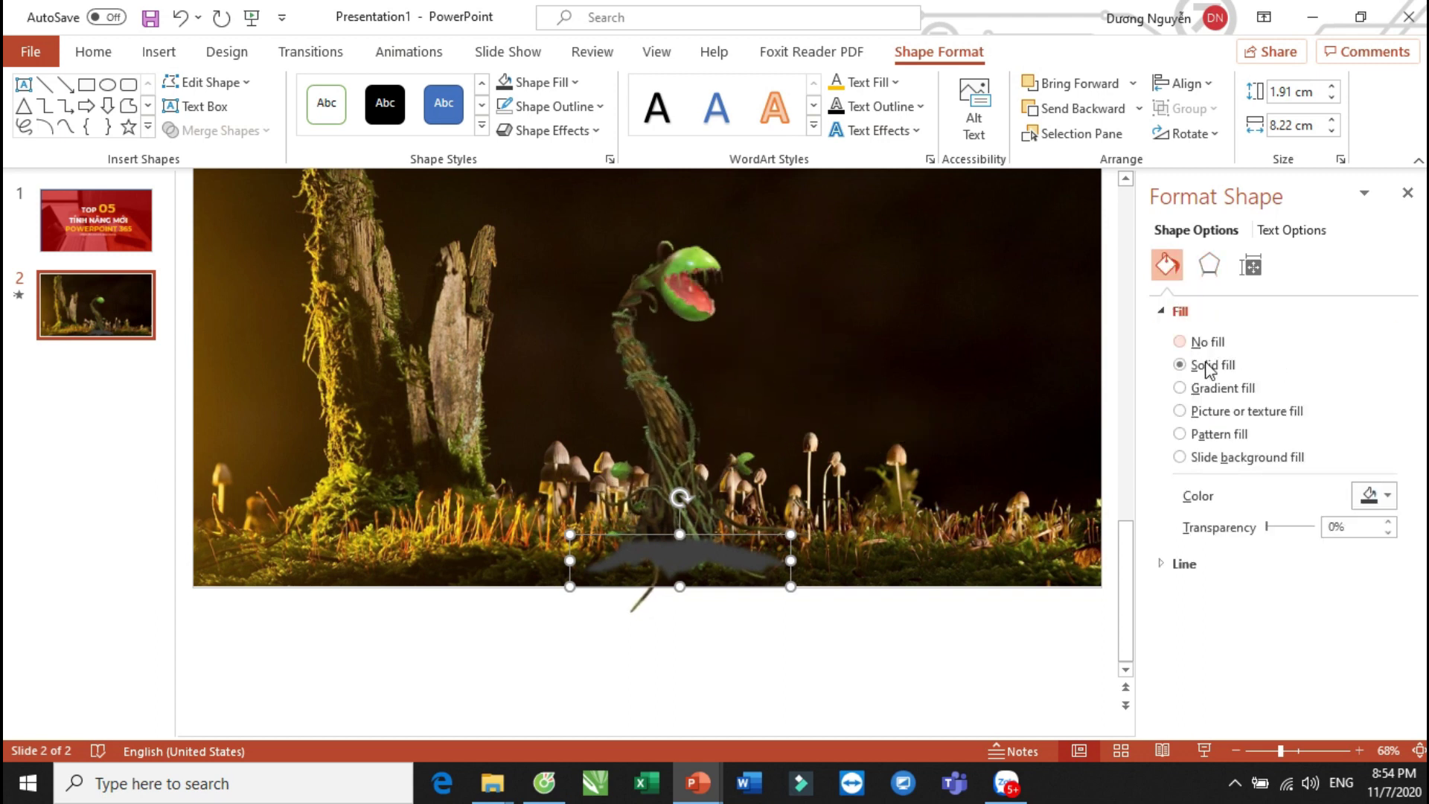
left_click(1387, 495)
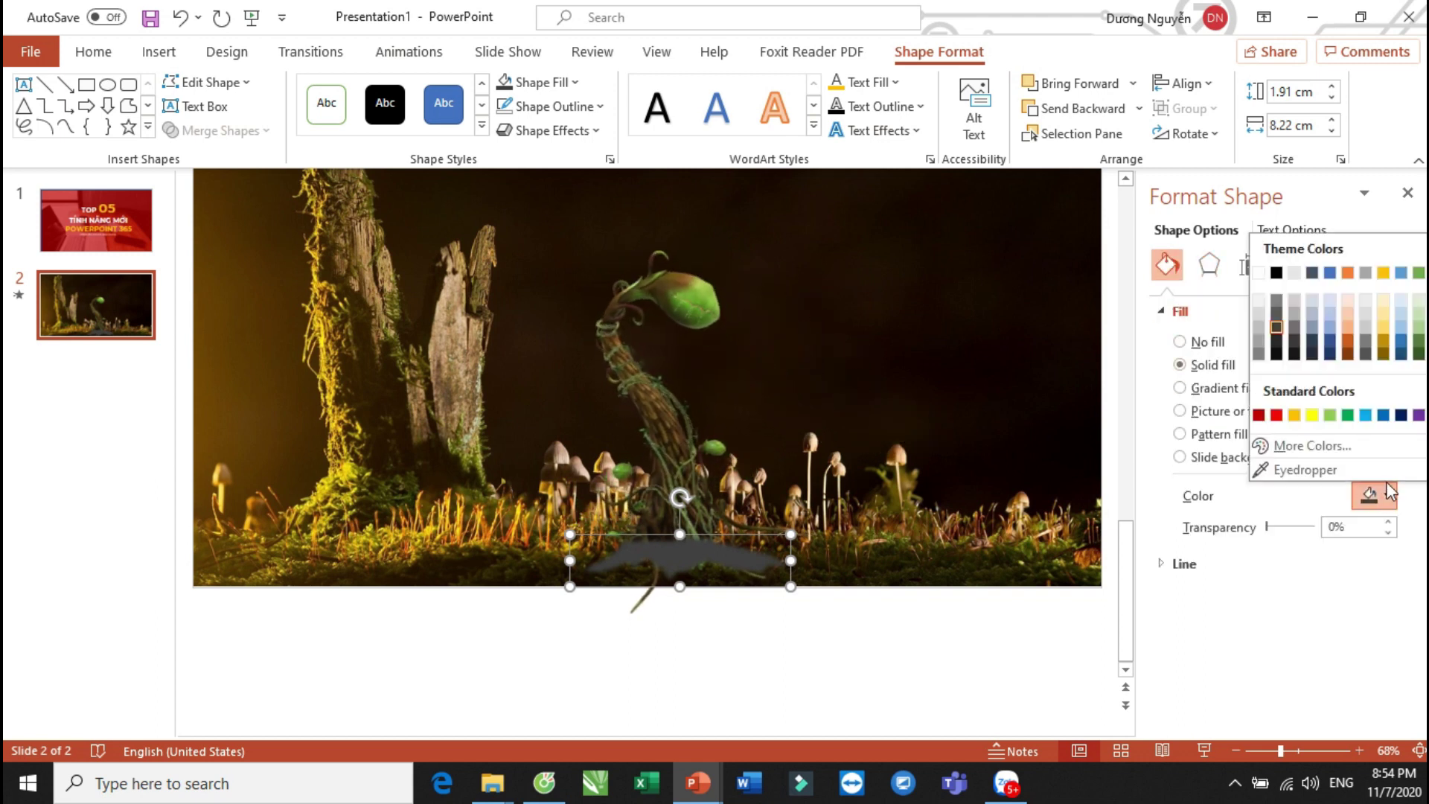
left_click(1276, 353)
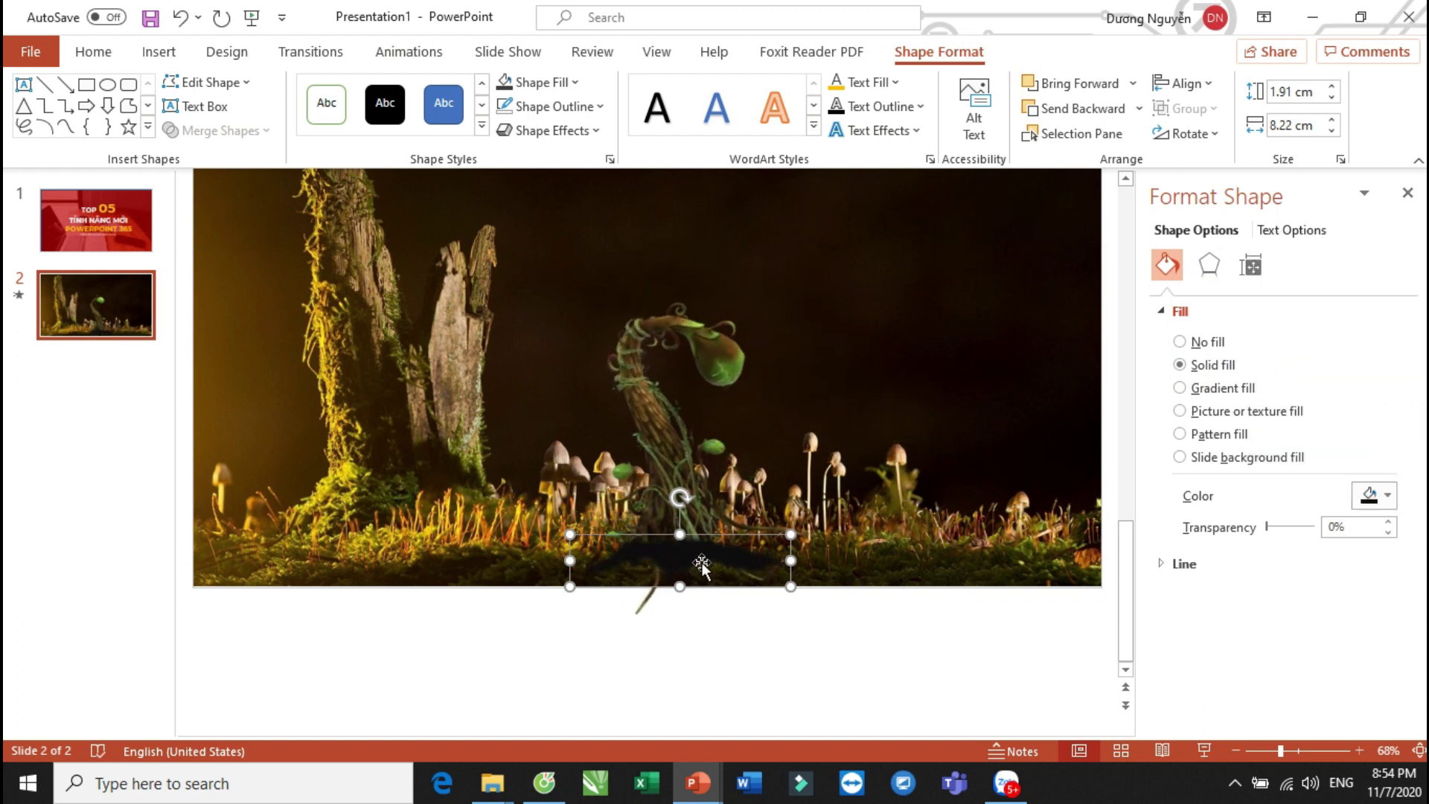
scroll(721, 561, "up", 3)
scroll(722, 561, "up", 2)
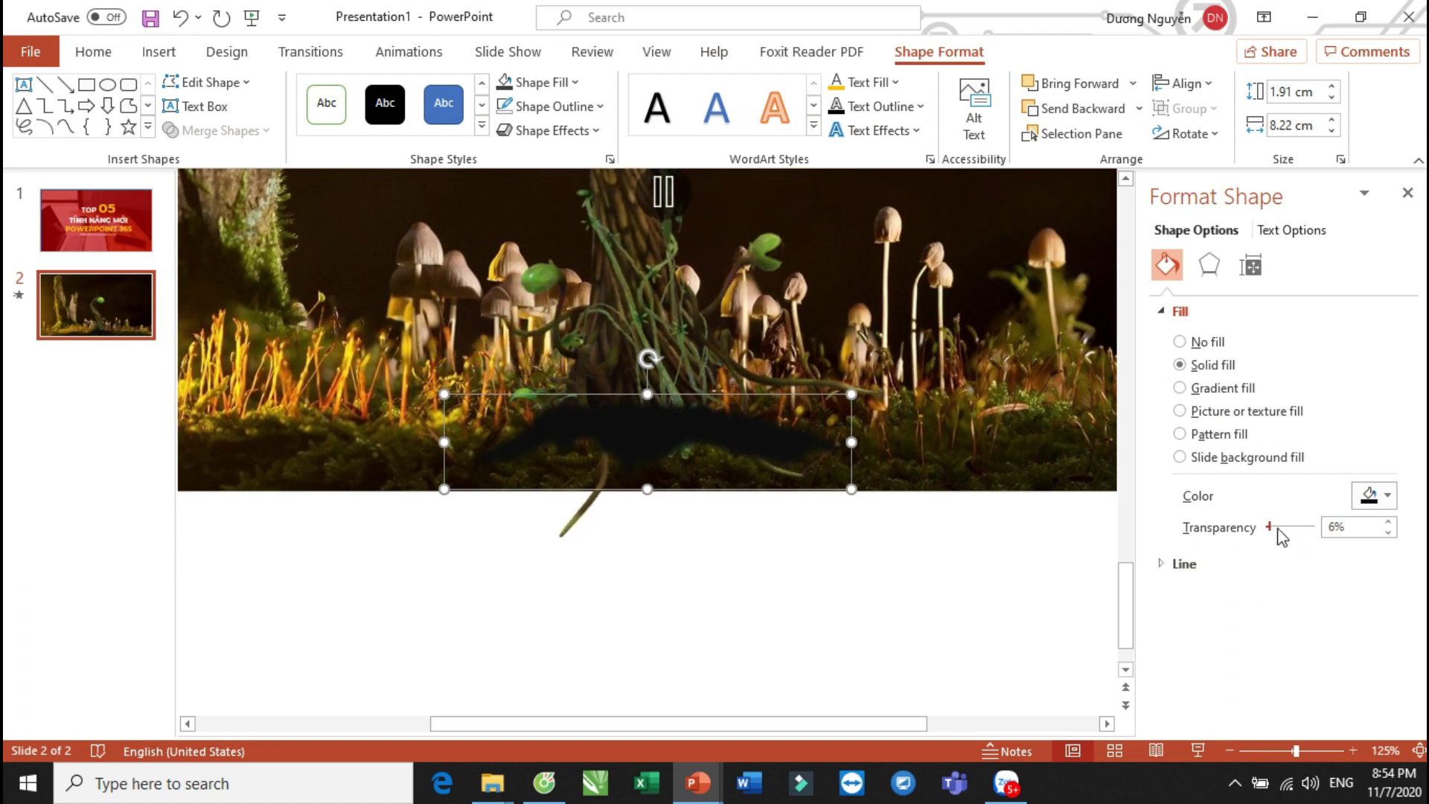
mouse_move(1285, 531)
left_mouse_down()
mouse_move(1300, 530)
mouse_move(1287, 539)
left_mouse_up()
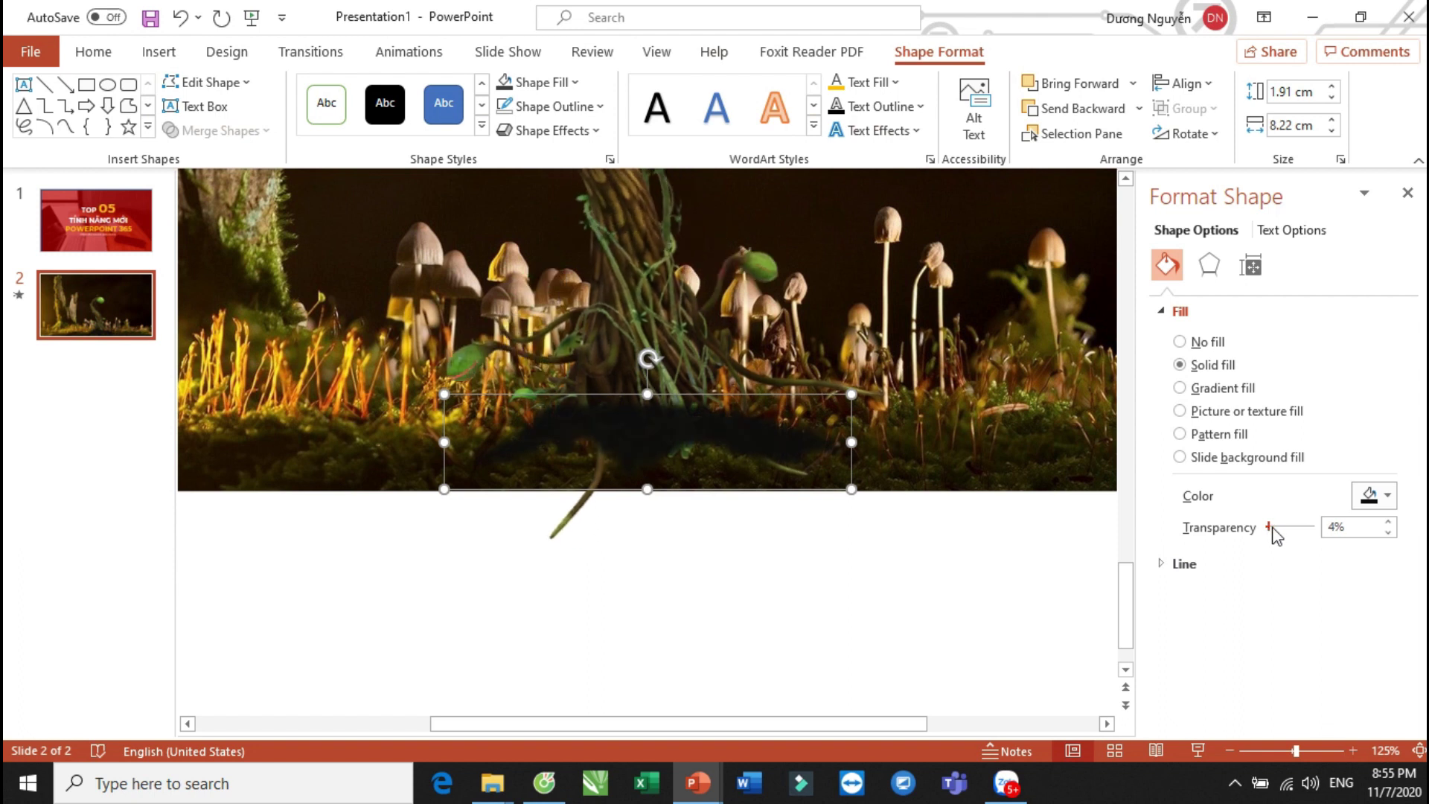
left_click(1389, 533)
Close the Format Shape pane and deselect everything to watch the plant animate over the forest.
left_click(1408, 194)
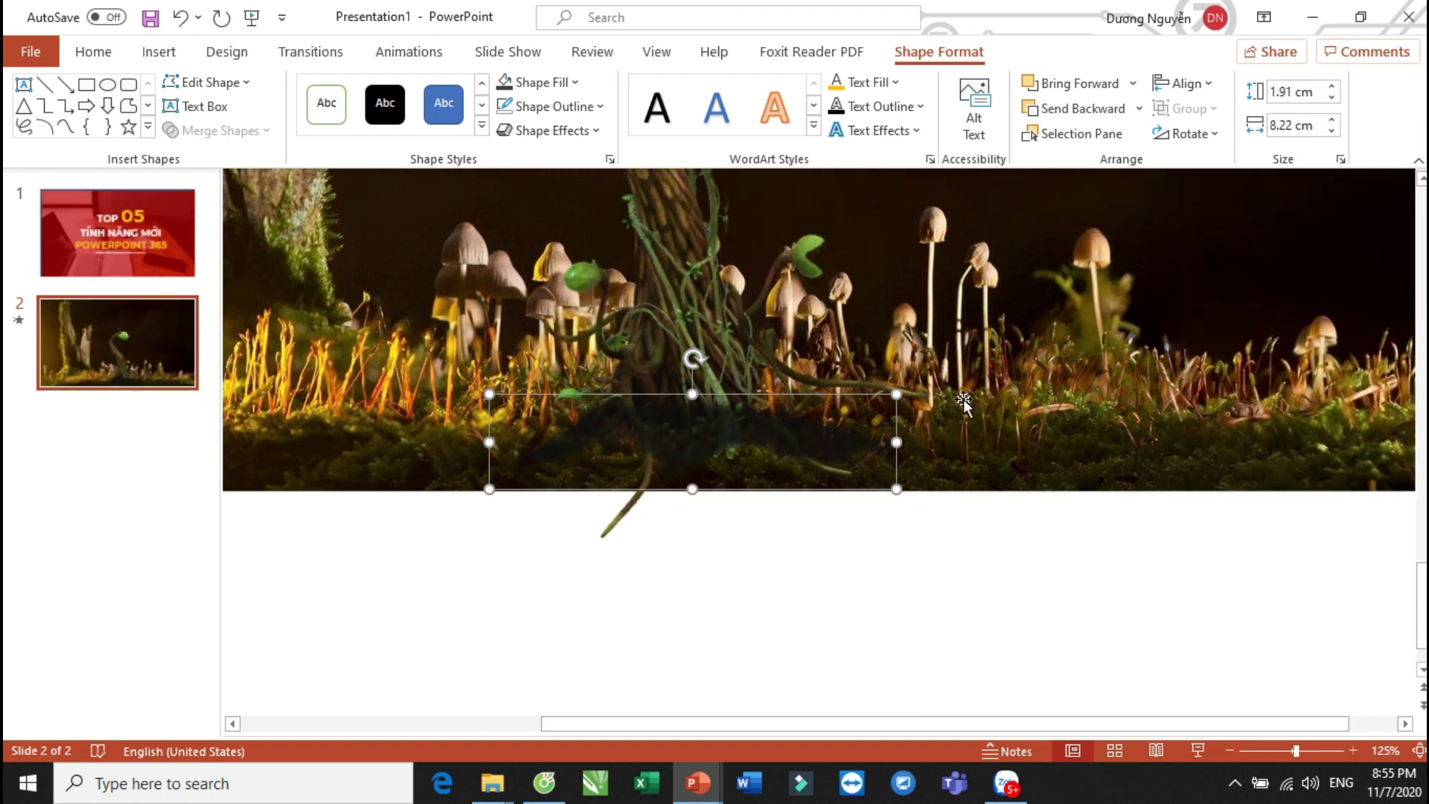
left_click(834, 580)
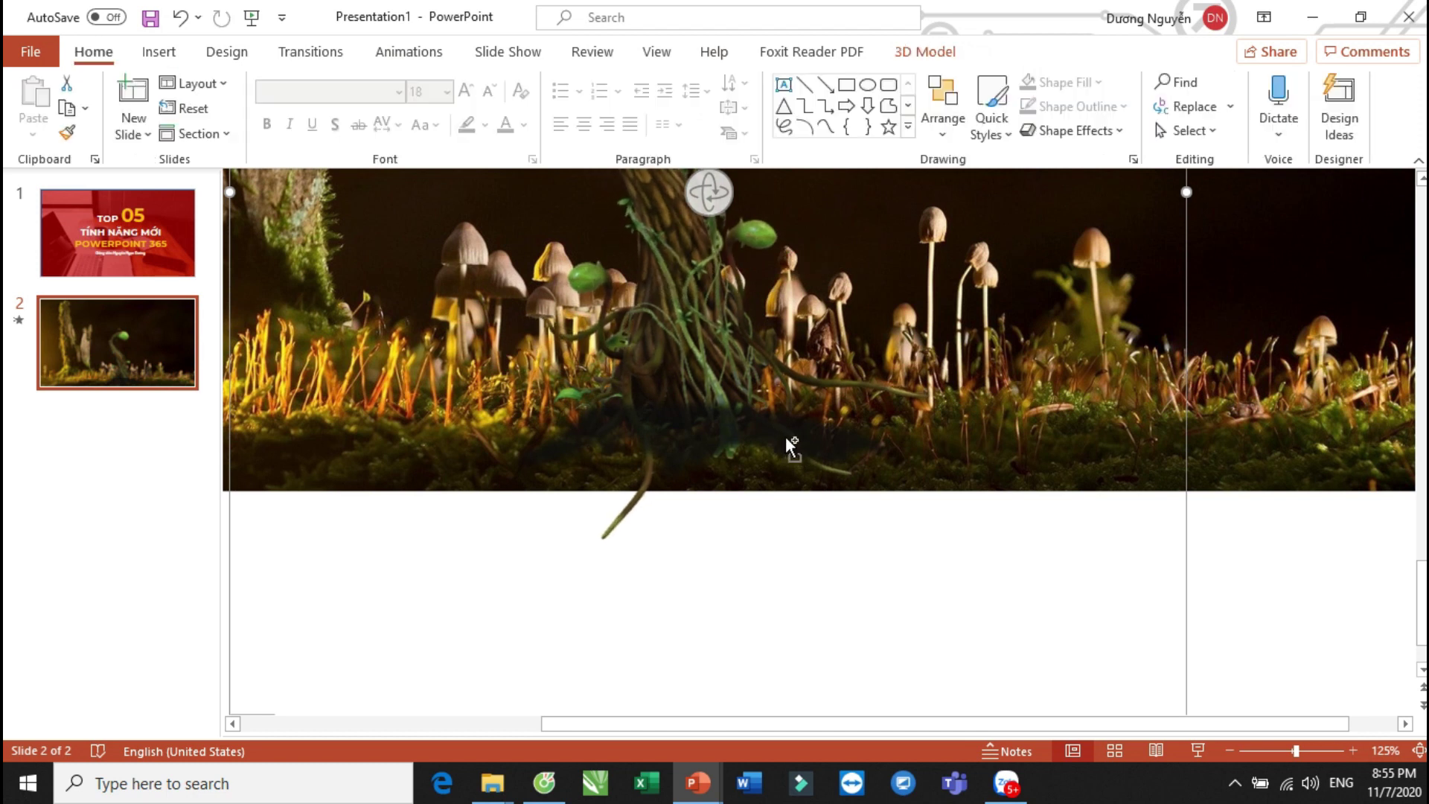
scroll(855, 417, "down", 5)
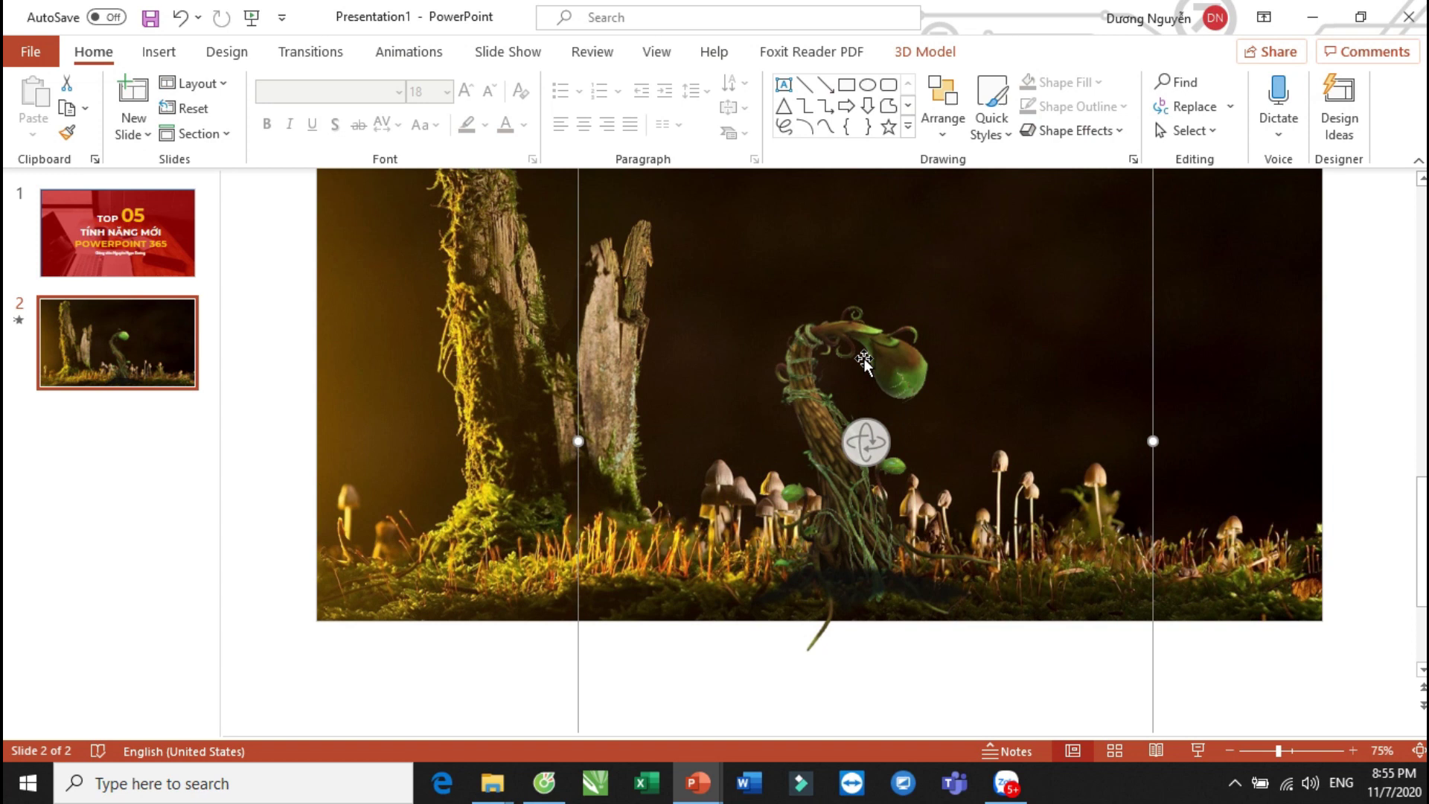
left_click(876, 589)
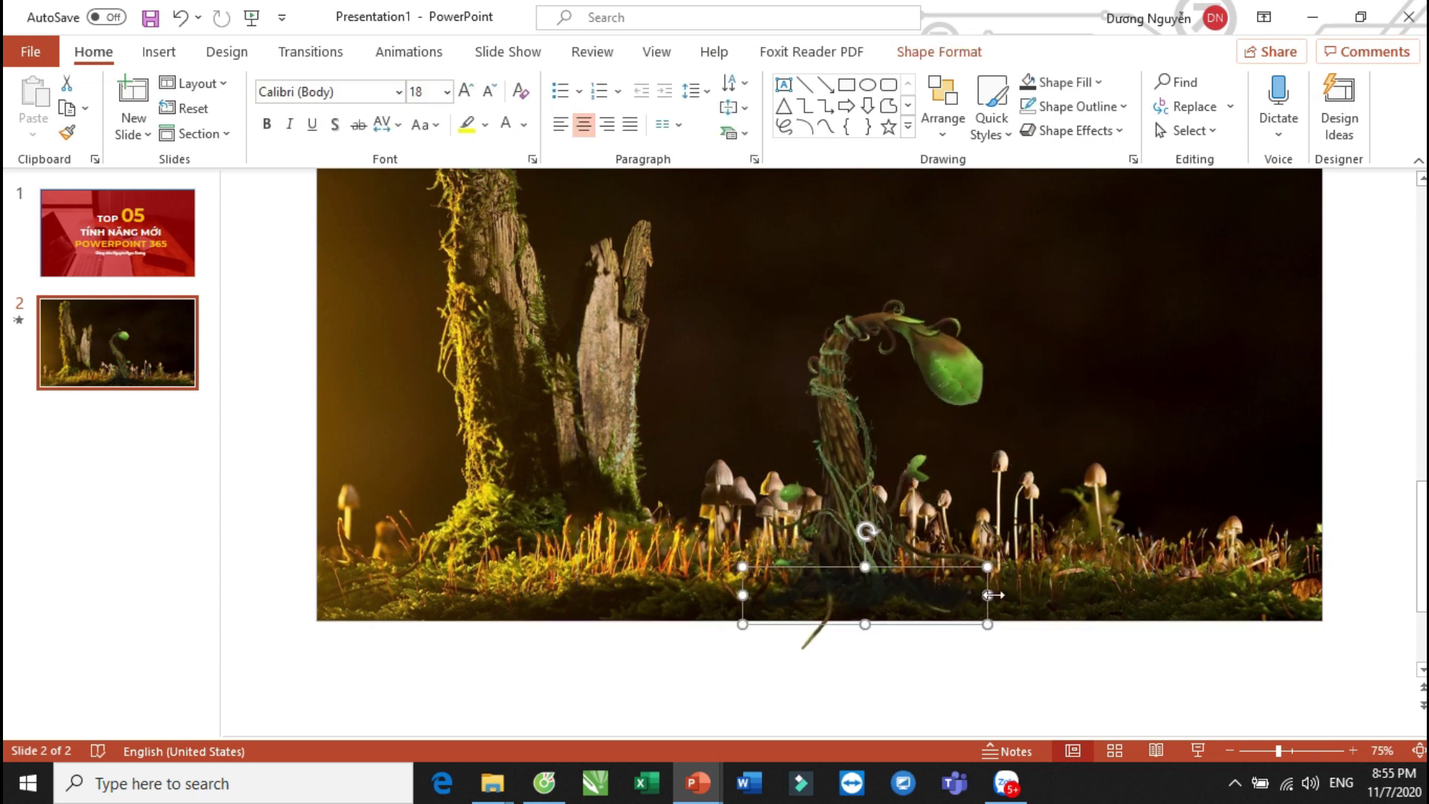
left_click(1376, 584)
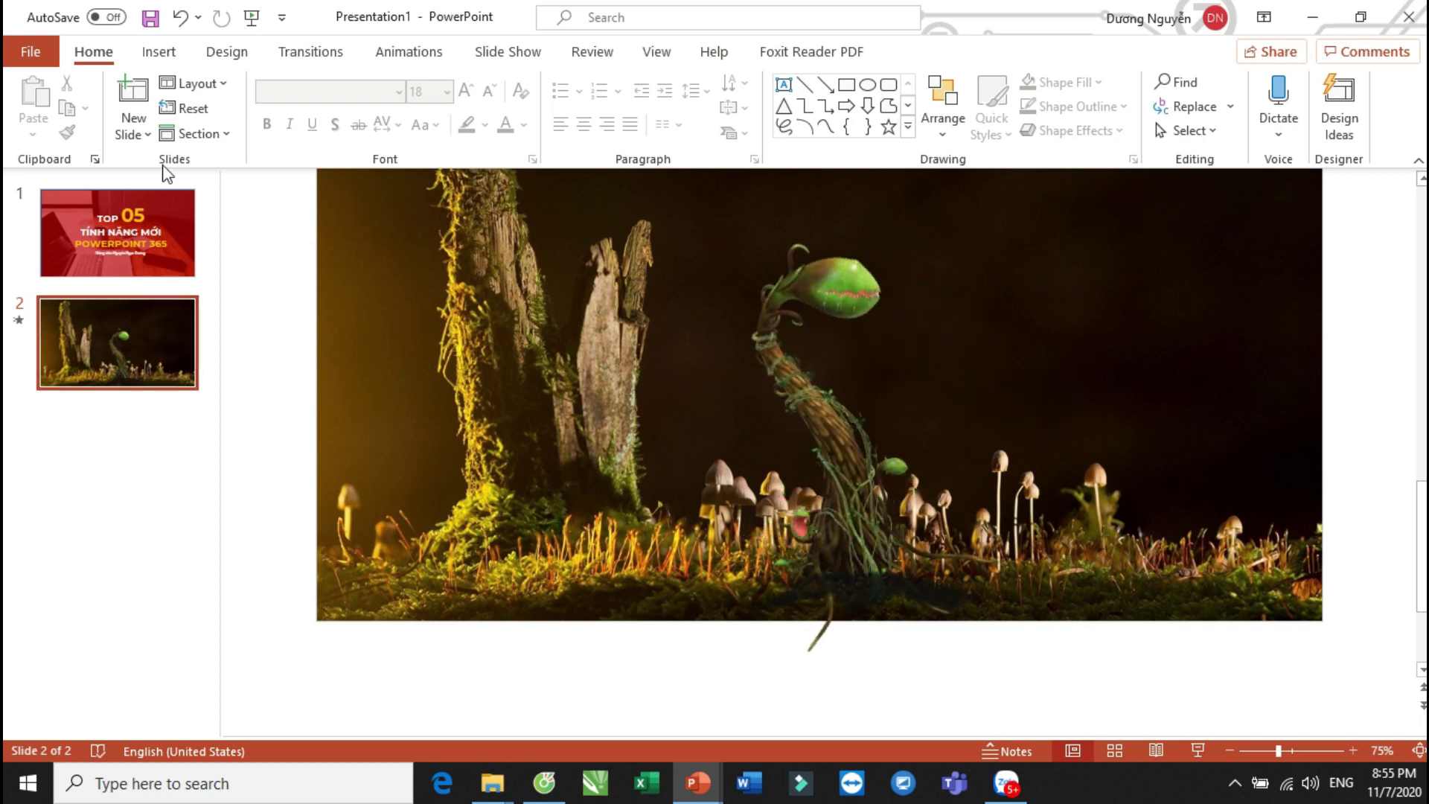
left_click(134, 131)
Add a blank slide 3 and insert the animated T-rex from the online 3D models library.
left_click(165, 439)
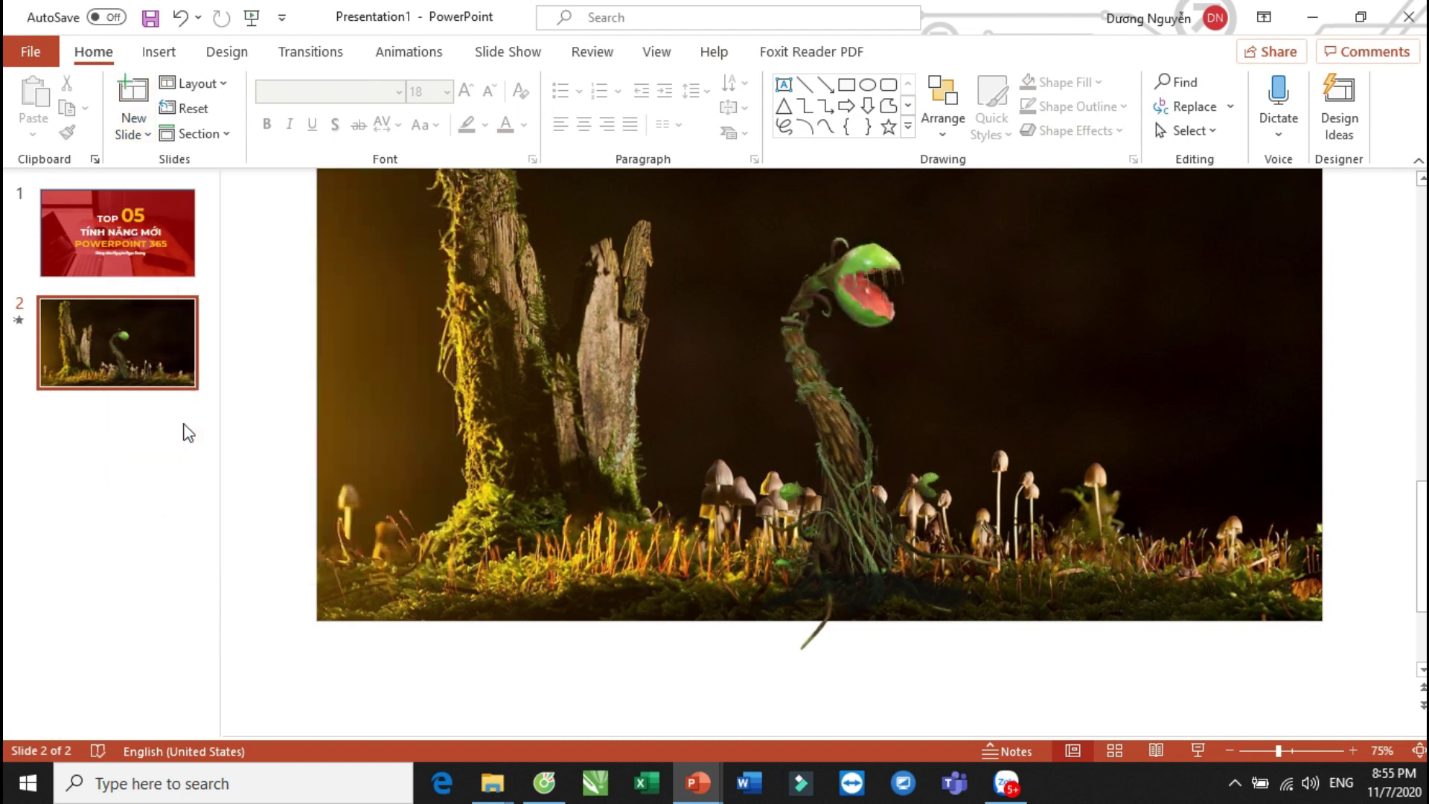
left_click(159, 52)
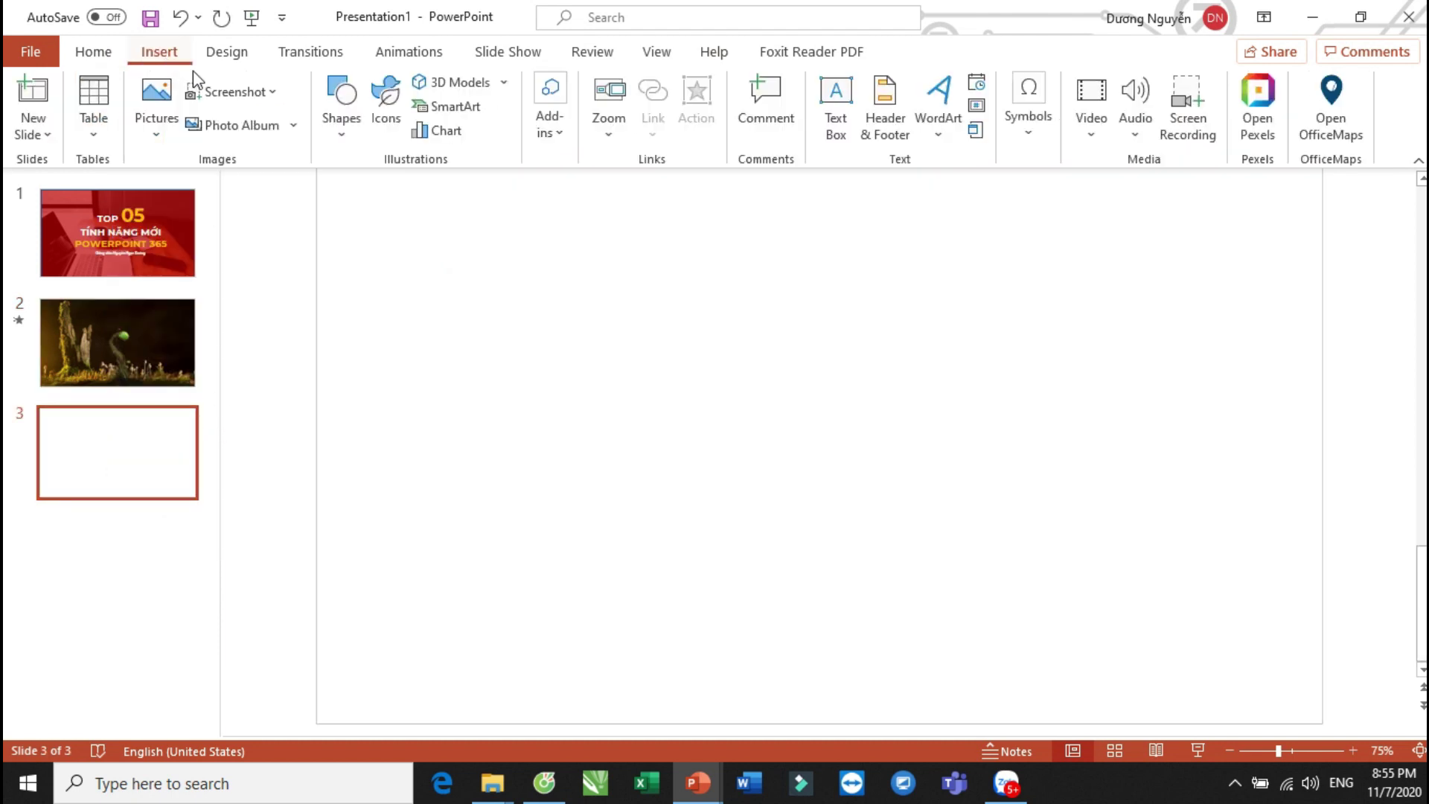
left_click(485, 84)
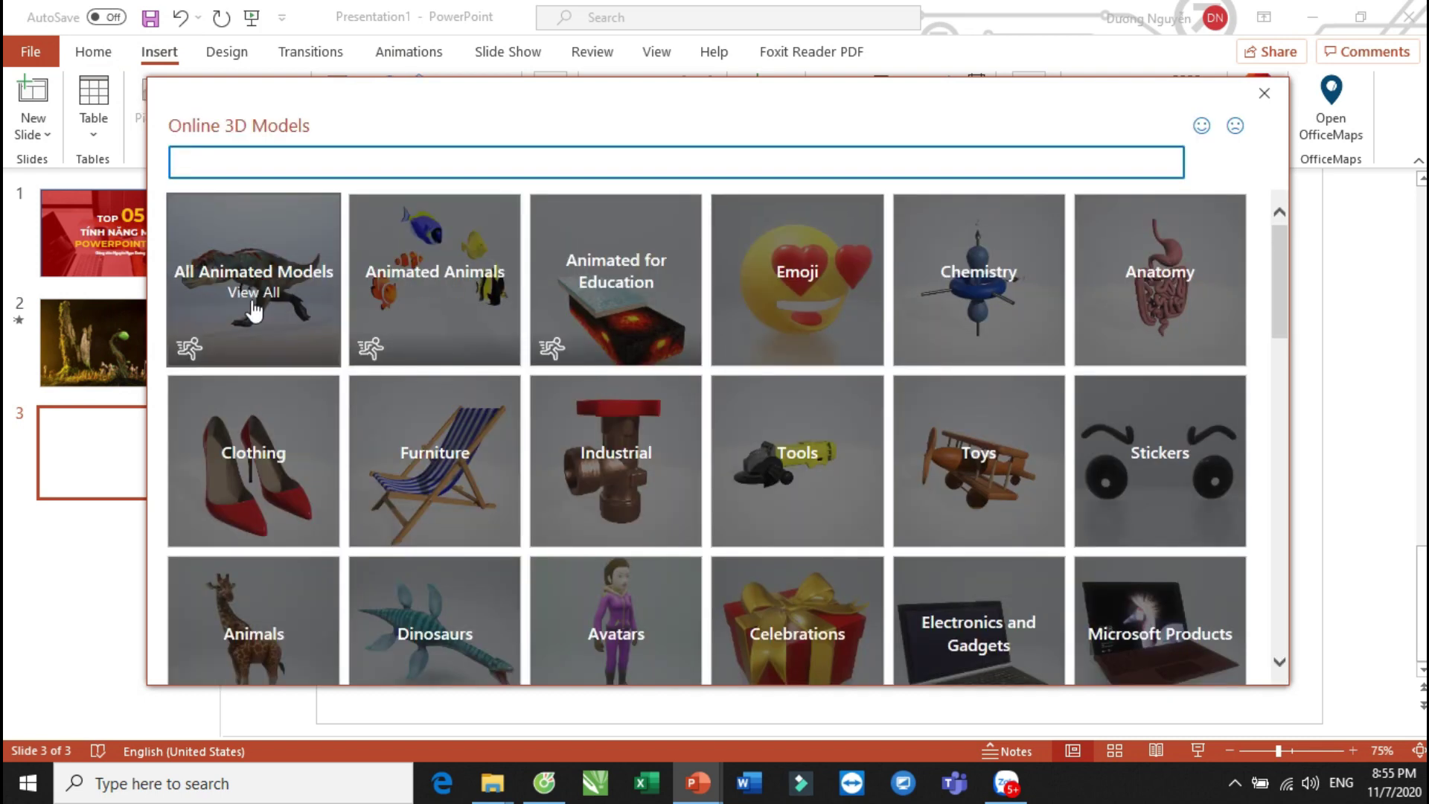
left_click(335, 323)
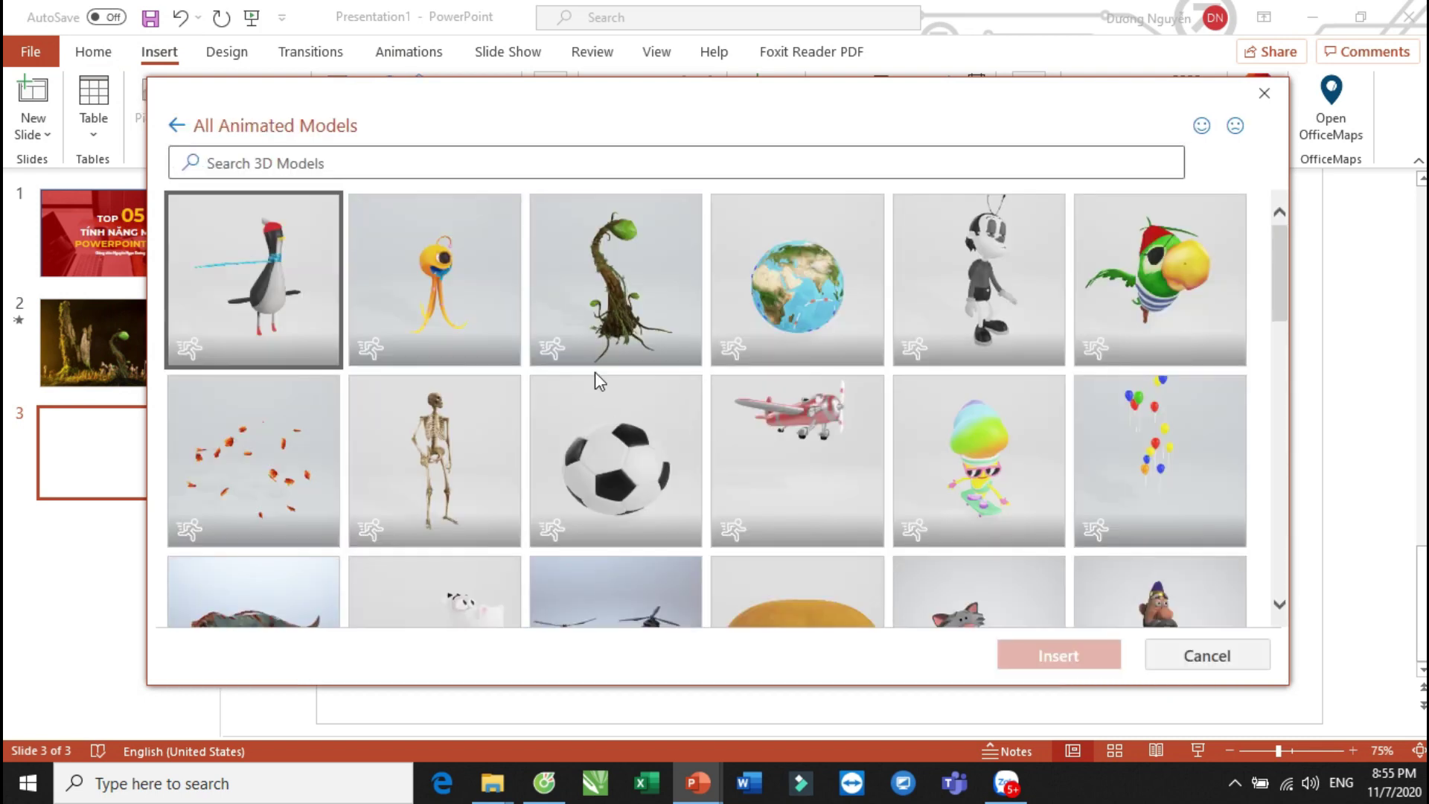
scroll(593, 381, "down", 2)
left_click(313, 447)
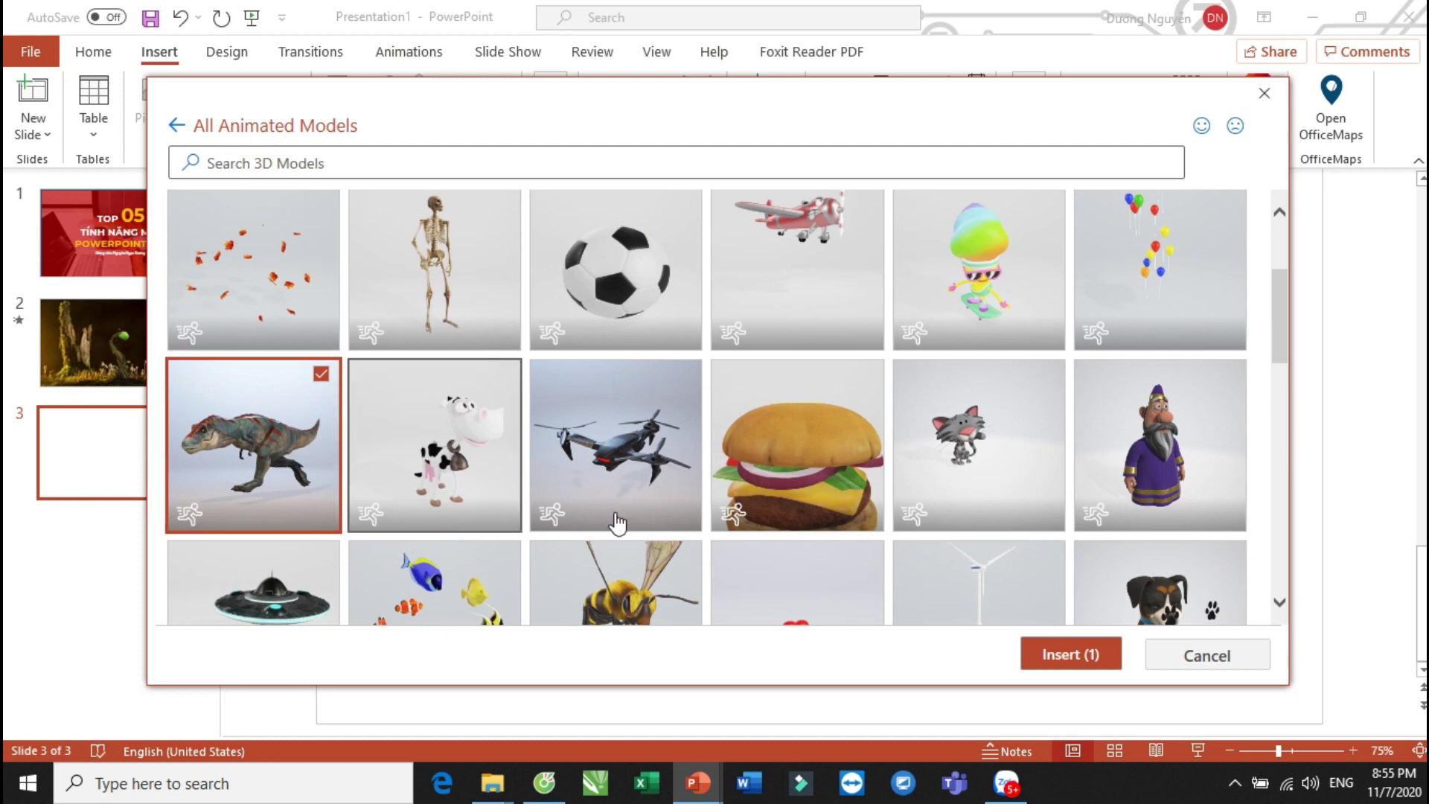
left_click(1060, 653)
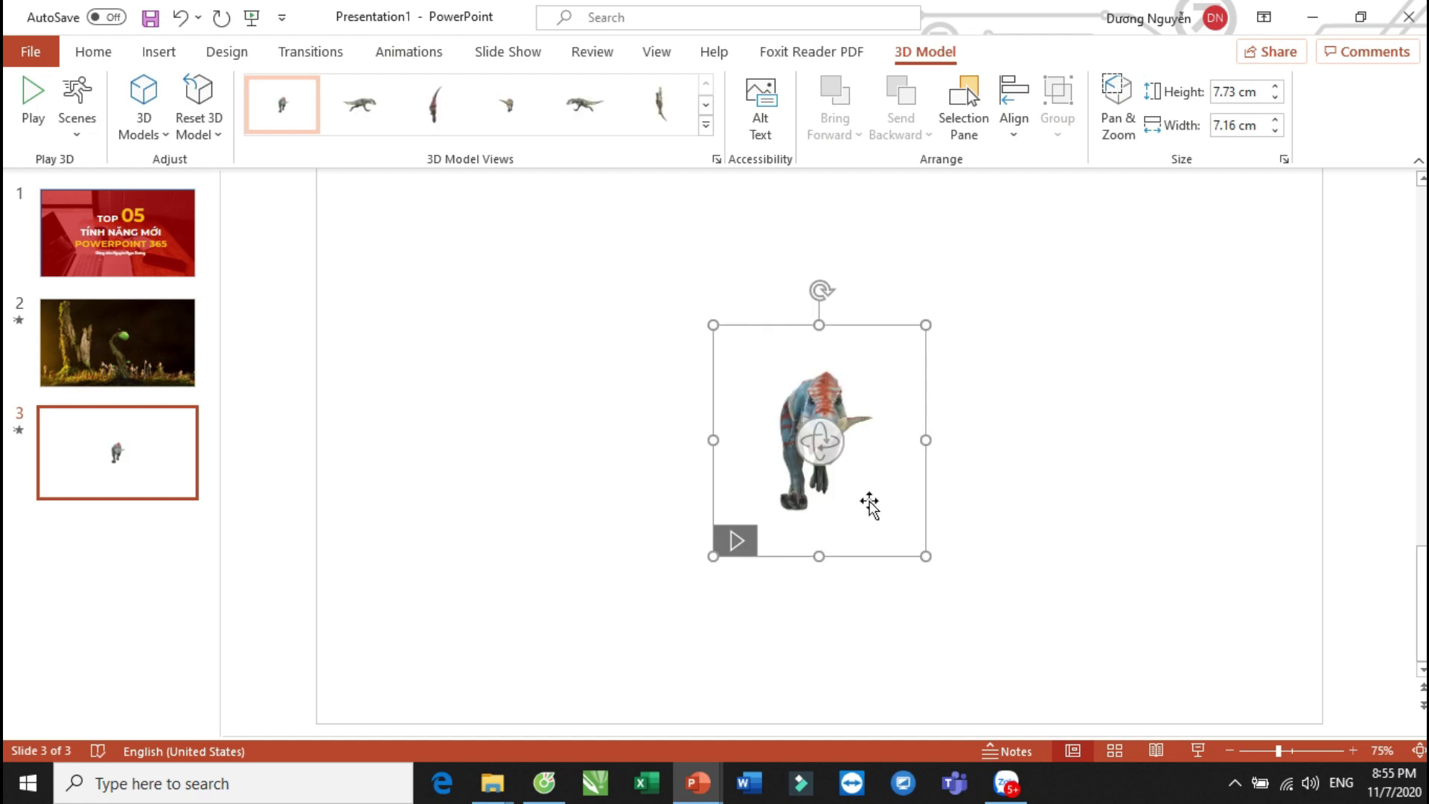
Rotate the T-rex to face sideways and enlarge it to about 11.48 × 19.19 cm.
mouse_move(827, 453)
left_mouse_down()
mouse_move(847, 492)
mouse_move(1002, 491)
left_mouse_up()
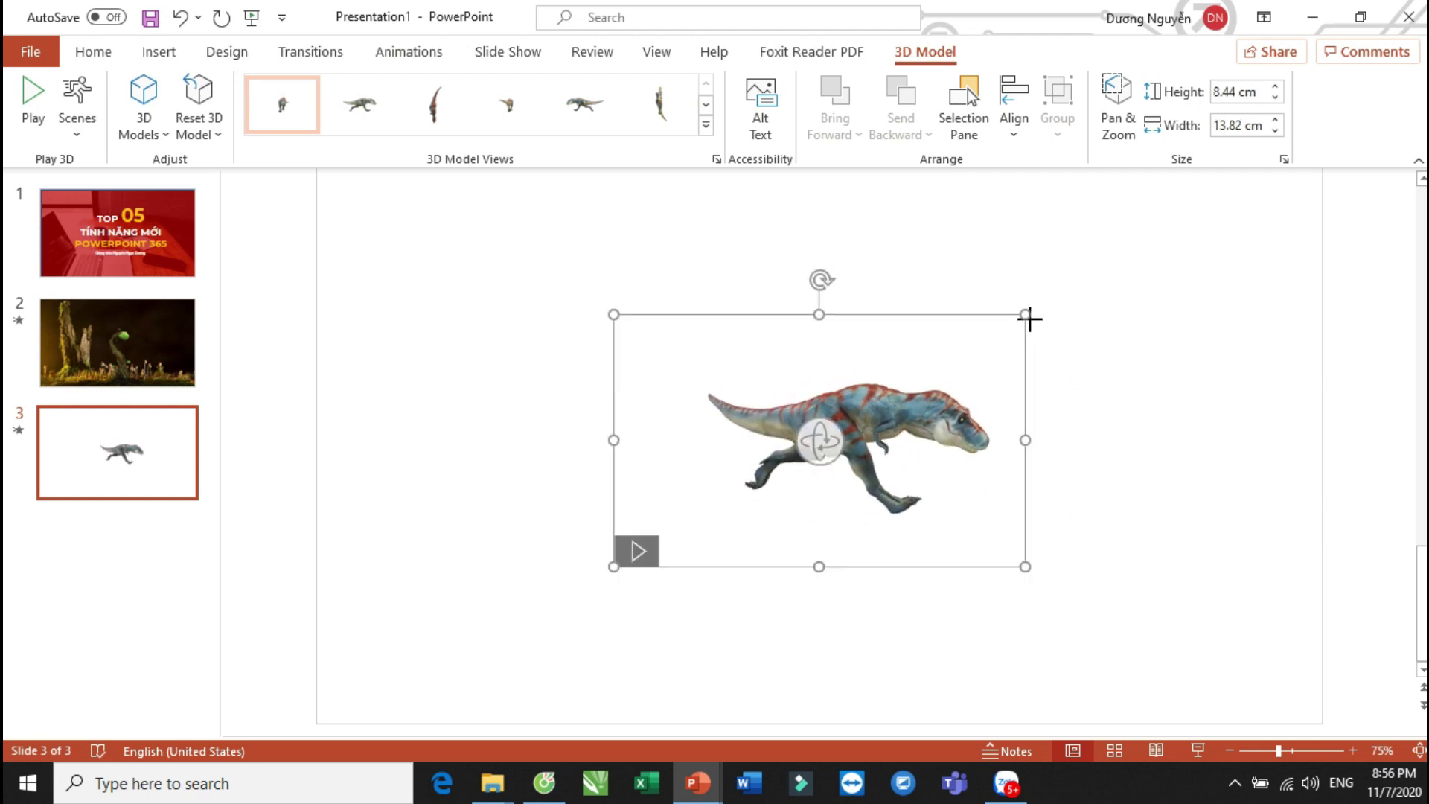
left_click_drag(1030, 318, 1199, 233)
mouse_move(860, 381)
left_mouse_down()
mouse_move(822, 392)
mouse_move(814, 421)
left_mouse_up()
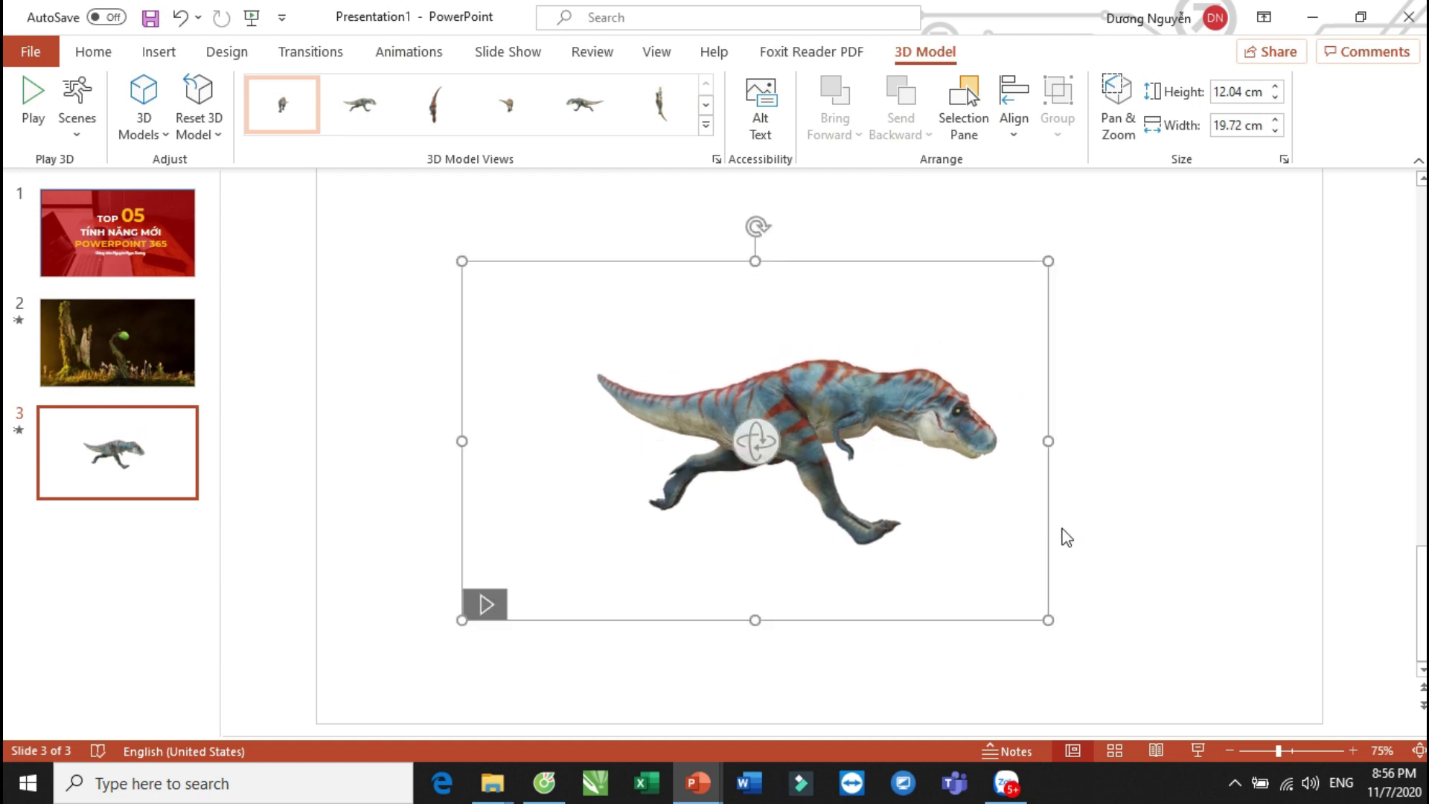
Apply the Scene 1 running animation and turn the dinosaur to face left.
left_click(78, 119)
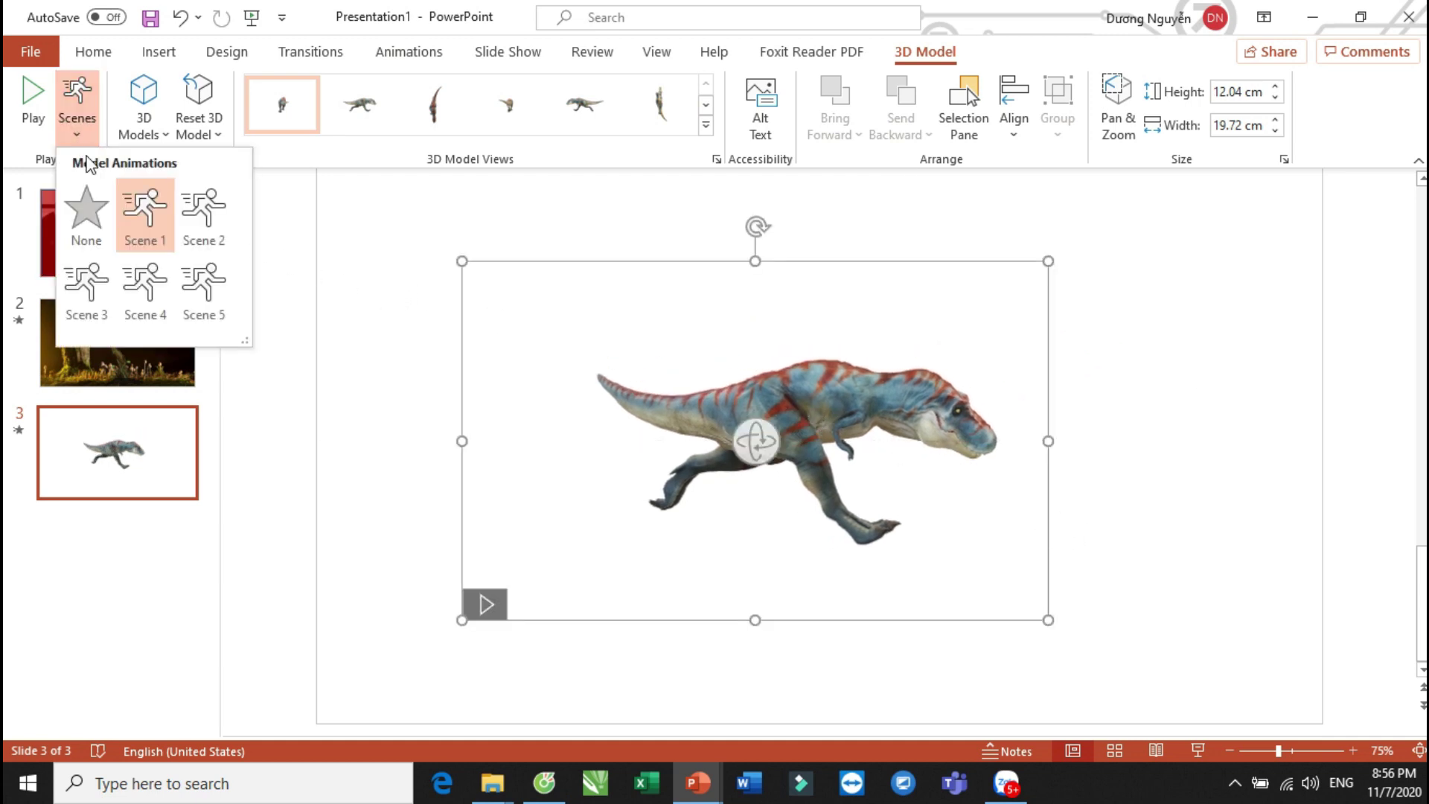
left_click(157, 237)
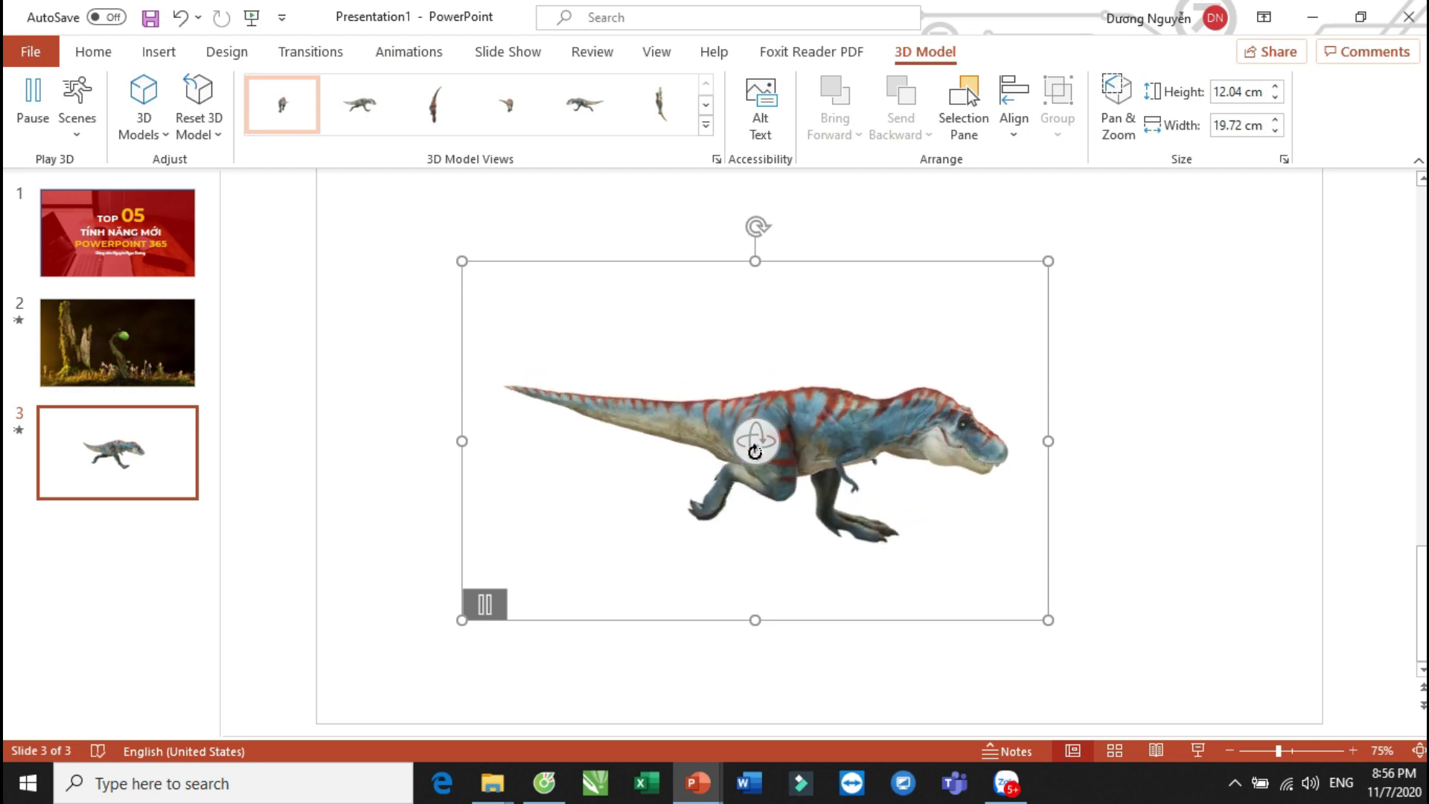
mouse_move(755, 442)
left_mouse_down()
mouse_move(532, 436)
mouse_move(402, 405)
mouse_move(306, 409)
mouse_move(293, 426)
left_mouse_up()
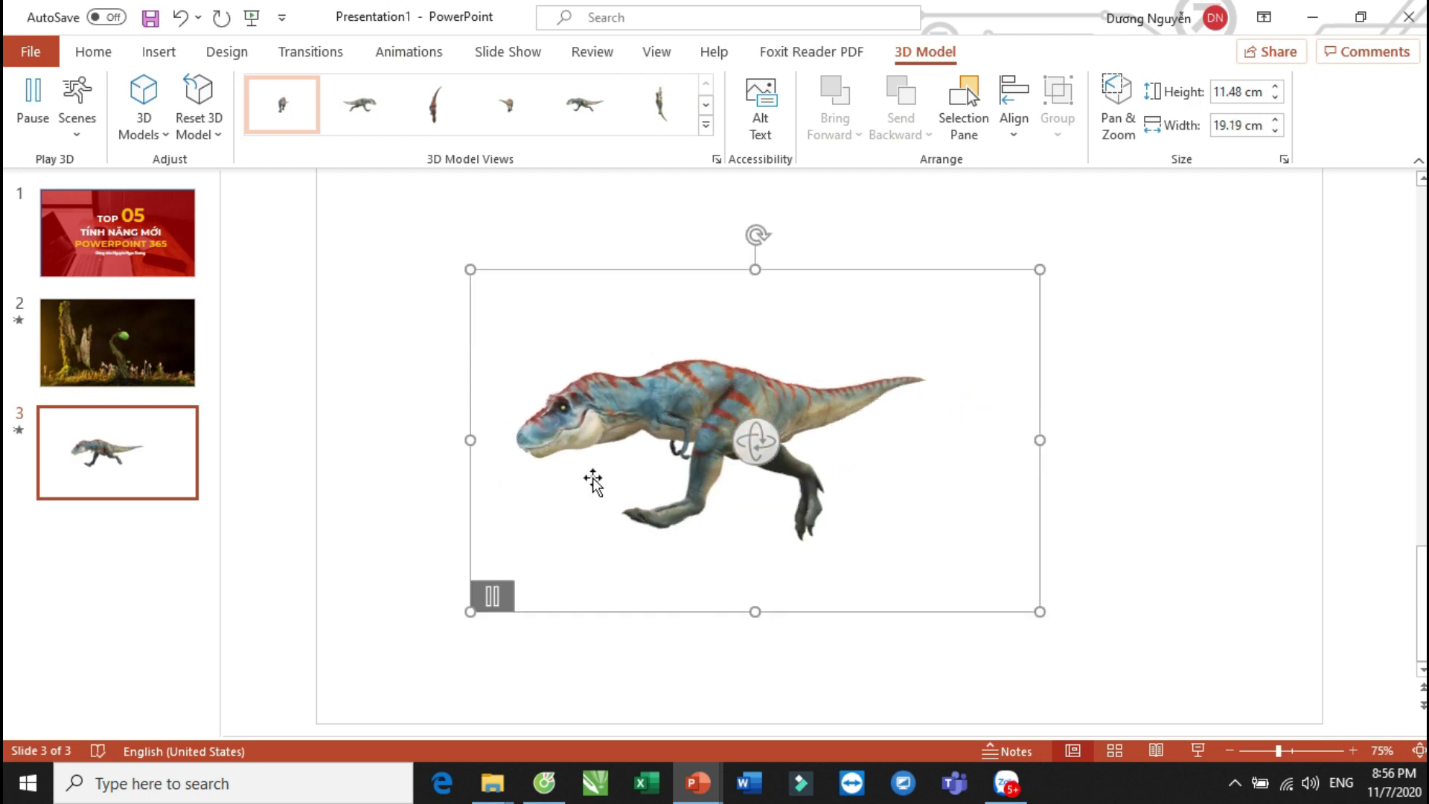
left_click(1124, 516)
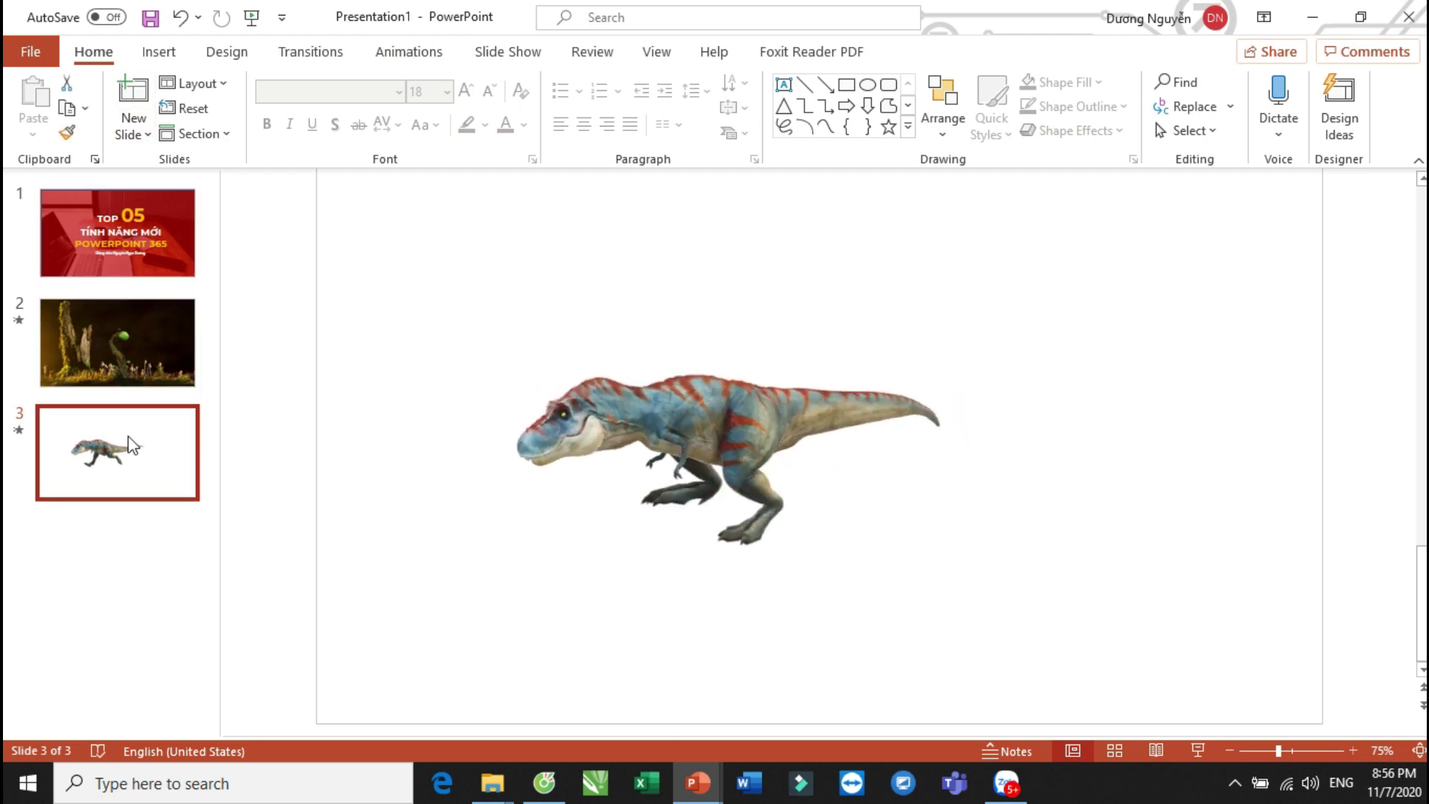
Delete slides 2 and 3 and add a Blank slide 2.
key("Delete")
key("Delete")
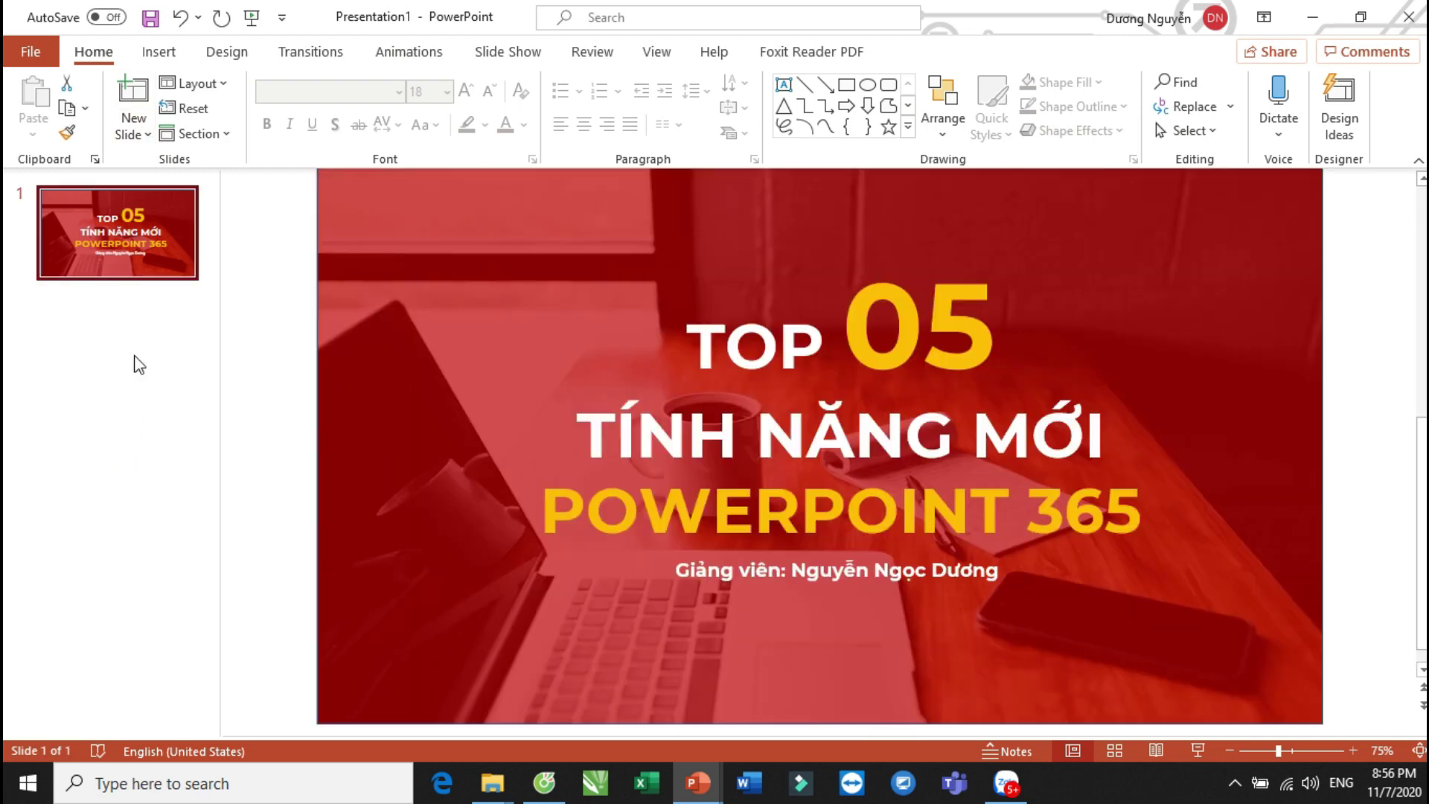
left_click(134, 132)
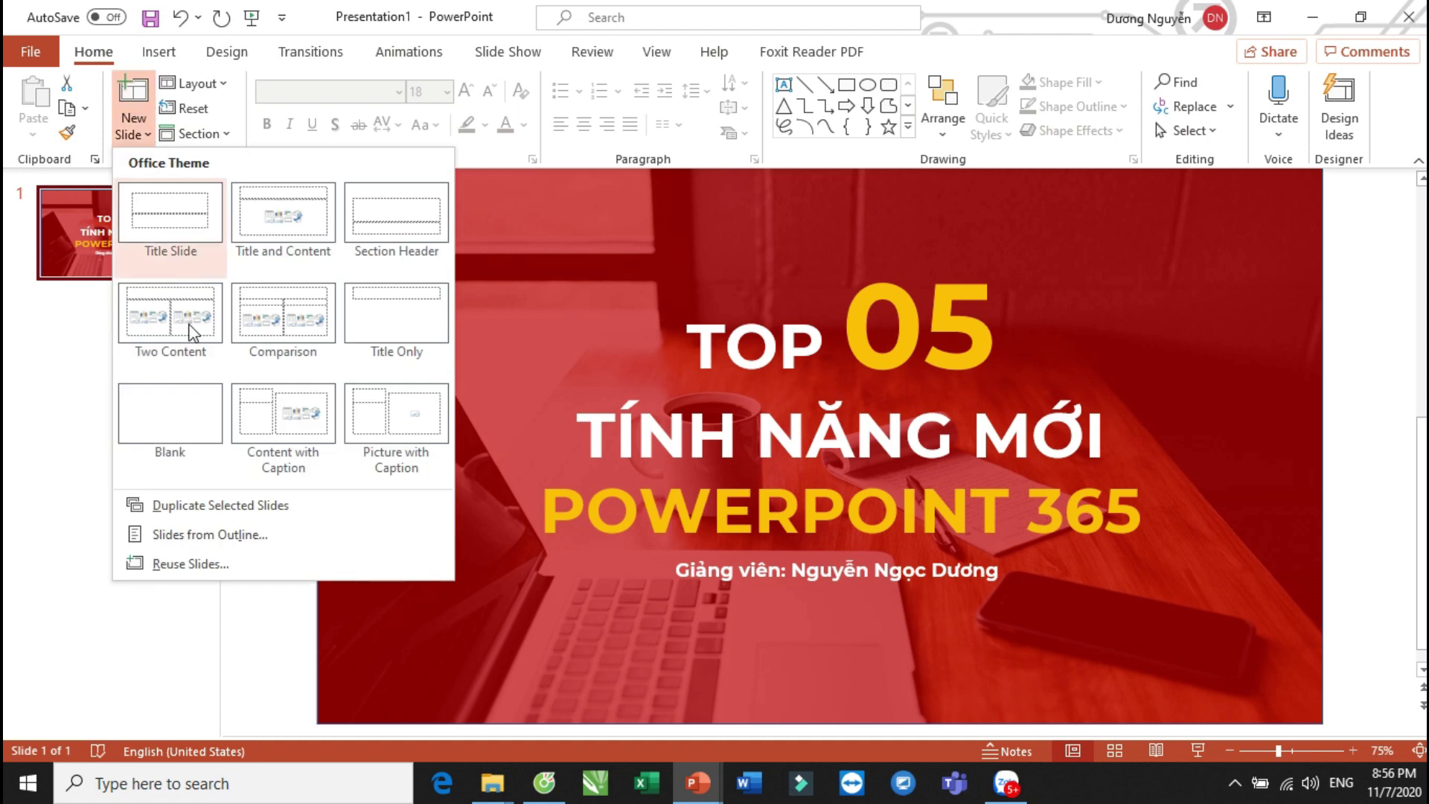
left_click(179, 427)
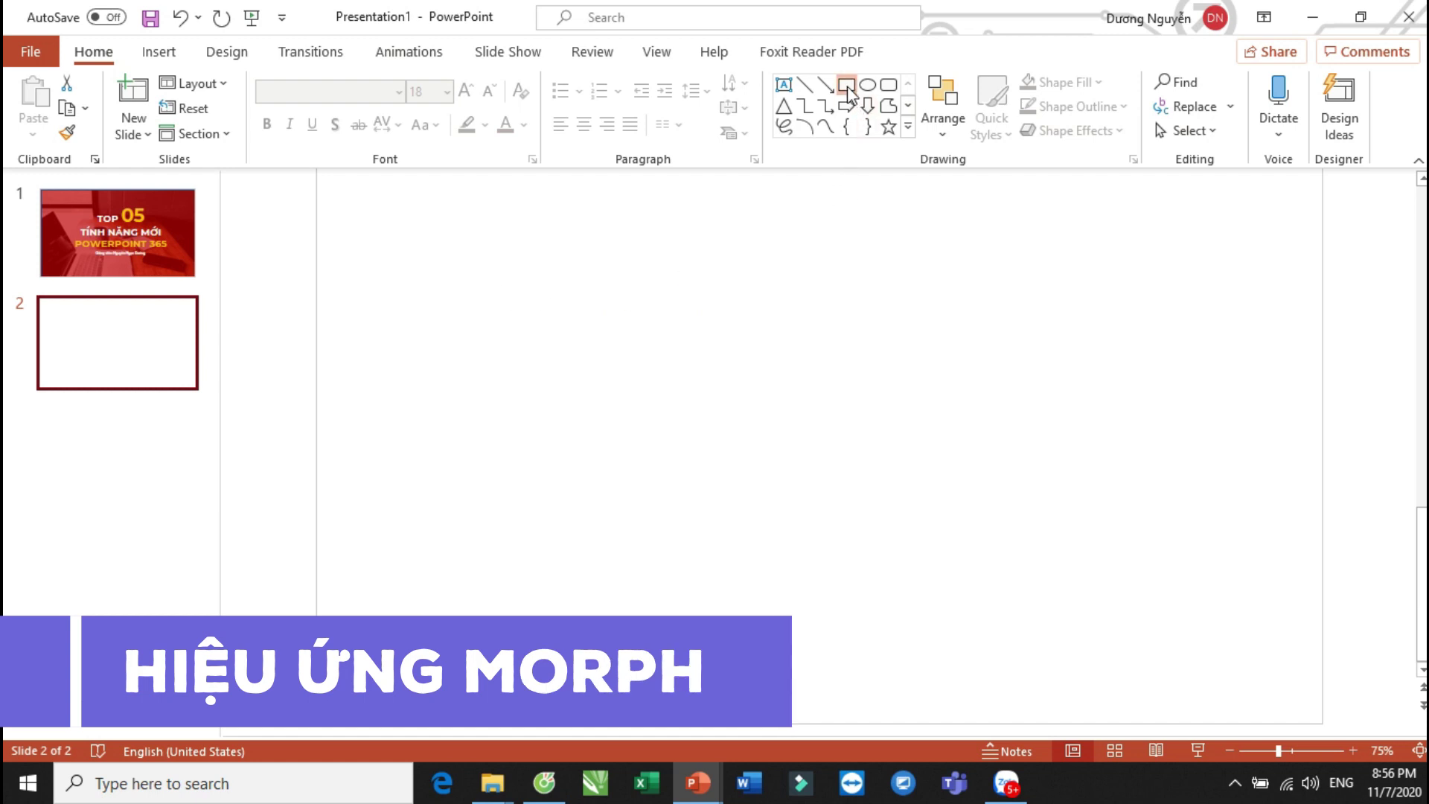
Draw a rectangle in slide 2's upper left, filled yellow with no outline.
left_click(848, 86)
left_click_drag(410, 247, 731, 451)
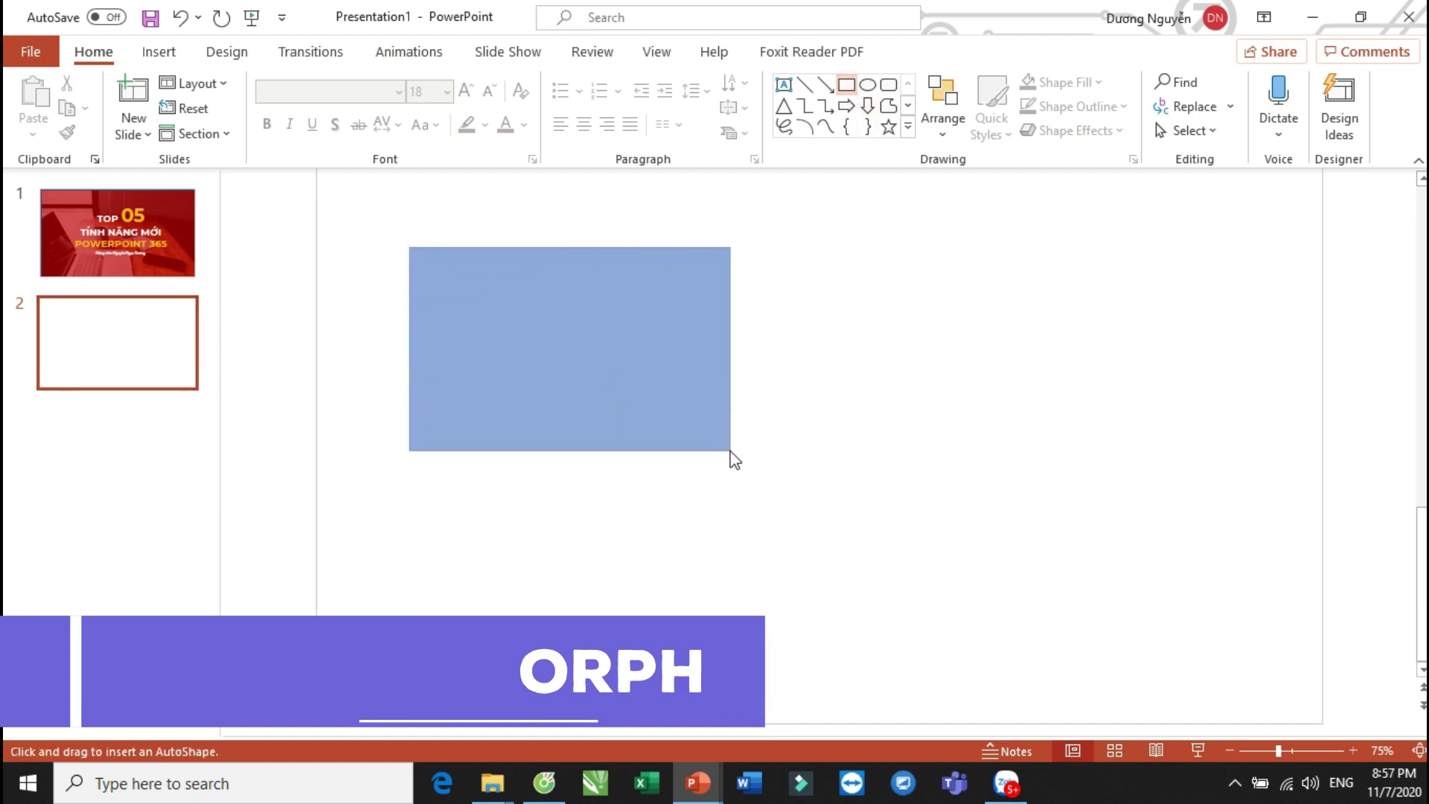
left_click(544, 85)
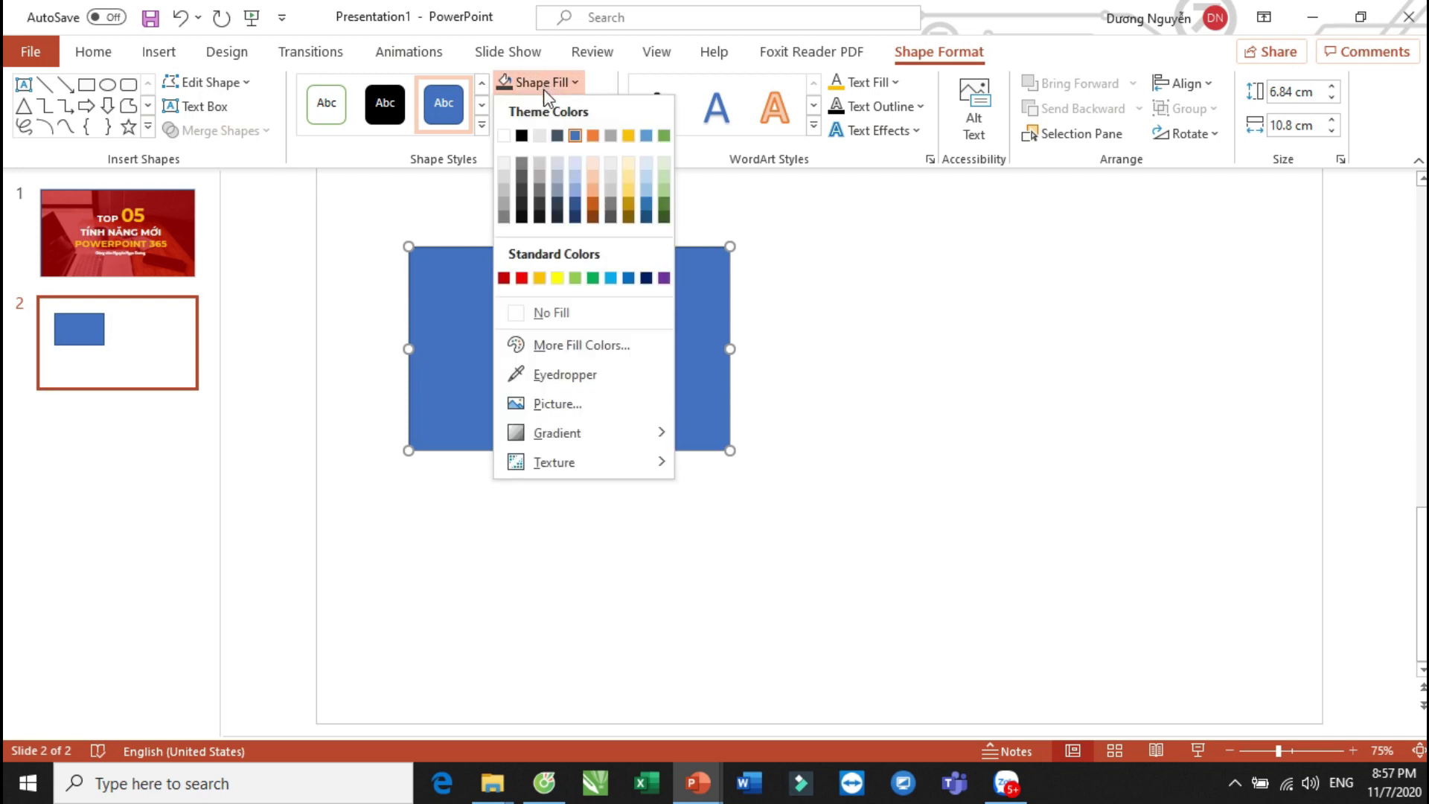
left_click(540, 277)
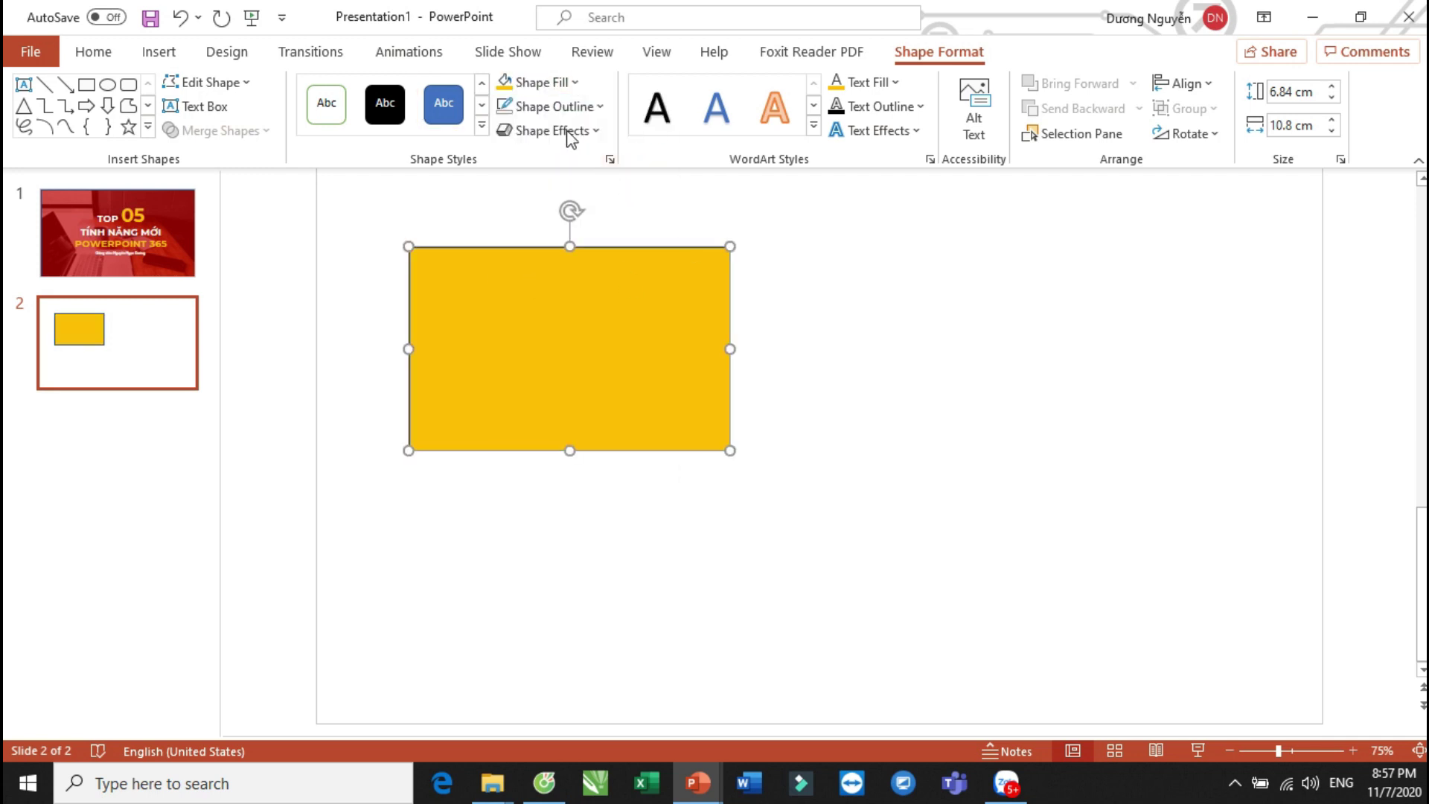
left_click(554, 109)
left_click(563, 336)
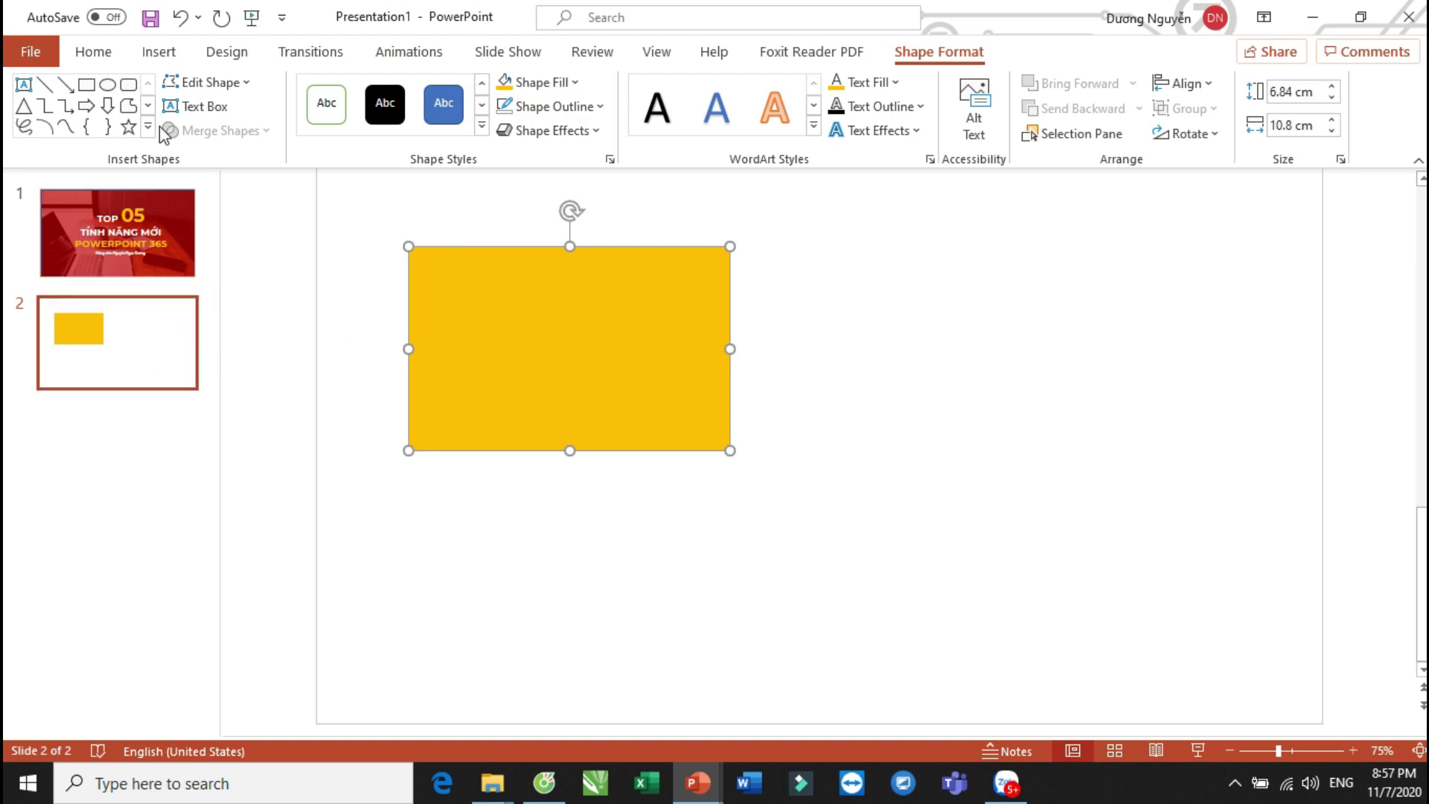
Add a Blank slide 3 and draw a large circle in its lower right.
left_click(93, 52)
left_click(134, 126)
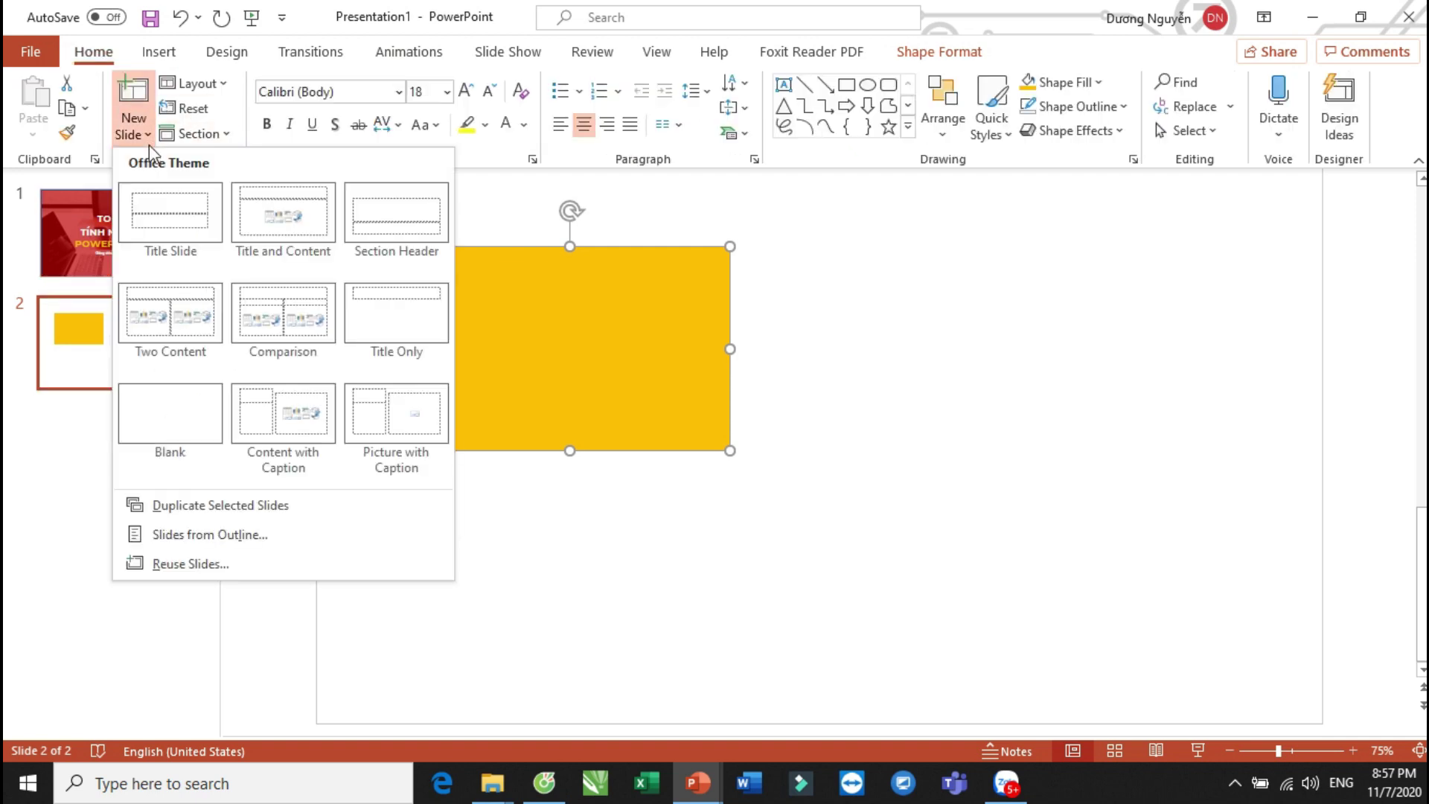
left_click(181, 424)
left_click(868, 84)
left_click_drag(872, 364, 1167, 643)
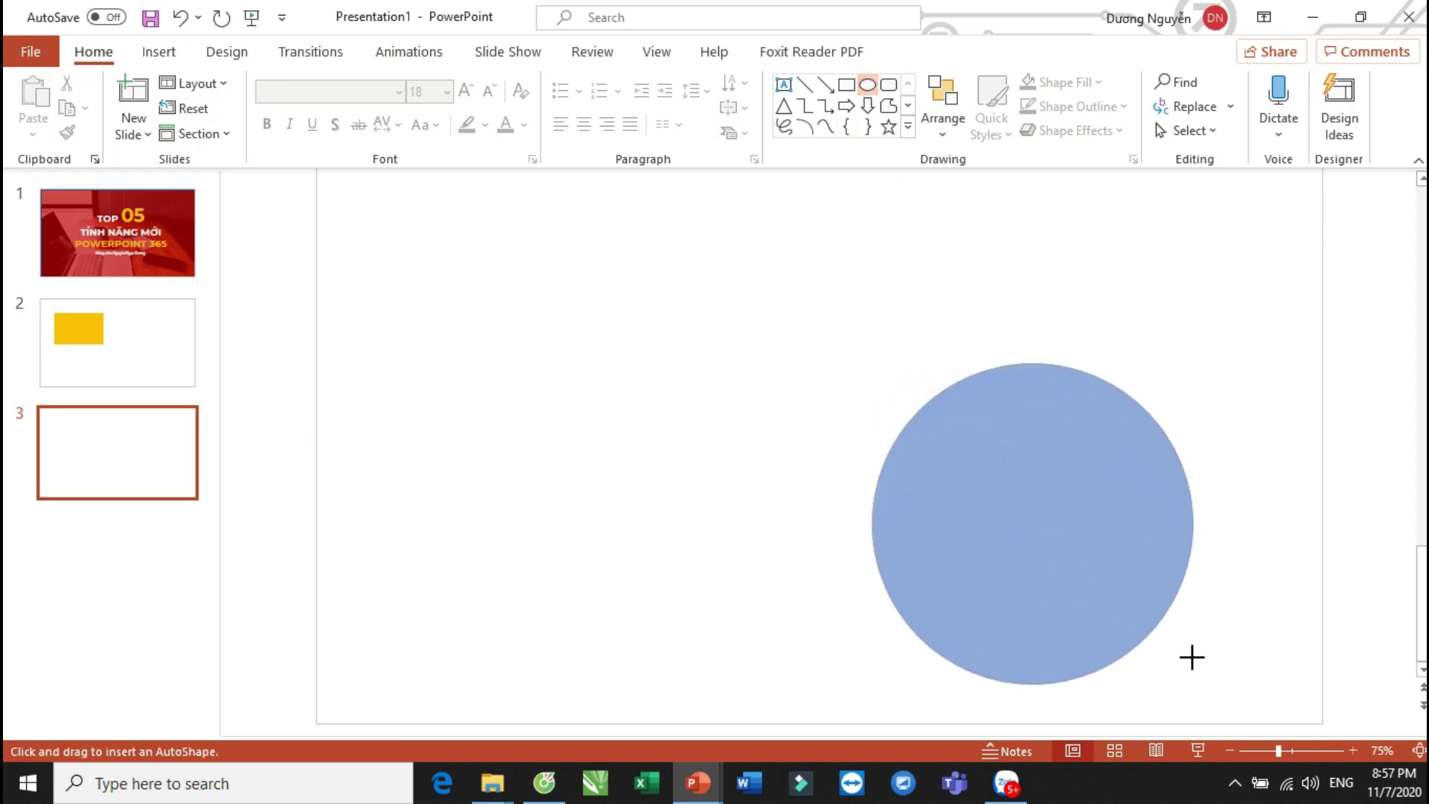
left_click_drag(1166, 643, 1196, 656)
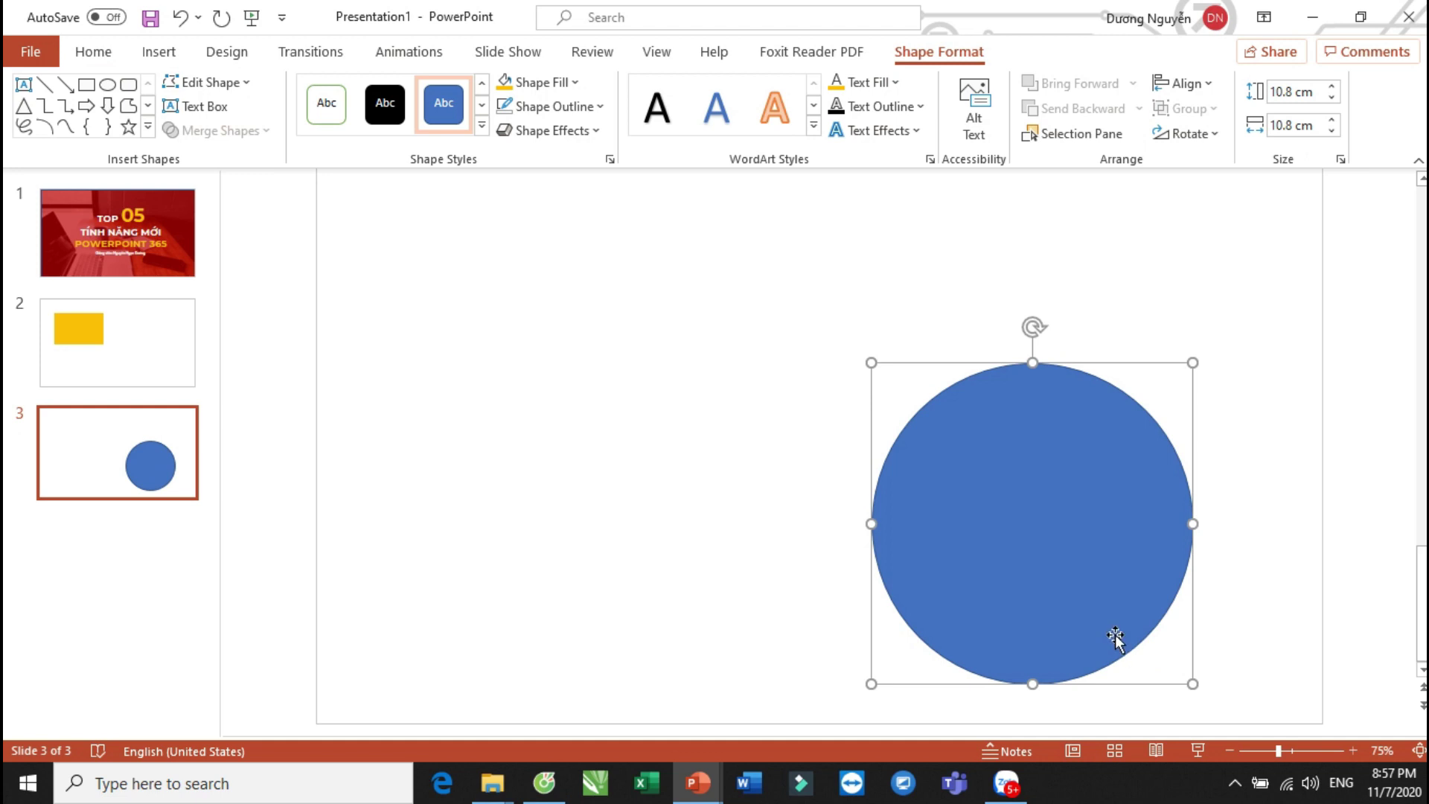
Fill the circle yellow, remove its outline, and resize it to 10.37 cm, moved further right.
left_click(509, 88)
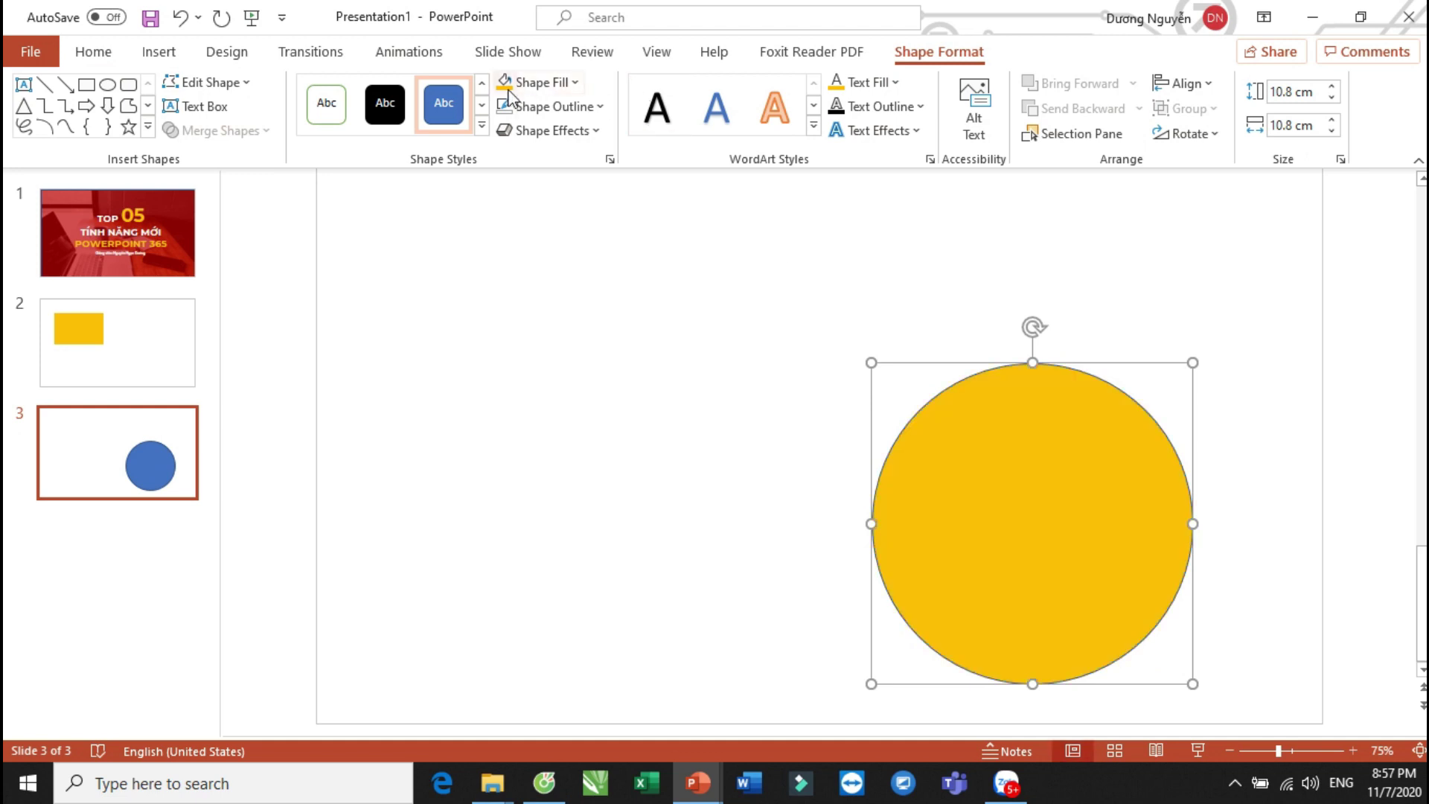
left_click(551, 108)
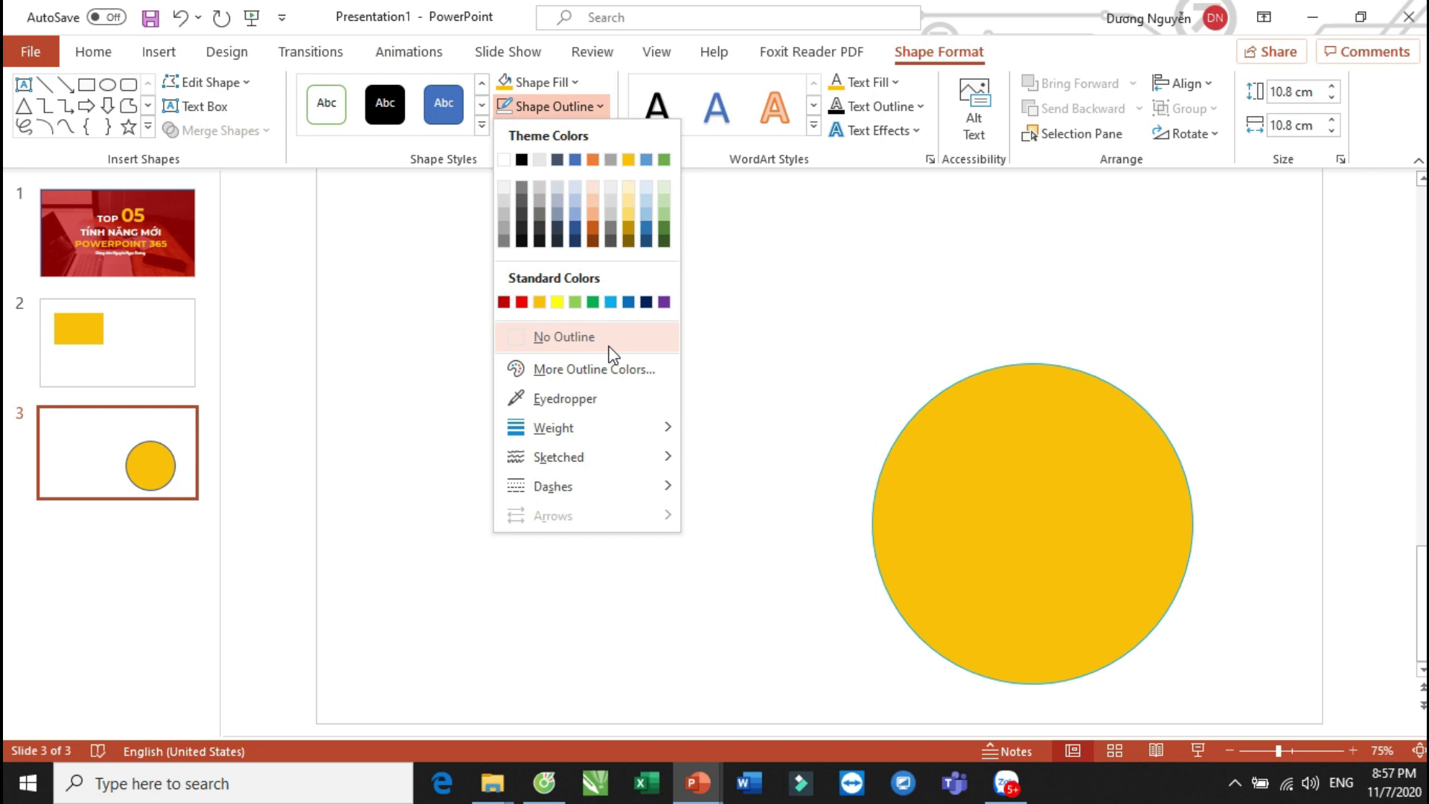
left_click(581, 340)
left_click_drag(1193, 364, 1182, 375)
left_click_drag(1061, 496, 1112, 497)
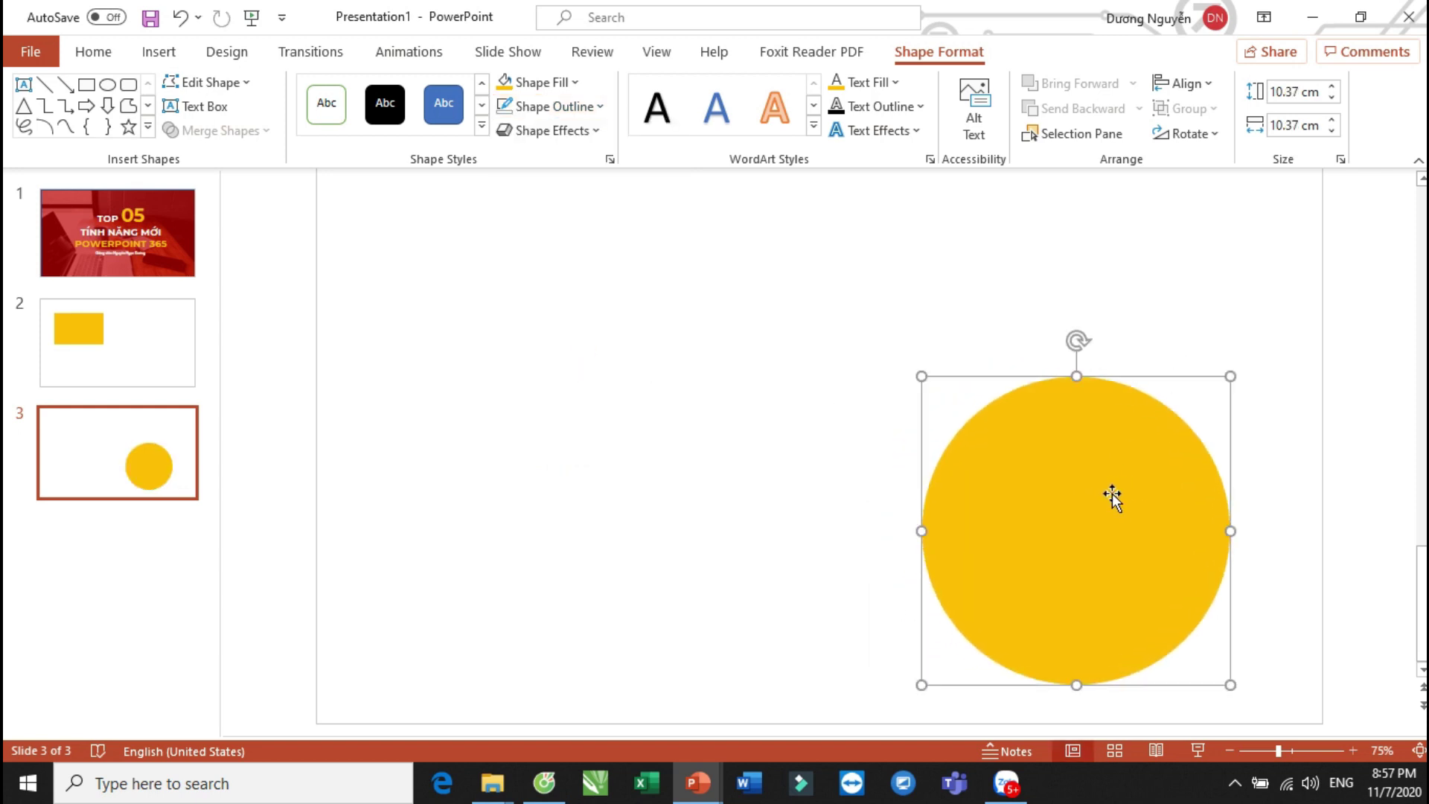
Apply the Morph transition to slide 3 and preview the rectangle turning into the circle.
left_click(301, 60)
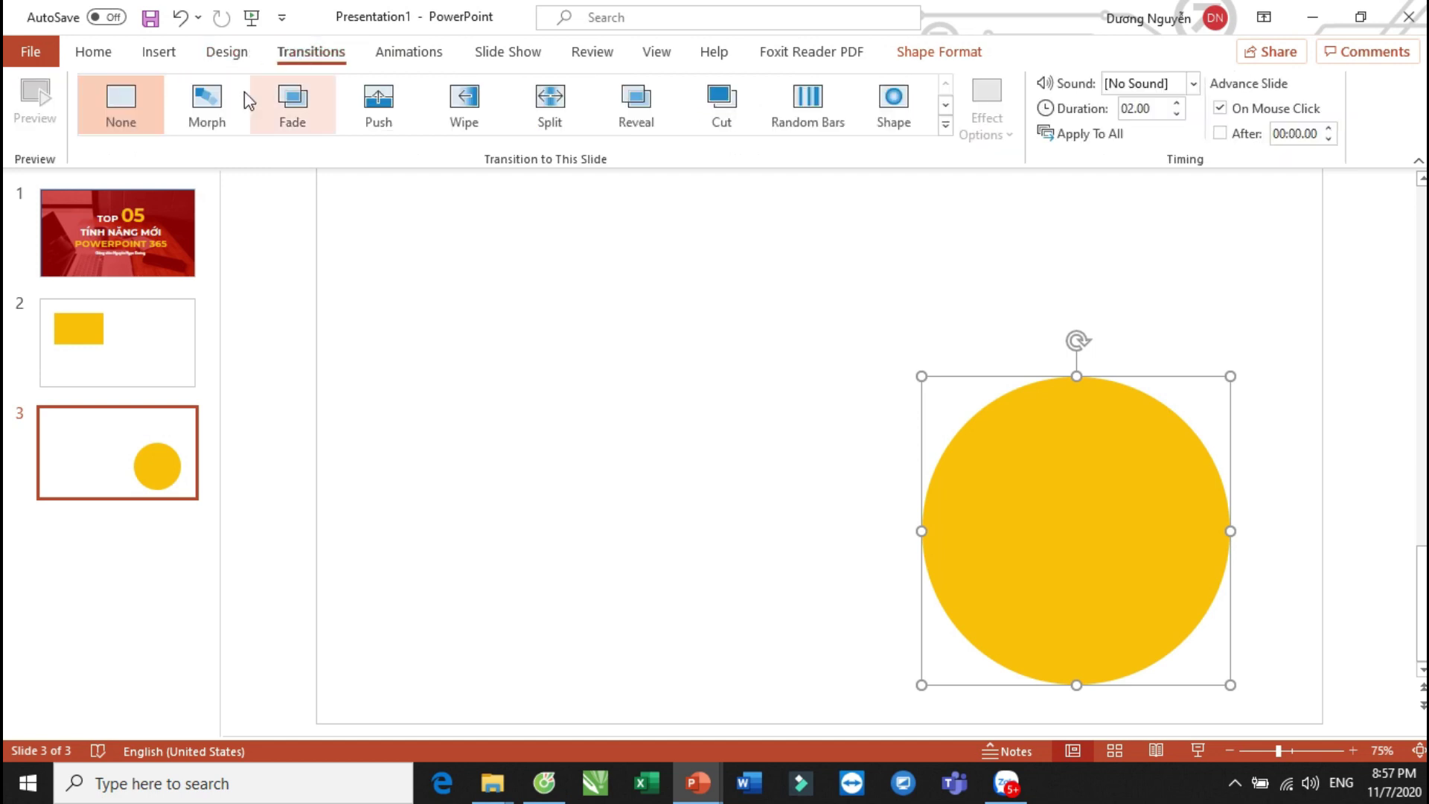
left_click(212, 113)
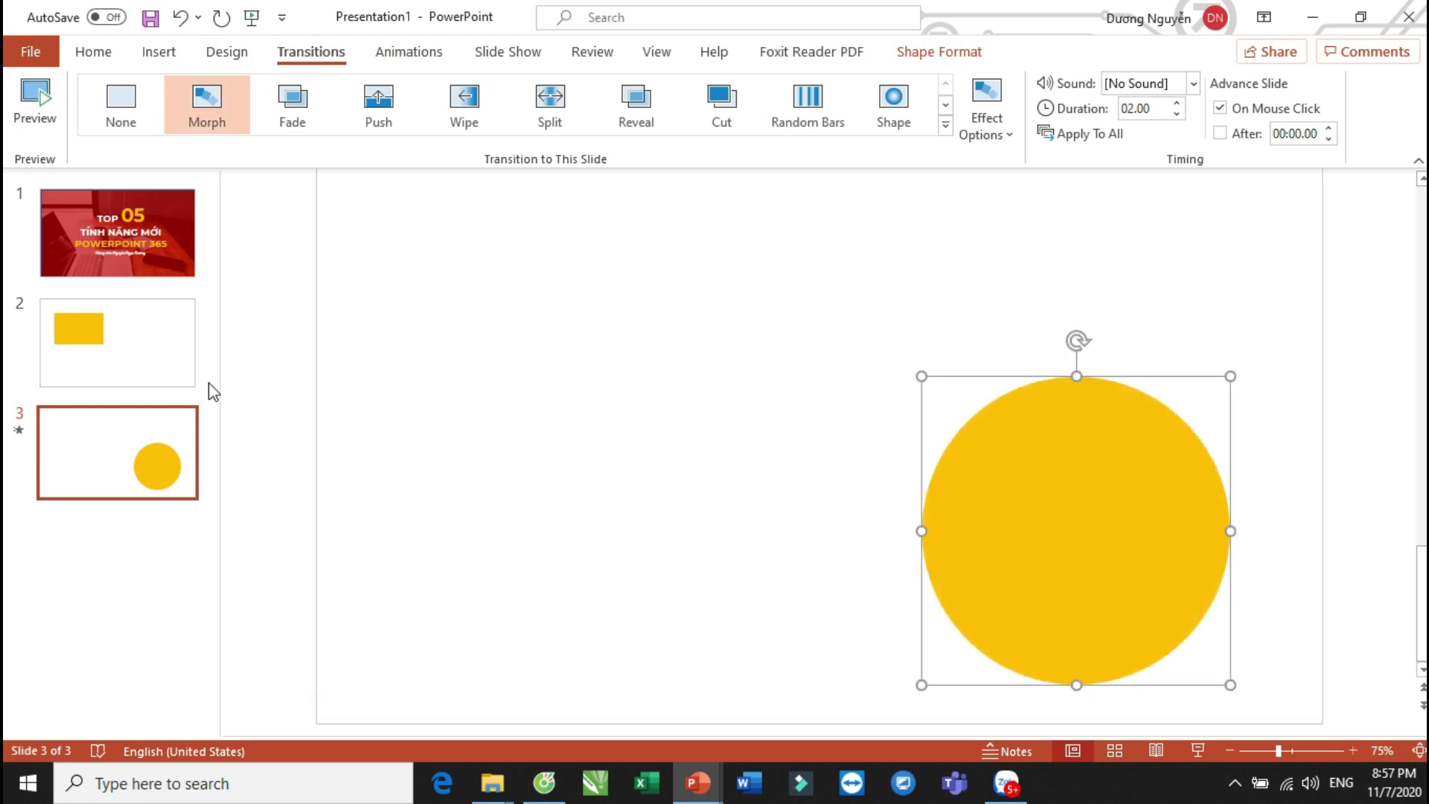
left_click(112, 342)
left_click(117, 426)
left_click(127, 372)
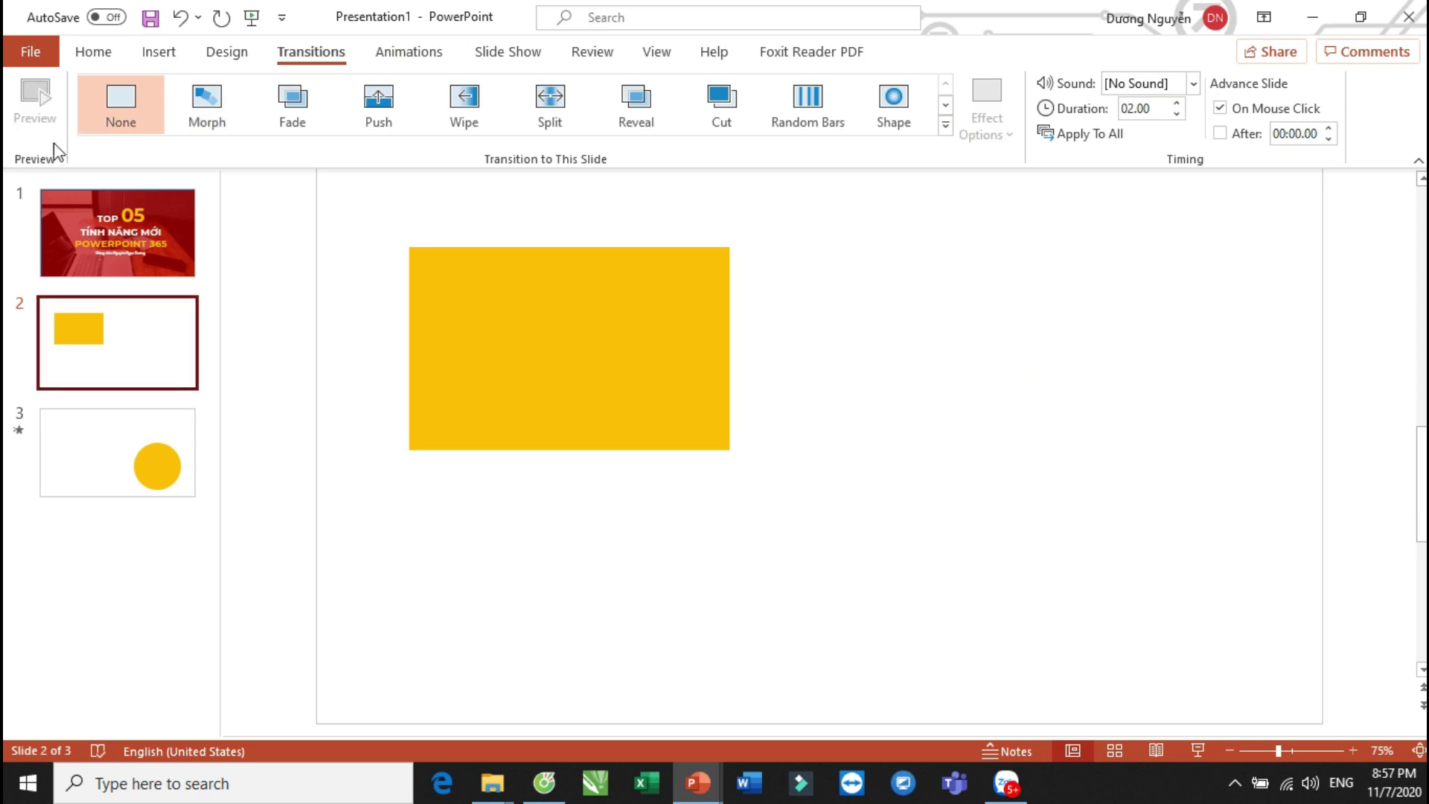
left_click(134, 427)
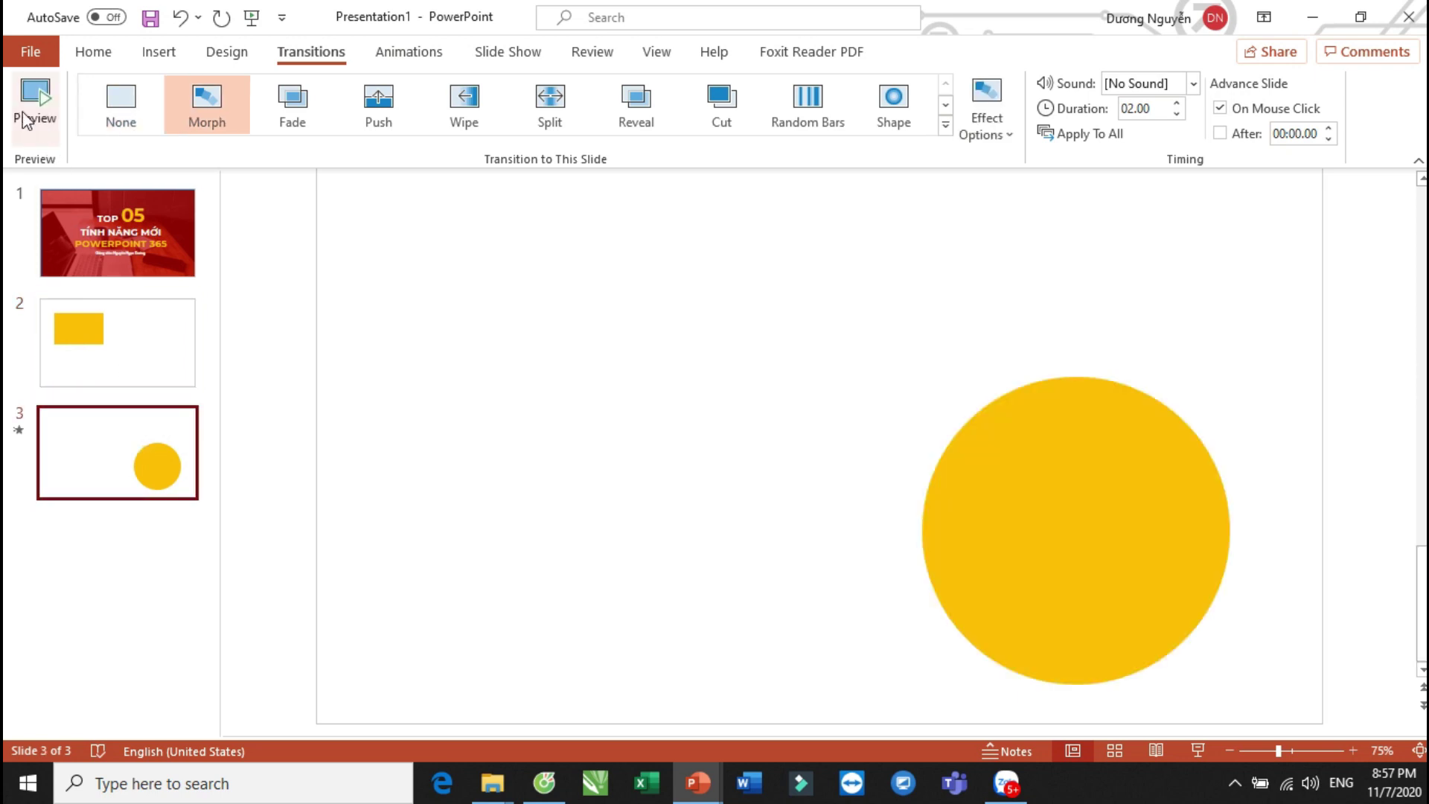
left_click(26, 119)
Replay the Morph preview from the rectangle slide into the circle slide.
left_click(121, 350)
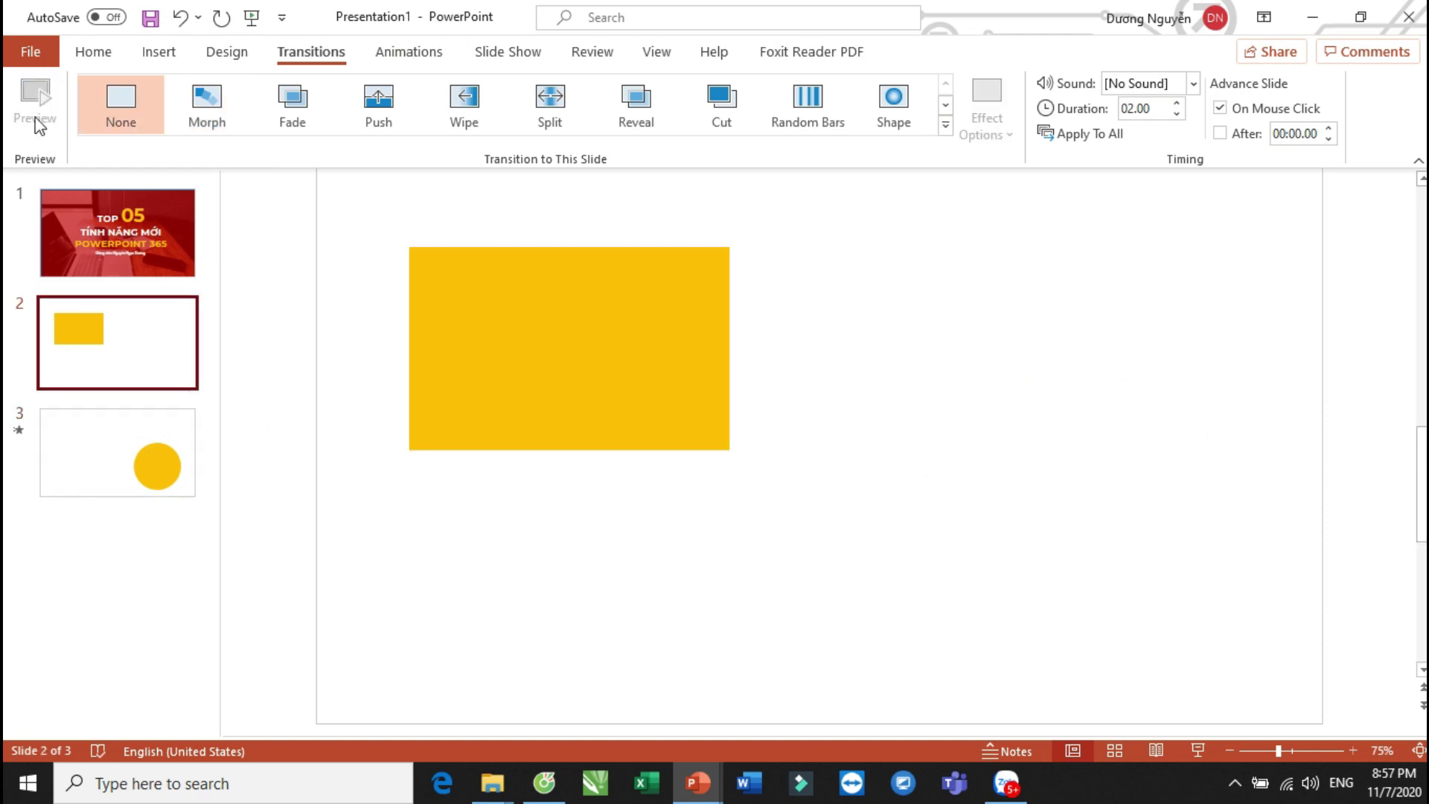
left_click(56, 421)
left_click(25, 104)
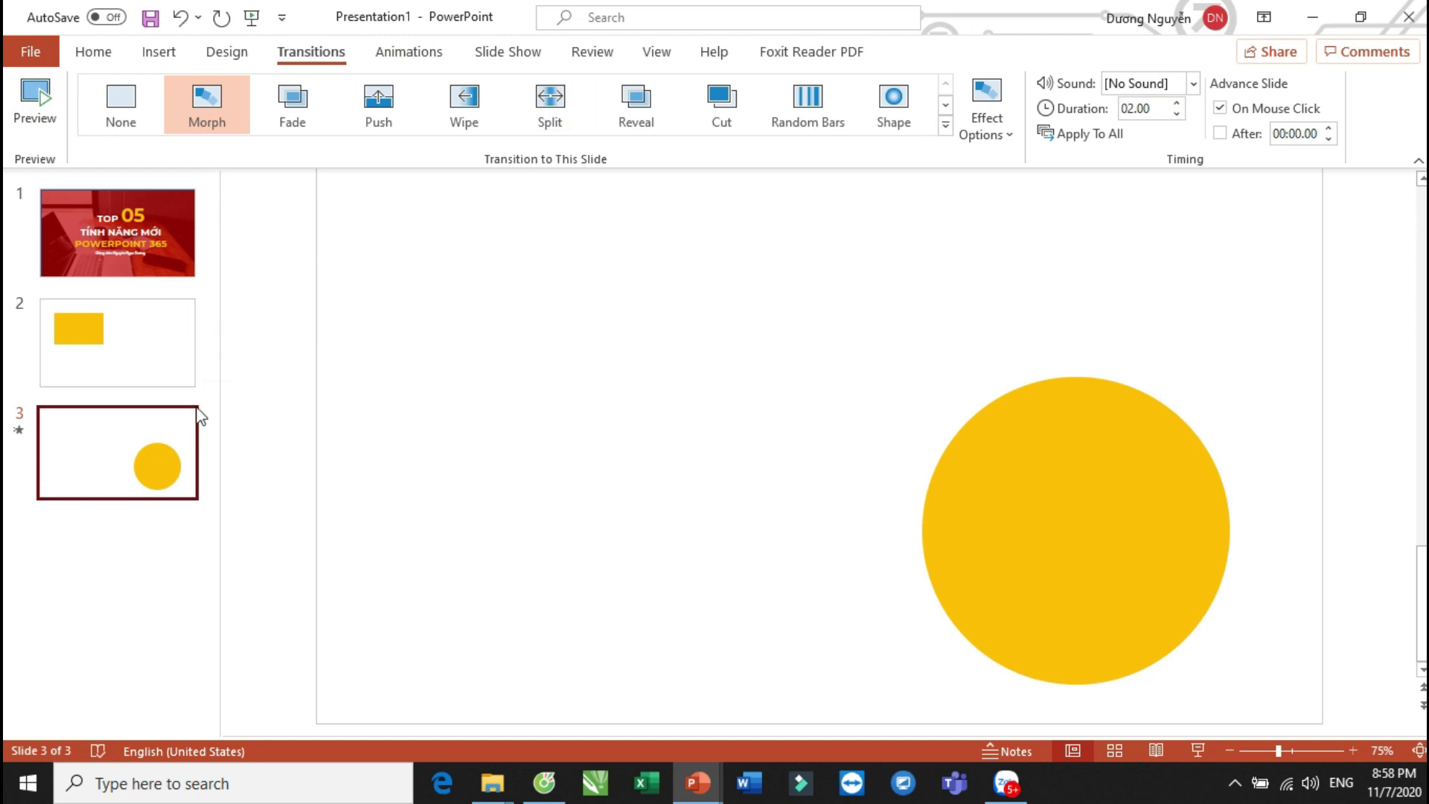
Rename the circle Oval 1 on slide 3 to !!shapes in the Selection Pane.
left_click(1115, 530)
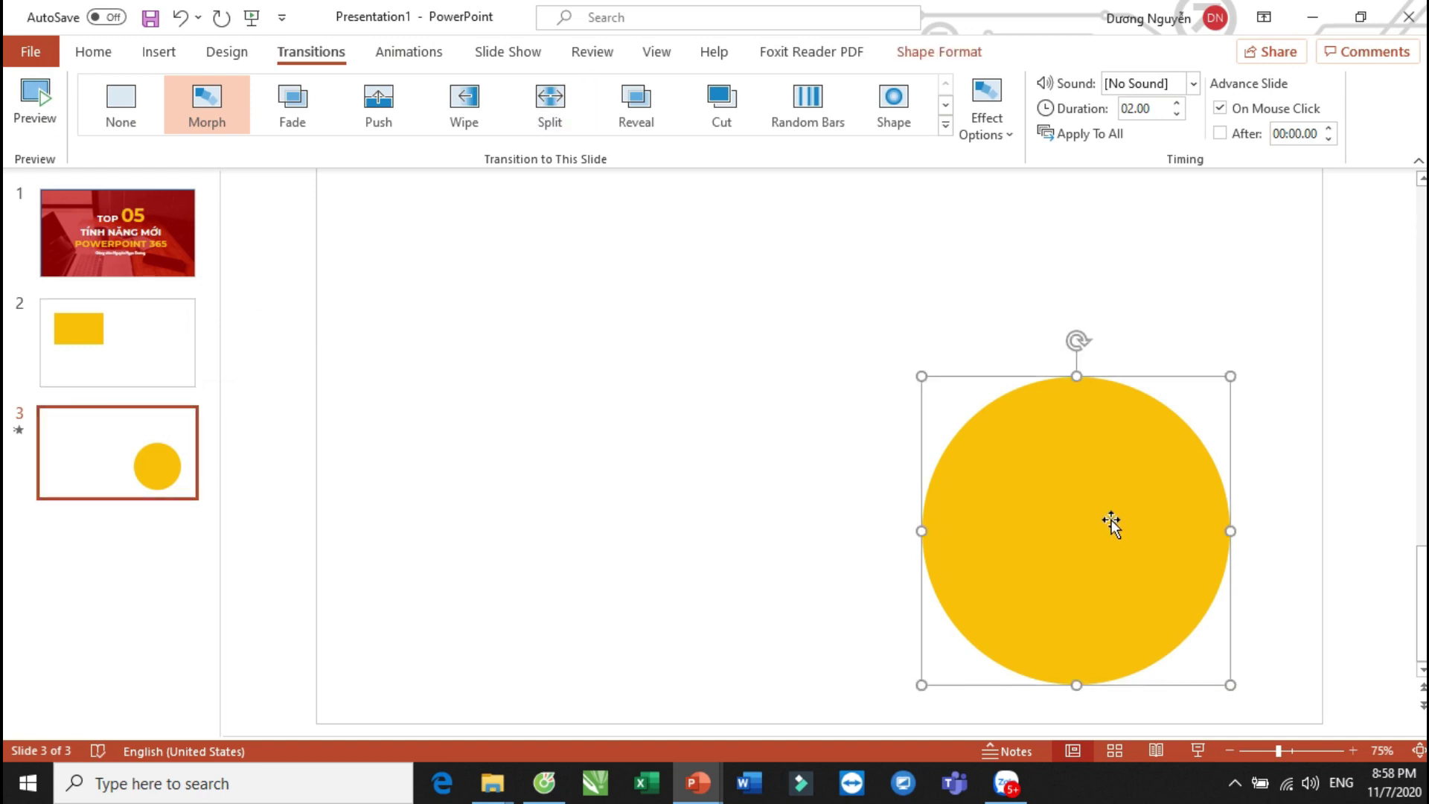
left_click(949, 52)
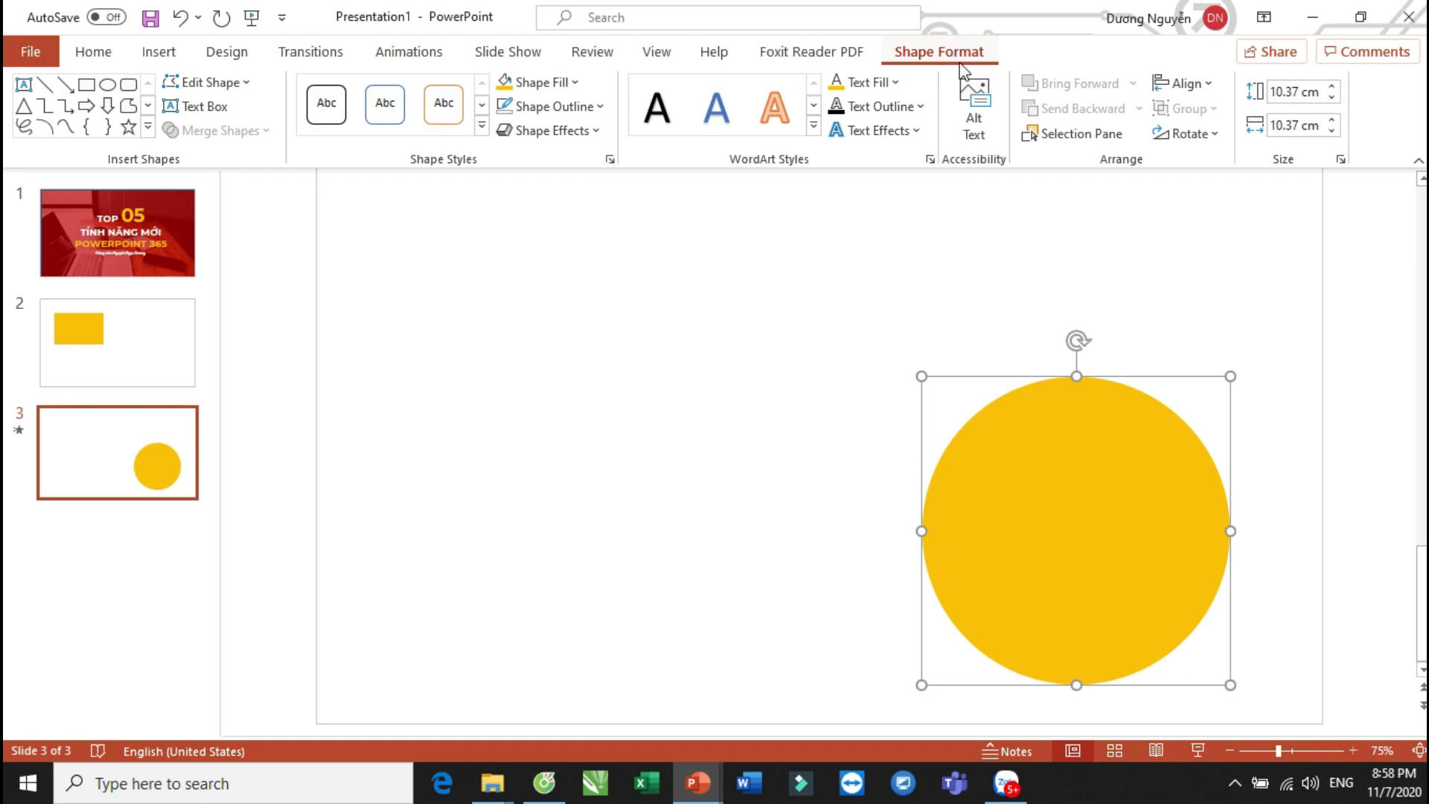
left_click(1087, 135)
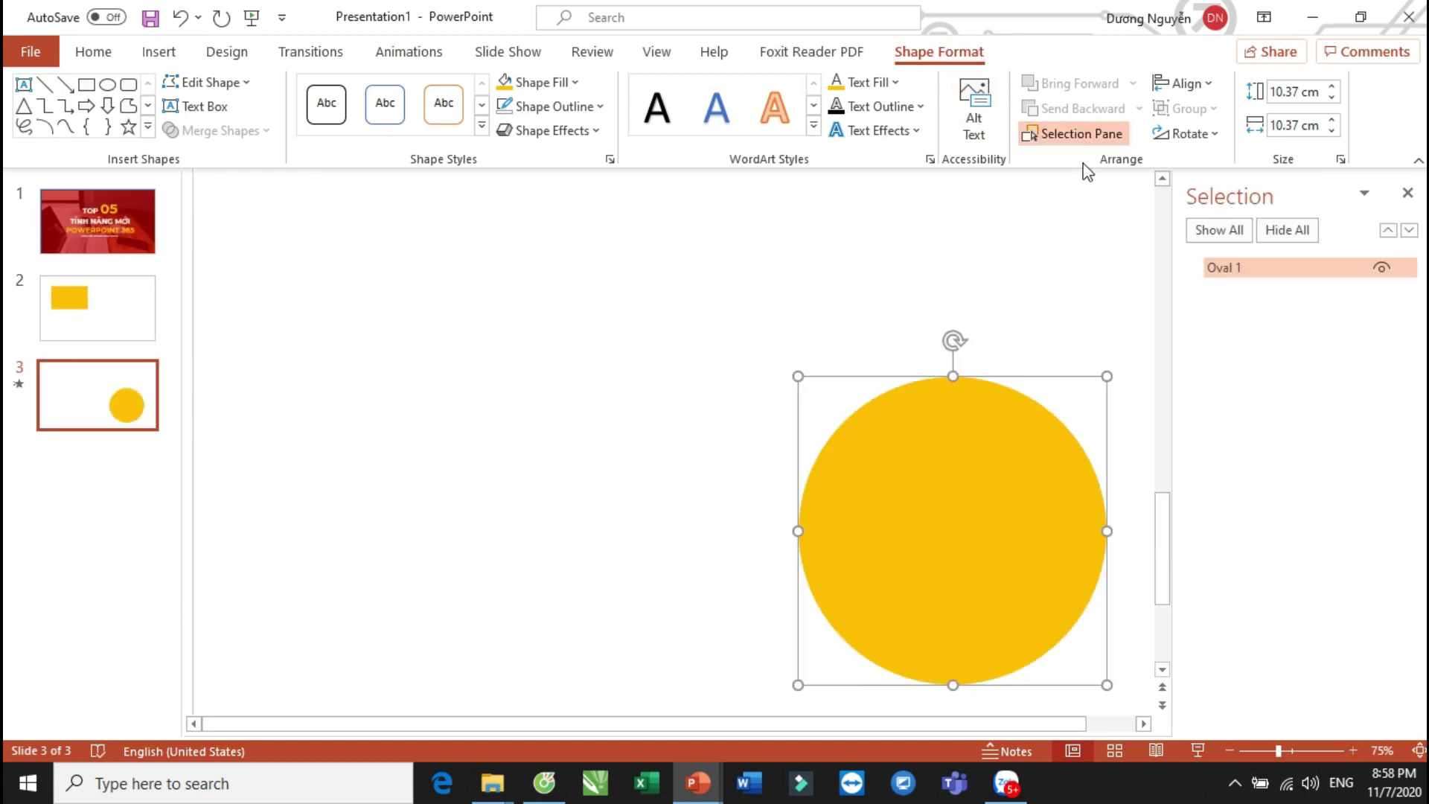
double_click(1309, 265)
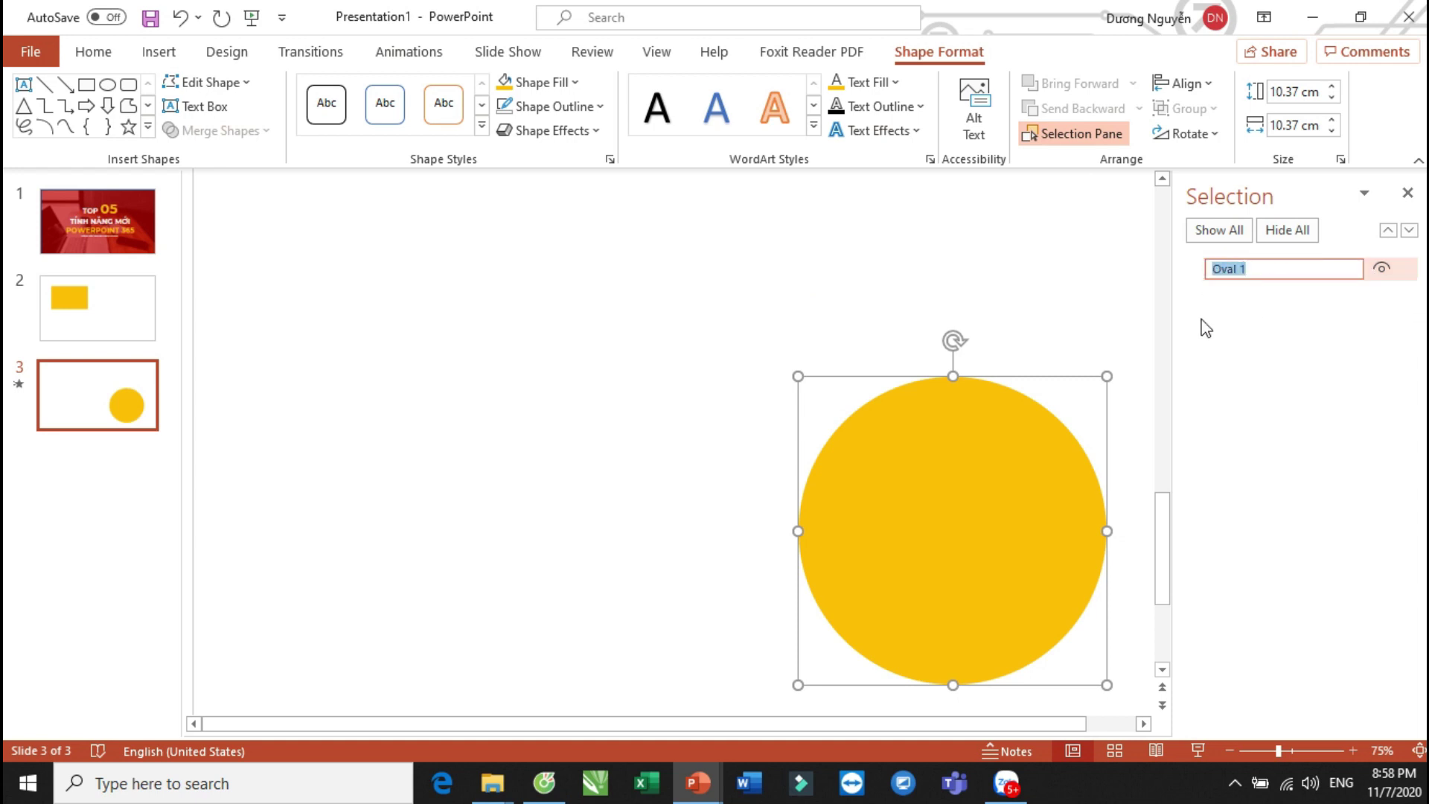
type("!!shapes")
key("Return")
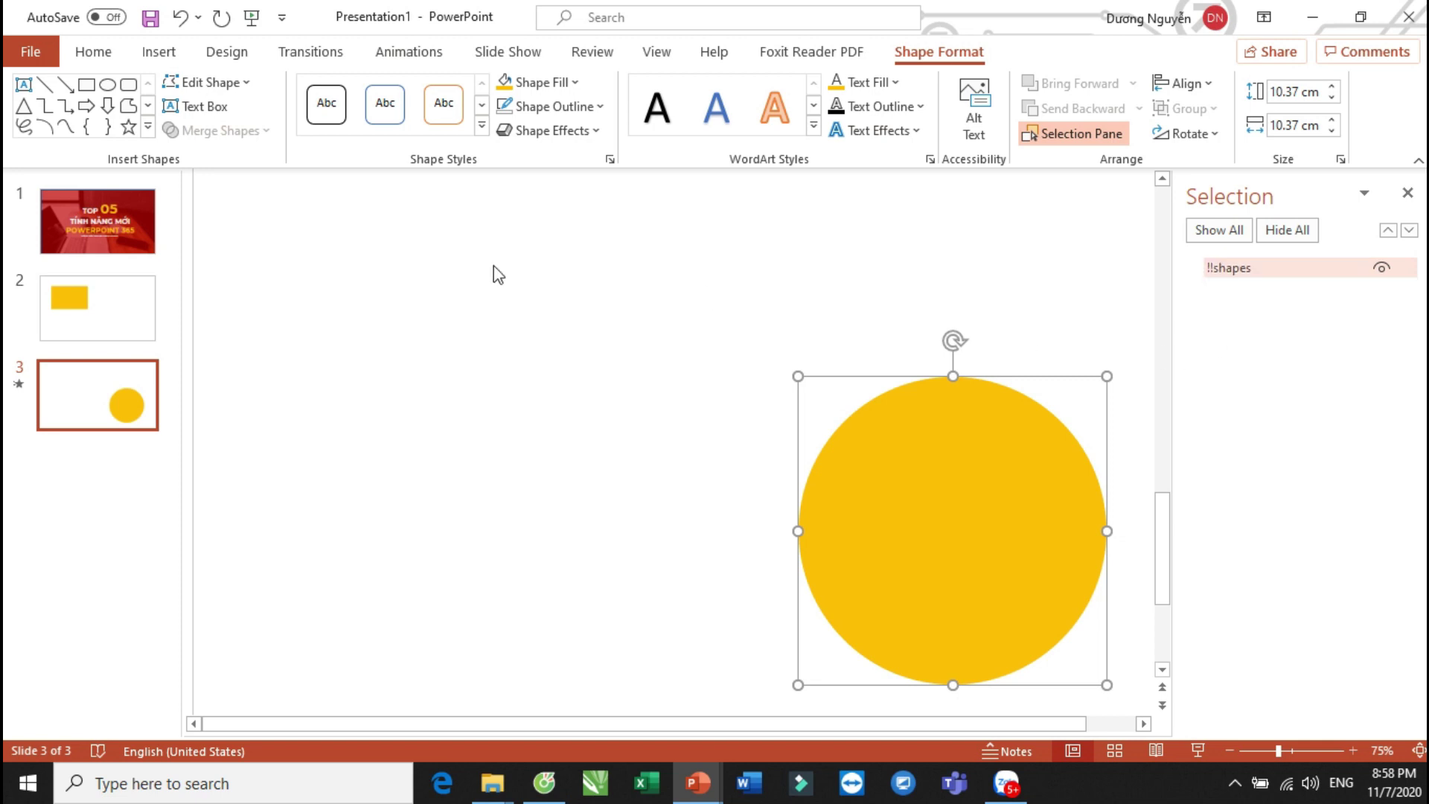
left_click(1284, 271)
left_click_drag(1285, 271, 1203, 270)
Rename slide 2's Rectangle 1 to !!shapes as well.
left_click(104, 313)
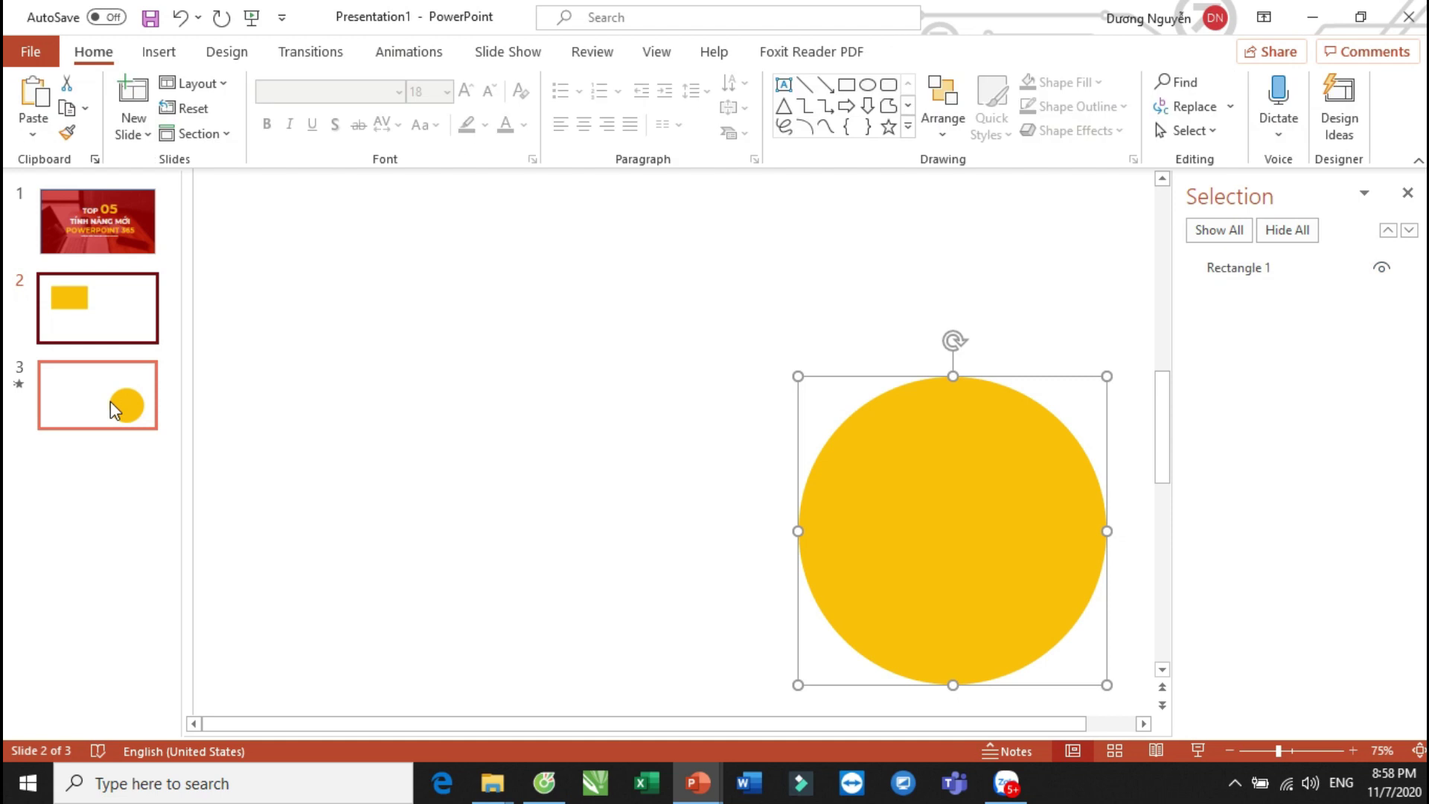
left_click(567, 340)
double_click(1310, 268)
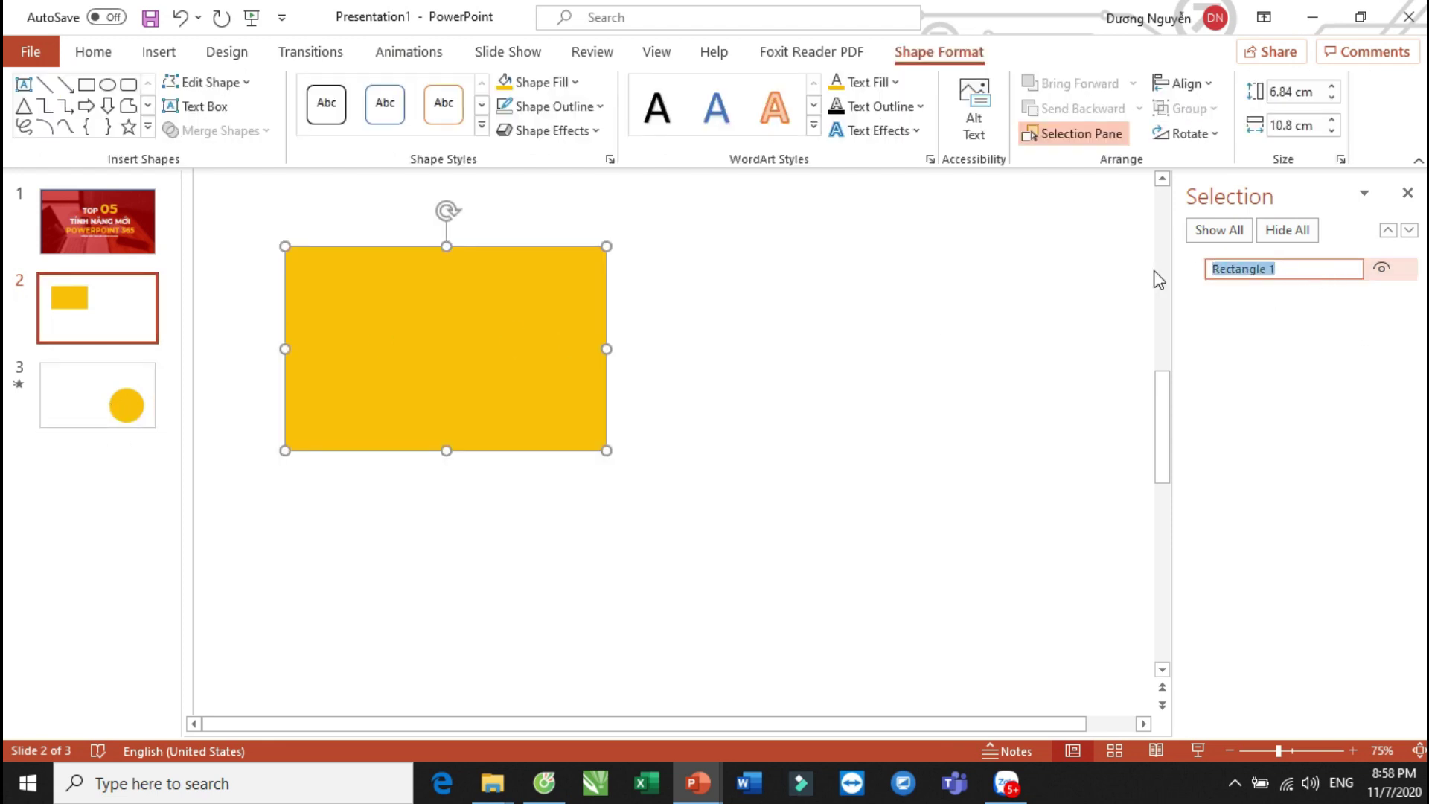
type("!!shapes")
key("Return")
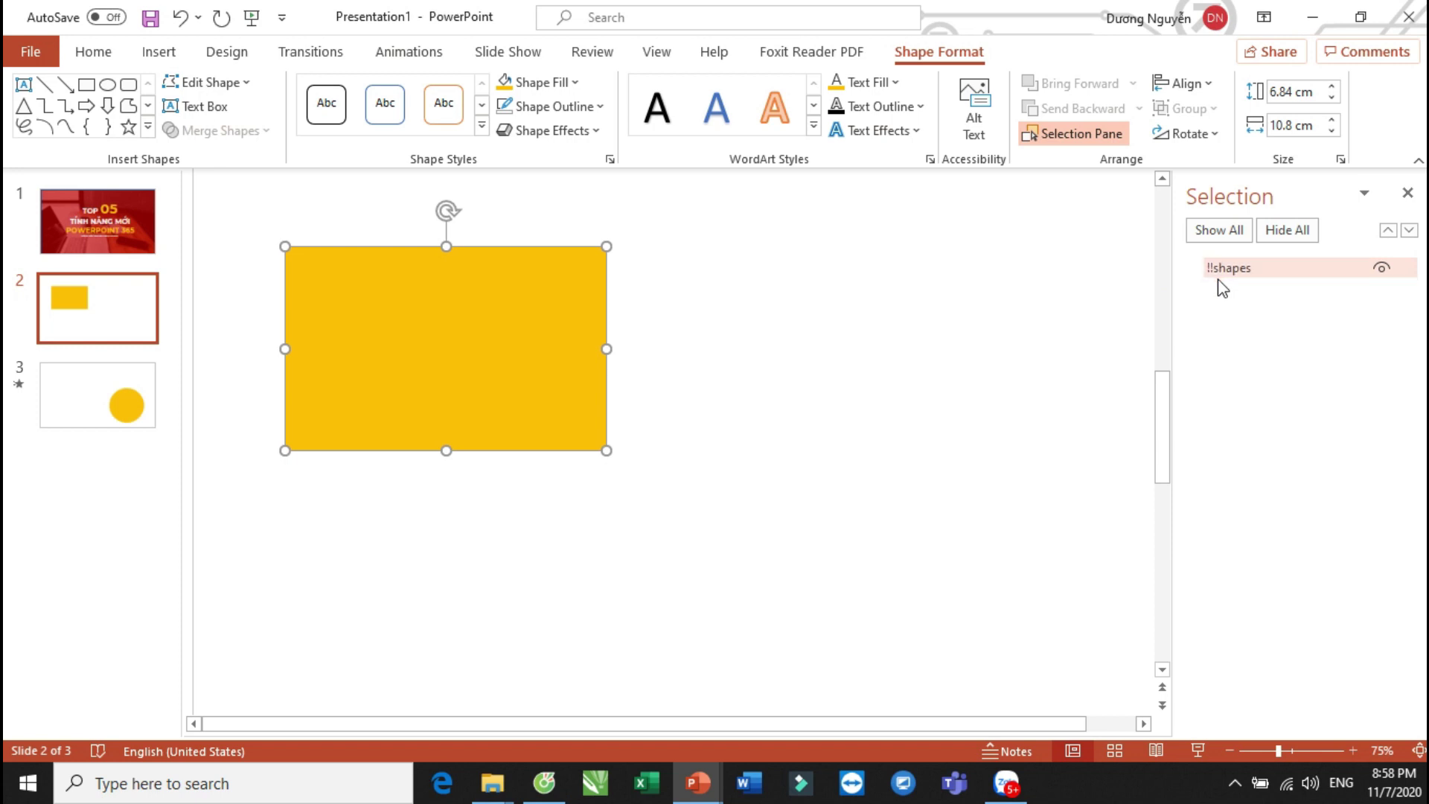
left_click(144, 391)
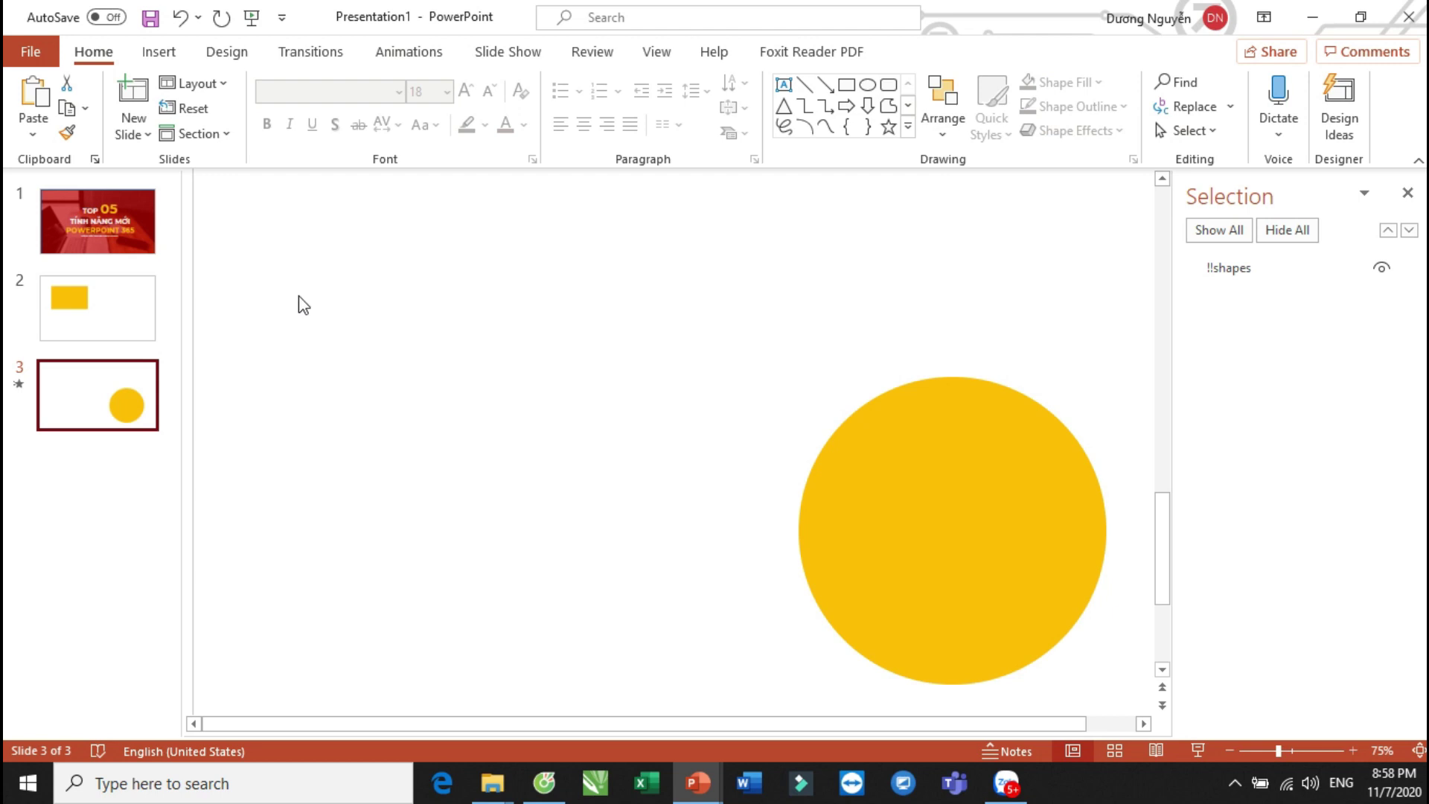
left_click(825, 84)
Preview the Morph between the renamed shapes and close the Selection Pane.
left_click(329, 58)
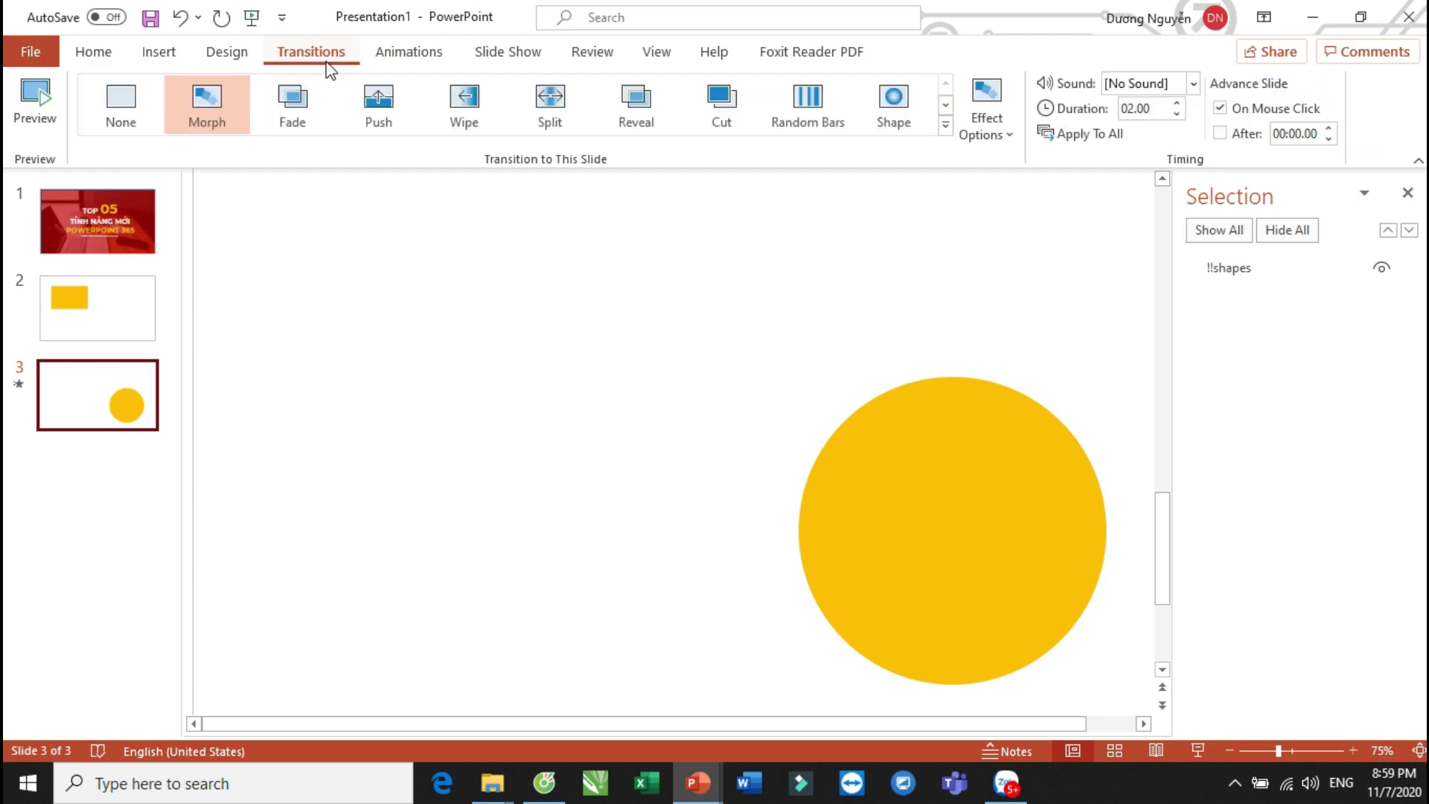
left_click(30, 119)
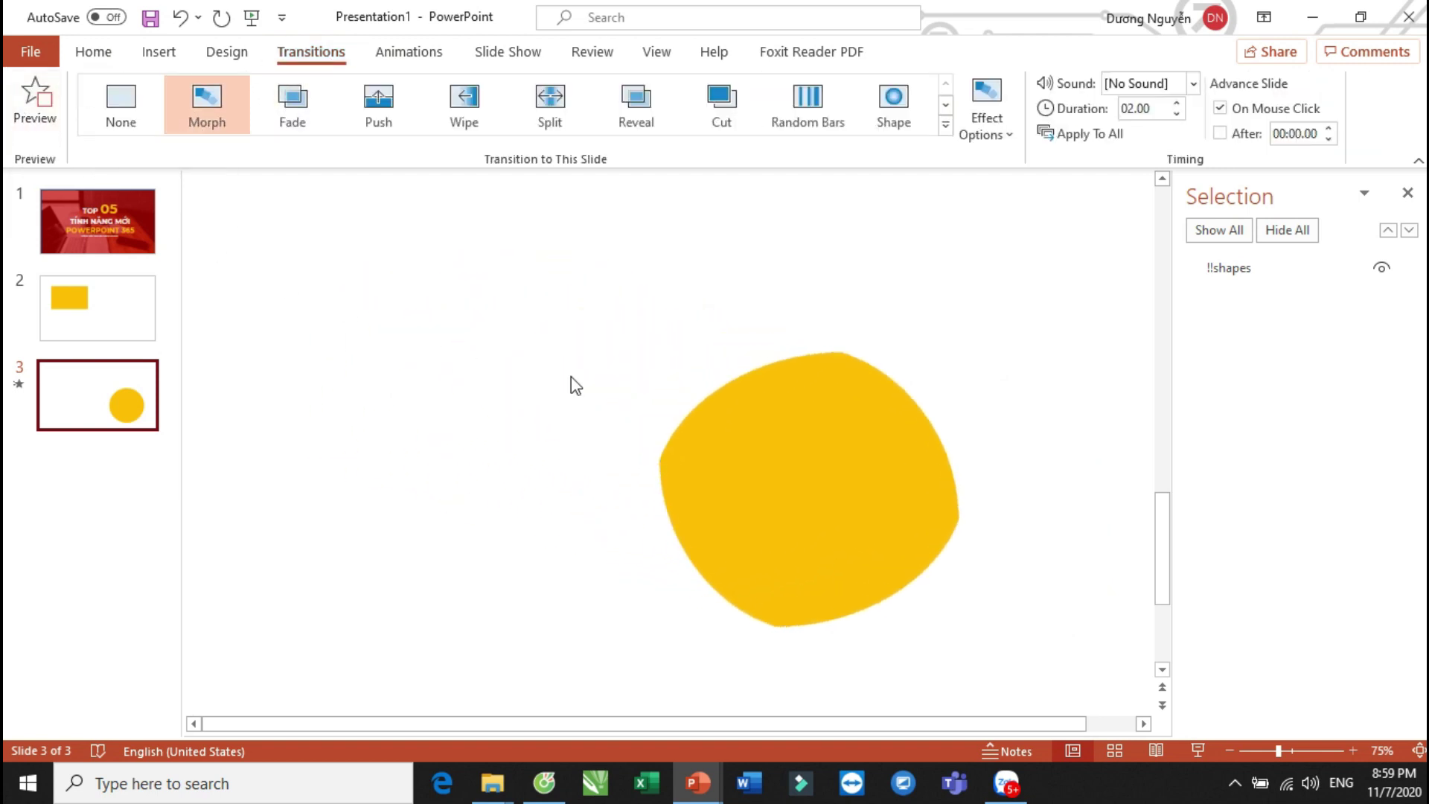
left_click(1408, 193)
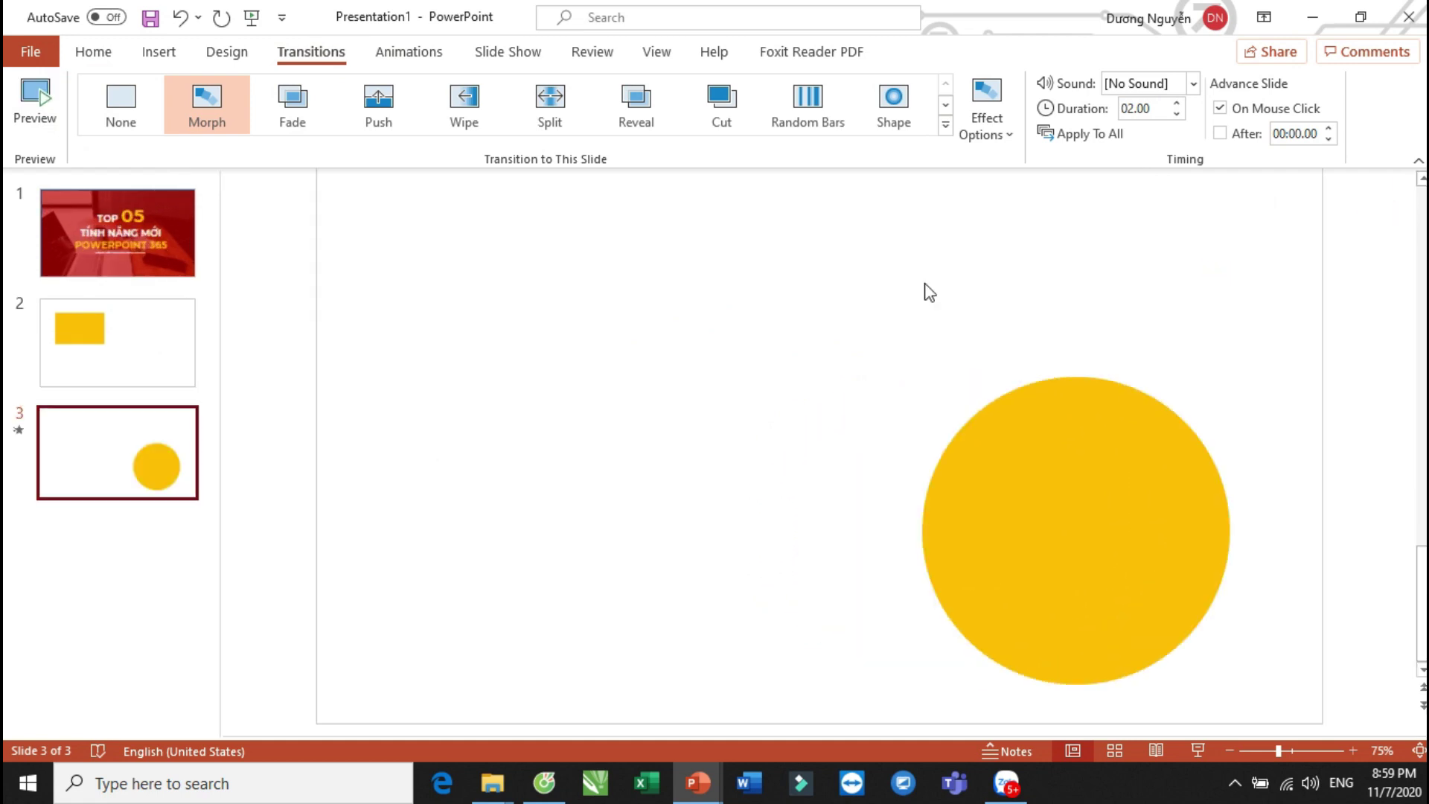
Shift slide 2's rectangle slightly up and left, then preview the Morph again.
left_click(120, 341)
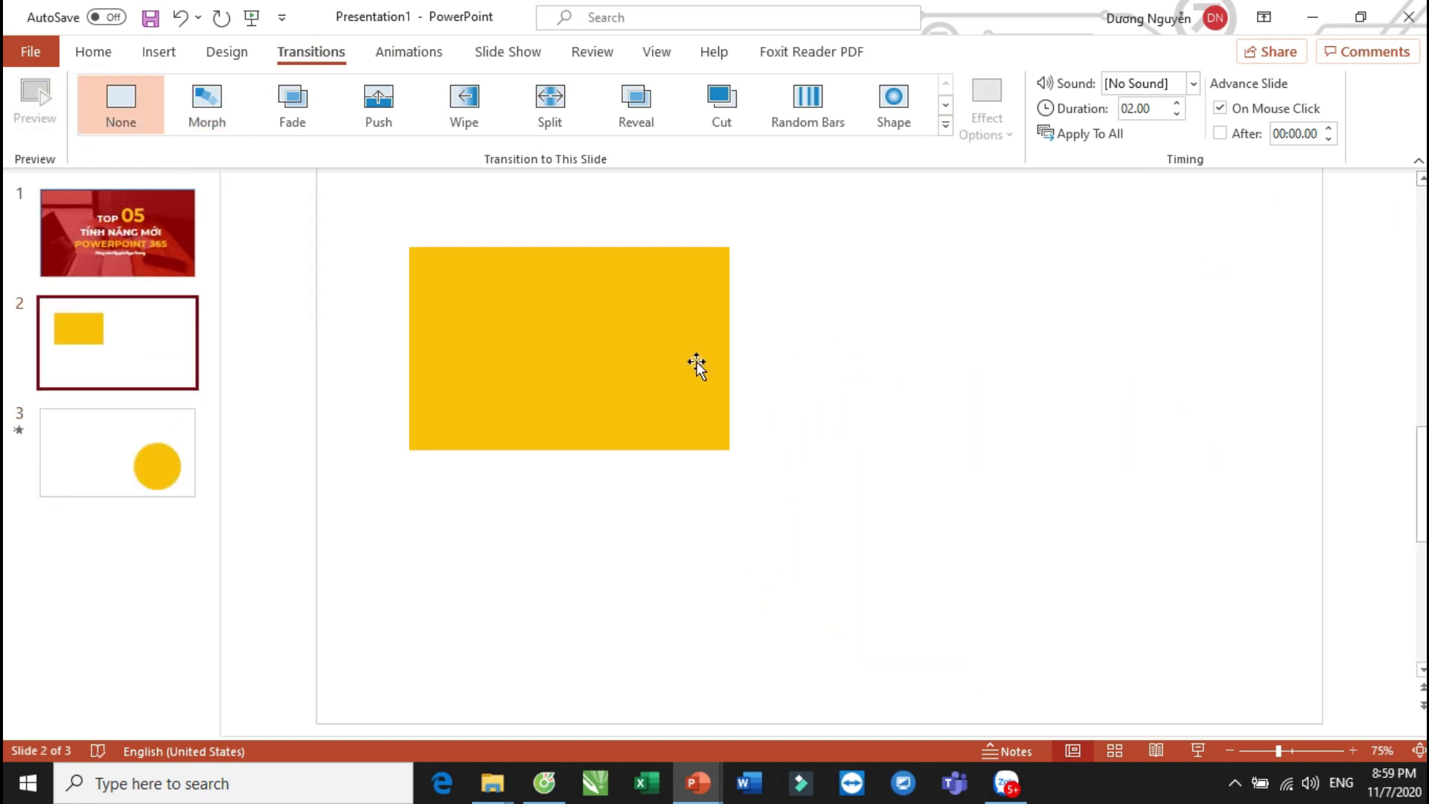
left_click(418, 297)
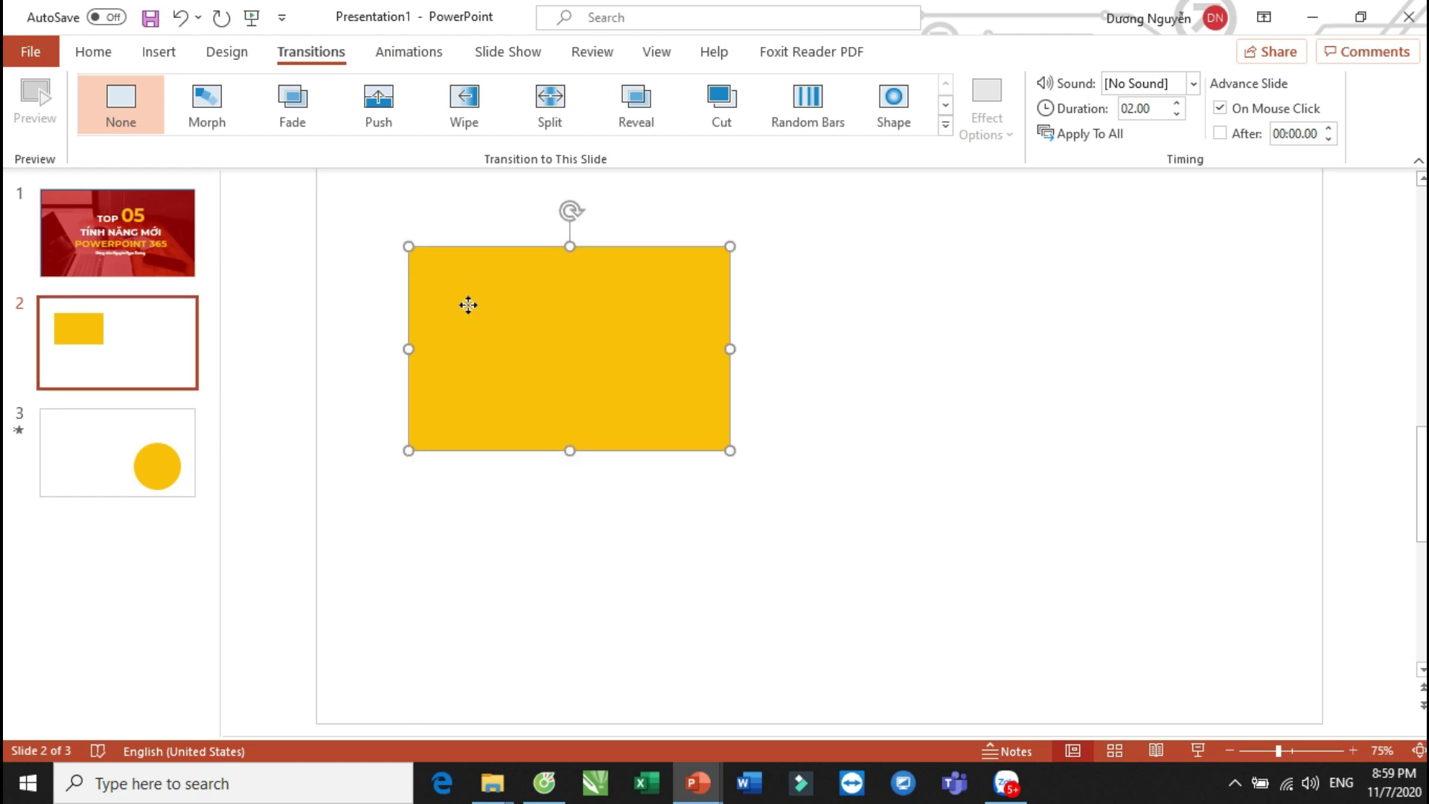
left_click_drag(466, 303, 440, 269)
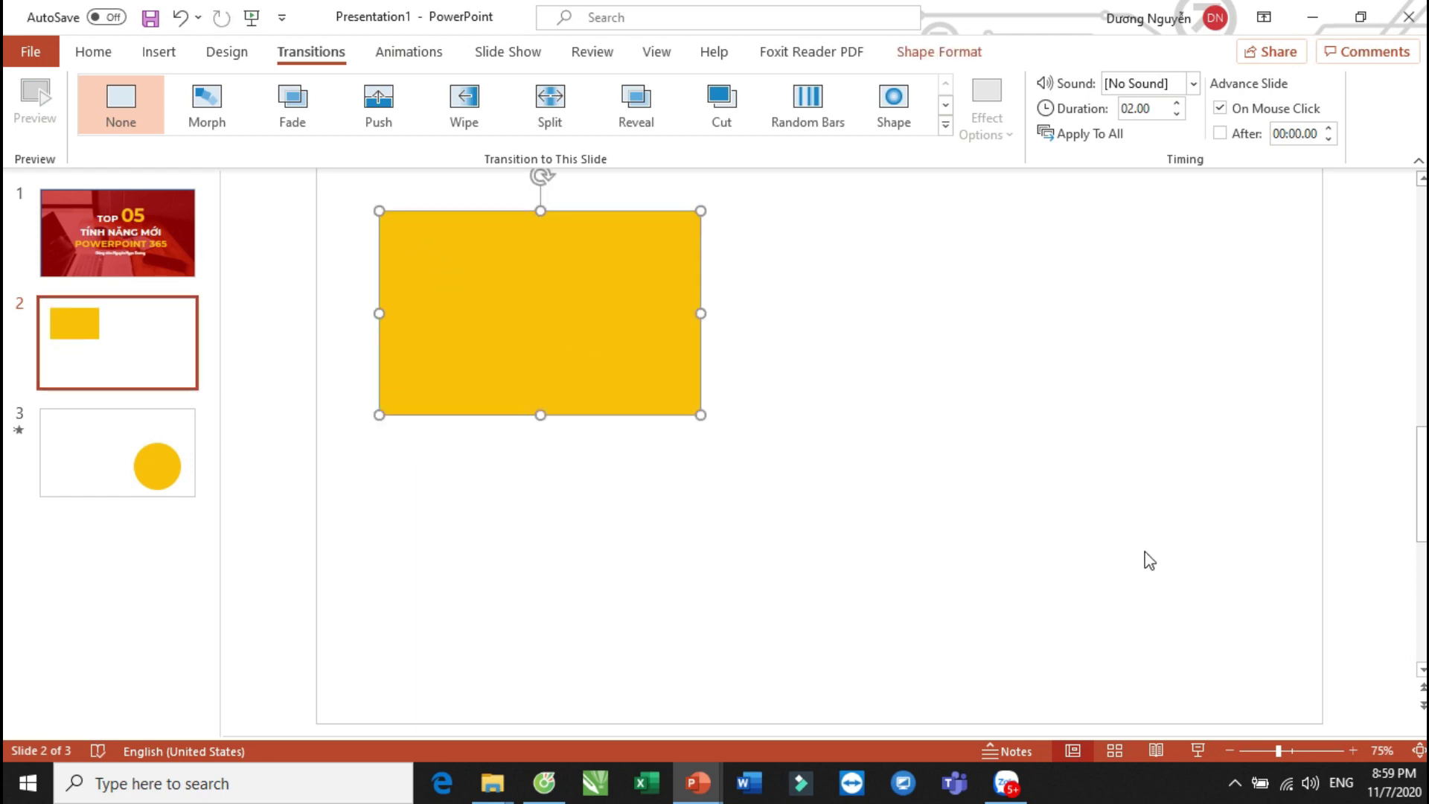
left_click(154, 467)
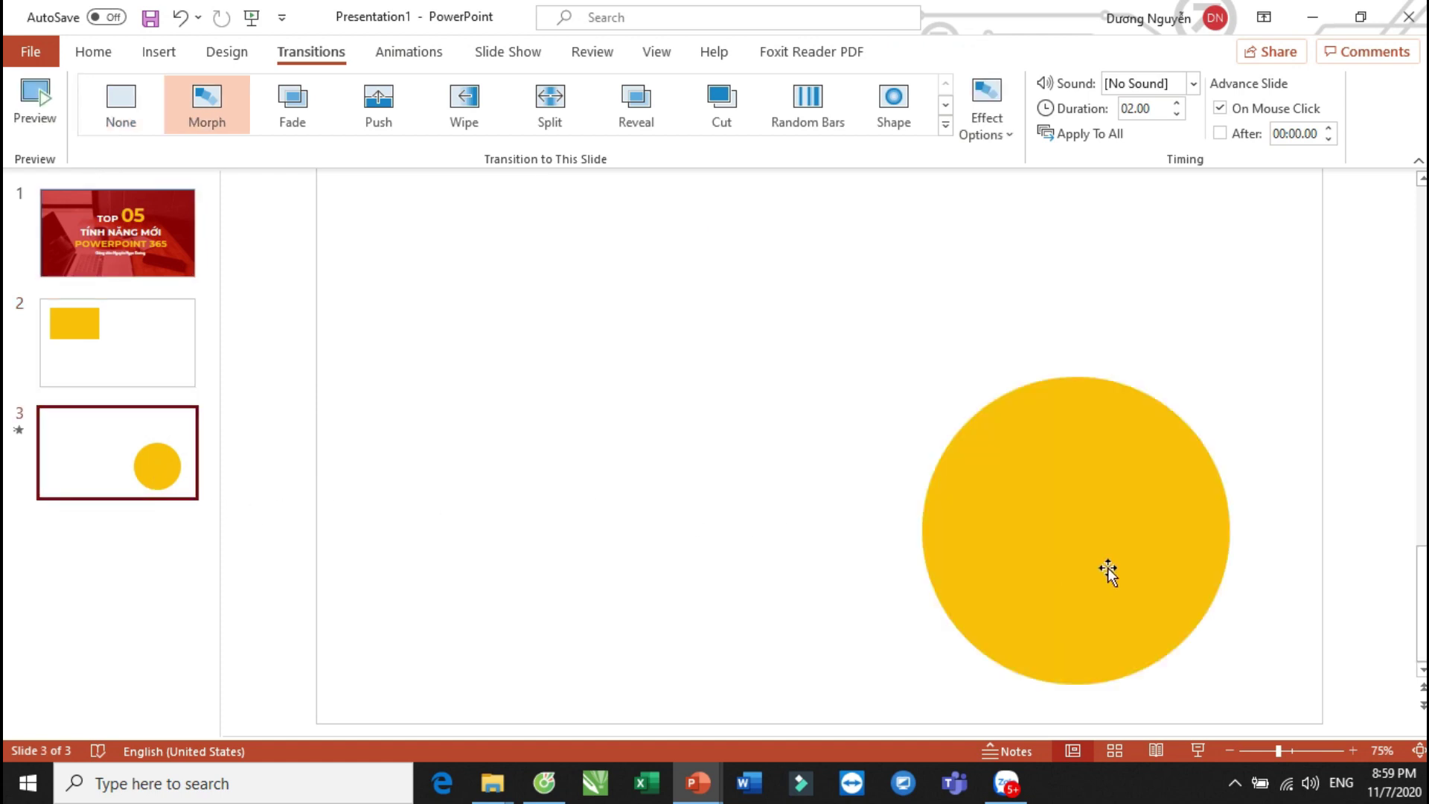
left_click(33, 97)
Select the circle and reopen the Selection Pane to edit its !!shapes name.
left_click(929, 523)
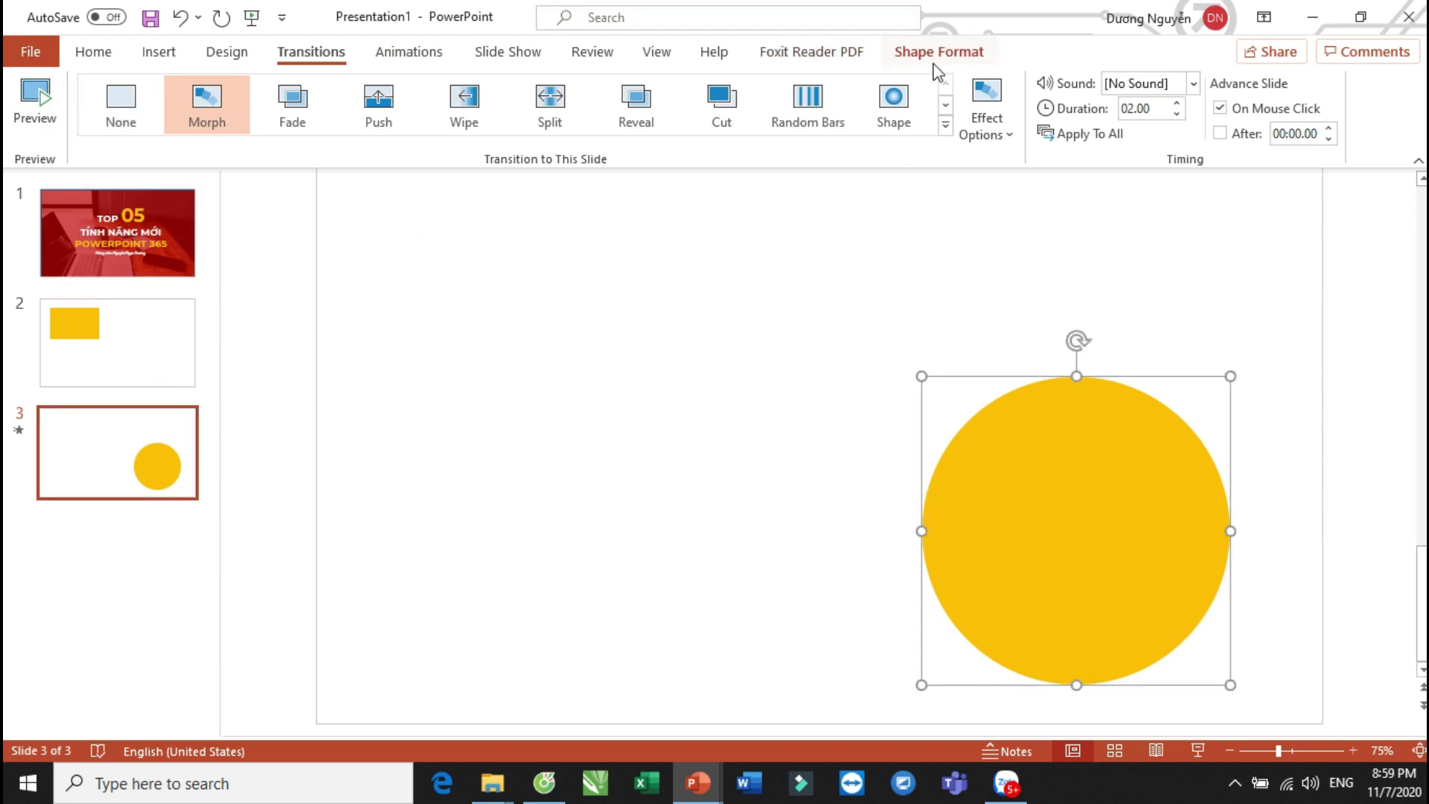
left_click(935, 64)
left_click(1057, 135)
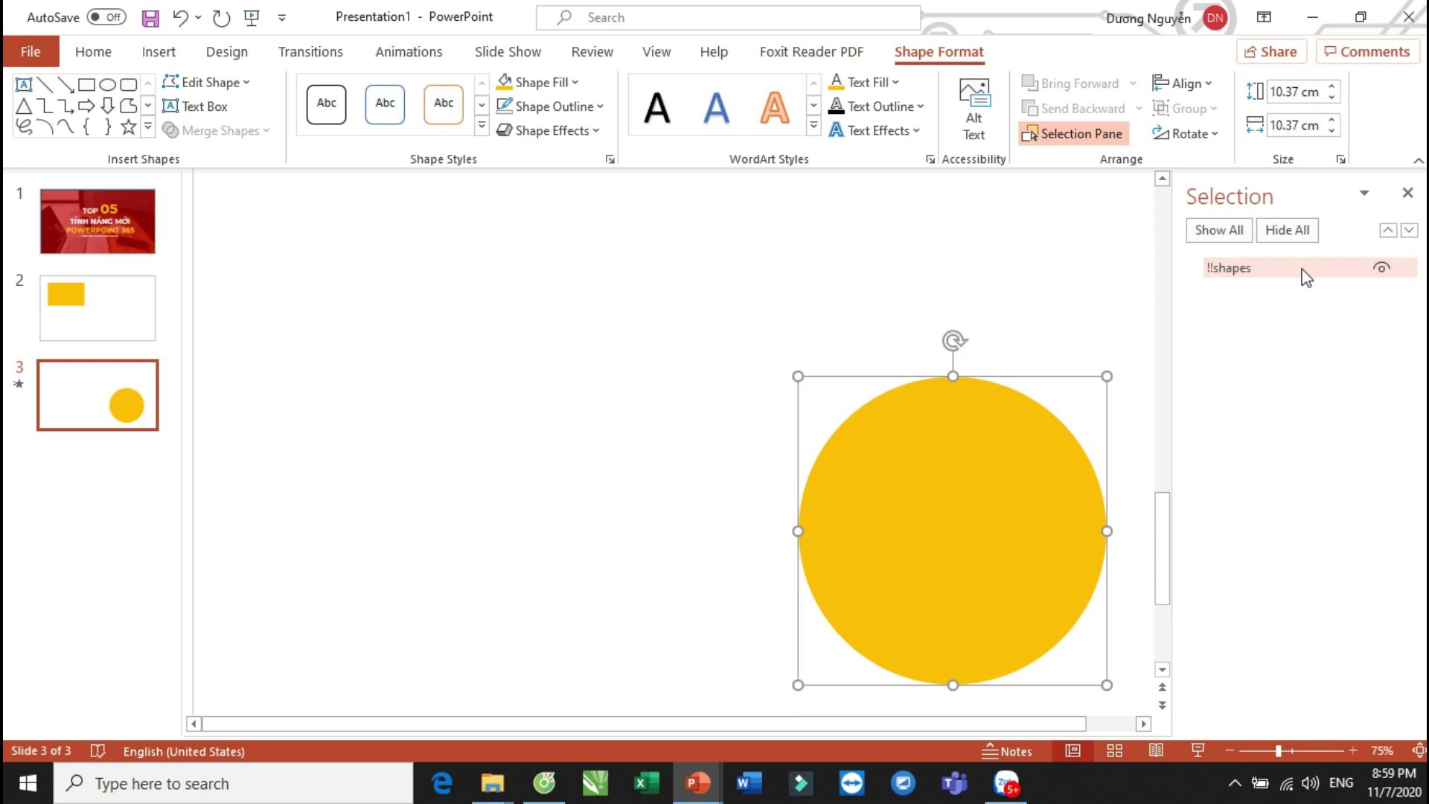
left_click(1302, 271)
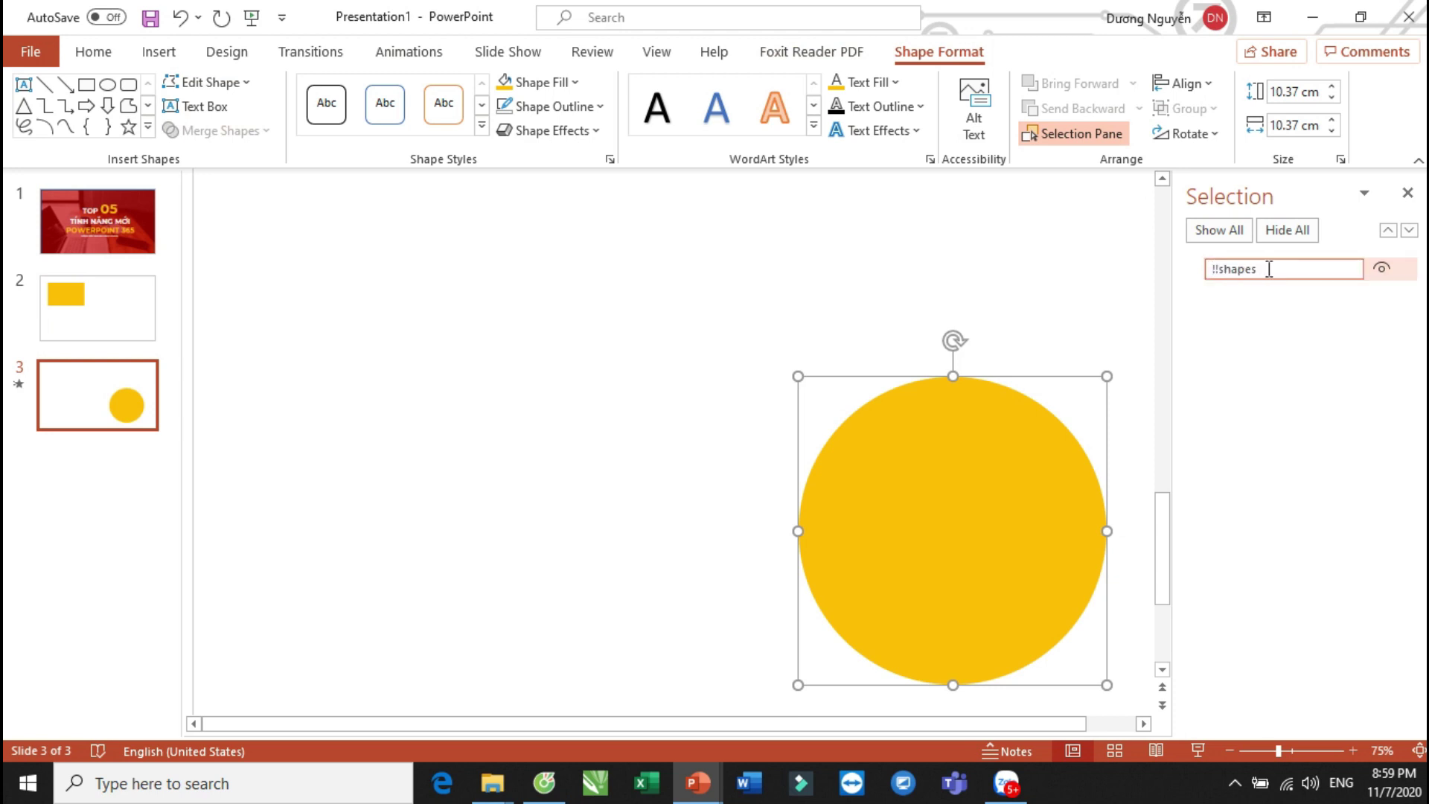
left_click_drag(1270, 269, 1231, 269)
Delete the rectangle and circle slides and add a Blank slide after the title.
left_click(122, 389)
key("Delete")
key("Delete")
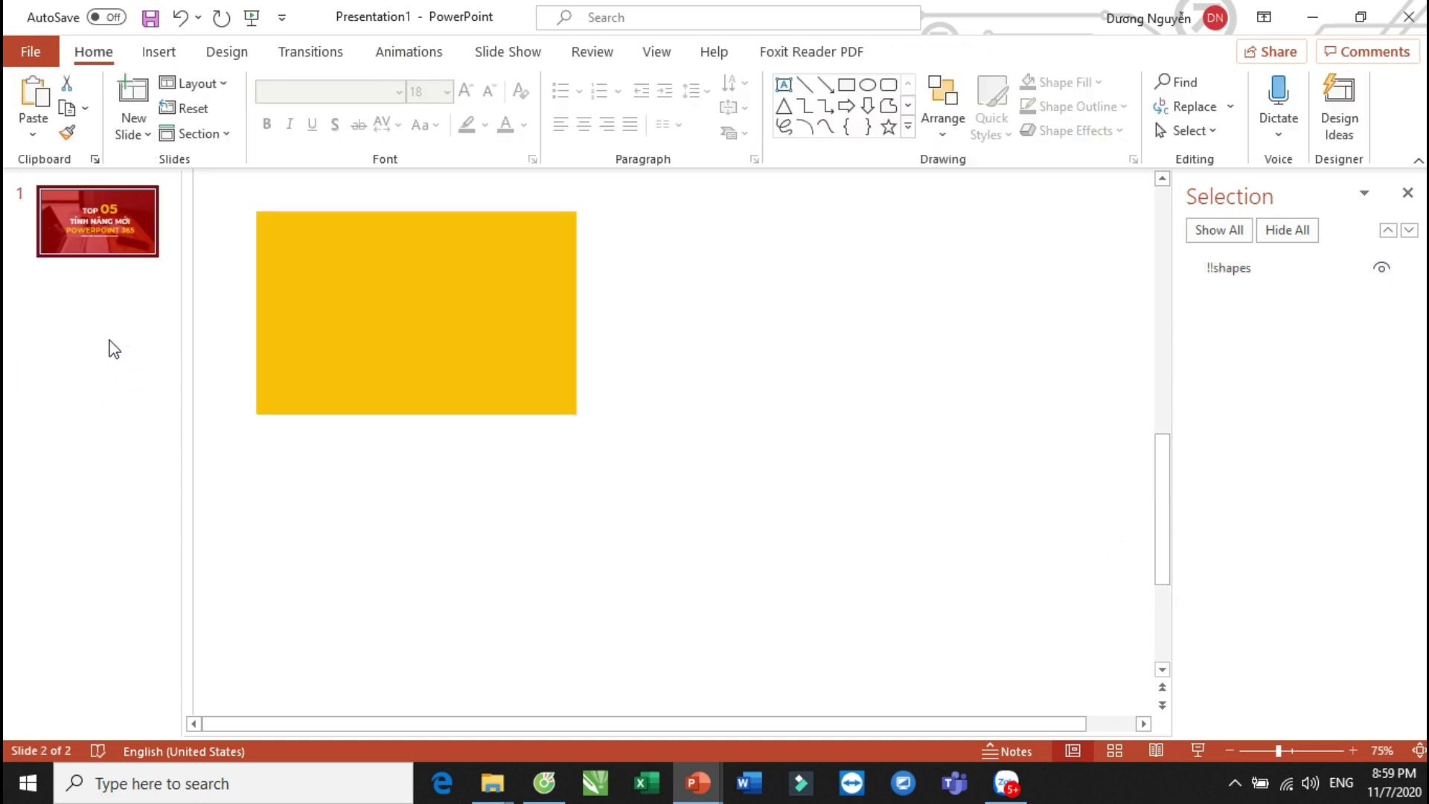
left_click(132, 133)
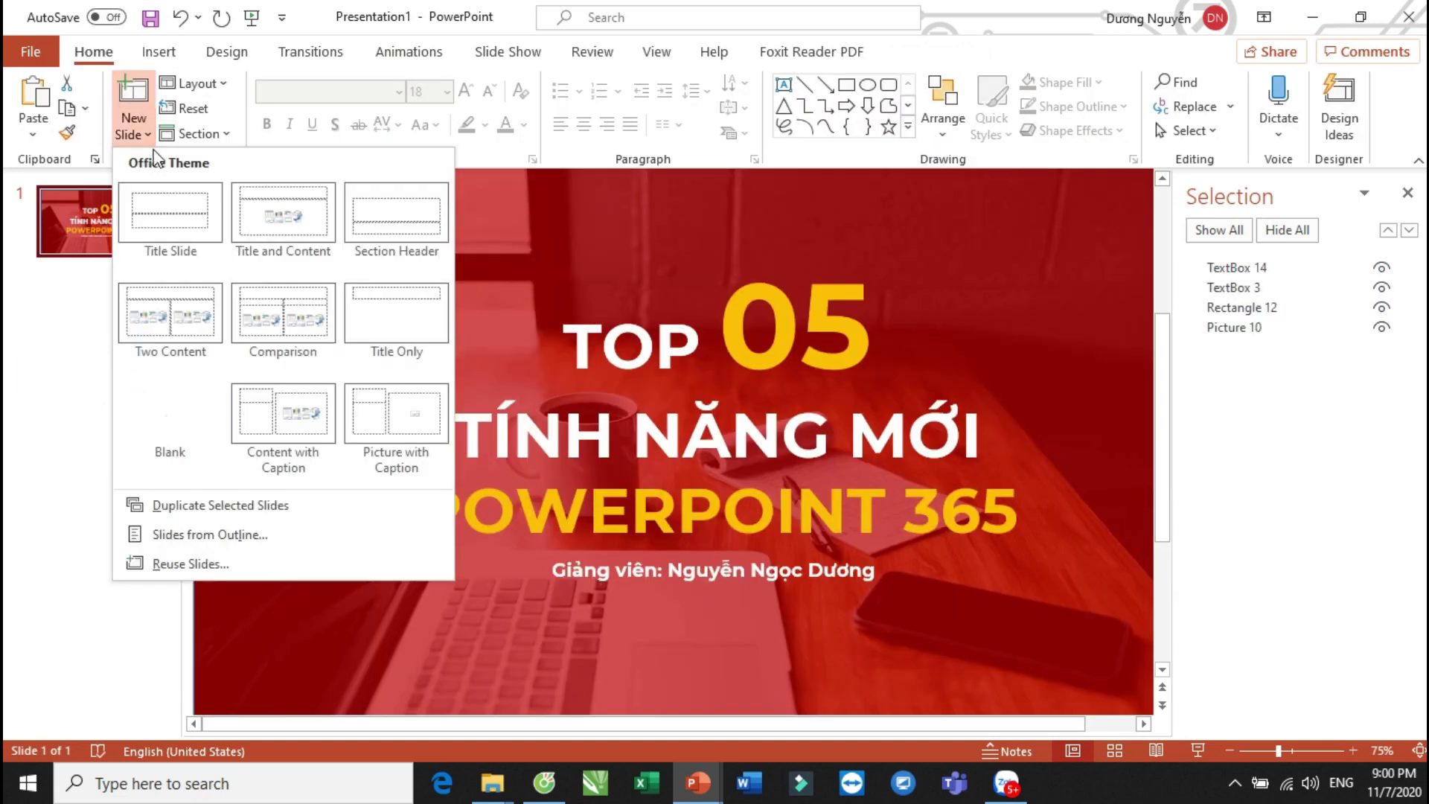
left_click(195, 460)
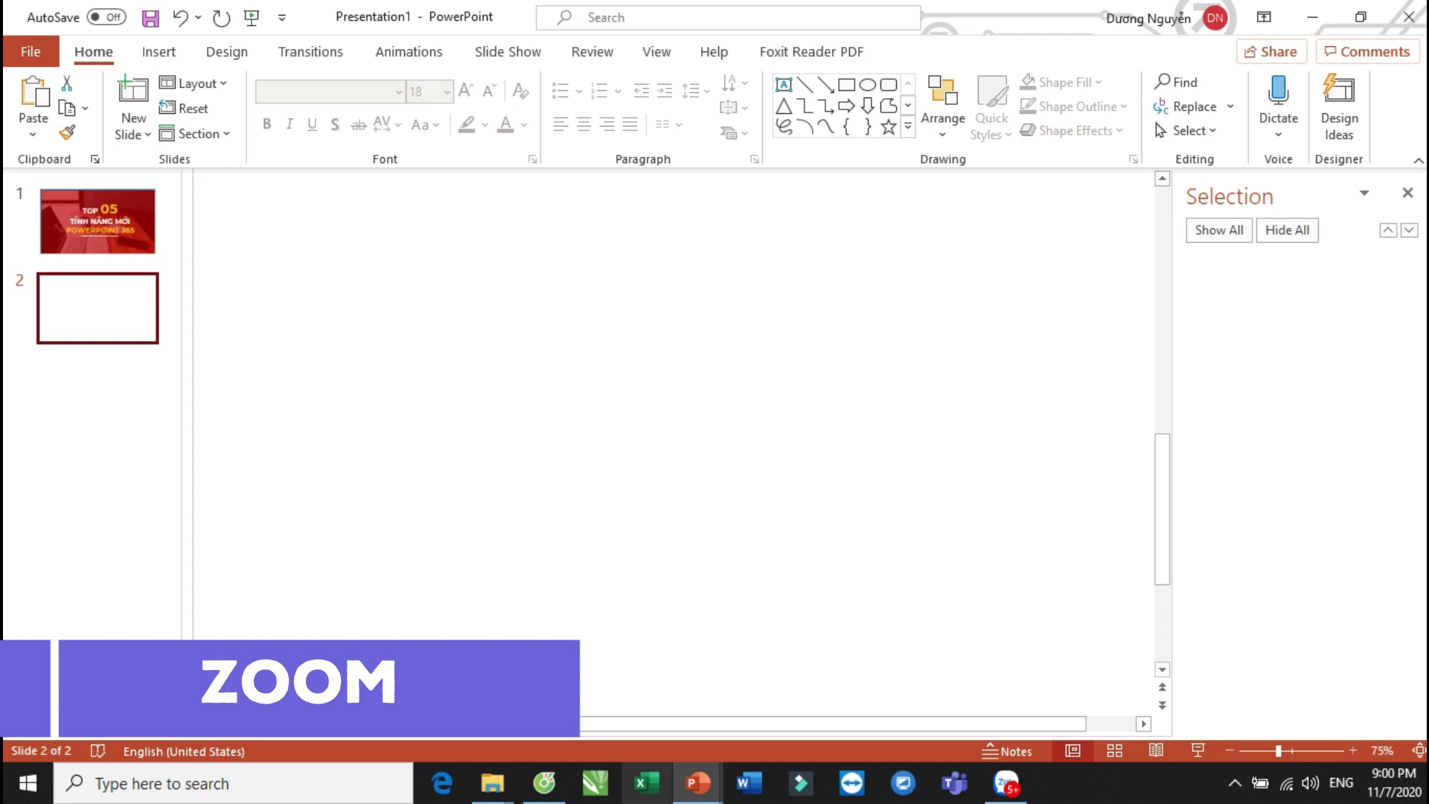
In PPA-Template2, insert a blank slide after About Us and move it to position 2.
left_click(698, 693)
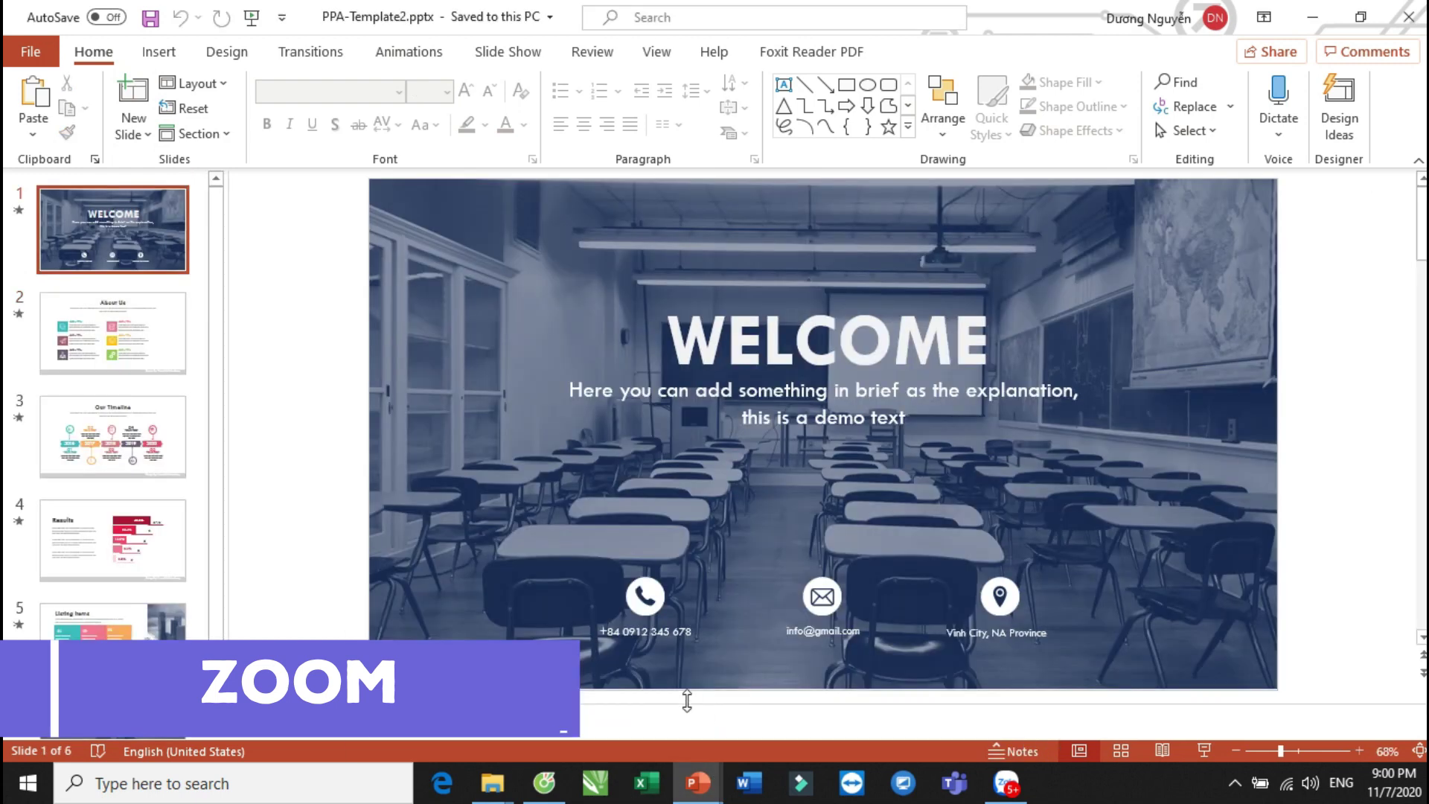
left_click(132, 358)
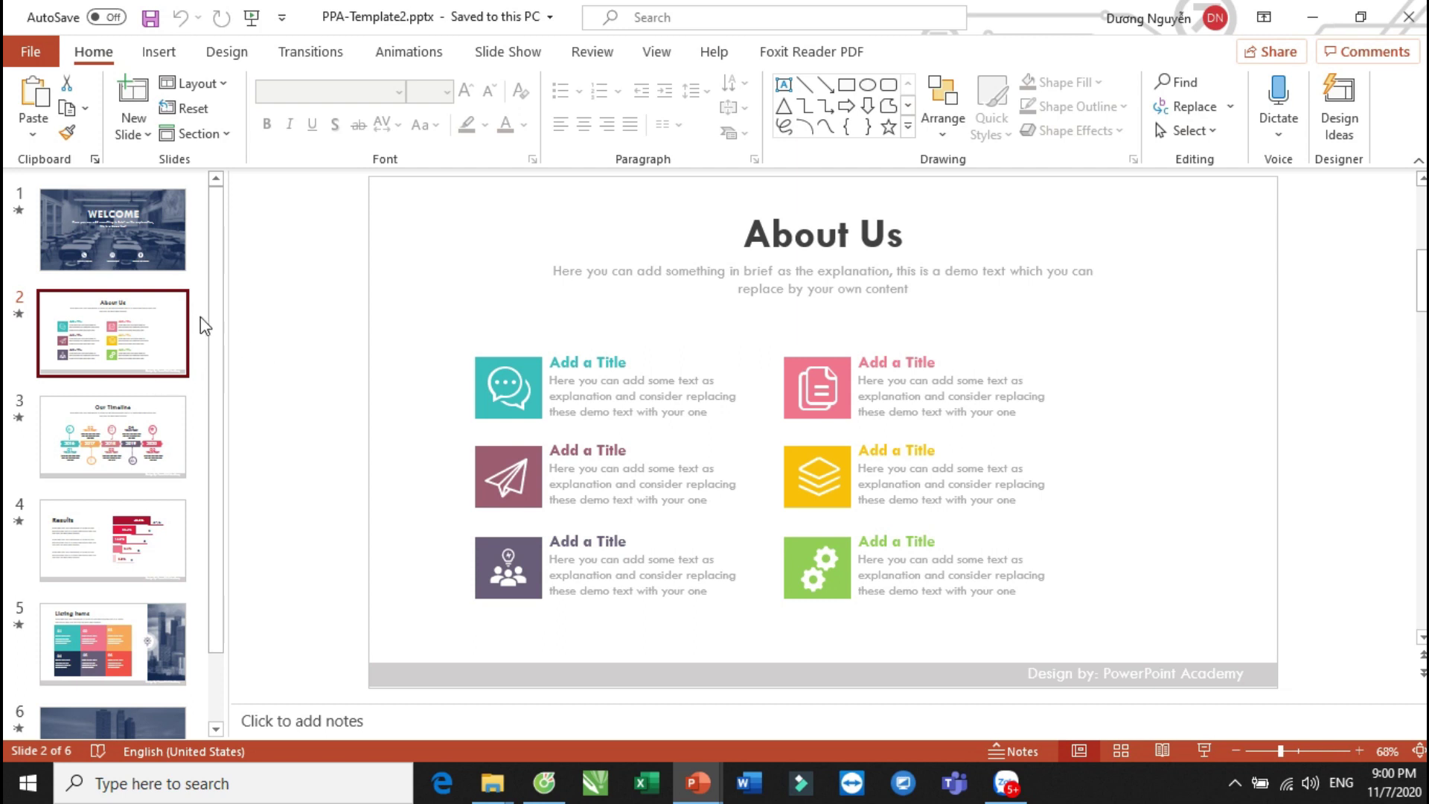
left_click(138, 132)
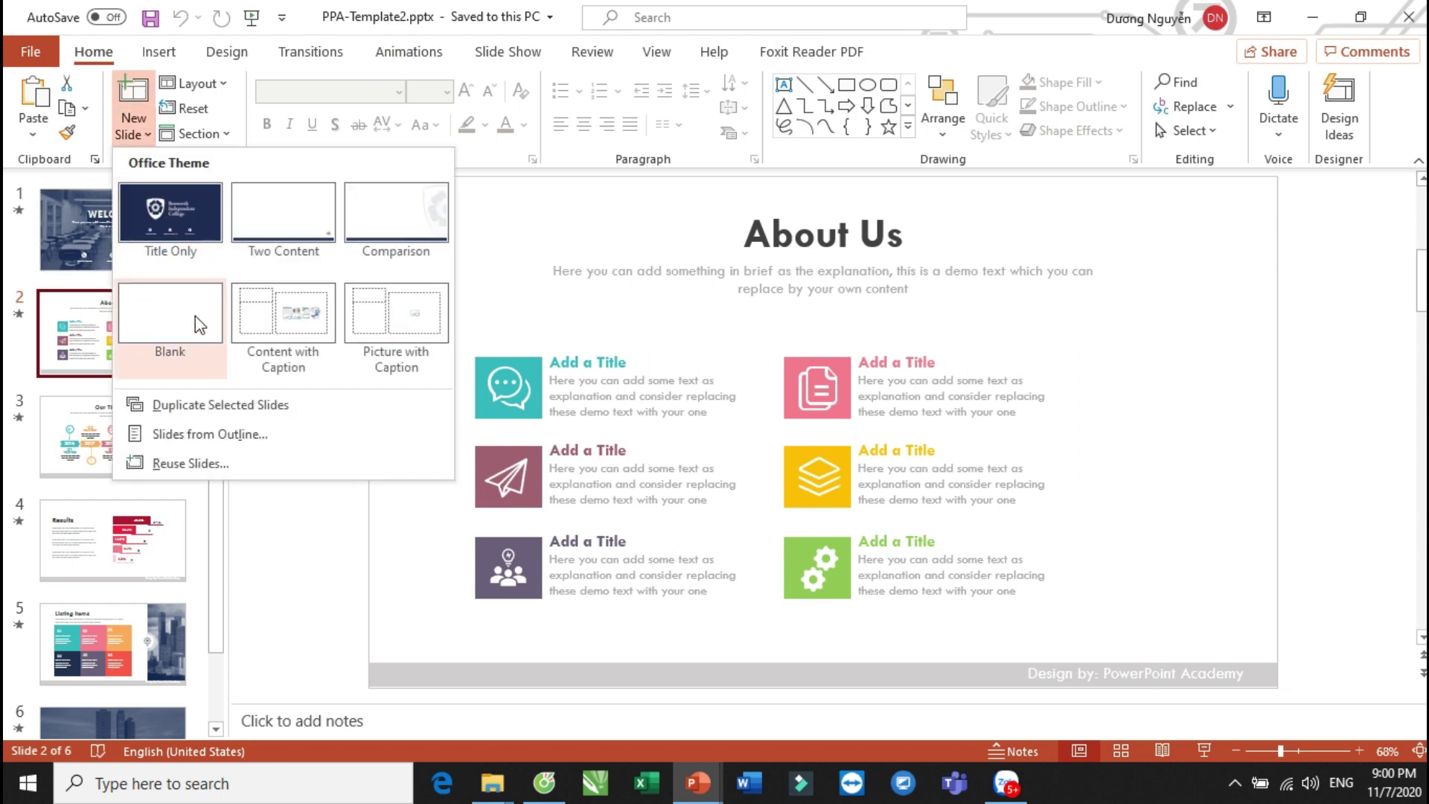
left_click(195, 313)
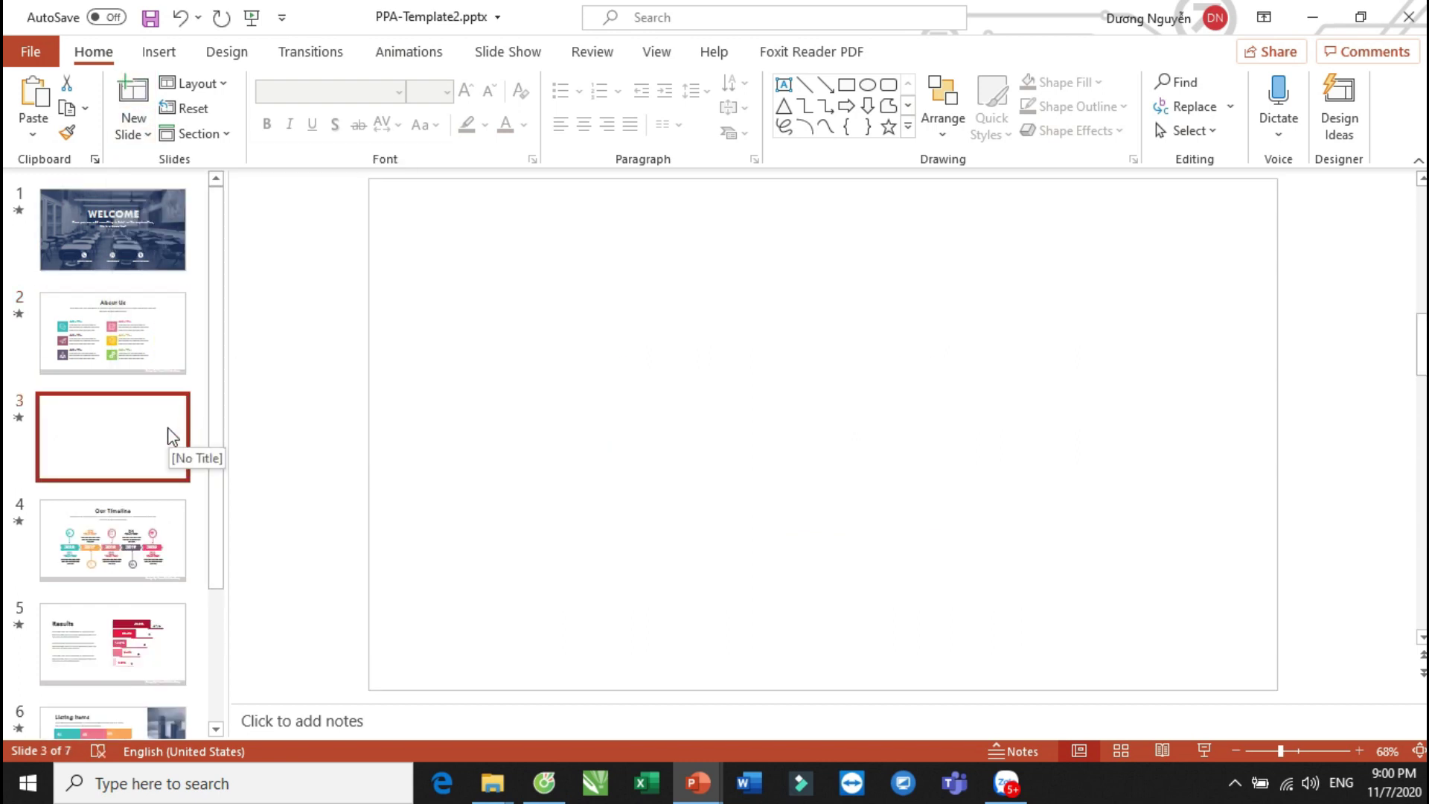
left_click_drag(166, 435, 142, 332)
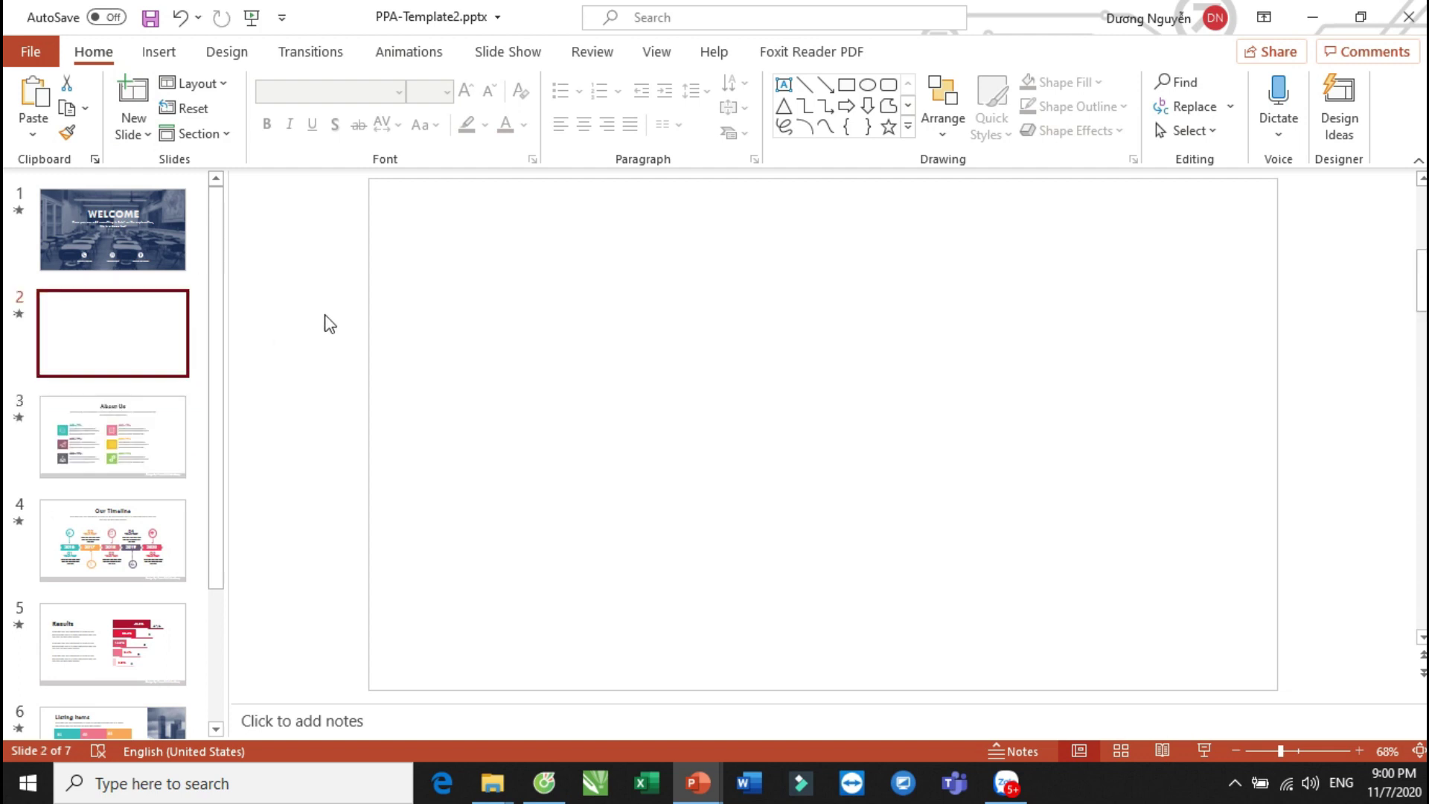
Leave the Insert > Zoom options unused and switch to the YouTube browser window.
left_click(168, 54)
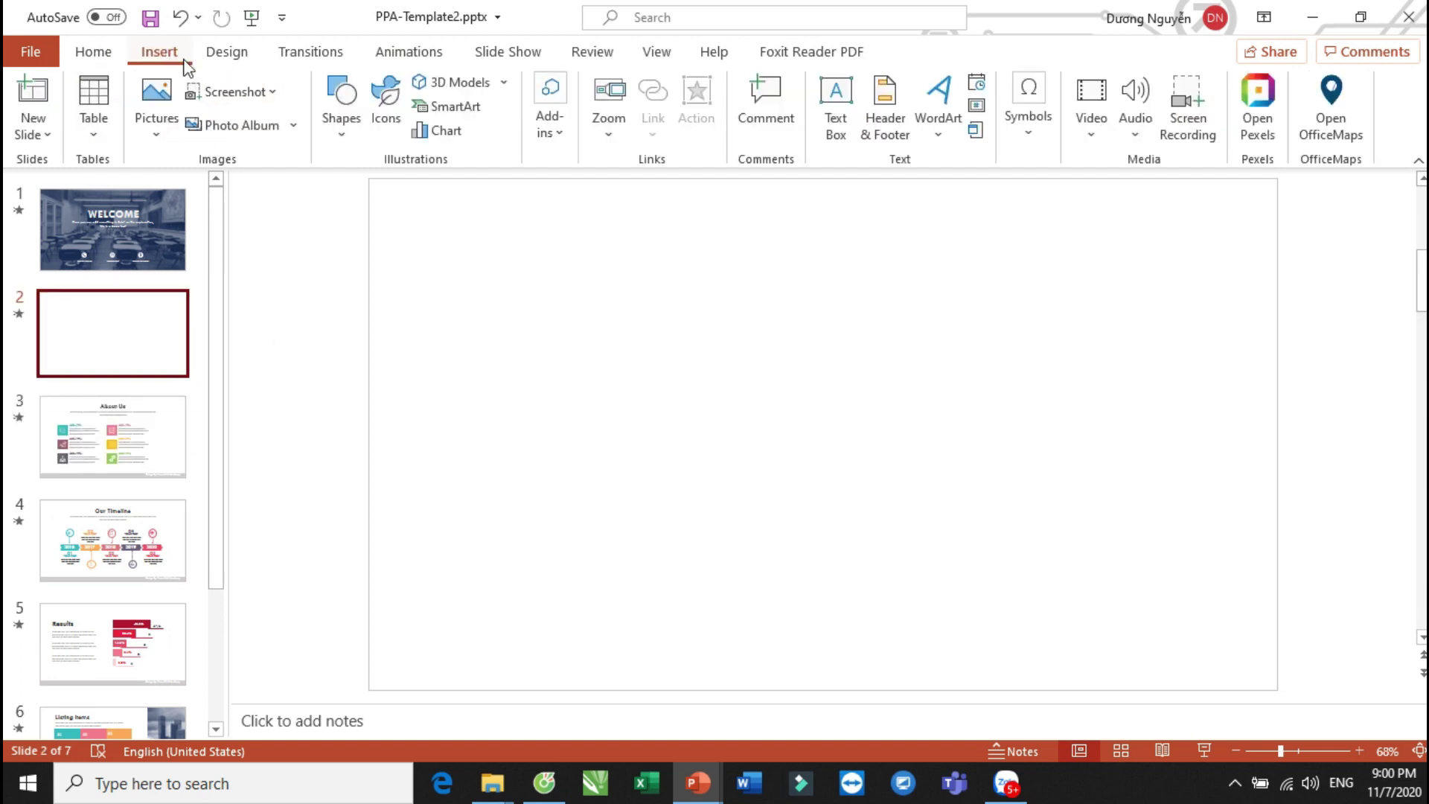
left_click(610, 134)
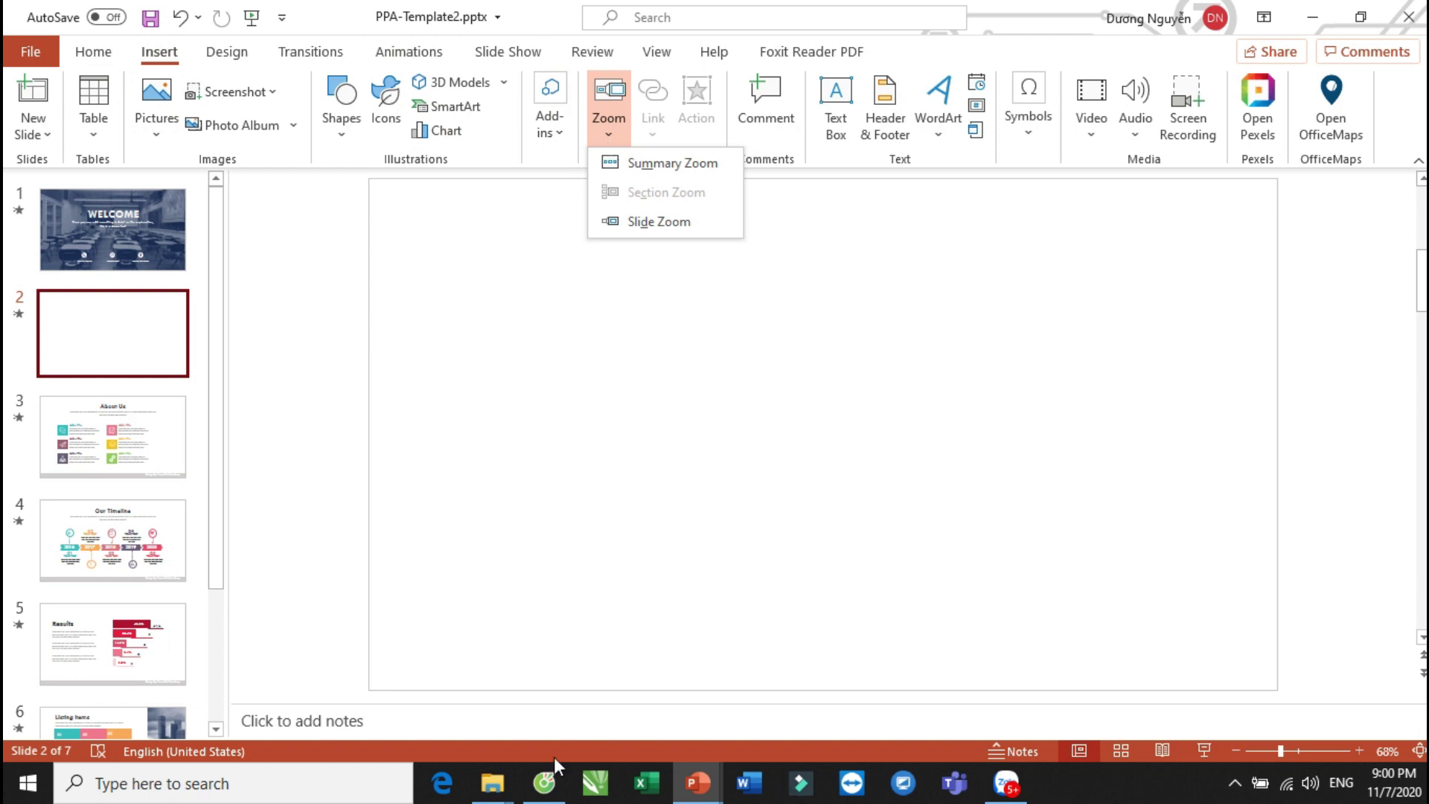
left_click(541, 728)
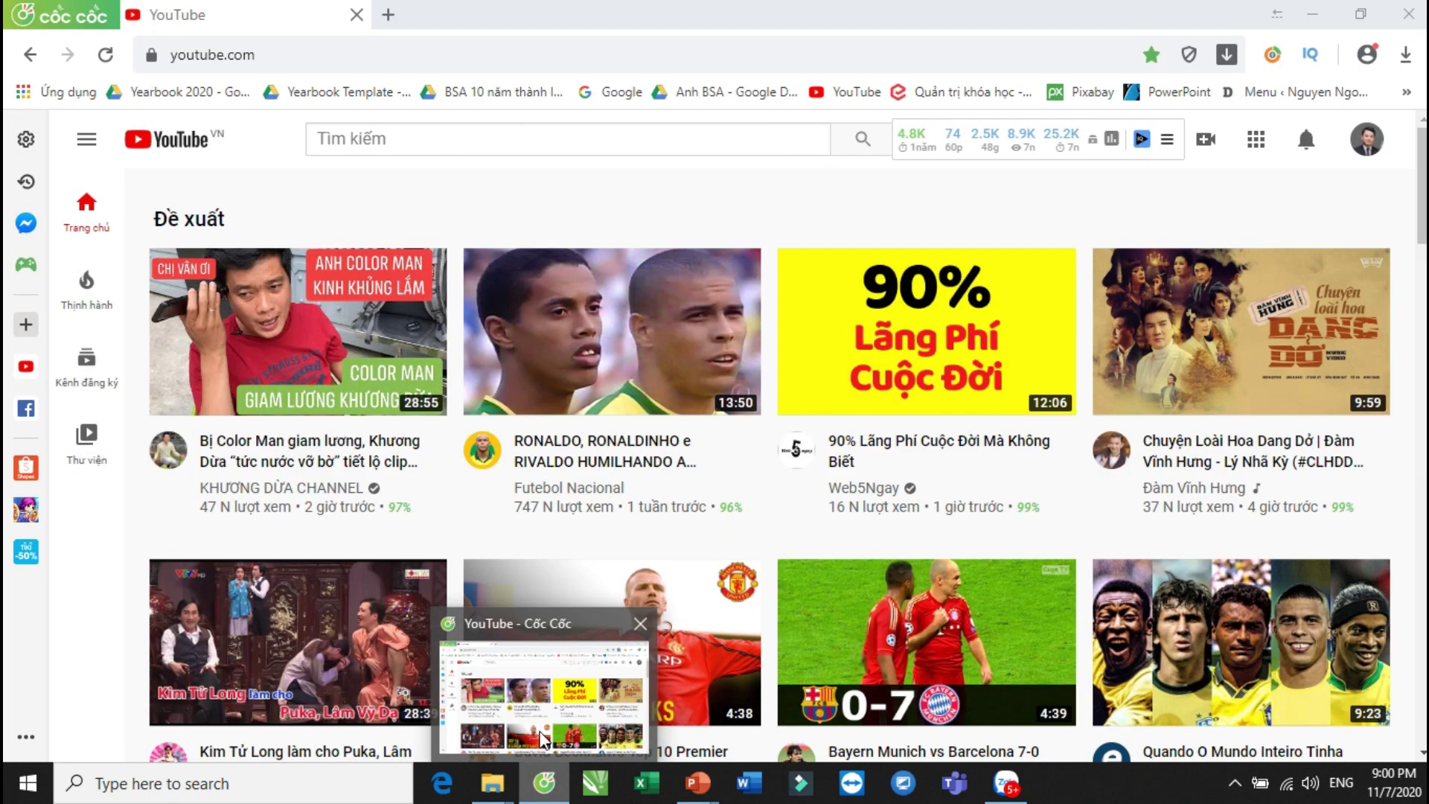
Open a new Cốc Cốc window, go to YouTube, and search for the presenter's channel.
left_click(542, 741)
right_click(544, 781)
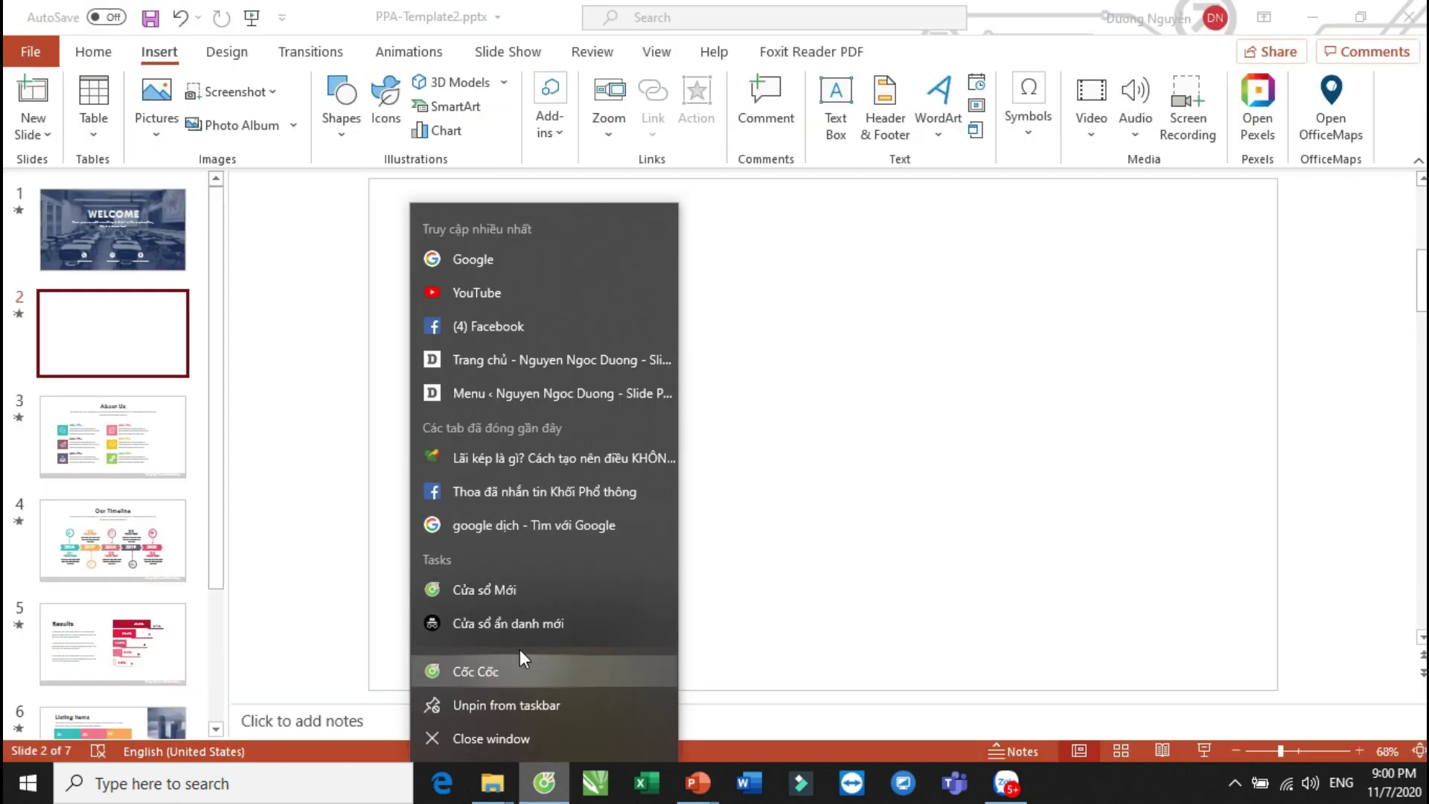
left_click(521, 669)
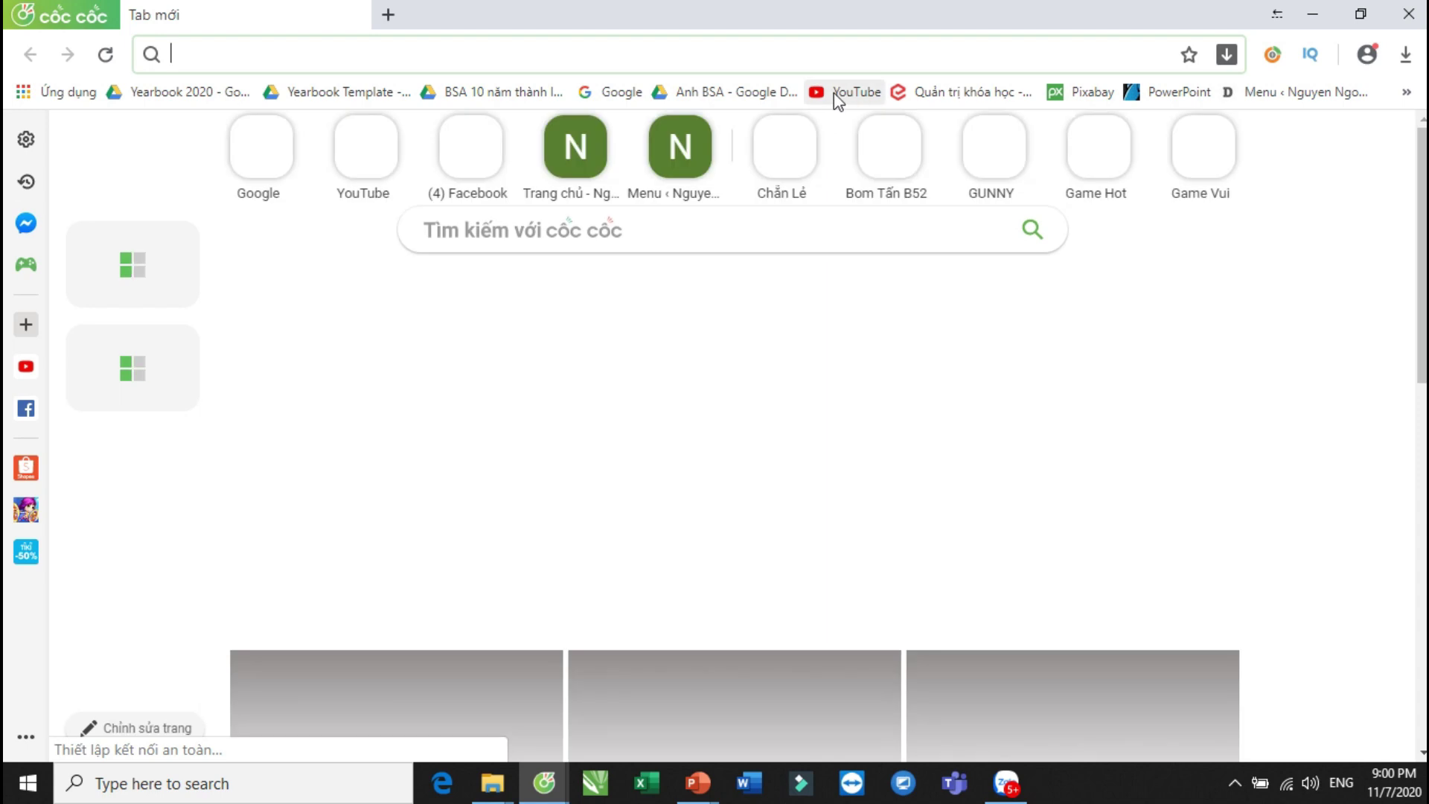
left_click(837, 95)
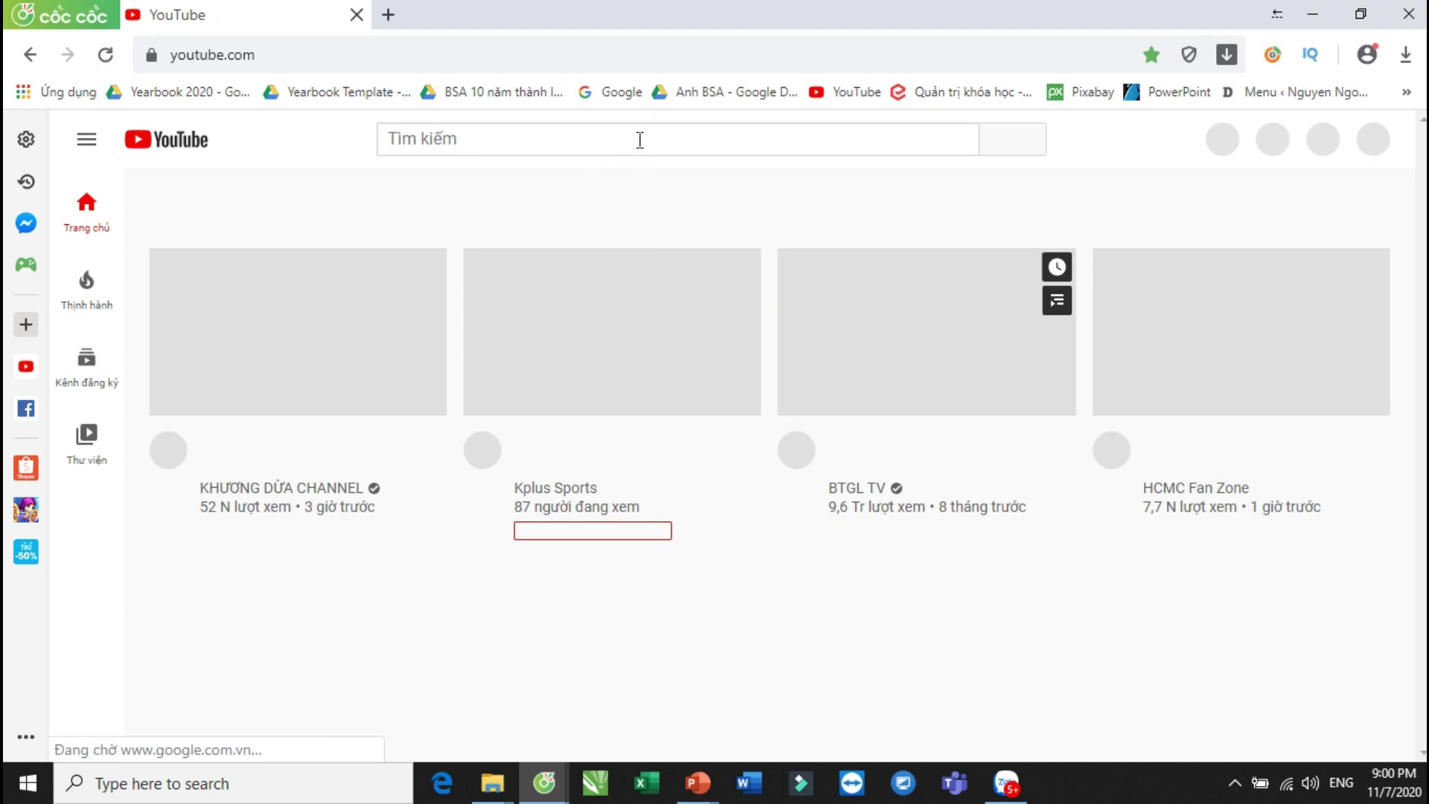
left_click(639, 140)
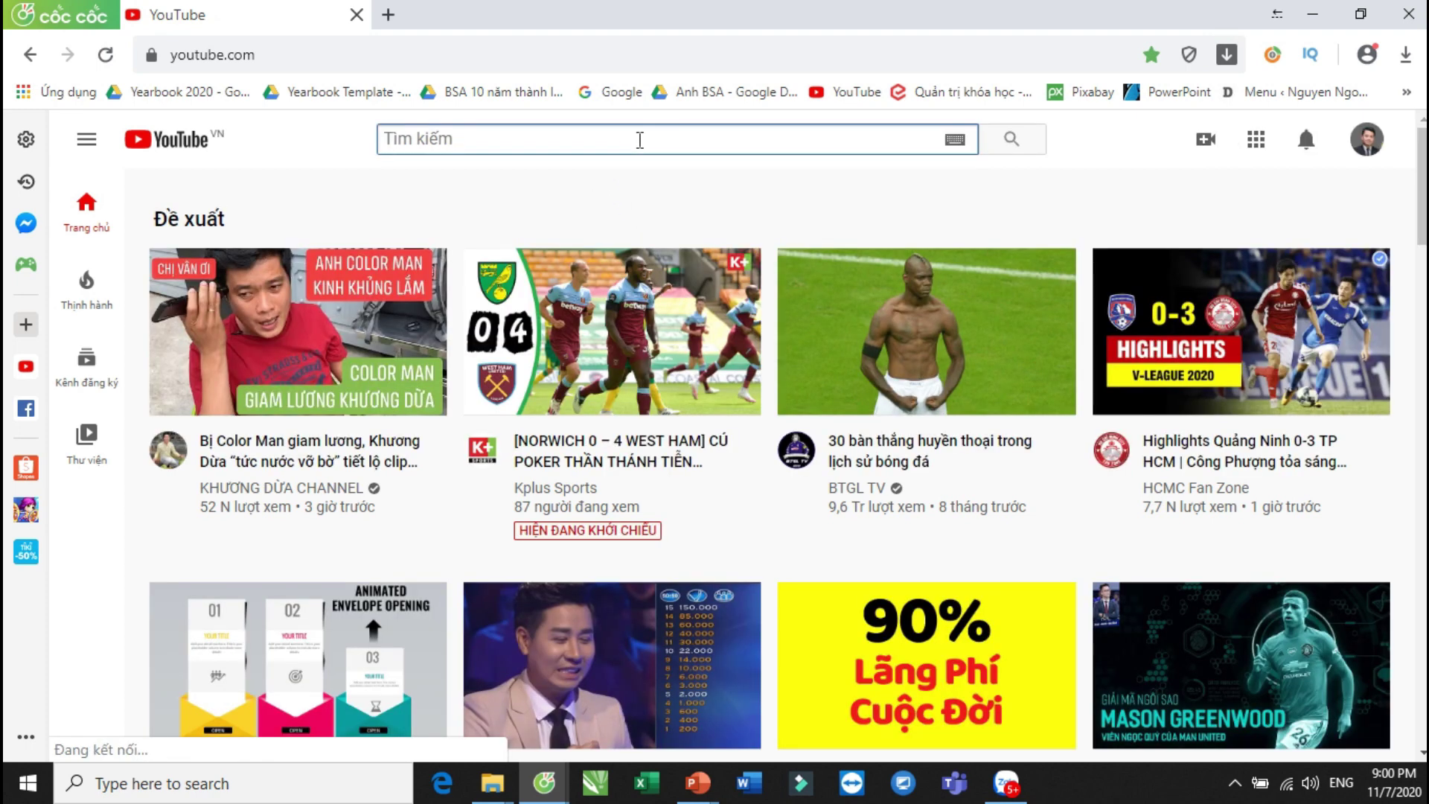
type("nguyễn ngọc")
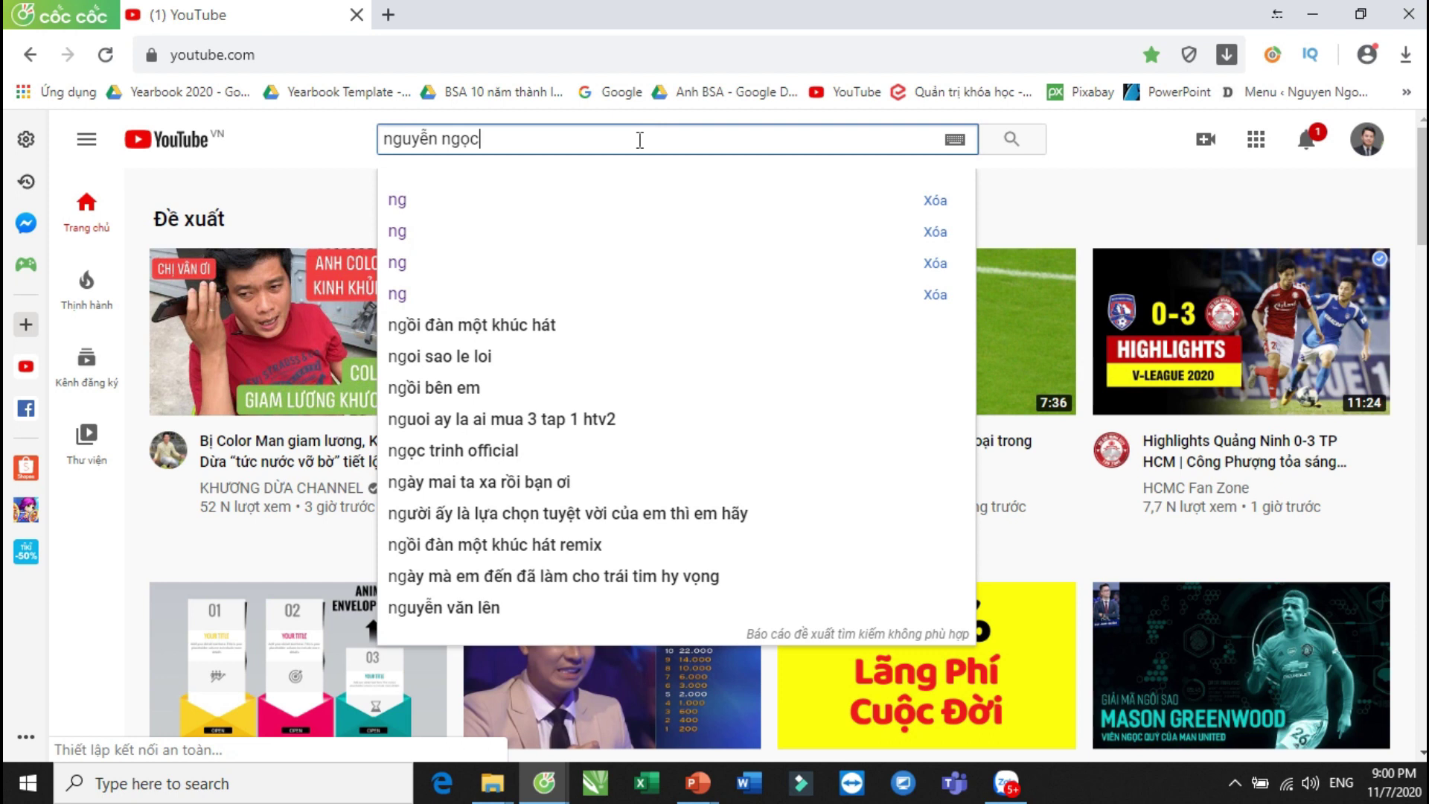
type(" dươ")
type("ng")
key("Return")
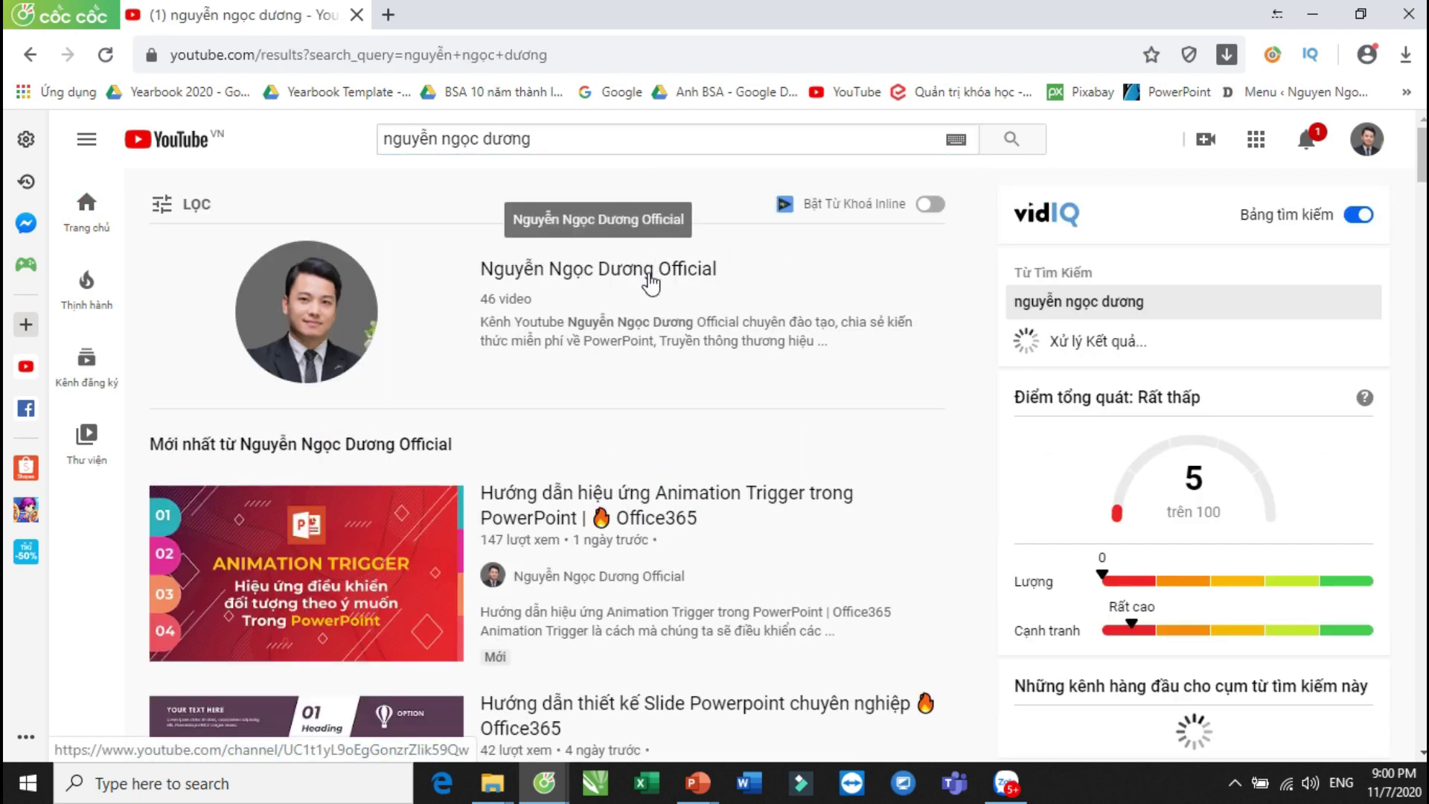
Open the channel's Videos tab, find the Slide Zoom tutorial, then return to PowerPoint.
left_click(652, 283)
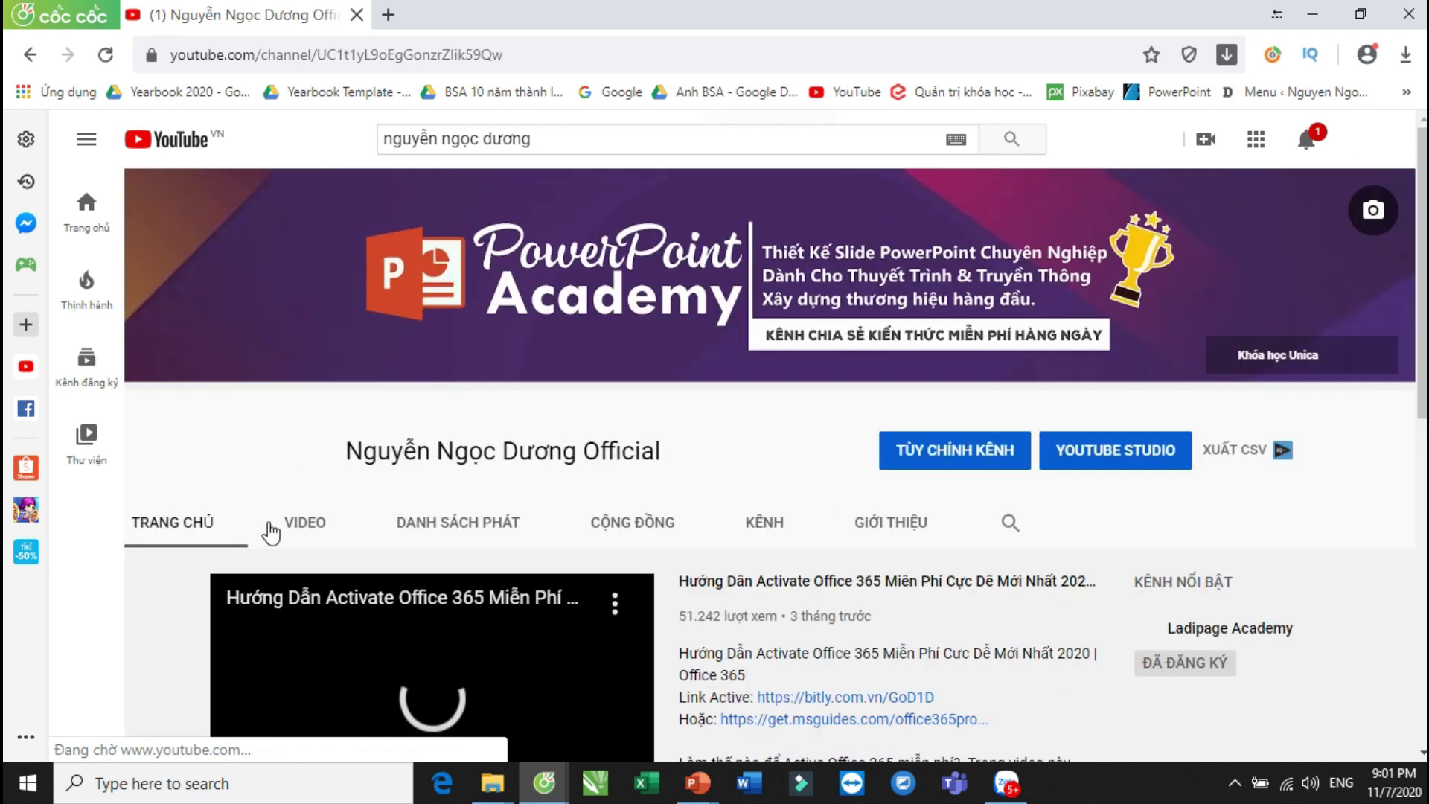
left_click(305, 527)
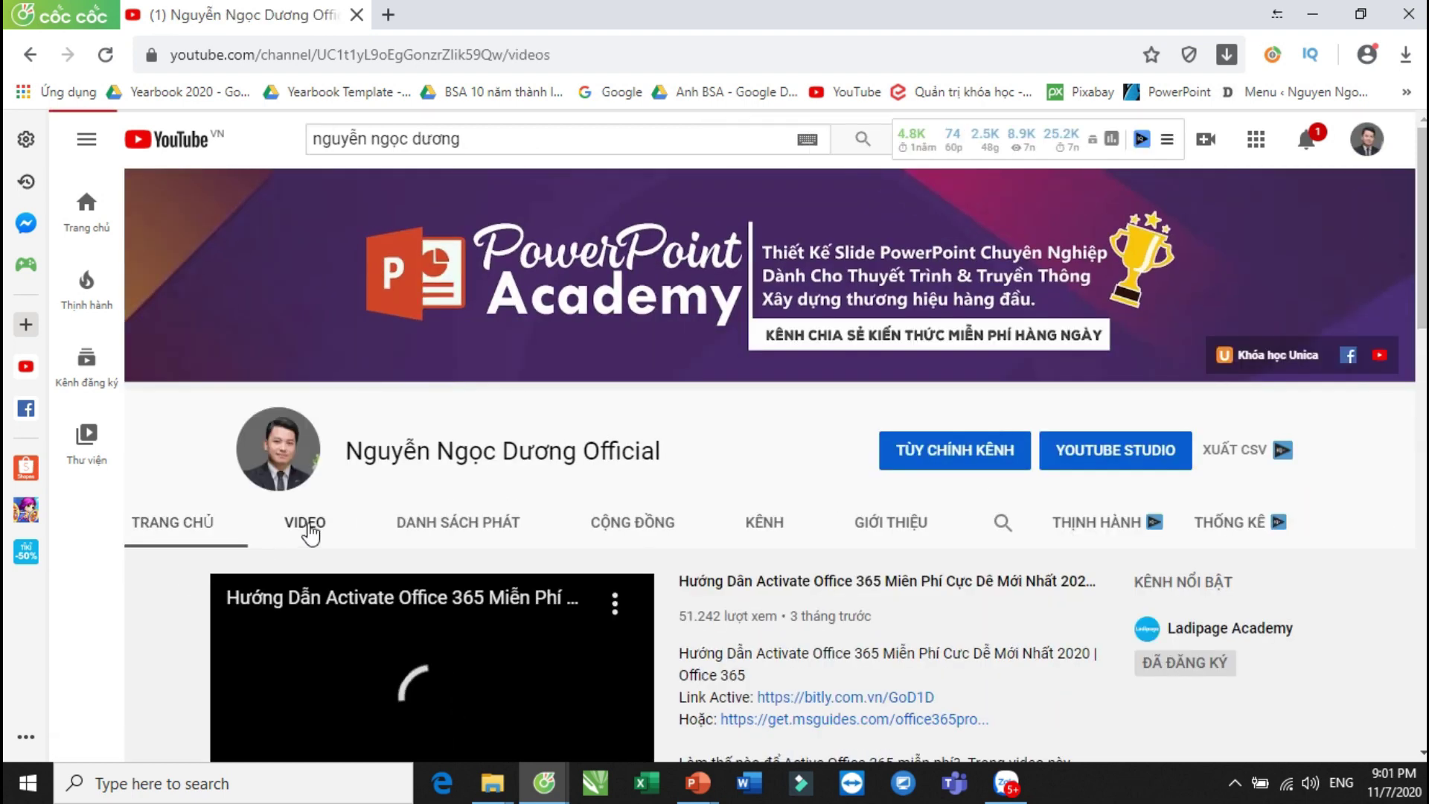
scroll(757, 559, "down", 3)
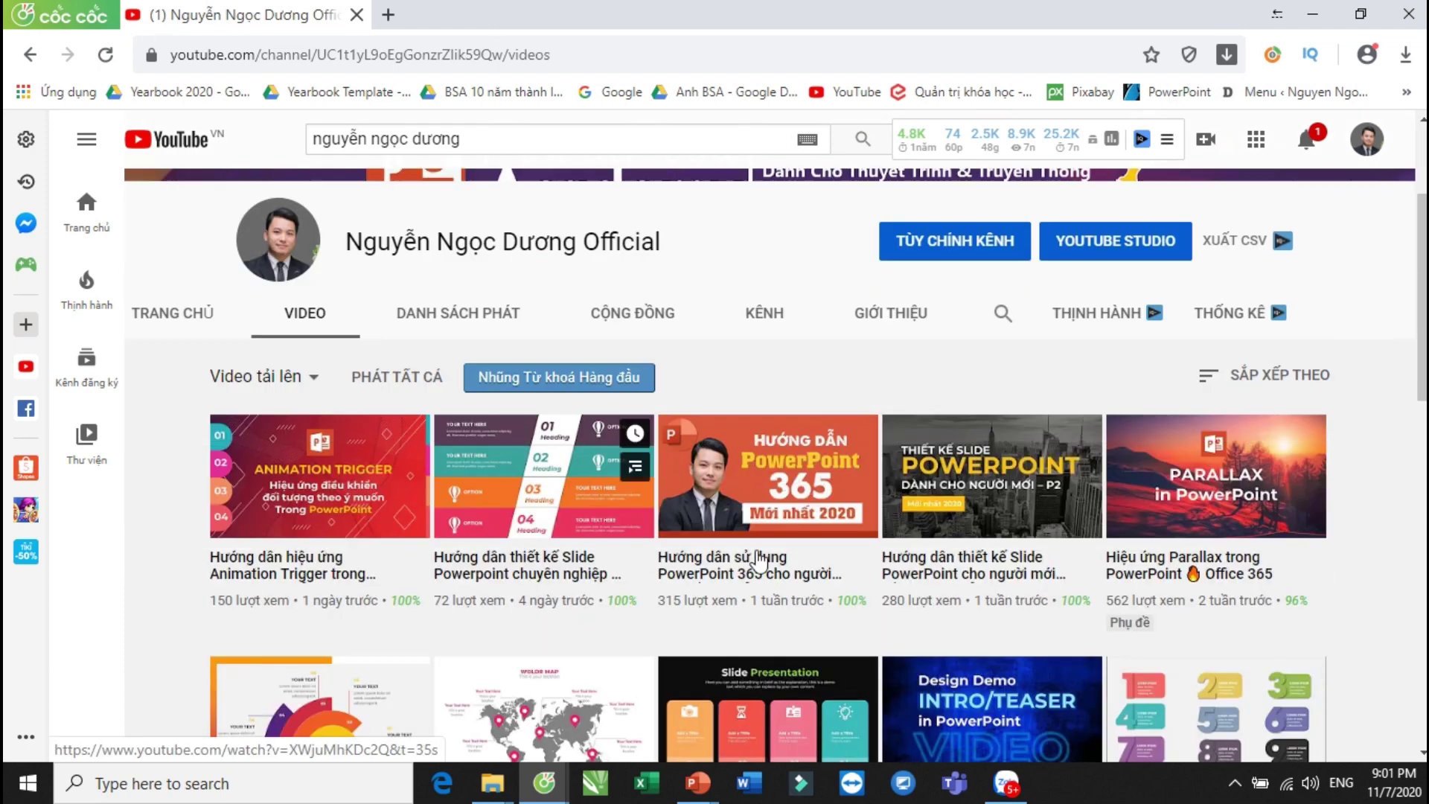
scroll(758, 558, "down", 5)
scroll(811, 562, "down", 9)
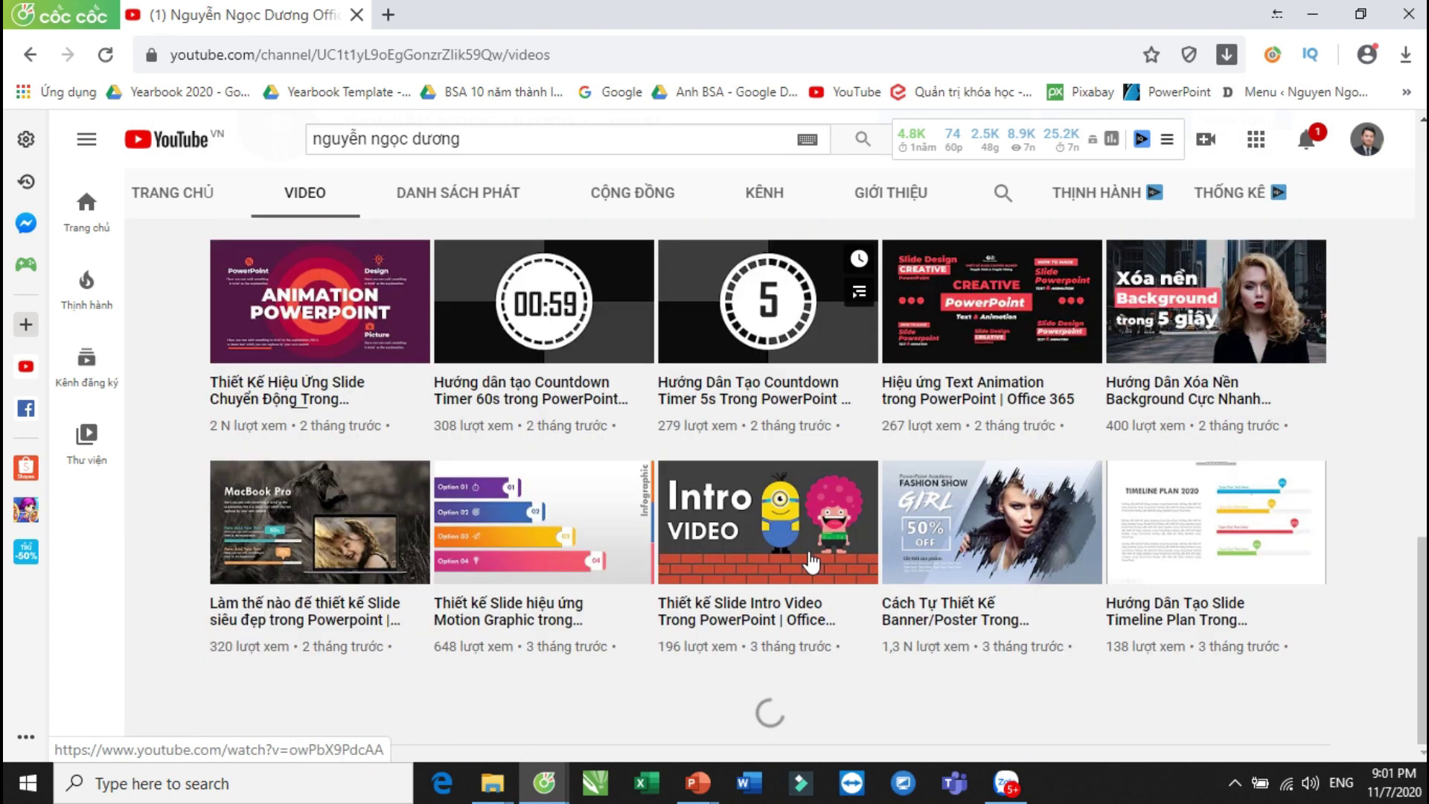
scroll(811, 561, "down", 4)
scroll(813, 560, "down", 4)
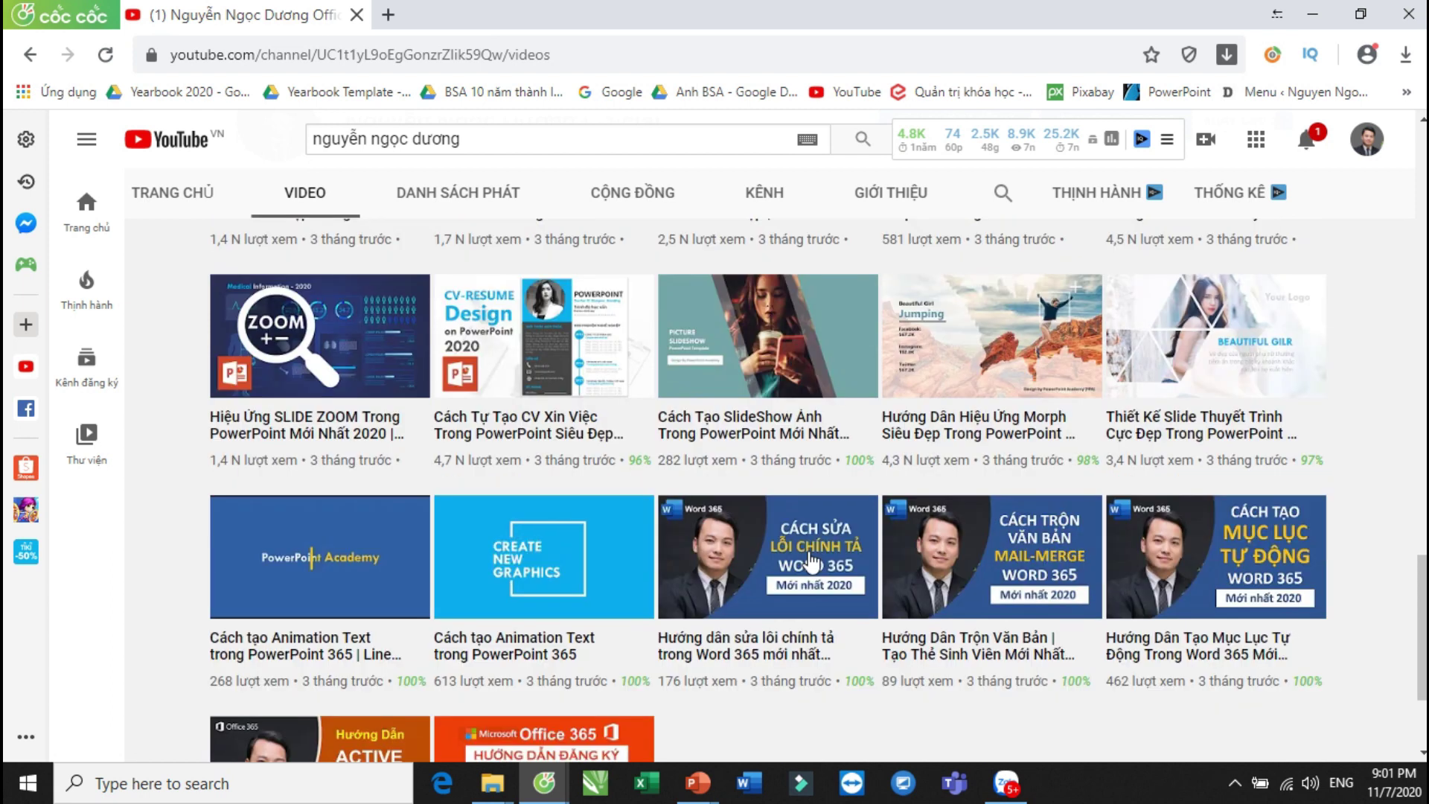
mouse_move(330, 368)
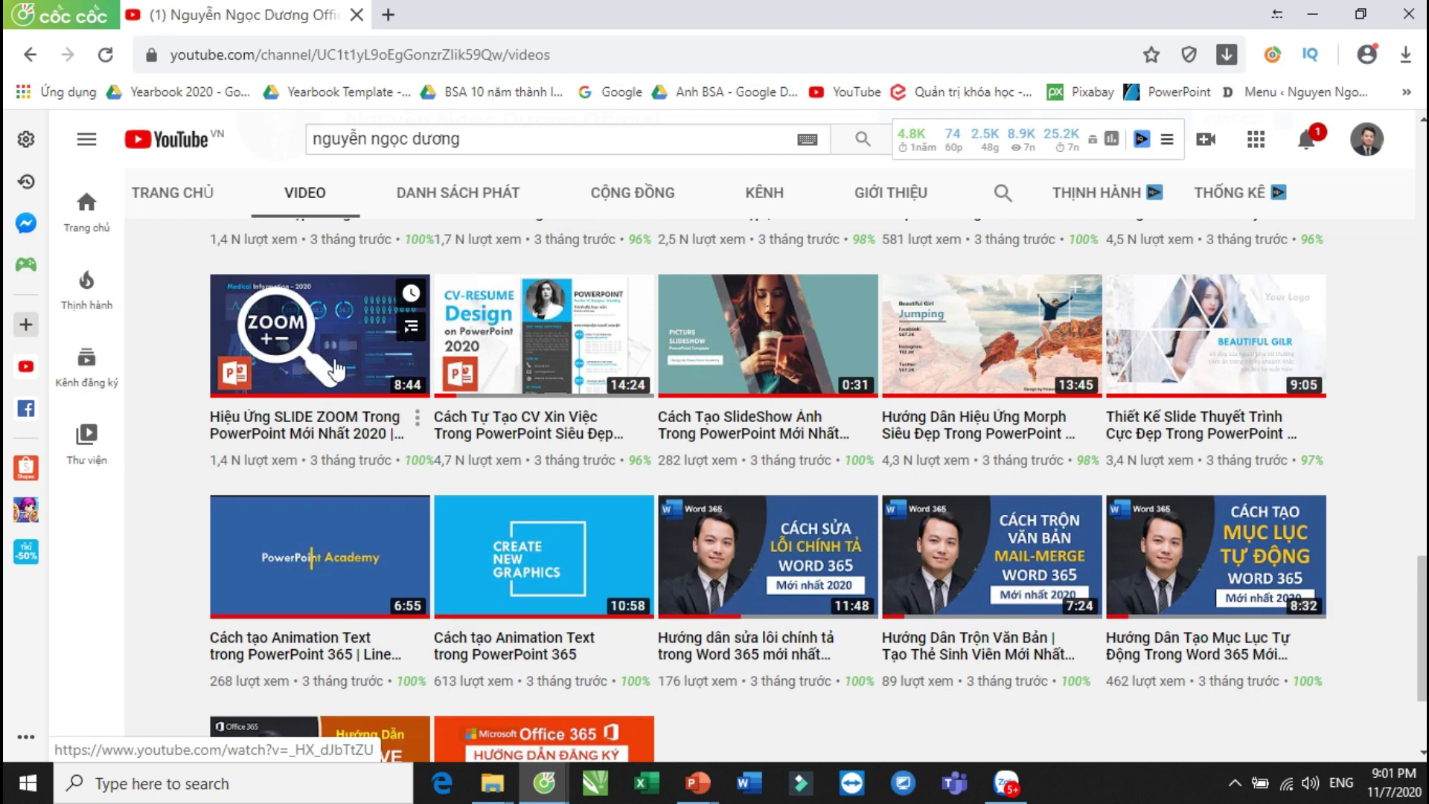
scroll(337, 368, "up", 3)
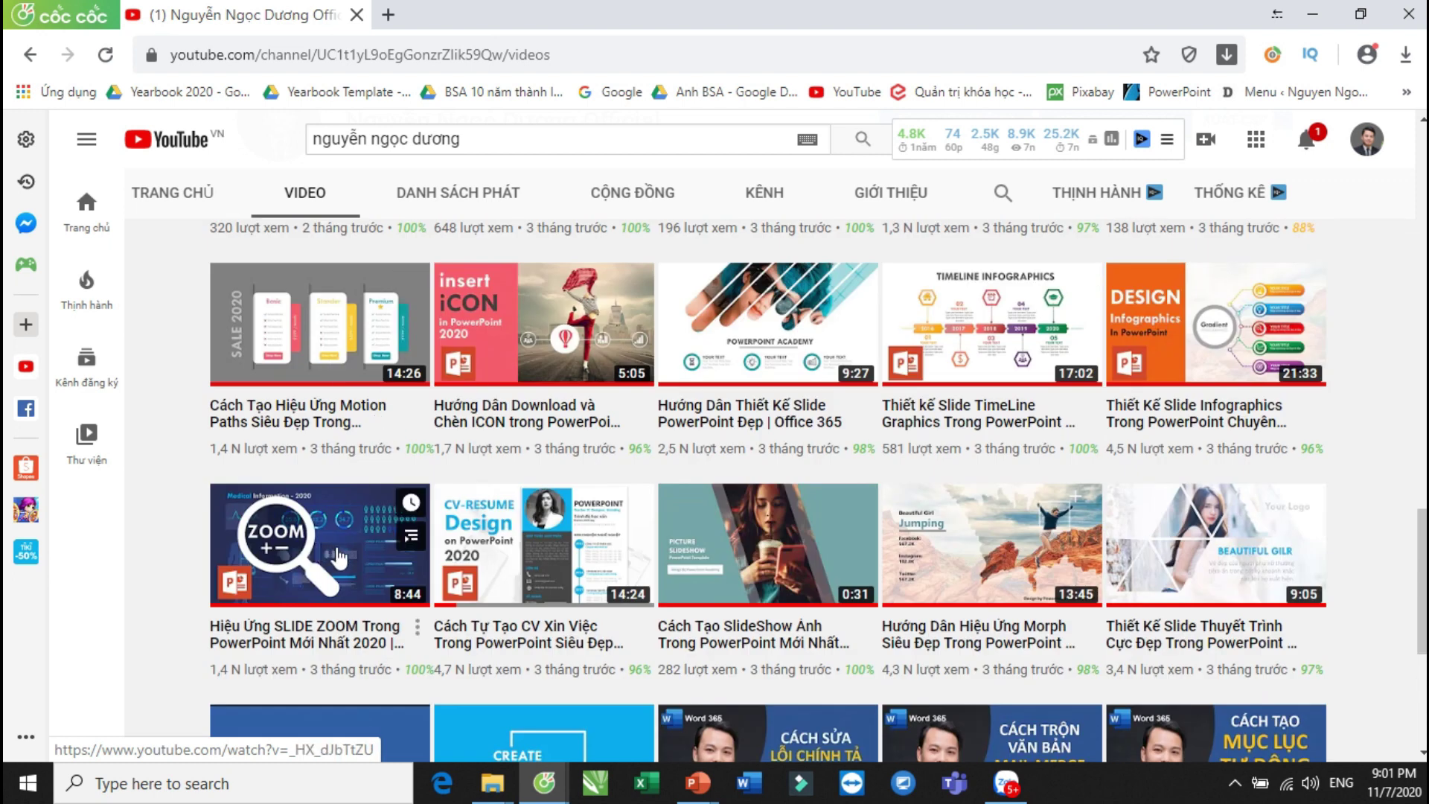
mouse_move(696, 783)
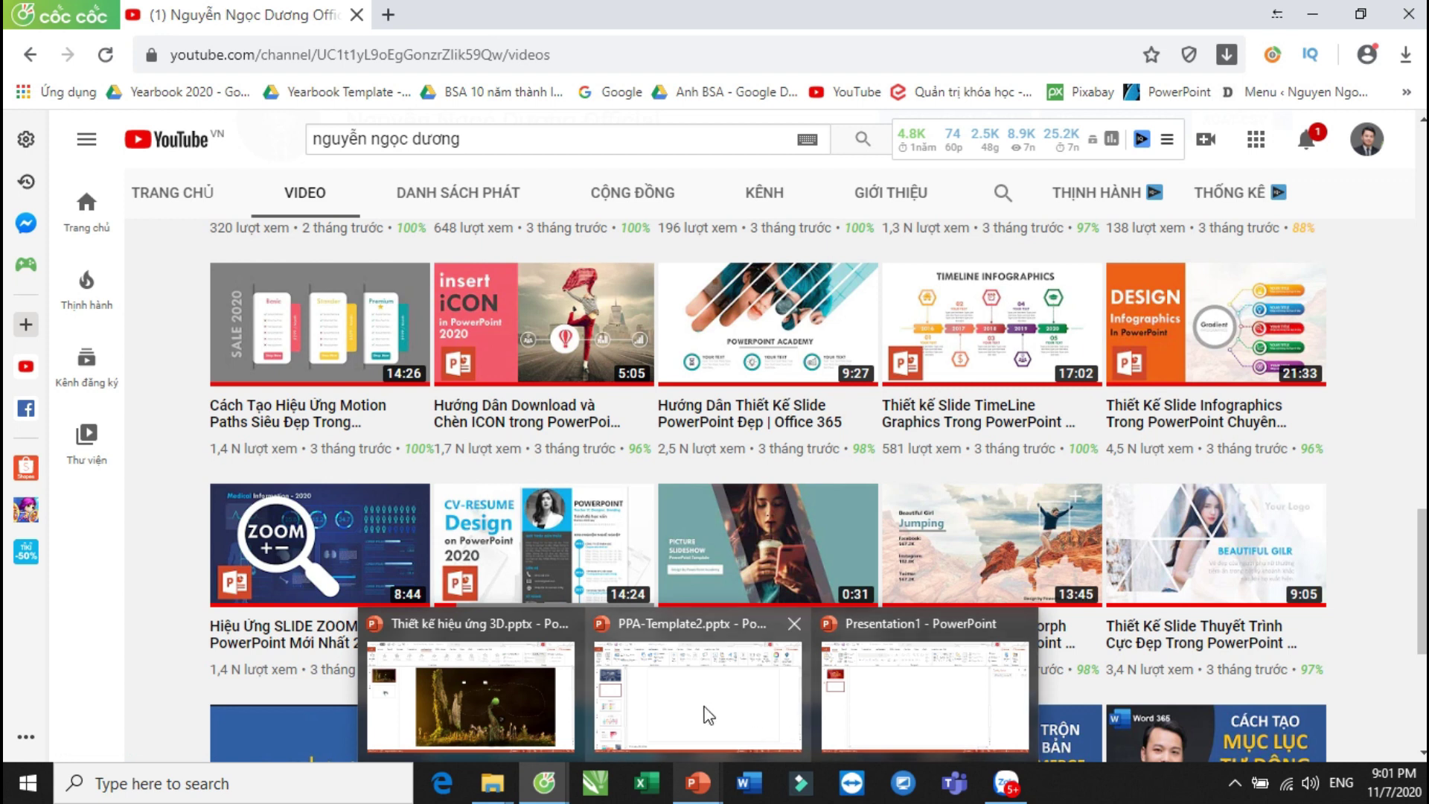
left_click(707, 715)
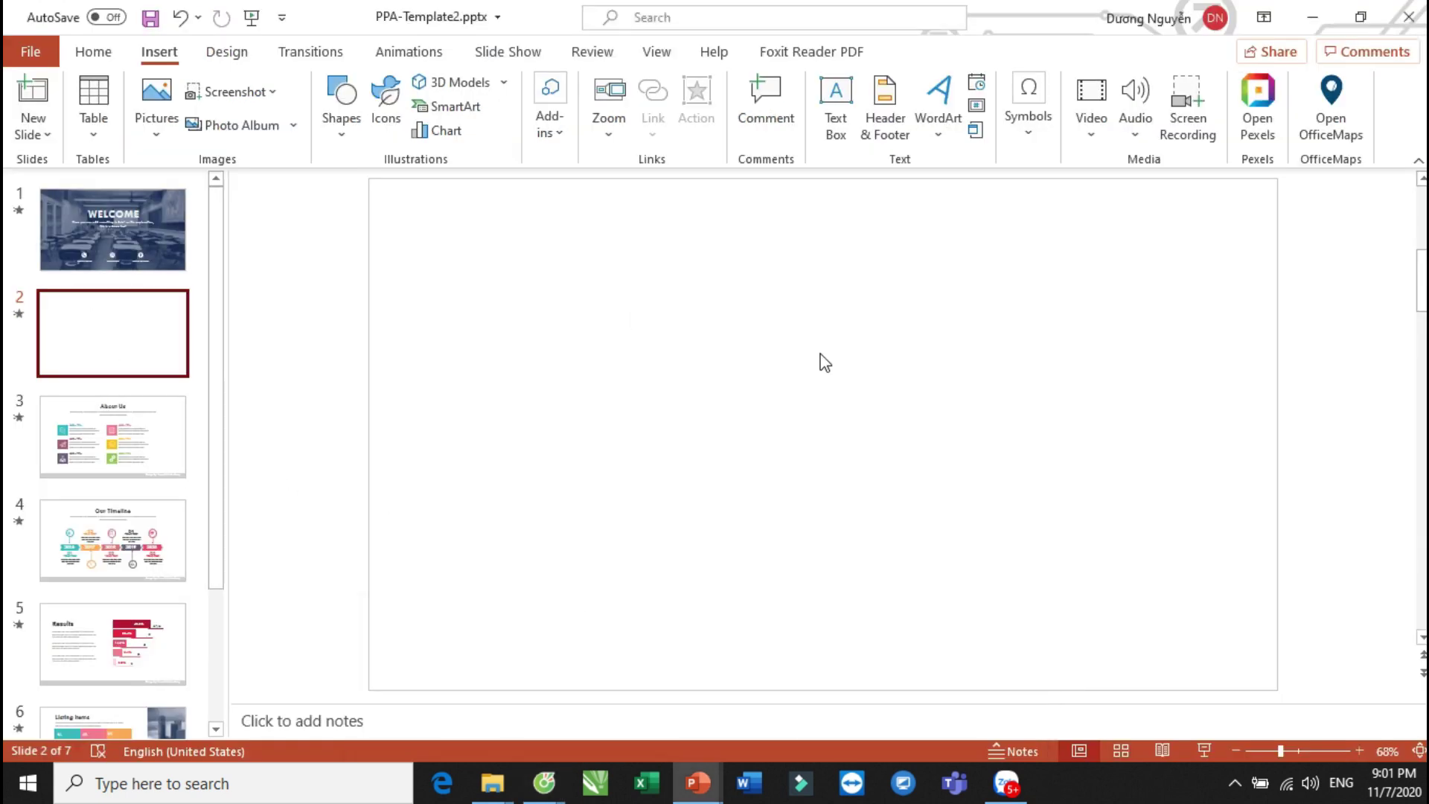
Insert a Summary Zoom of slides 3, 4, 5 and 6 and dismiss the tip.
left_click(610, 138)
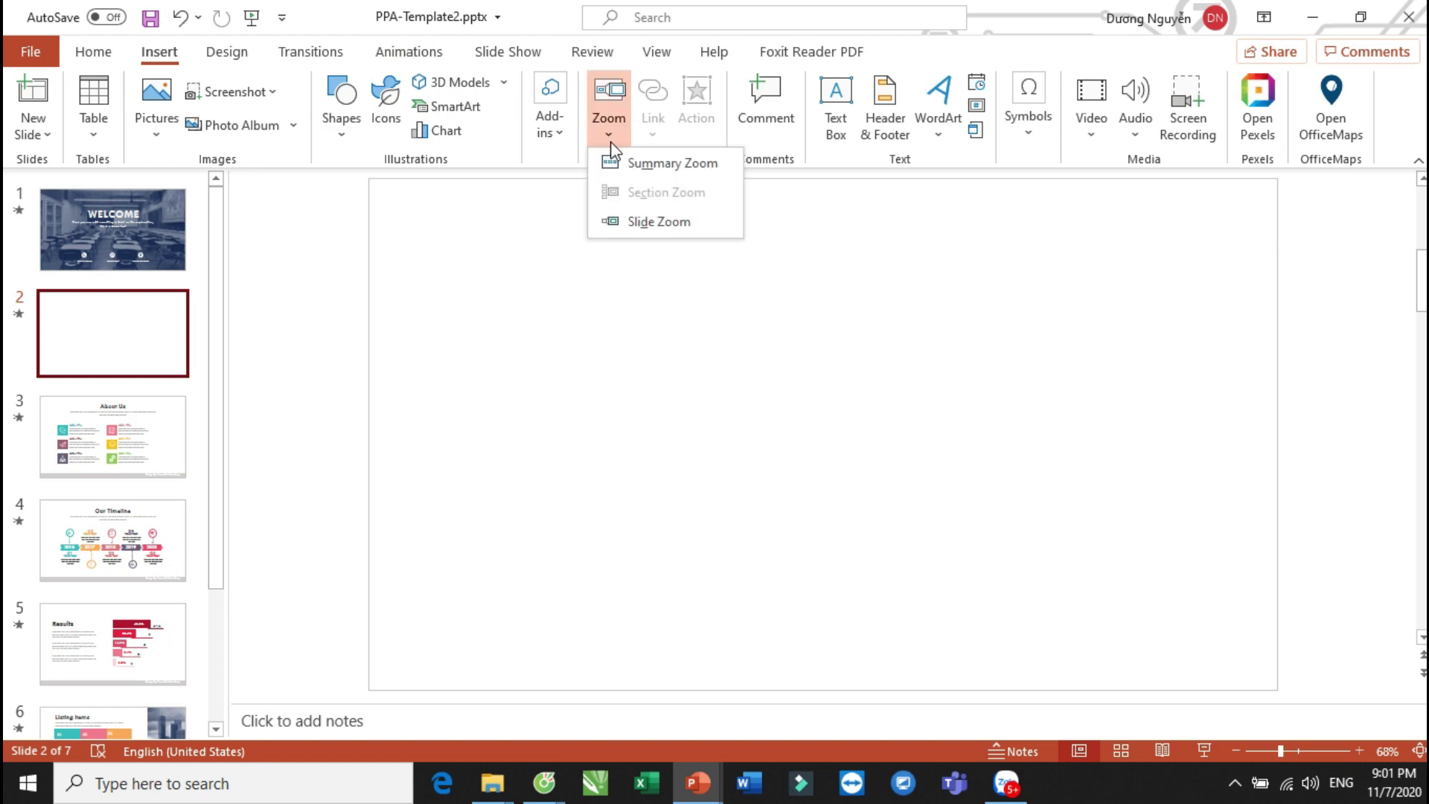
left_click(669, 165)
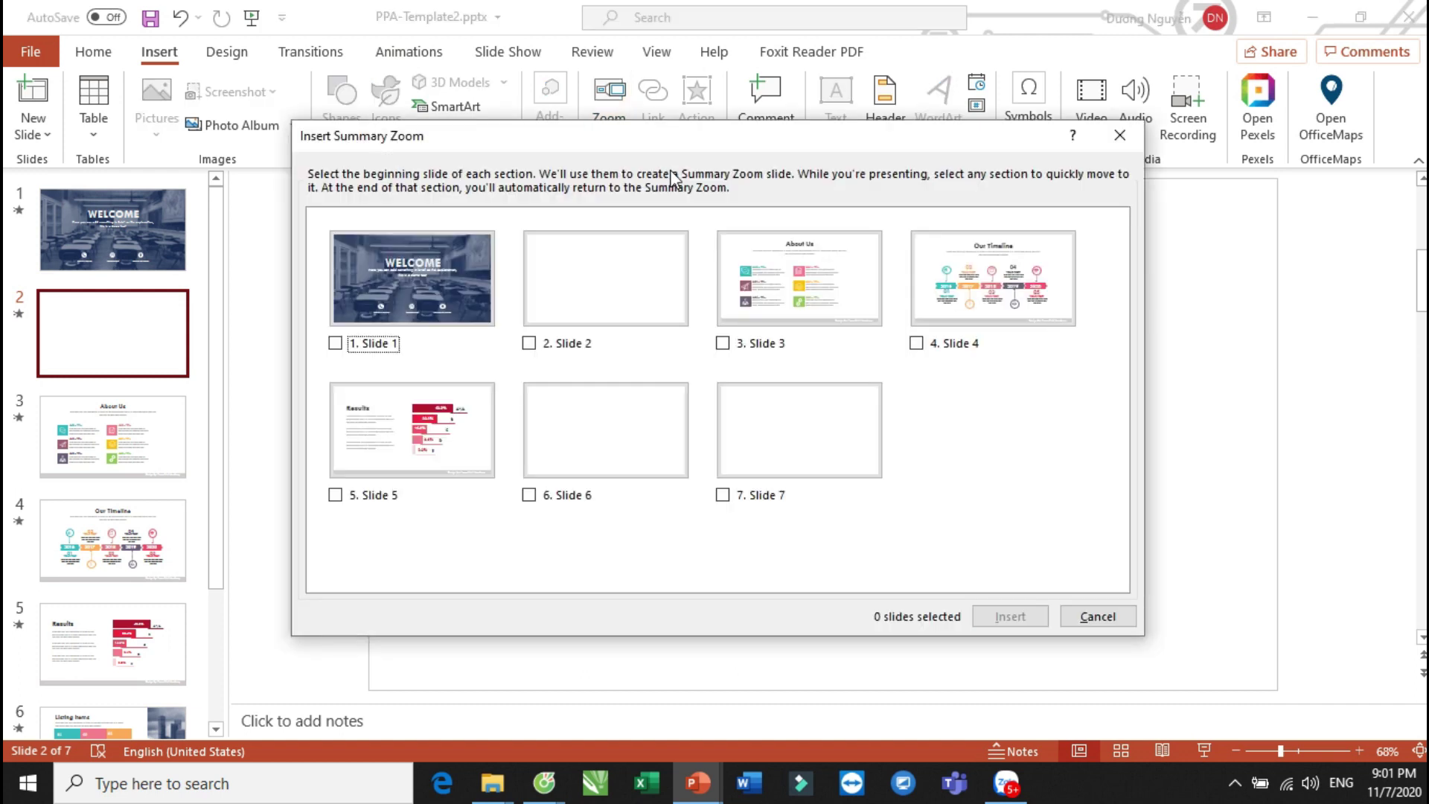
left_click(770, 333)
left_click(1018, 294)
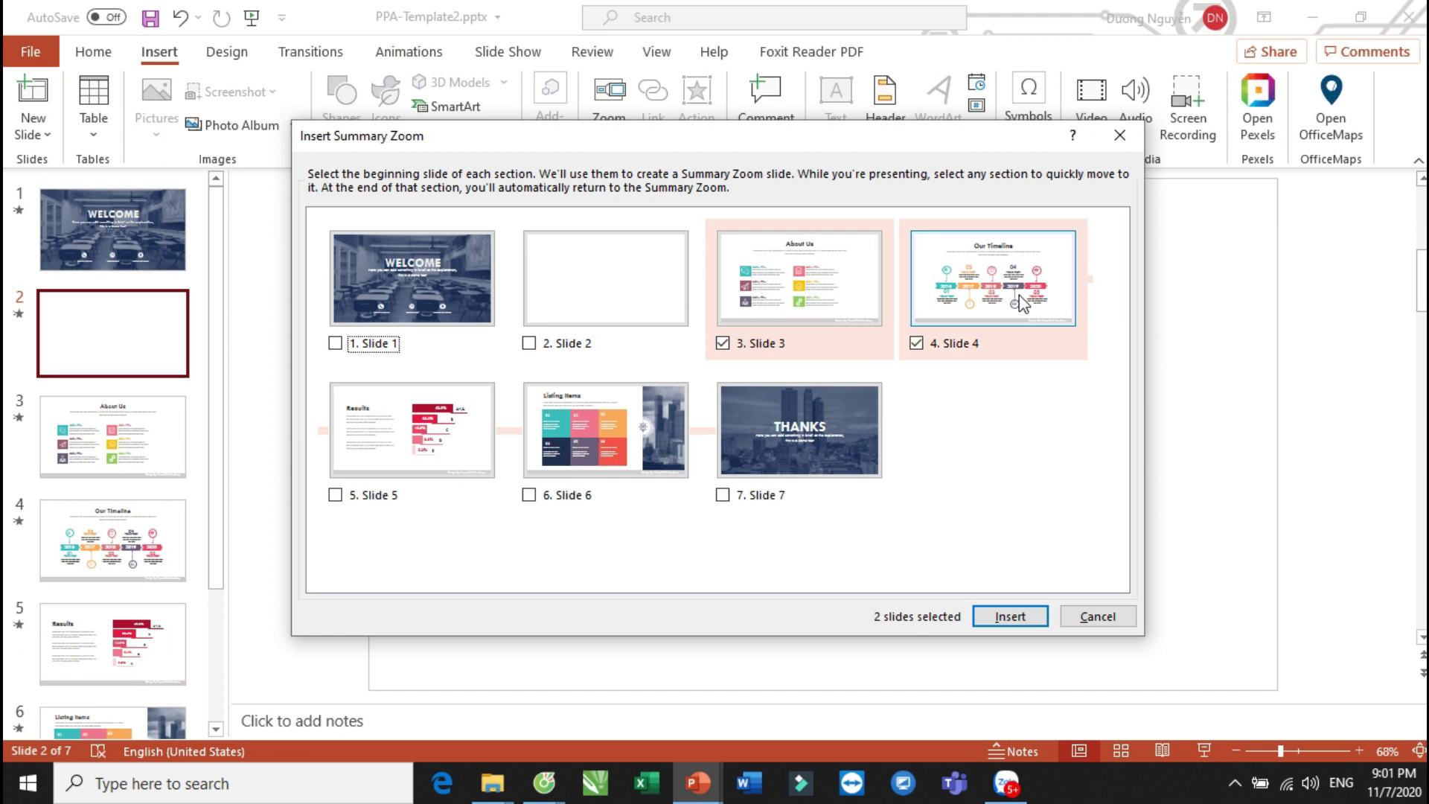
left_click(619, 434)
left_click(431, 432)
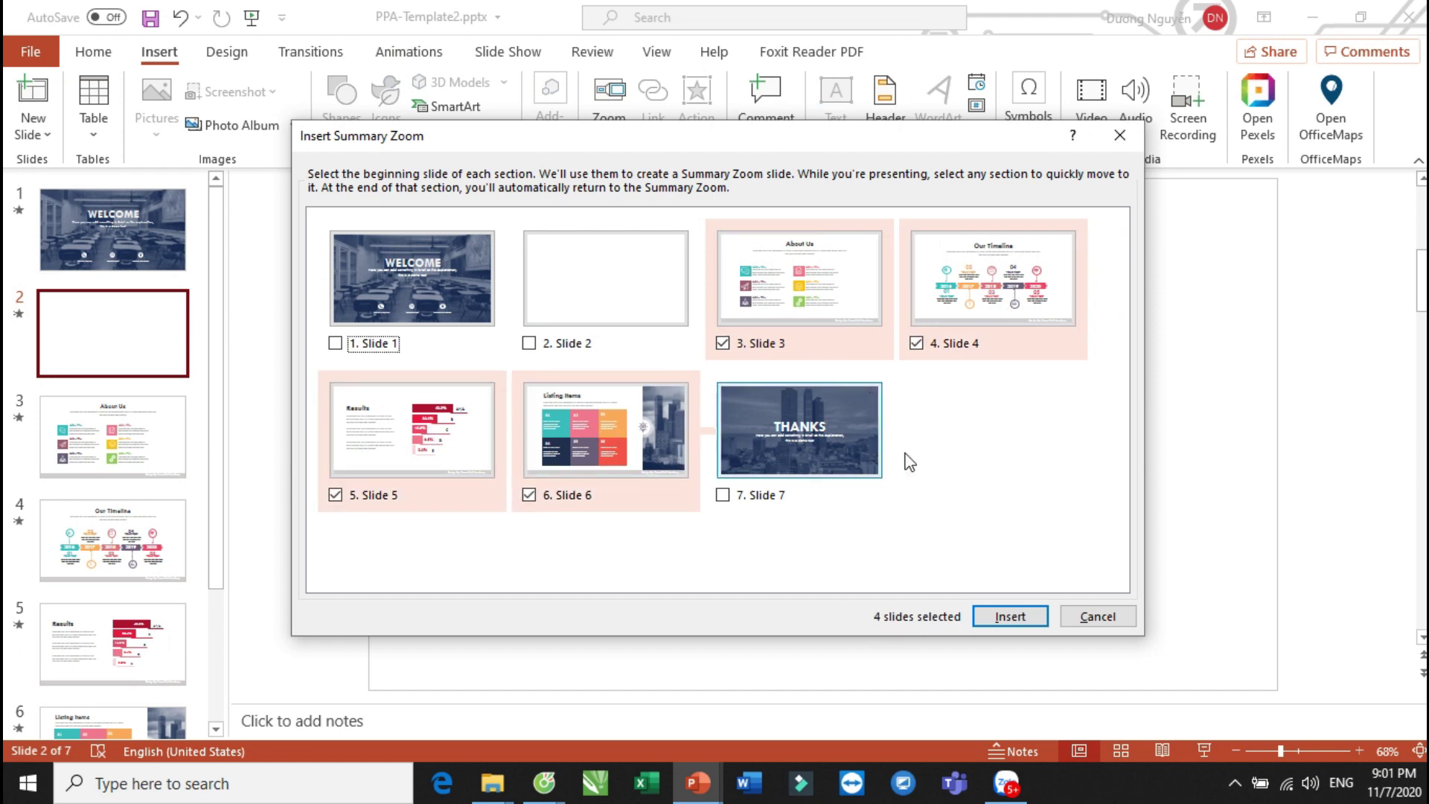
left_click(1013, 618)
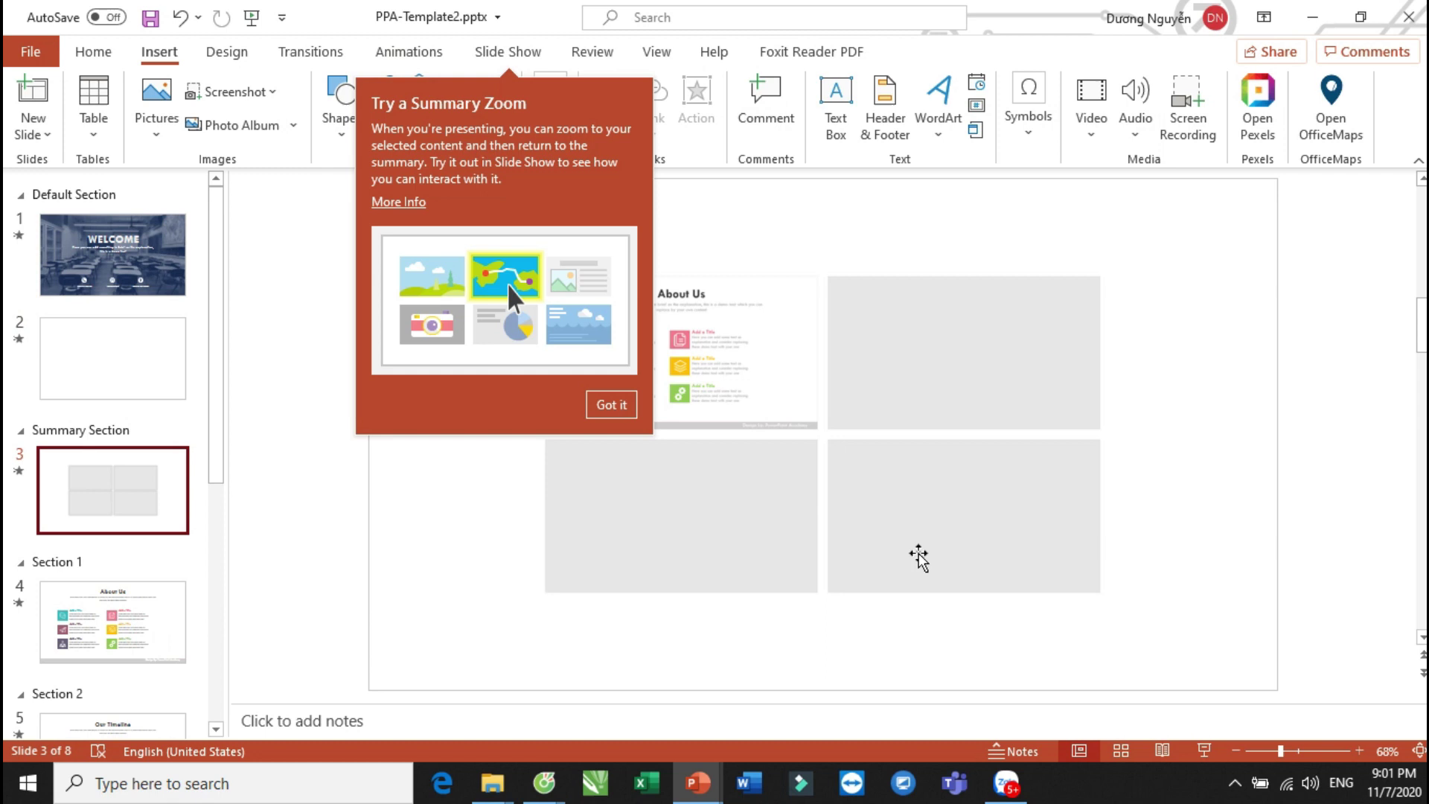
left_click(630, 418)
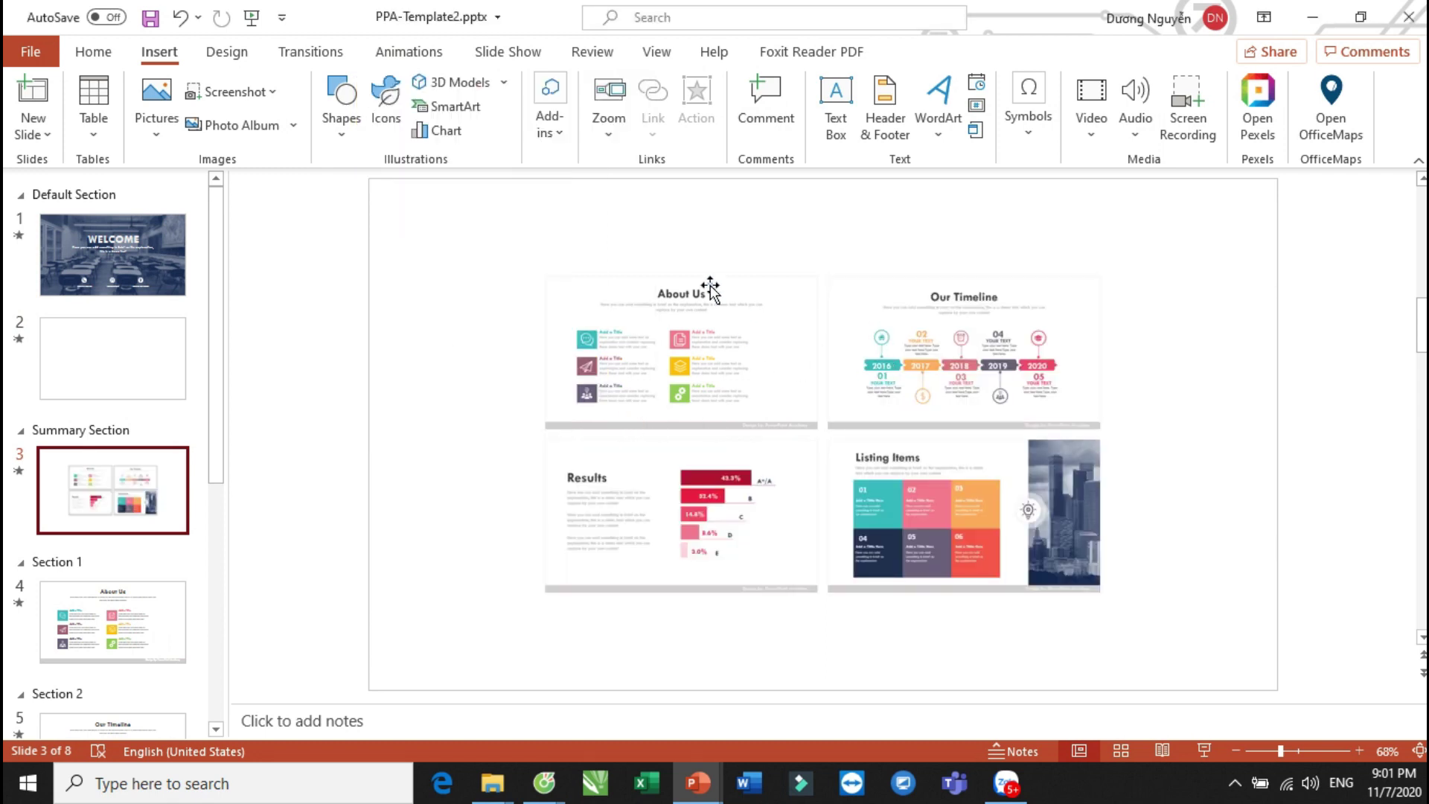
mouse_move(481, 240)
left_mouse_down()
mouse_move(1093, 552)
mouse_move(1221, 640)
left_mouse_up()
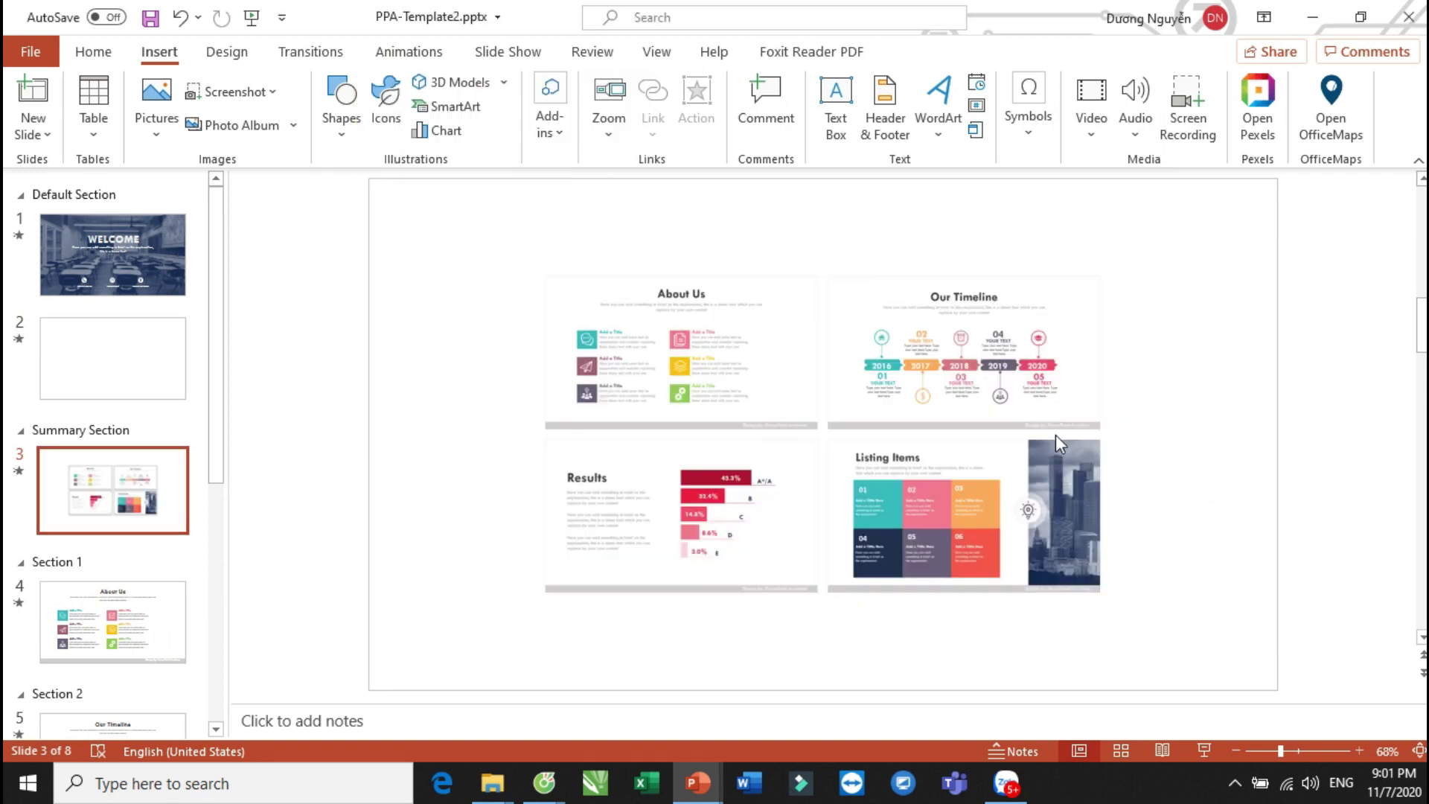
left_click(994, 402)
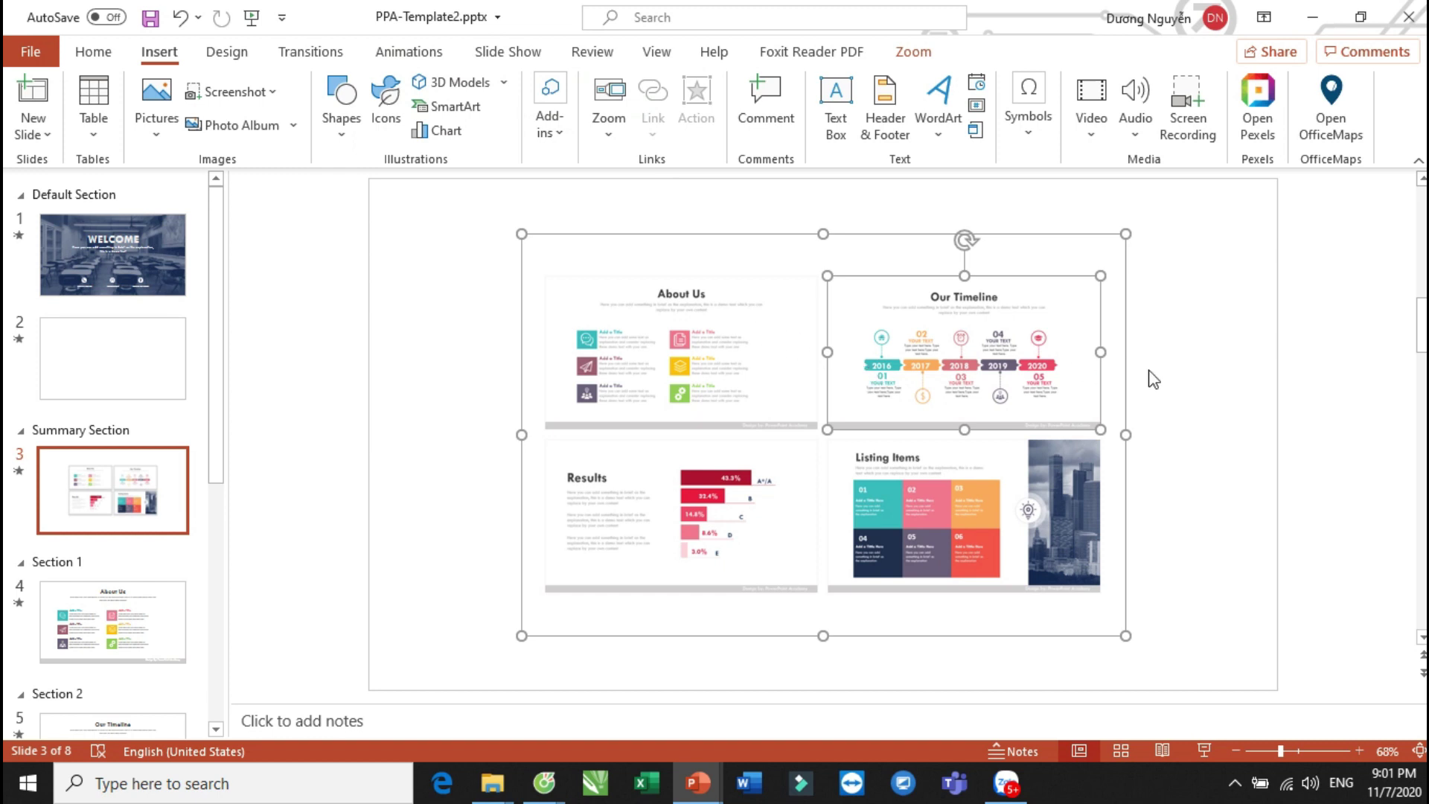
left_click(1199, 381)
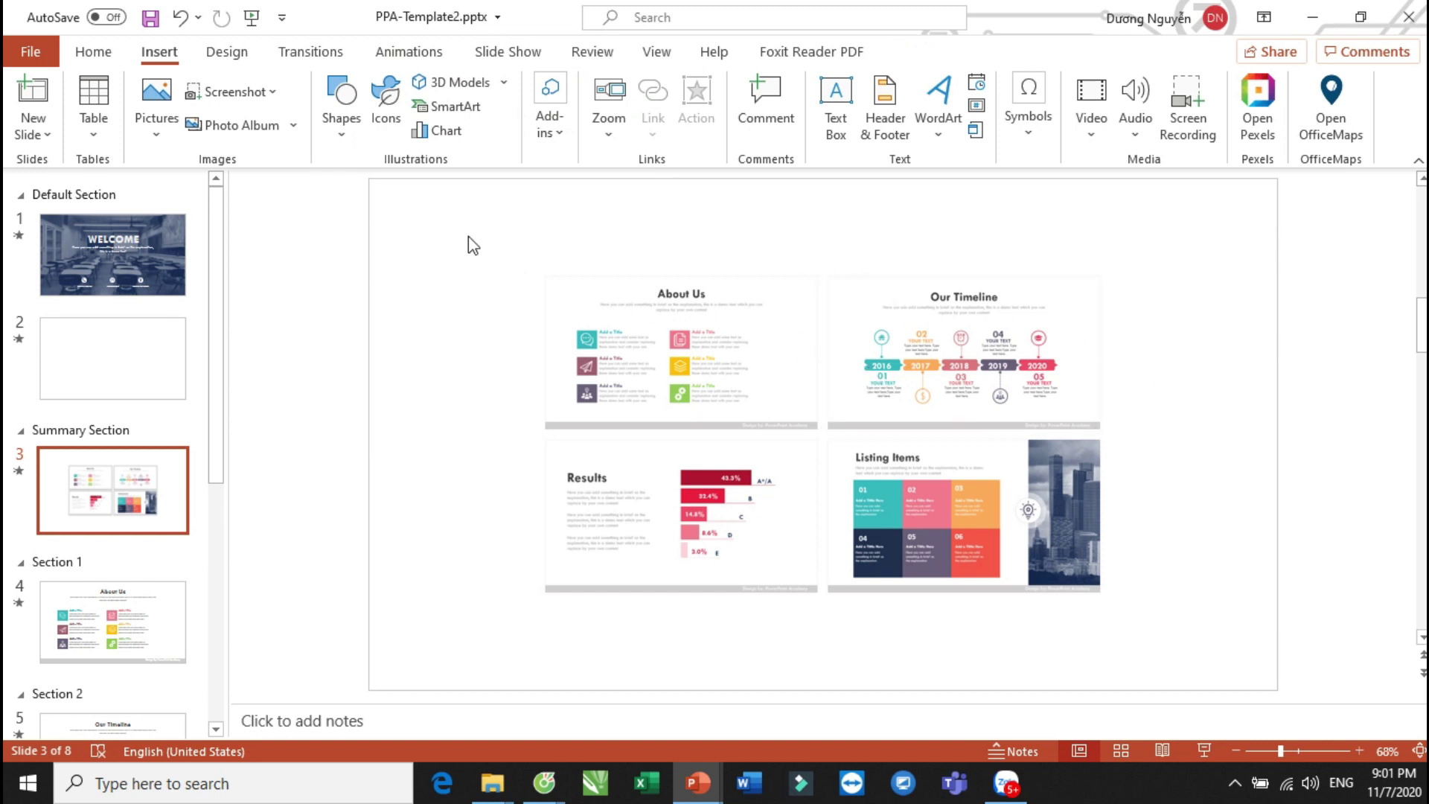
Present the summary slide, zooming into About Us, Our Timeline, Results, then Listing Items.
left_click(1203, 750)
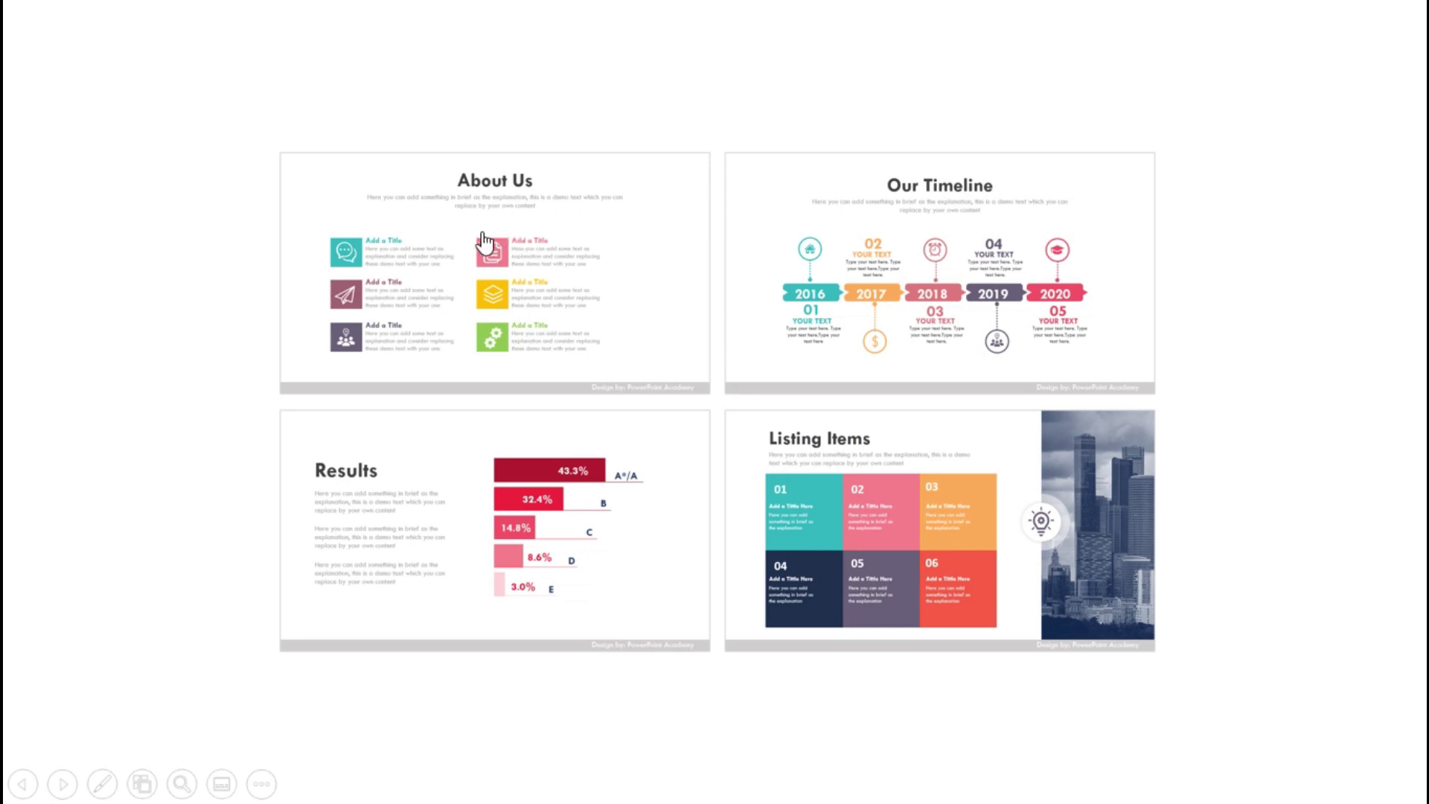
left_click(474, 260)
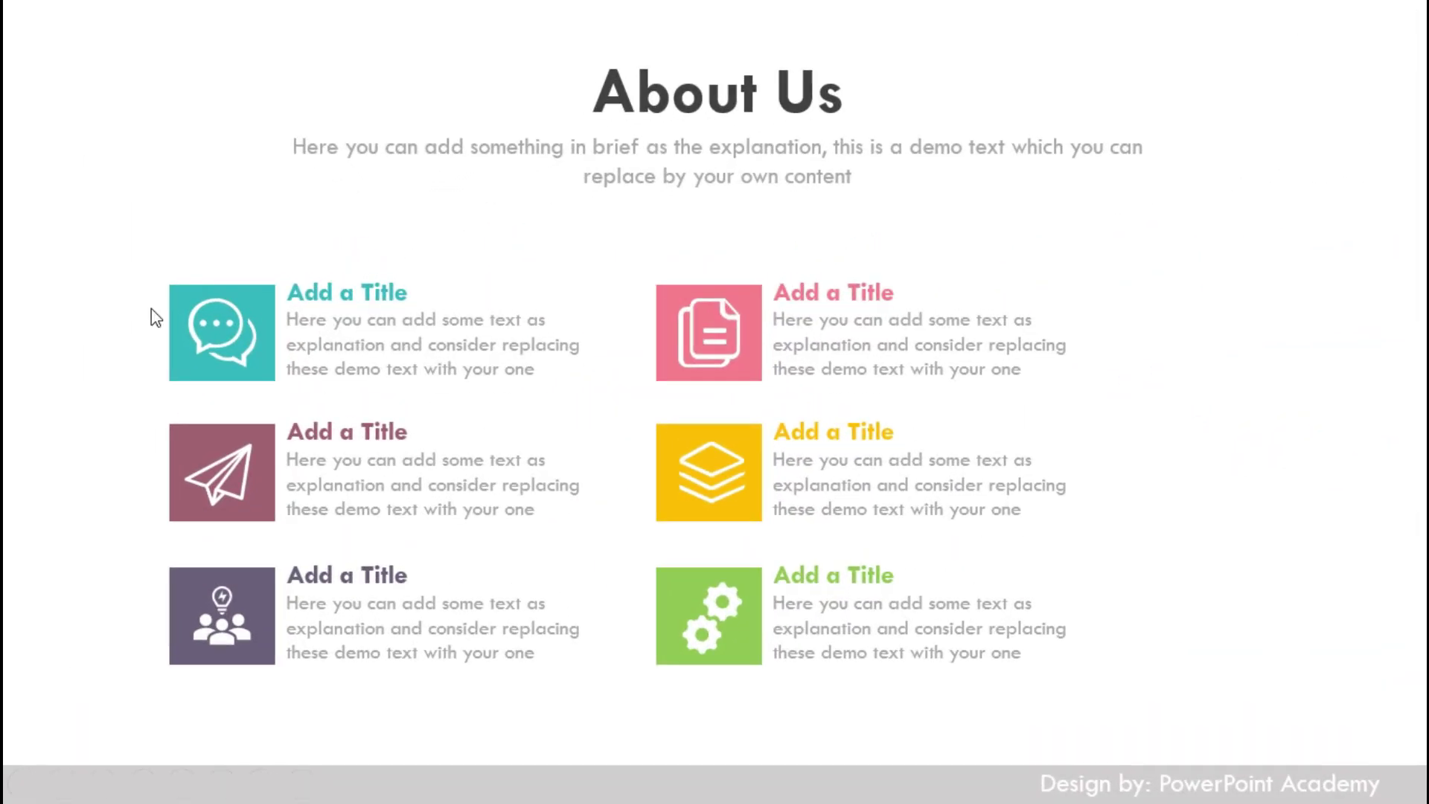
left_click(624, 420)
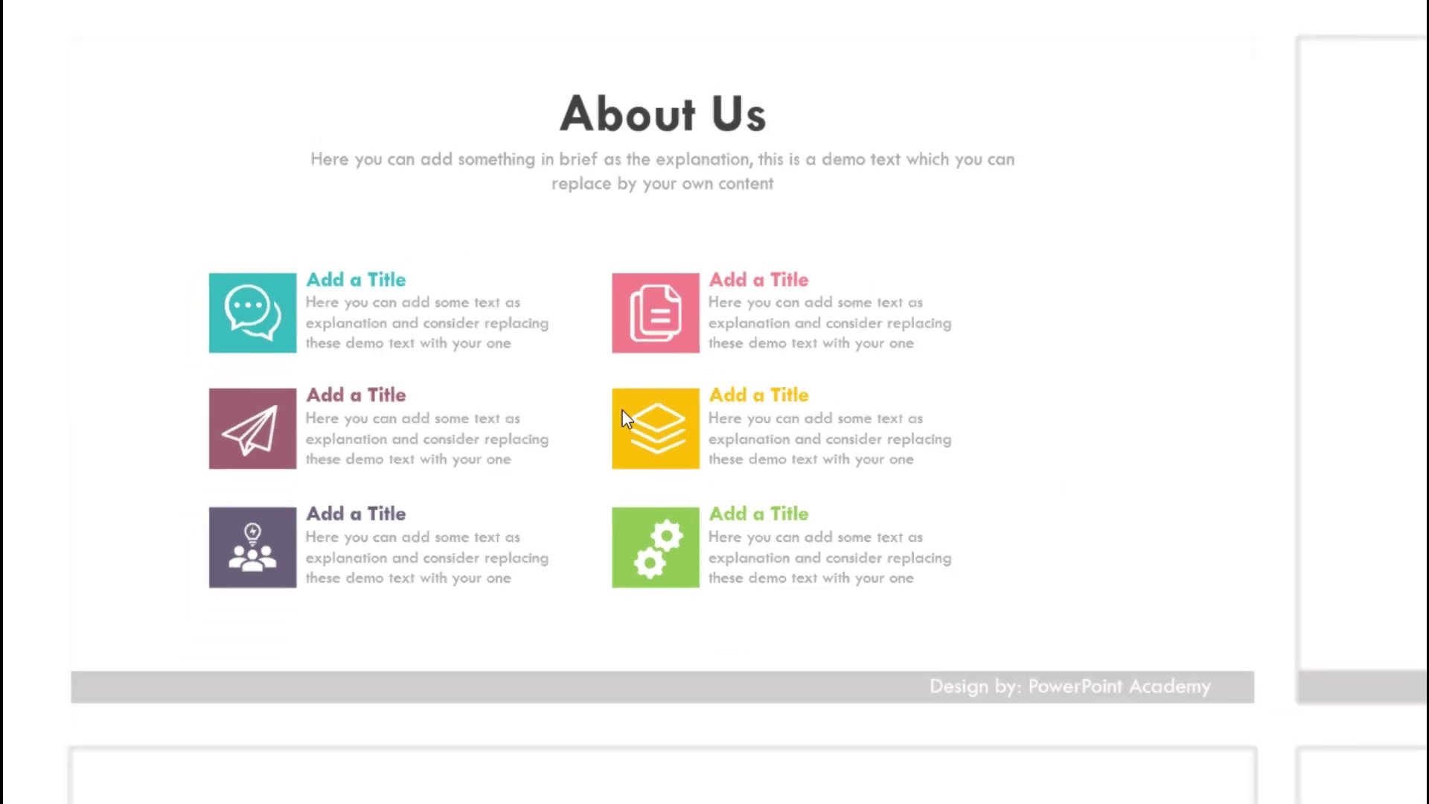
left_click(985, 287)
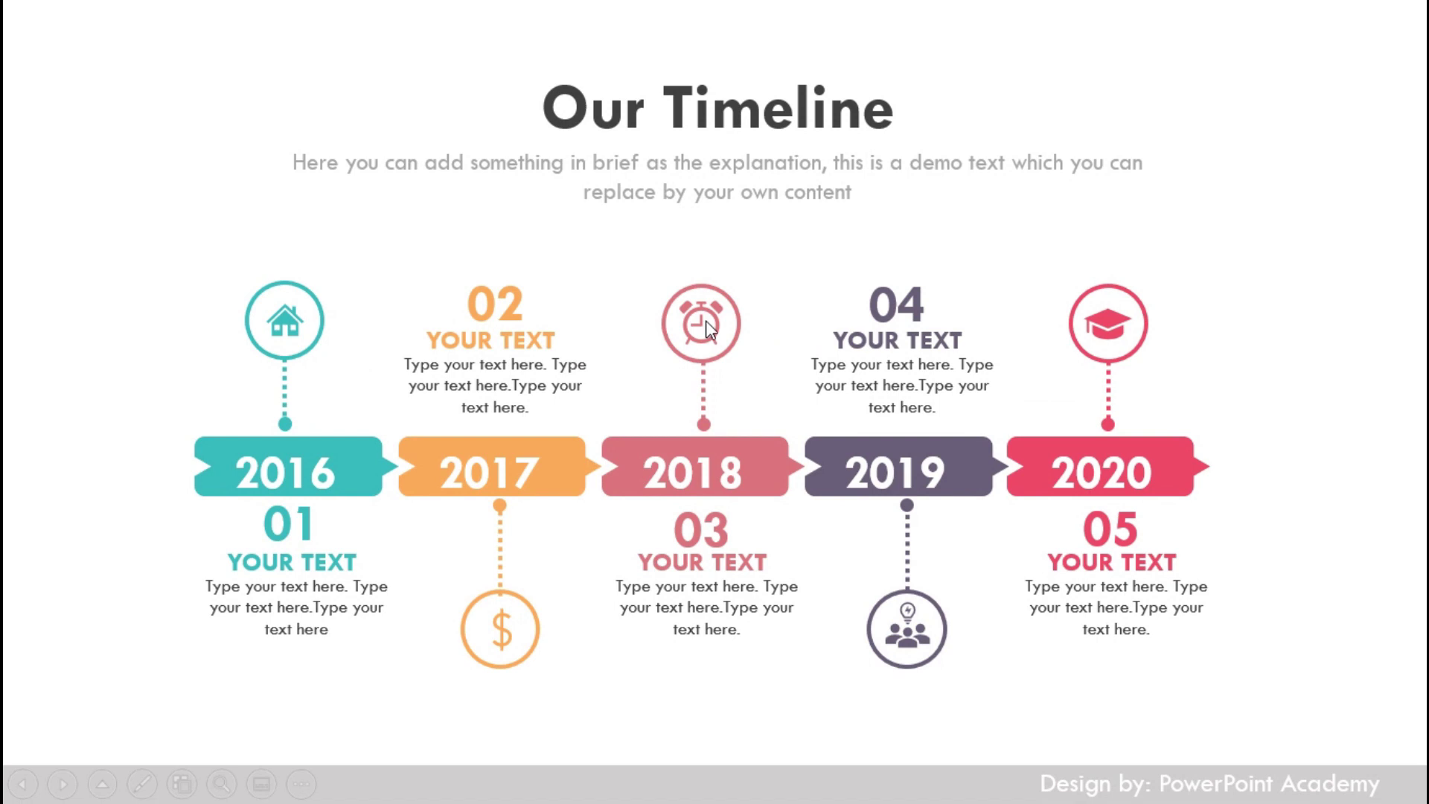
left_click(707, 327)
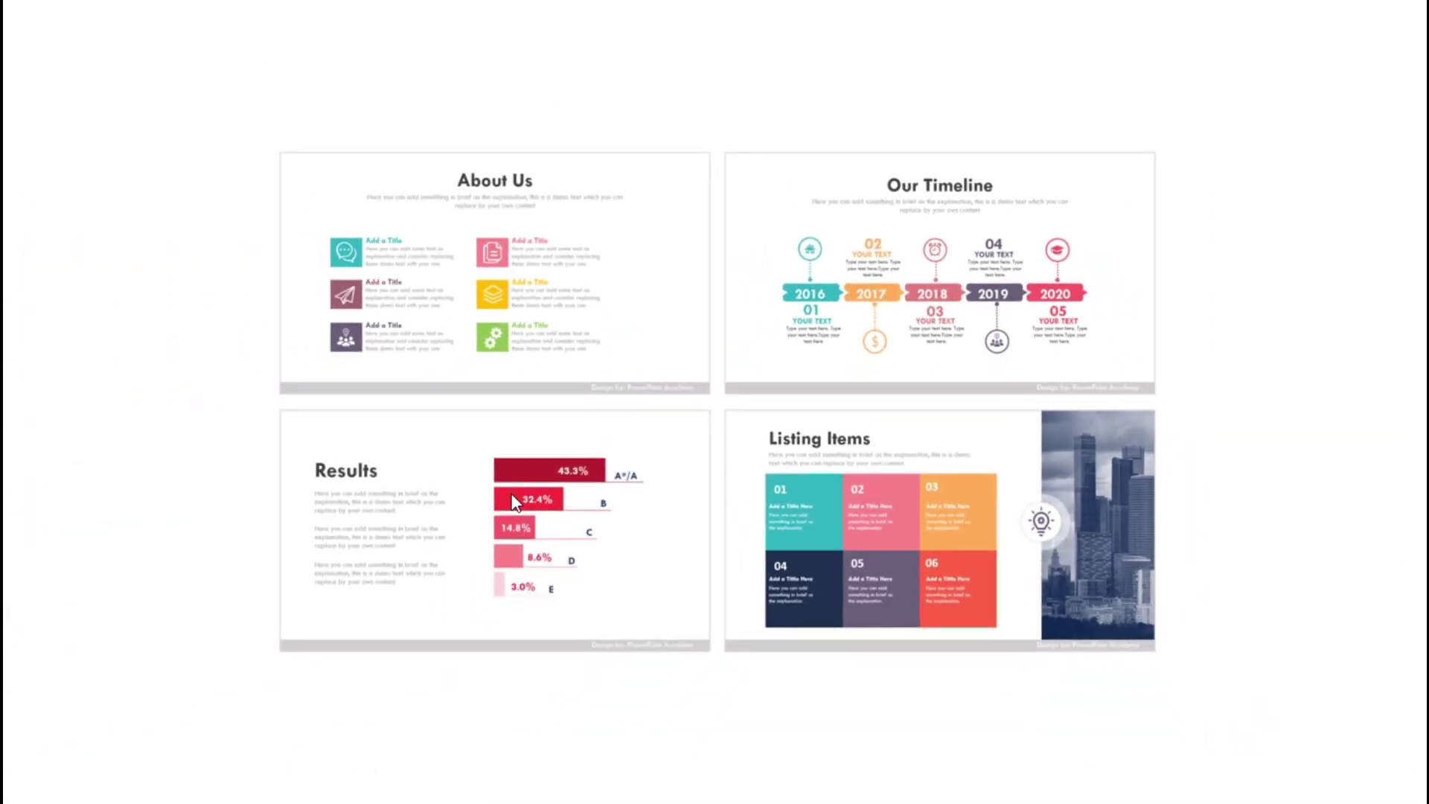
left_click(513, 502)
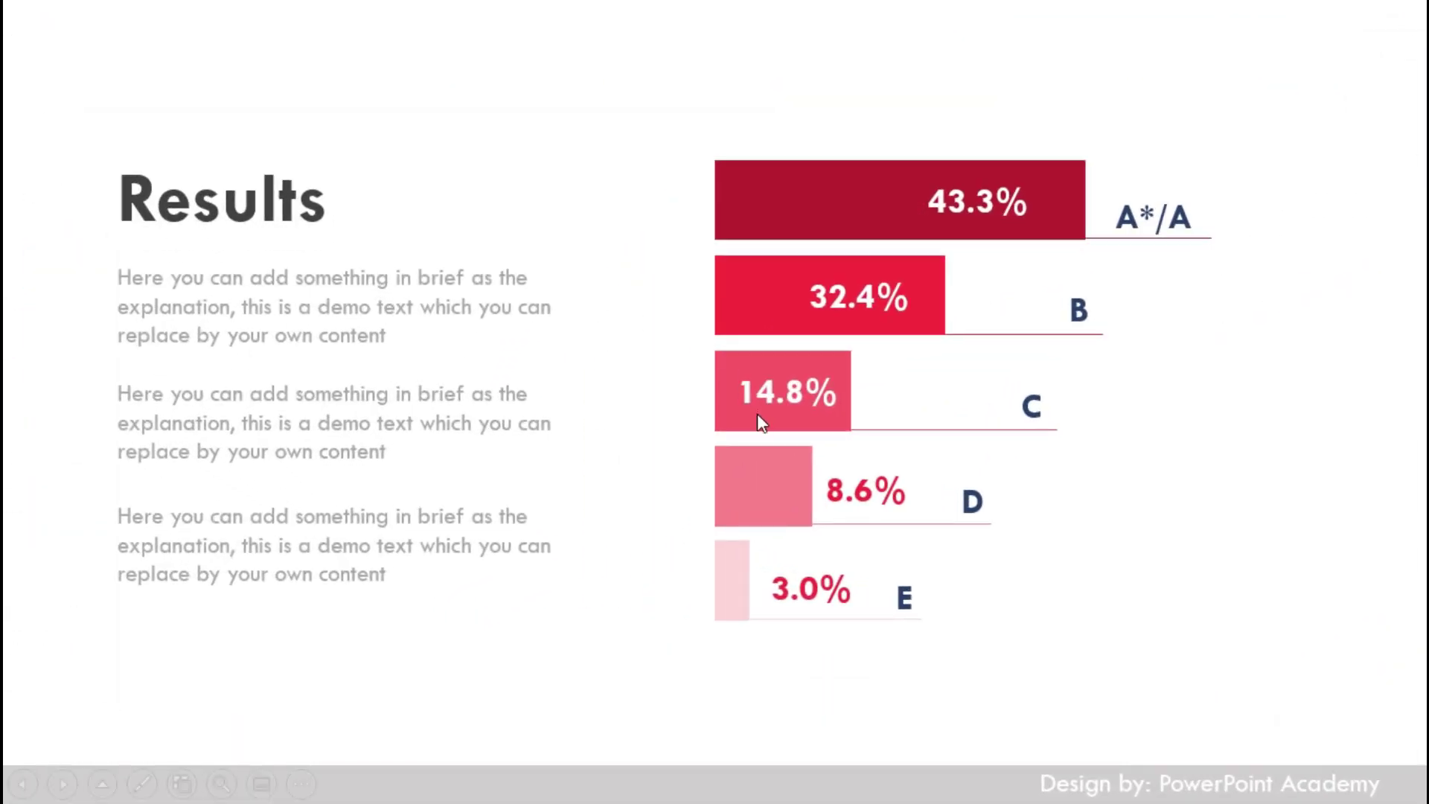
left_click(726, 430)
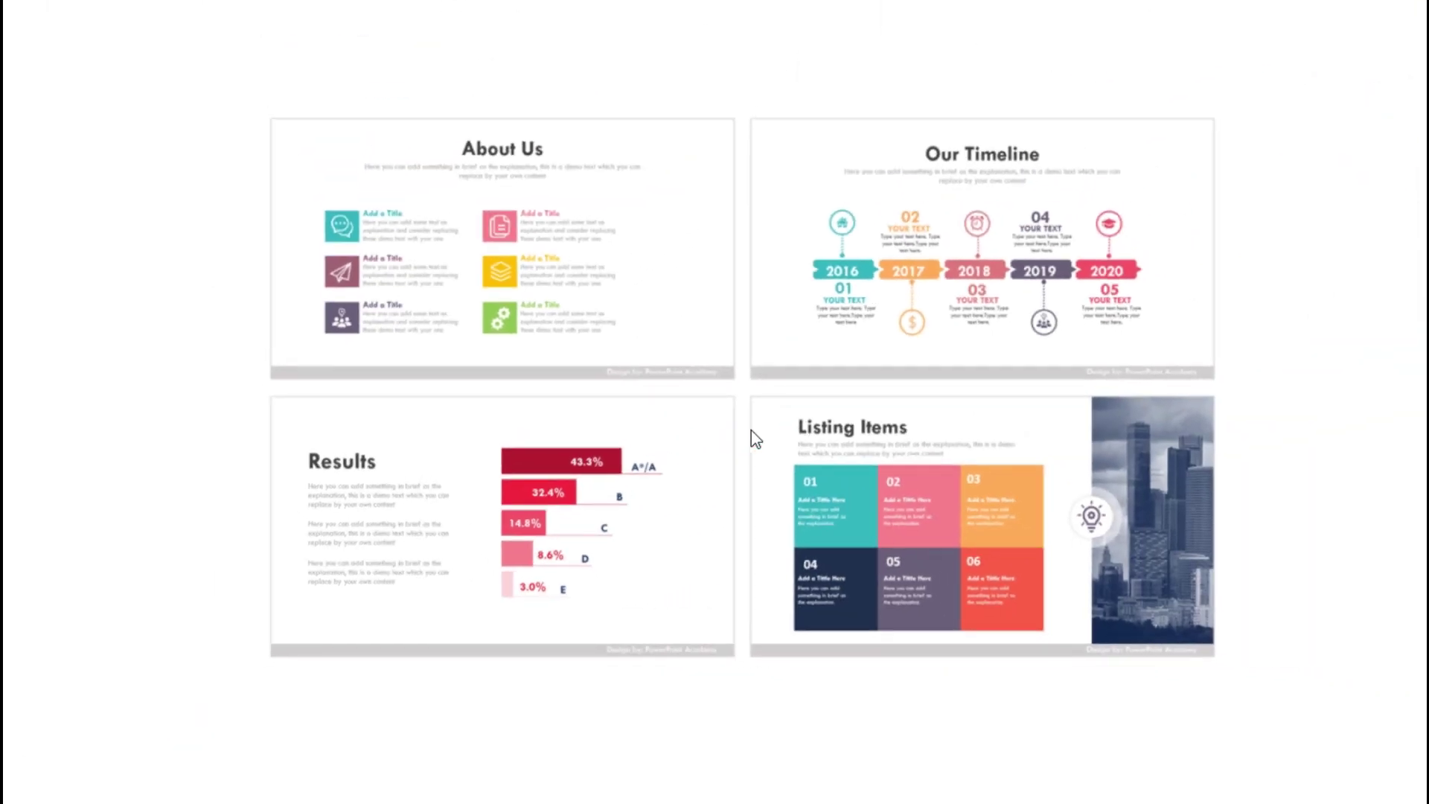
left_click(983, 517)
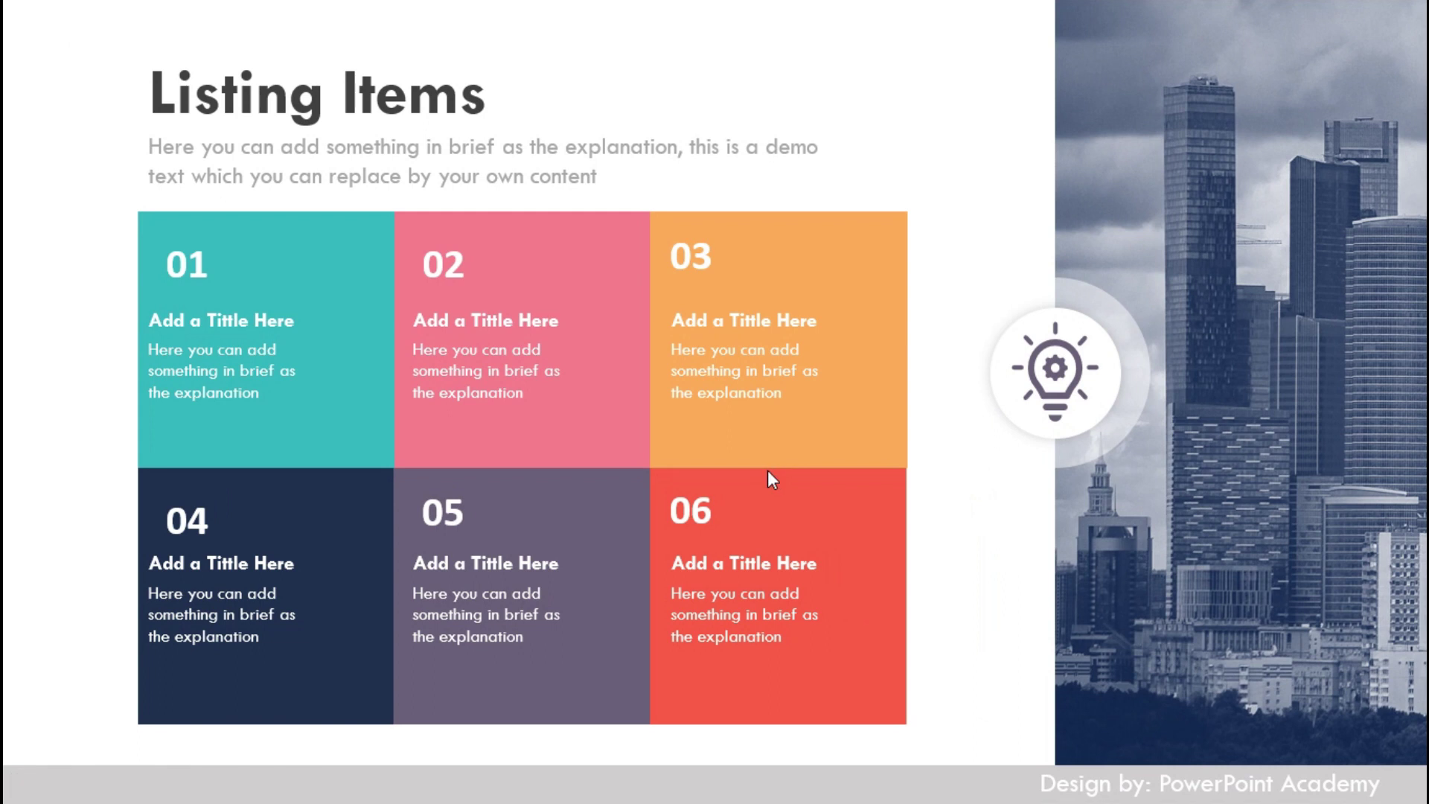
End the show, delete the Summary Zoom thumbnails from slide 3, and show the Zoom types.
key("Escape")
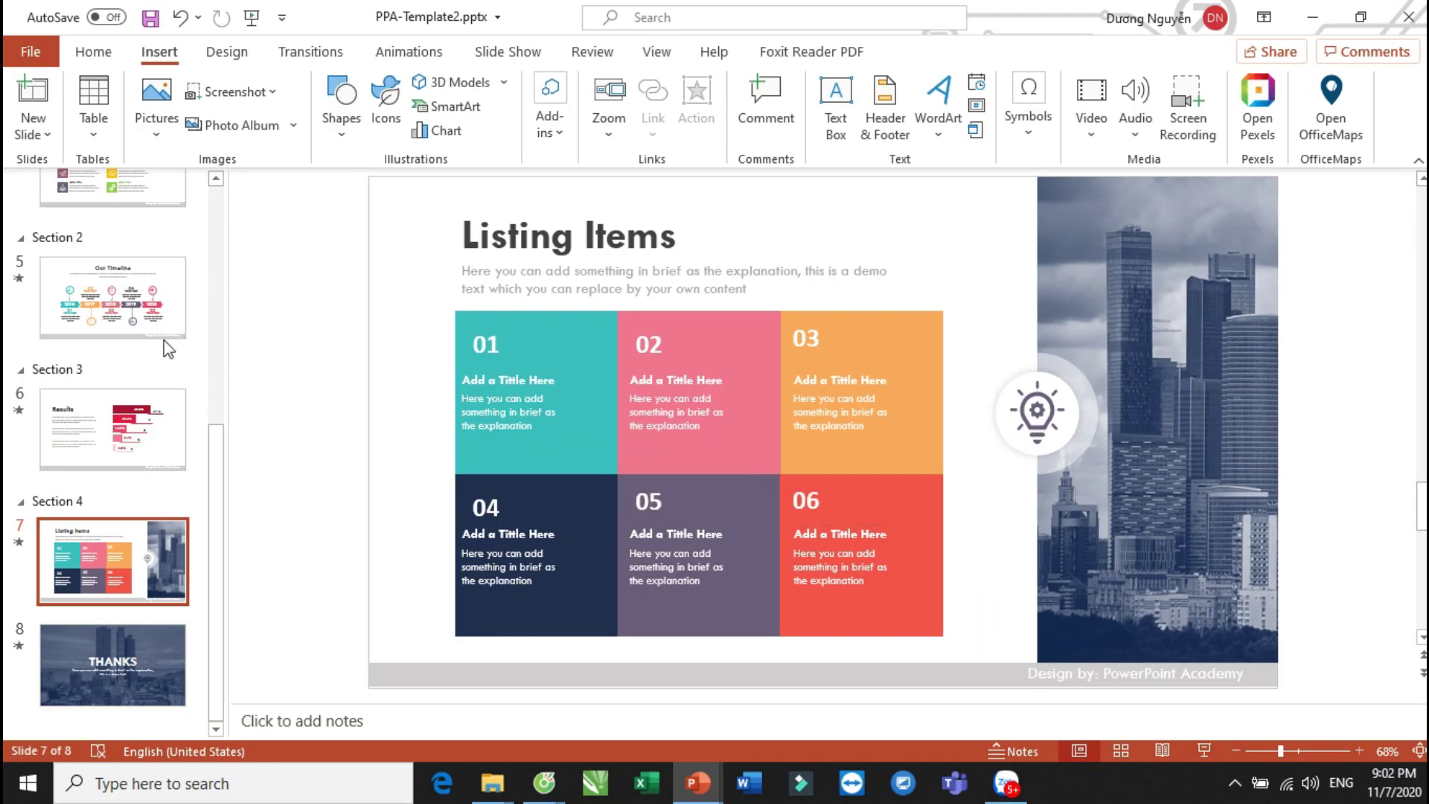
left_click(131, 300)
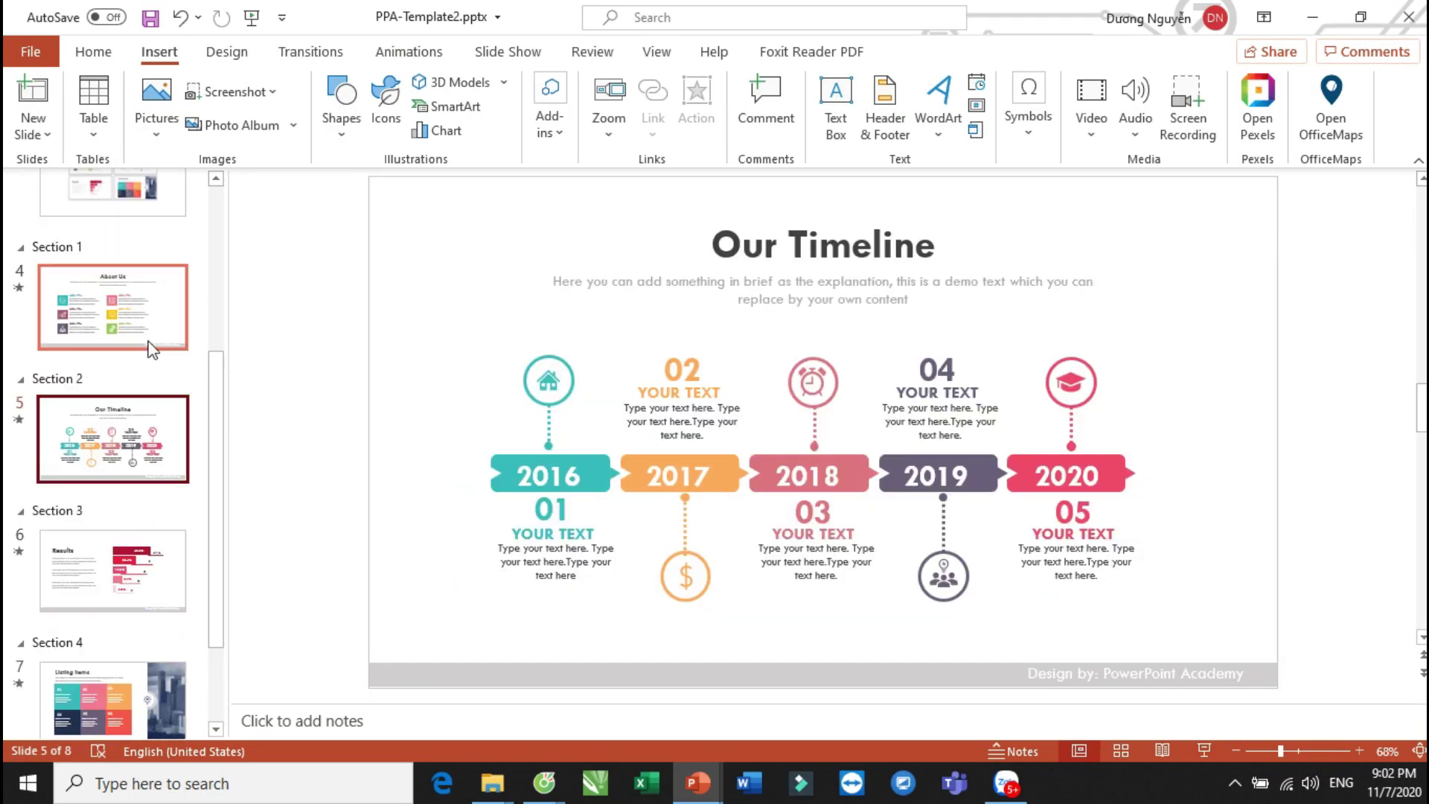
scroll(149, 335, "up", 2)
left_click(126, 289)
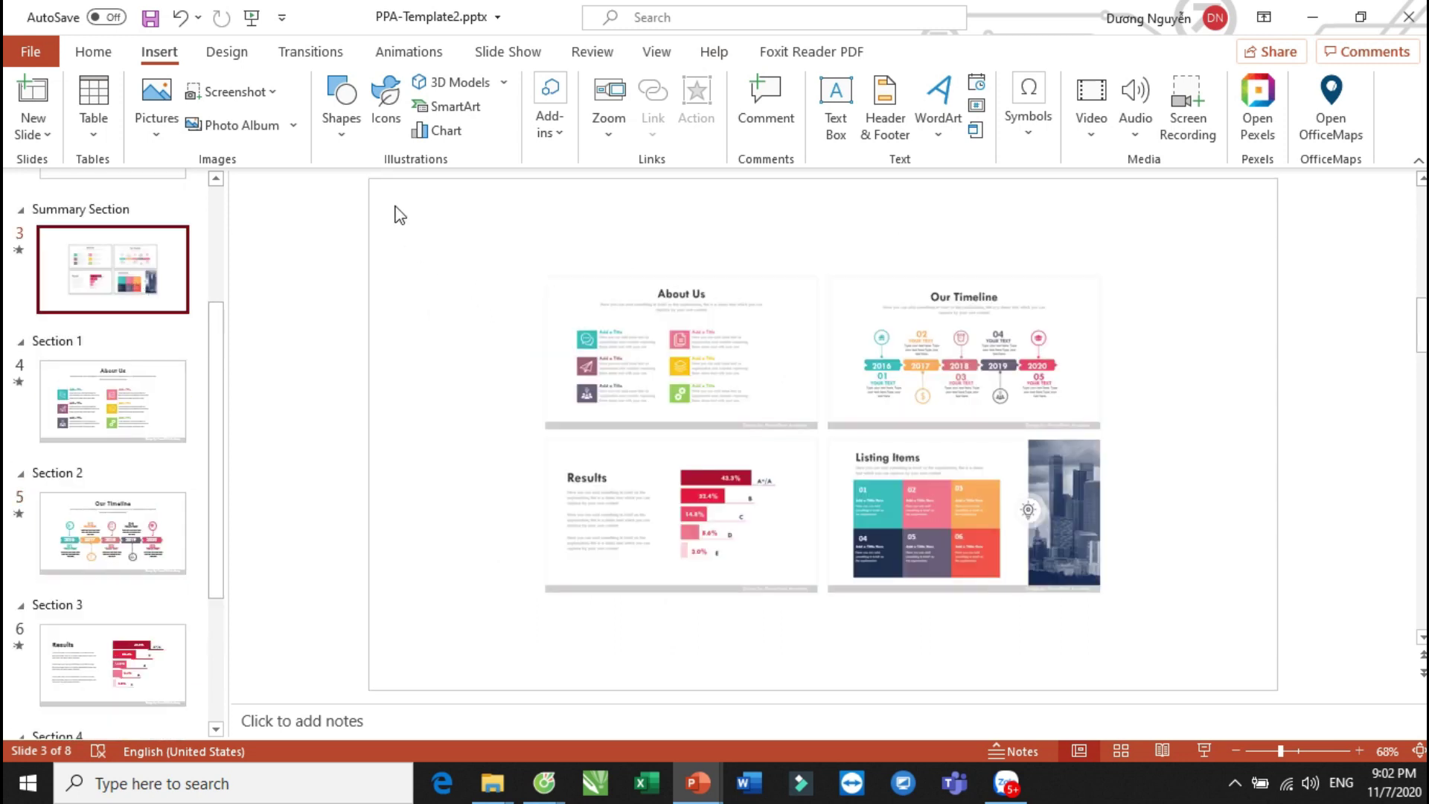
left_click_drag(395, 211, 1266, 658)
key("Delete")
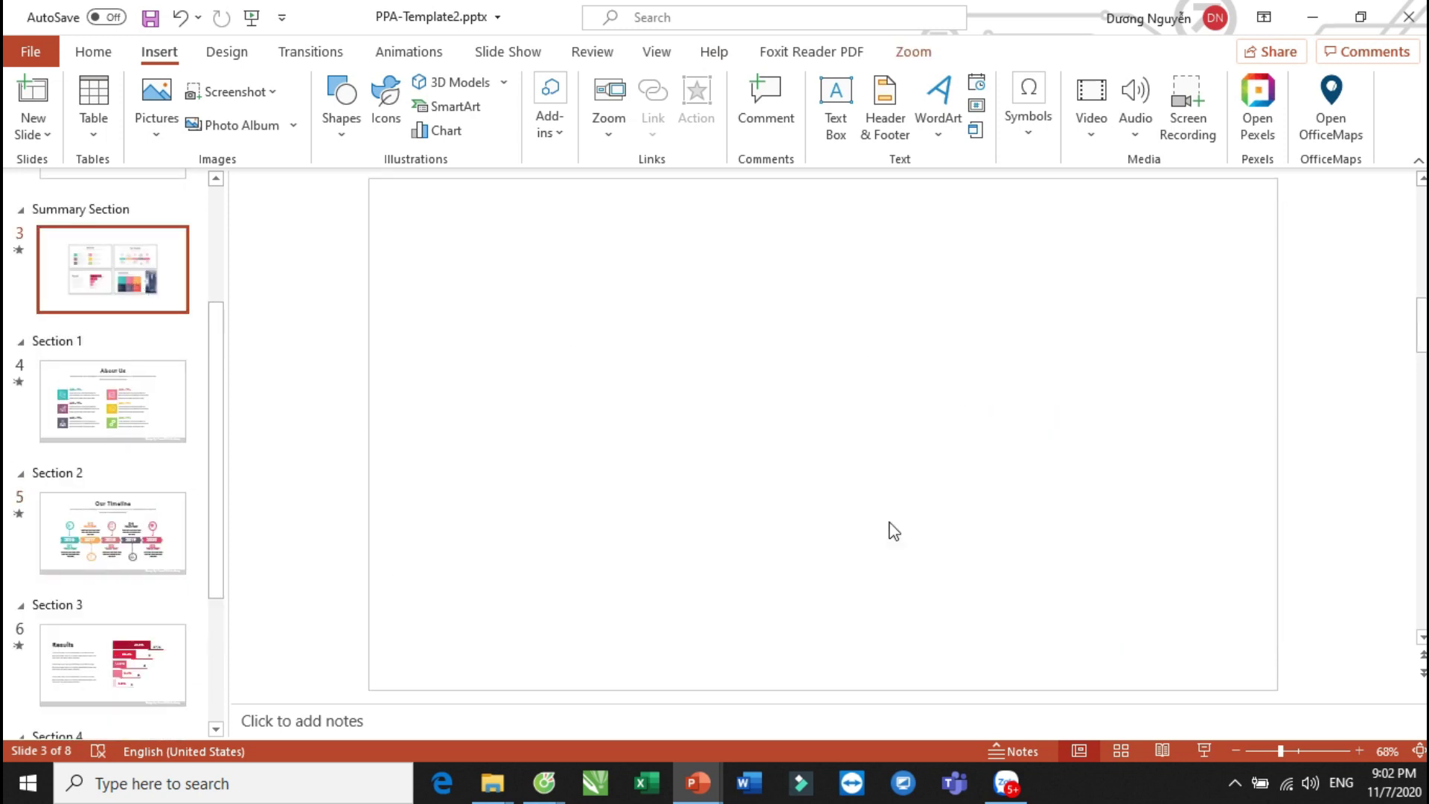
left_click(605, 133)
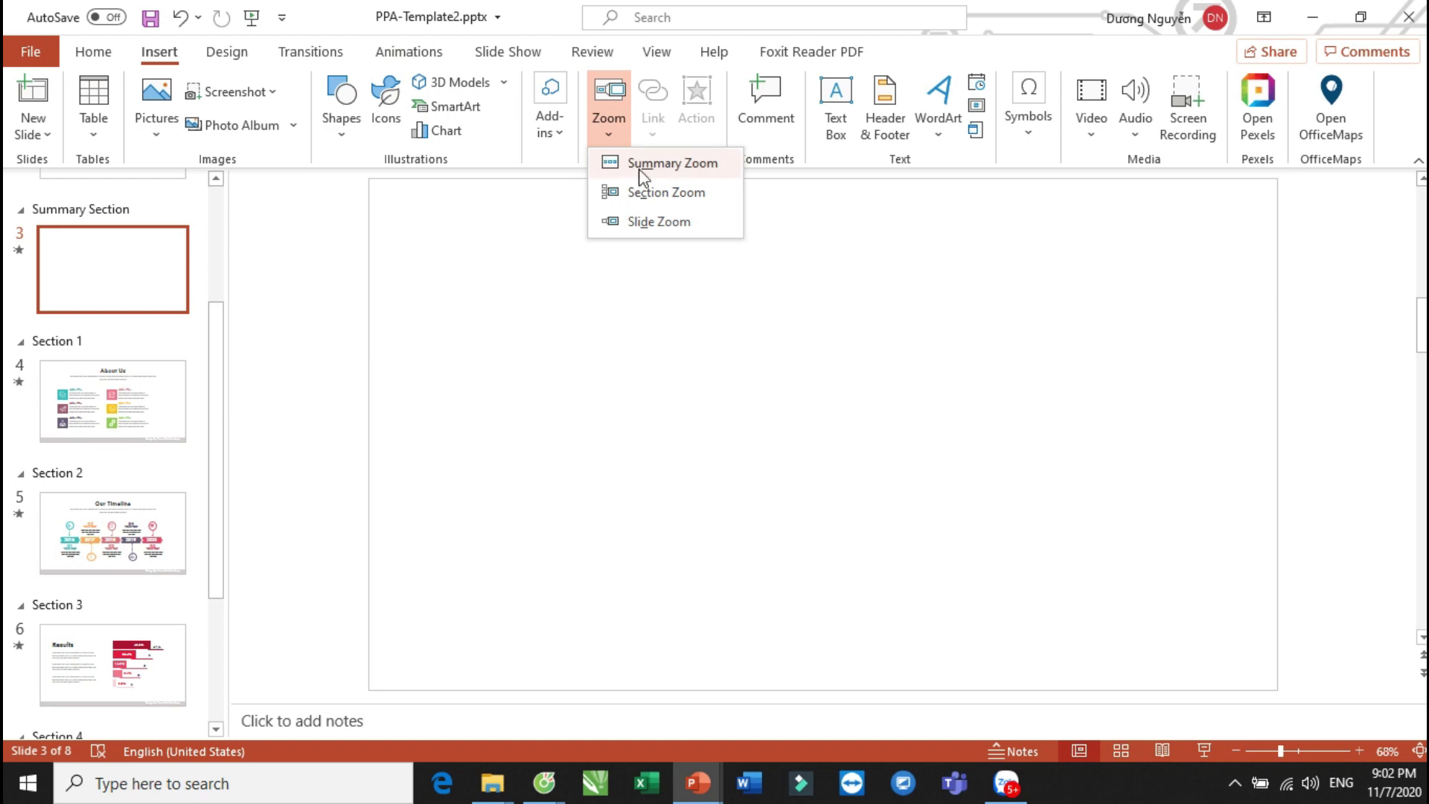
Insert Slide Zooms of slides 4, 5, 6 and 7 on the summary slide.
left_click(696, 224)
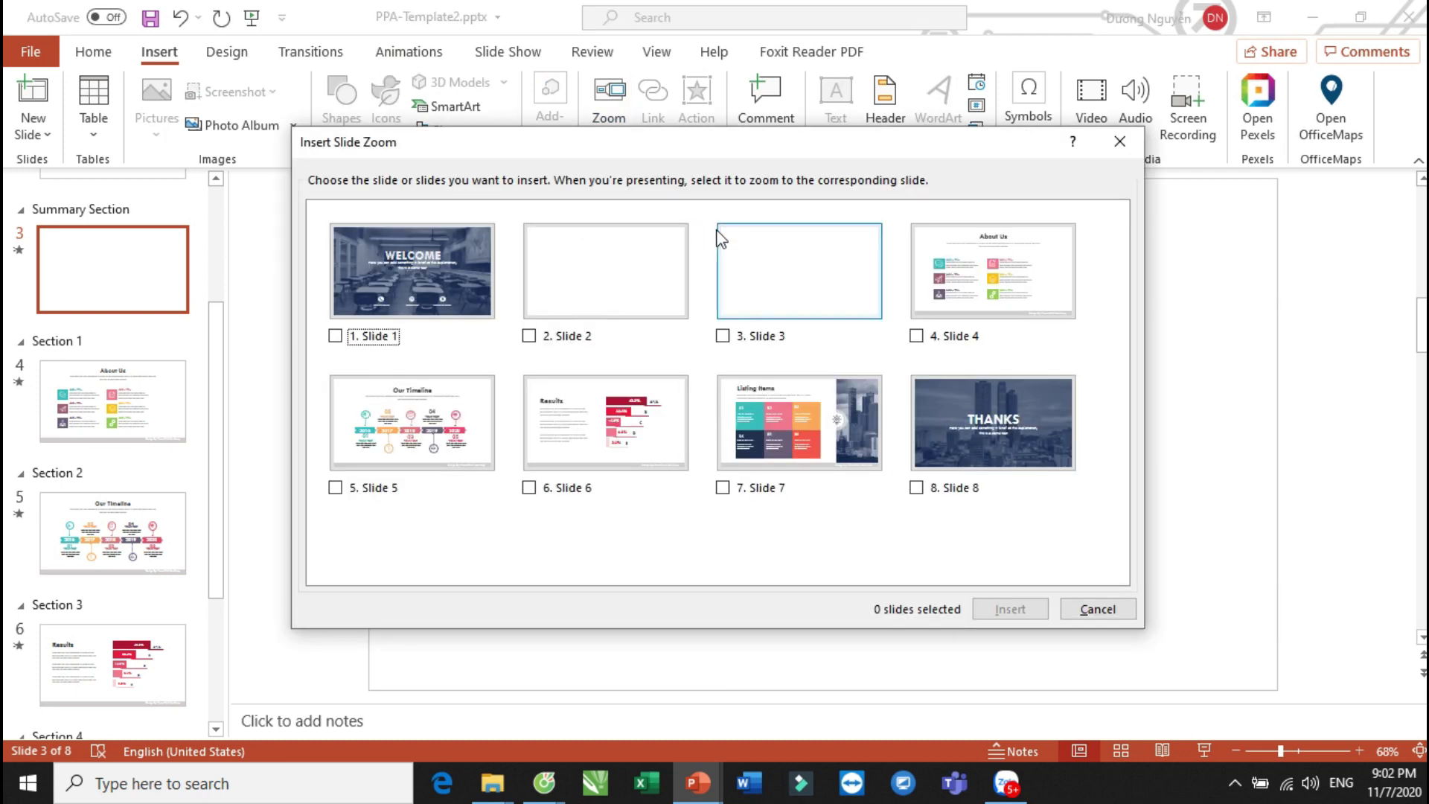
left_click(975, 298)
left_click(796, 424)
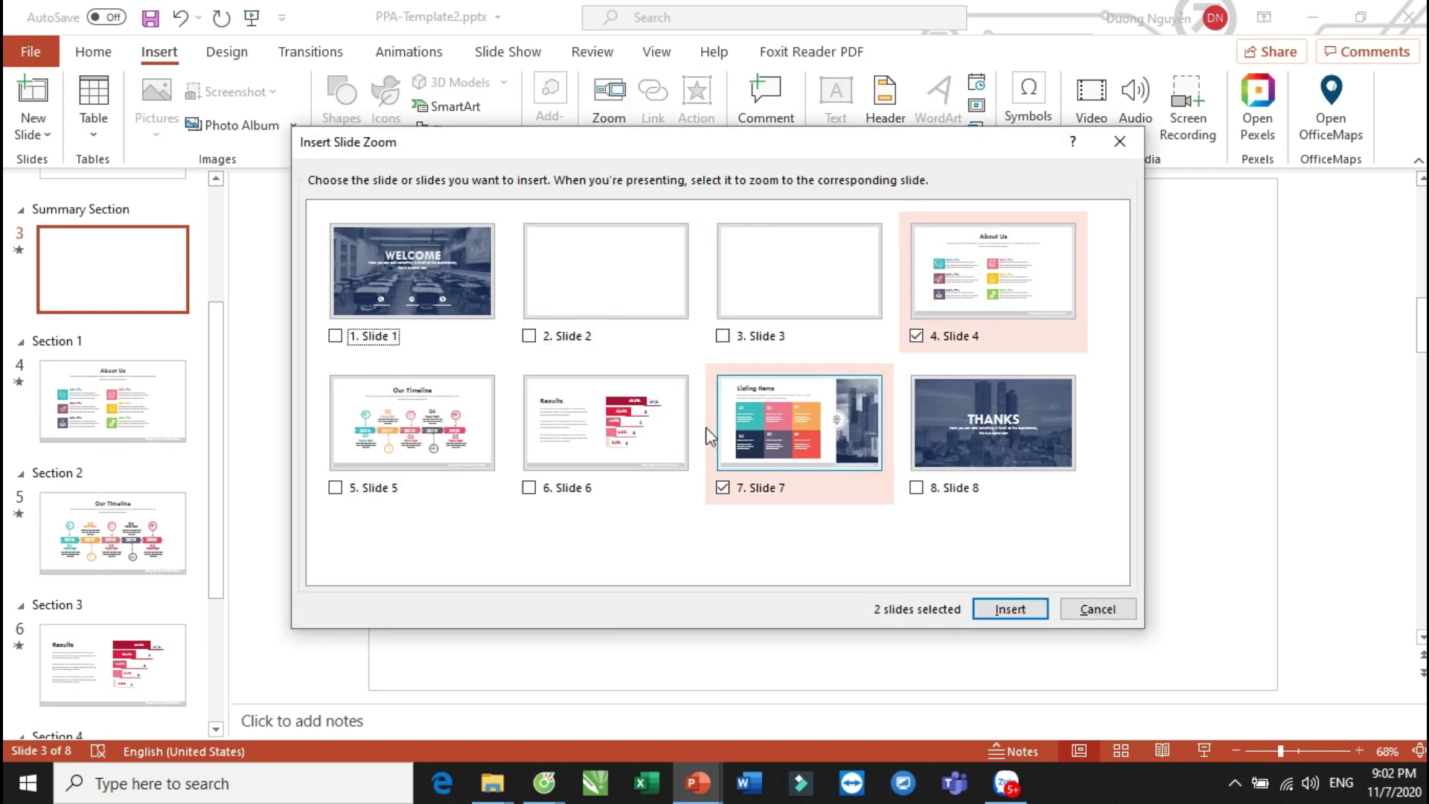
left_click(603, 424)
left_click(428, 438)
left_click(1010, 608)
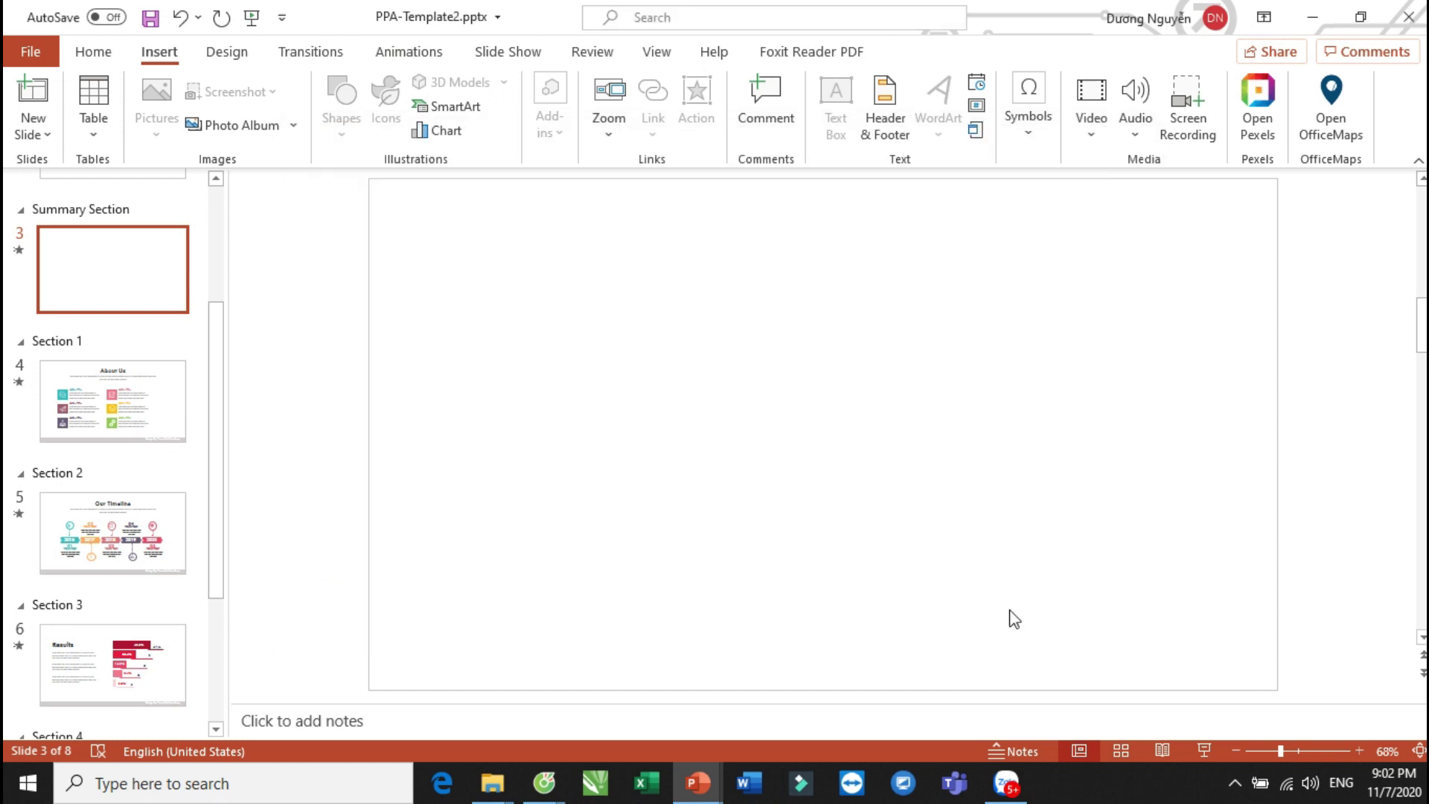
left_click(1039, 386)
Arrange the zooms: Listing Items centred on top; Results, About Us, Our Timeline below.
left_click_drag(835, 438, 562, 287)
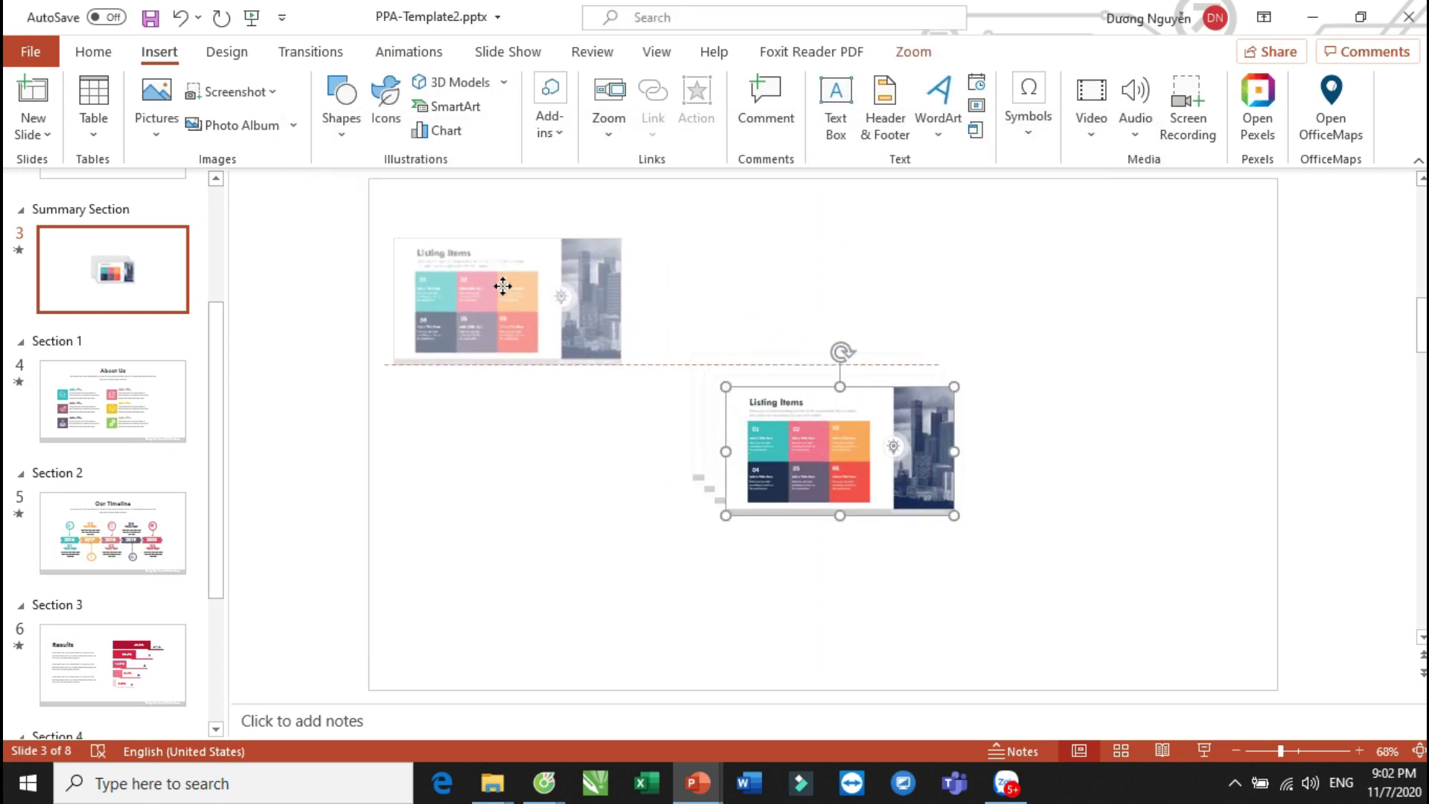
left_click_drag(818, 425, 564, 443)
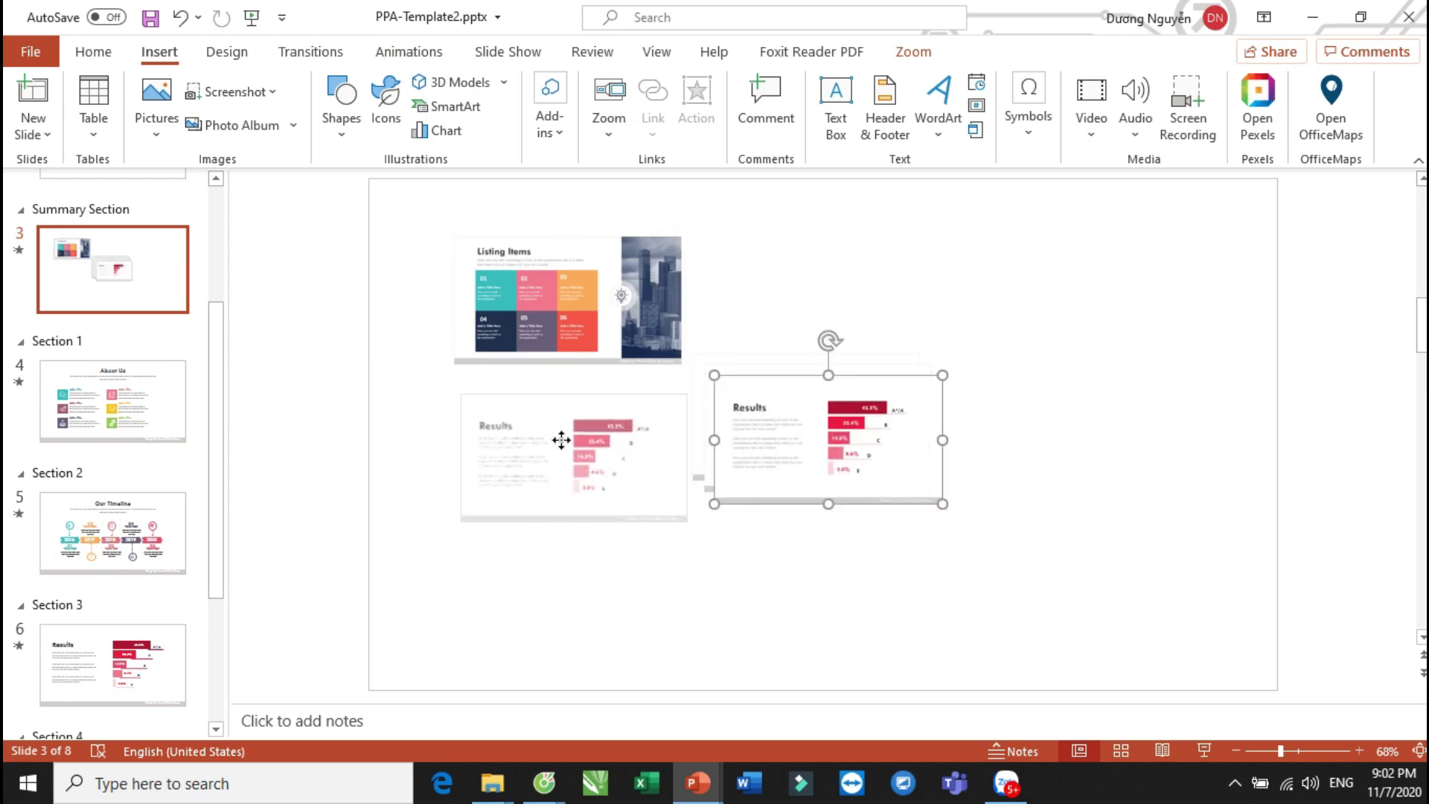
mouse_move(771, 384)
left_mouse_down()
mouse_move(782, 394)
mouse_move(778, 317)
left_mouse_up()
left_click_drag(794, 409, 835, 451)
left_click_drag(763, 296, 1045, 456)
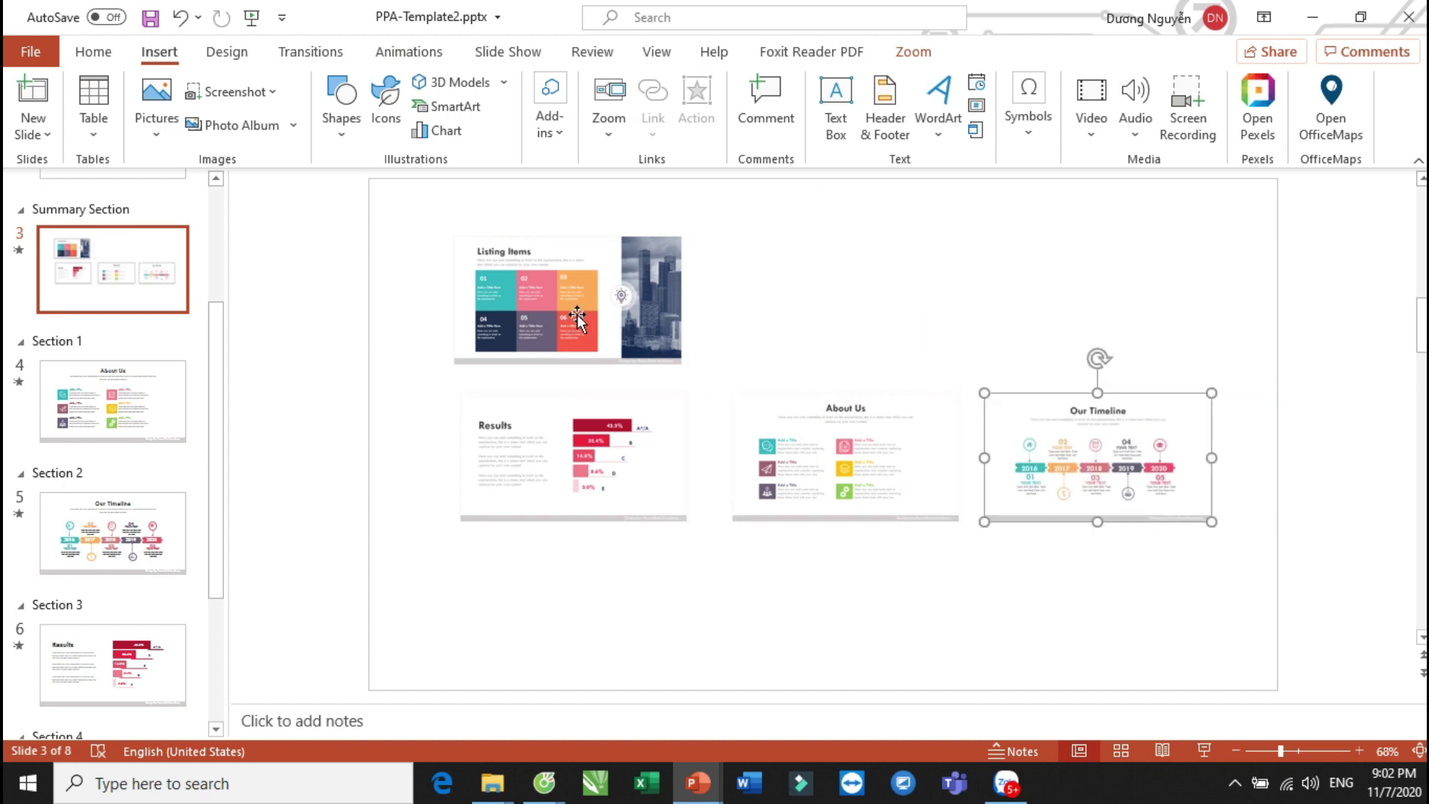
left_click_drag(665, 304, 942, 306)
left_click(1088, 298)
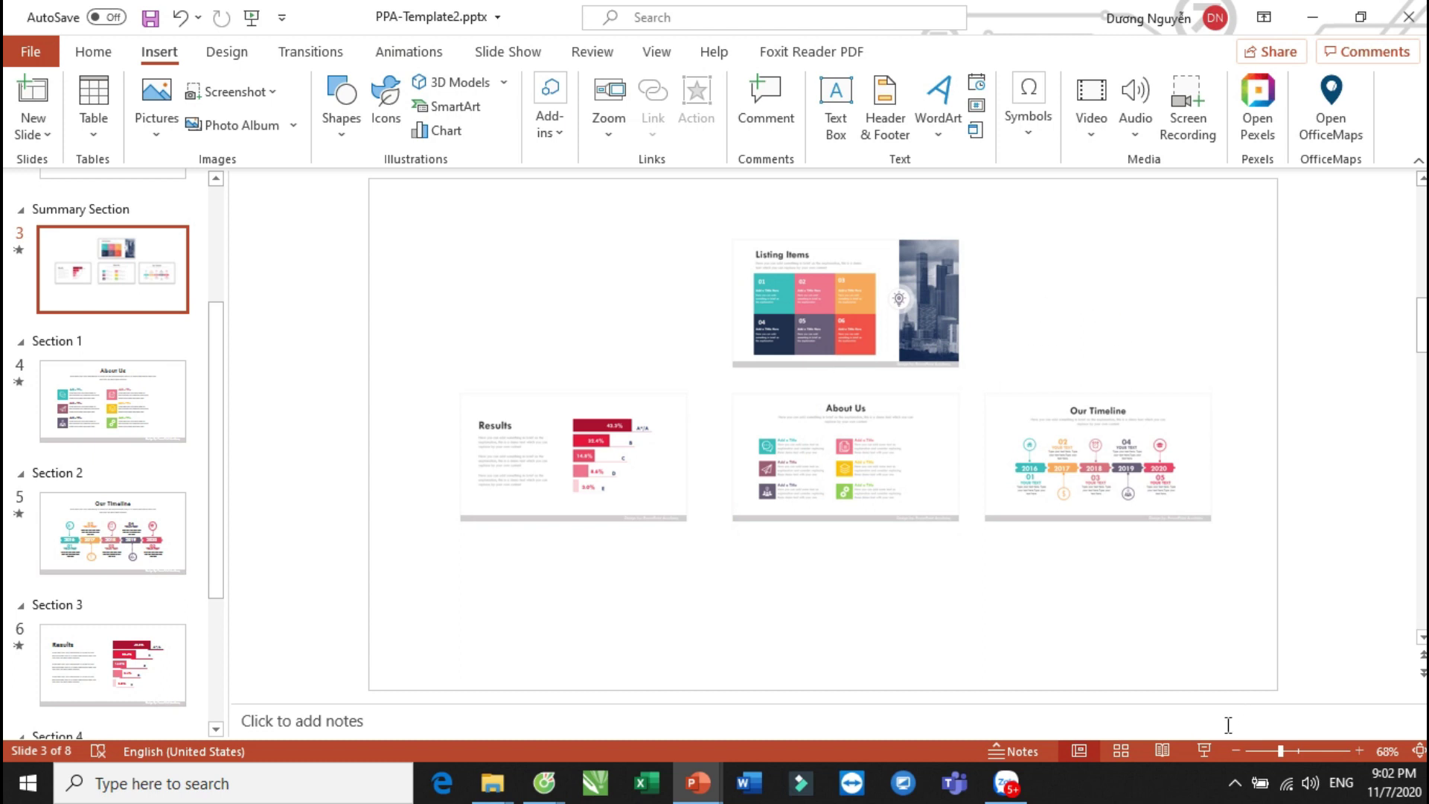
Play the show from the summary slide through About Us, Our Timeline, Results and Listing Items, then exit.
left_click(1205, 750)
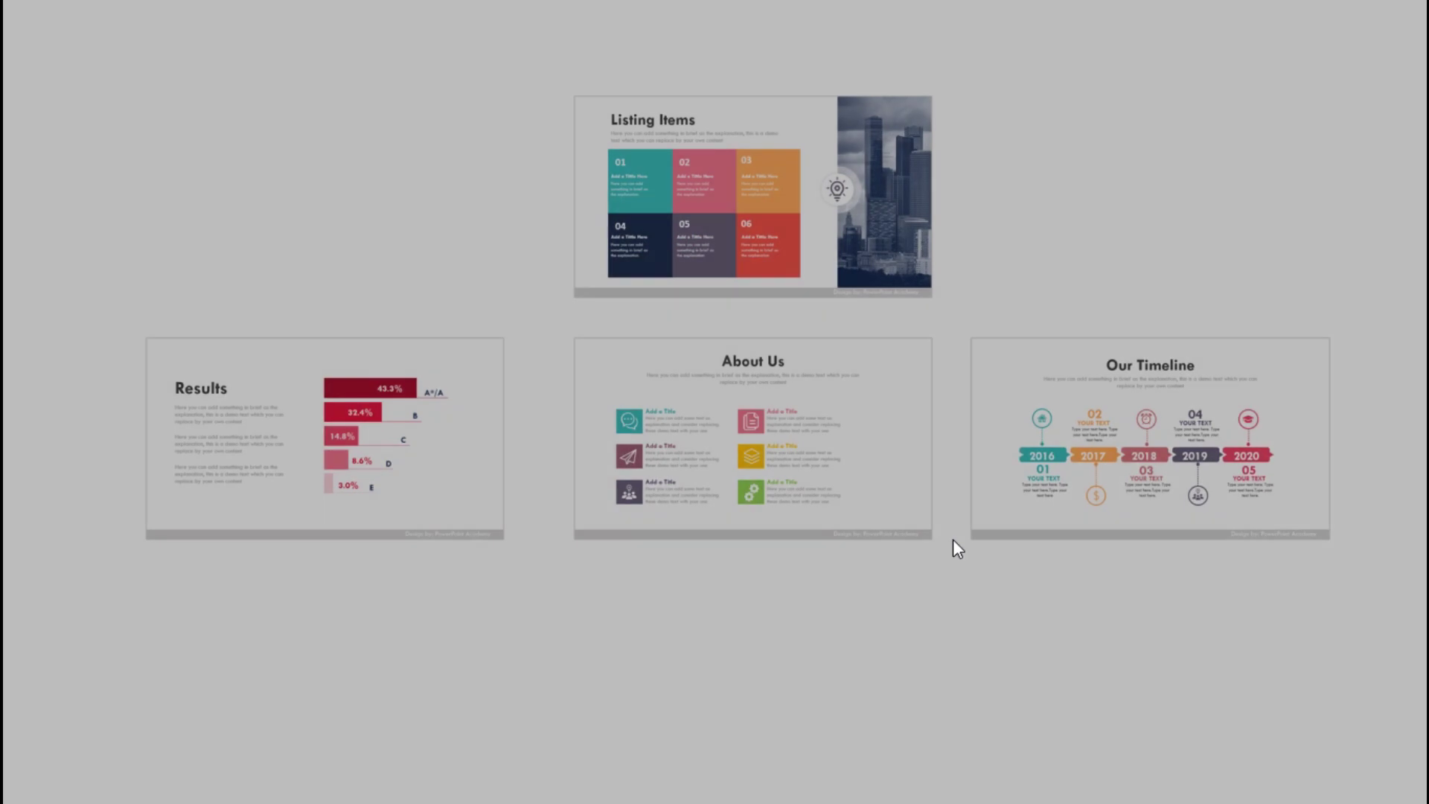
left_click(763, 431)
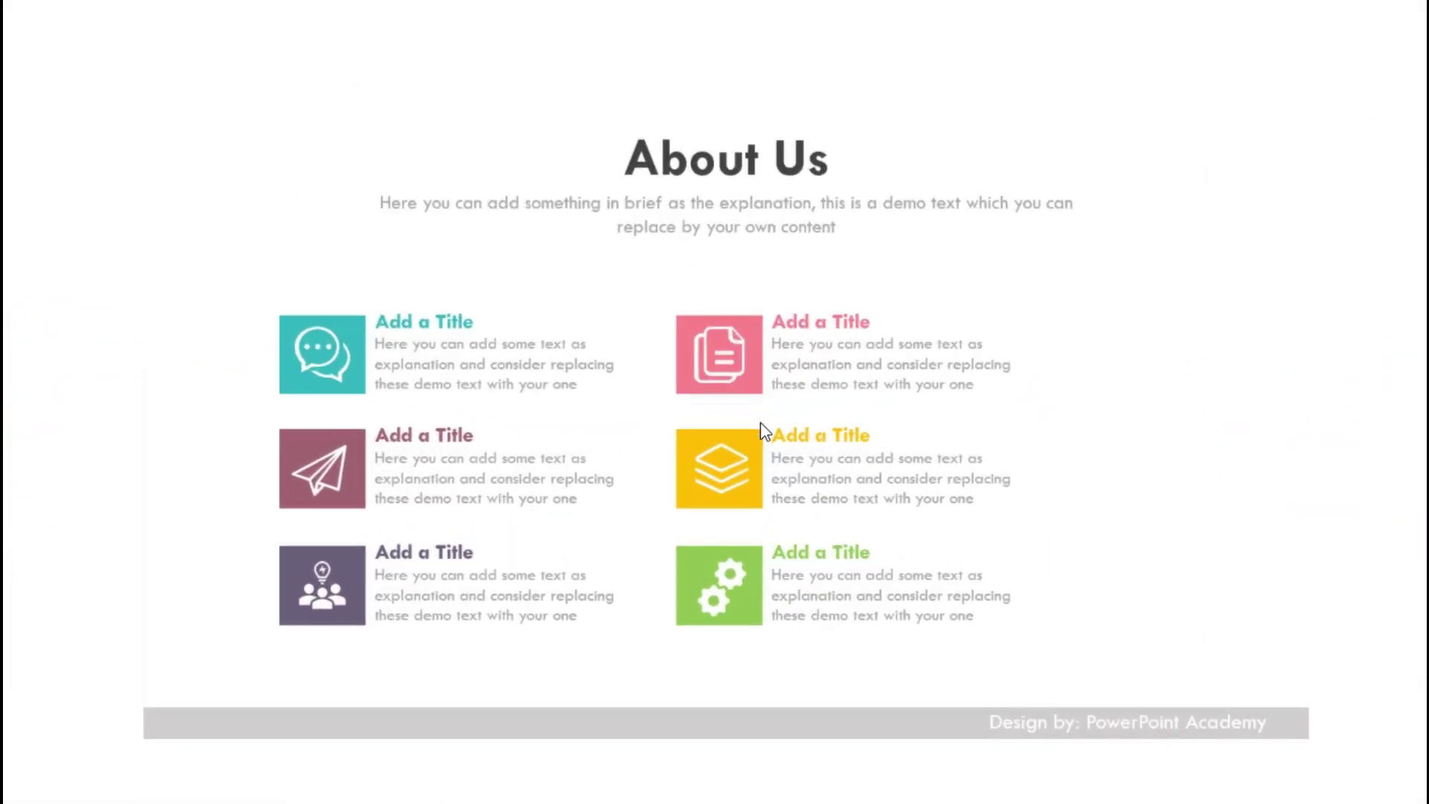
left_click(763, 430)
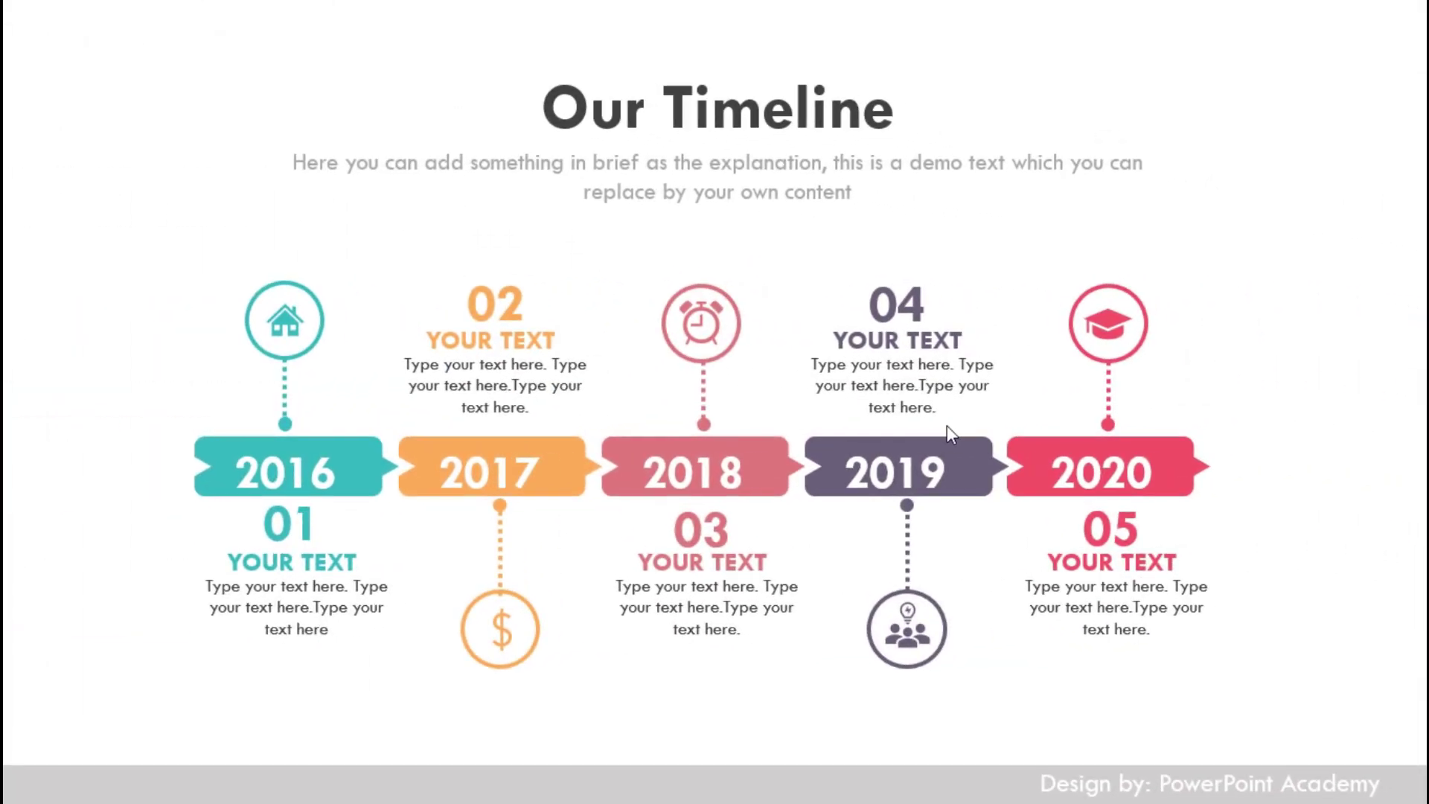
left_click(867, 417)
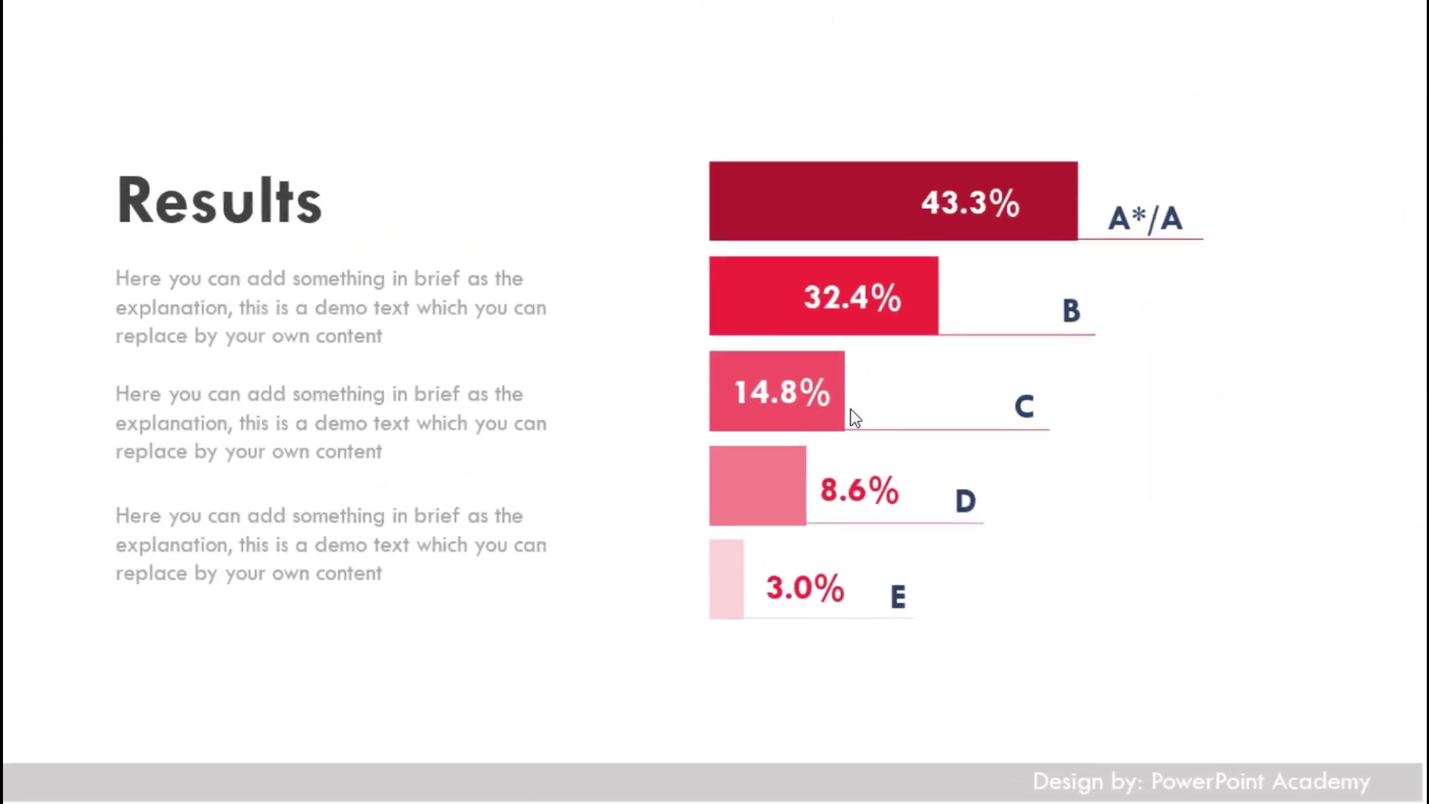
left_click(851, 409)
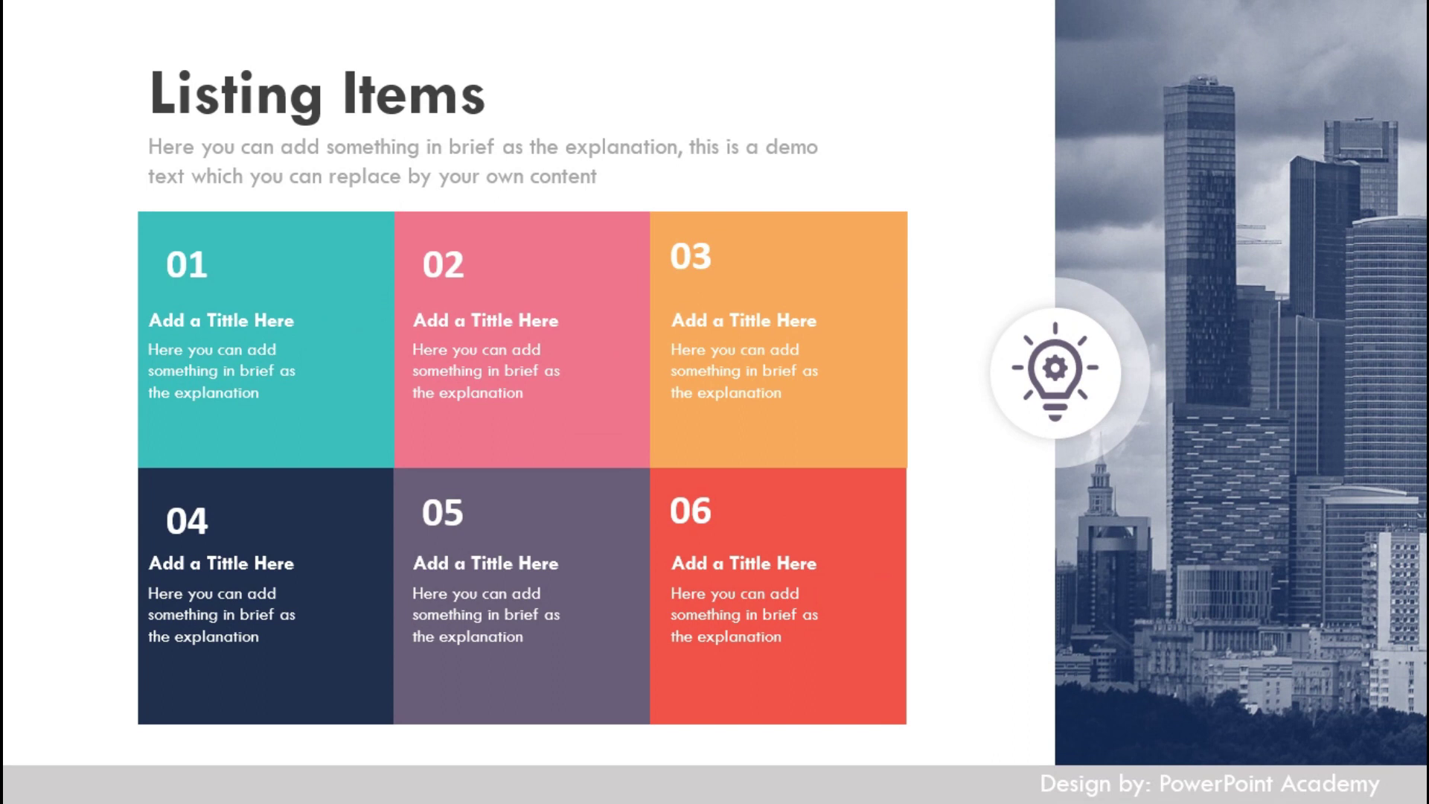
key("Escape")
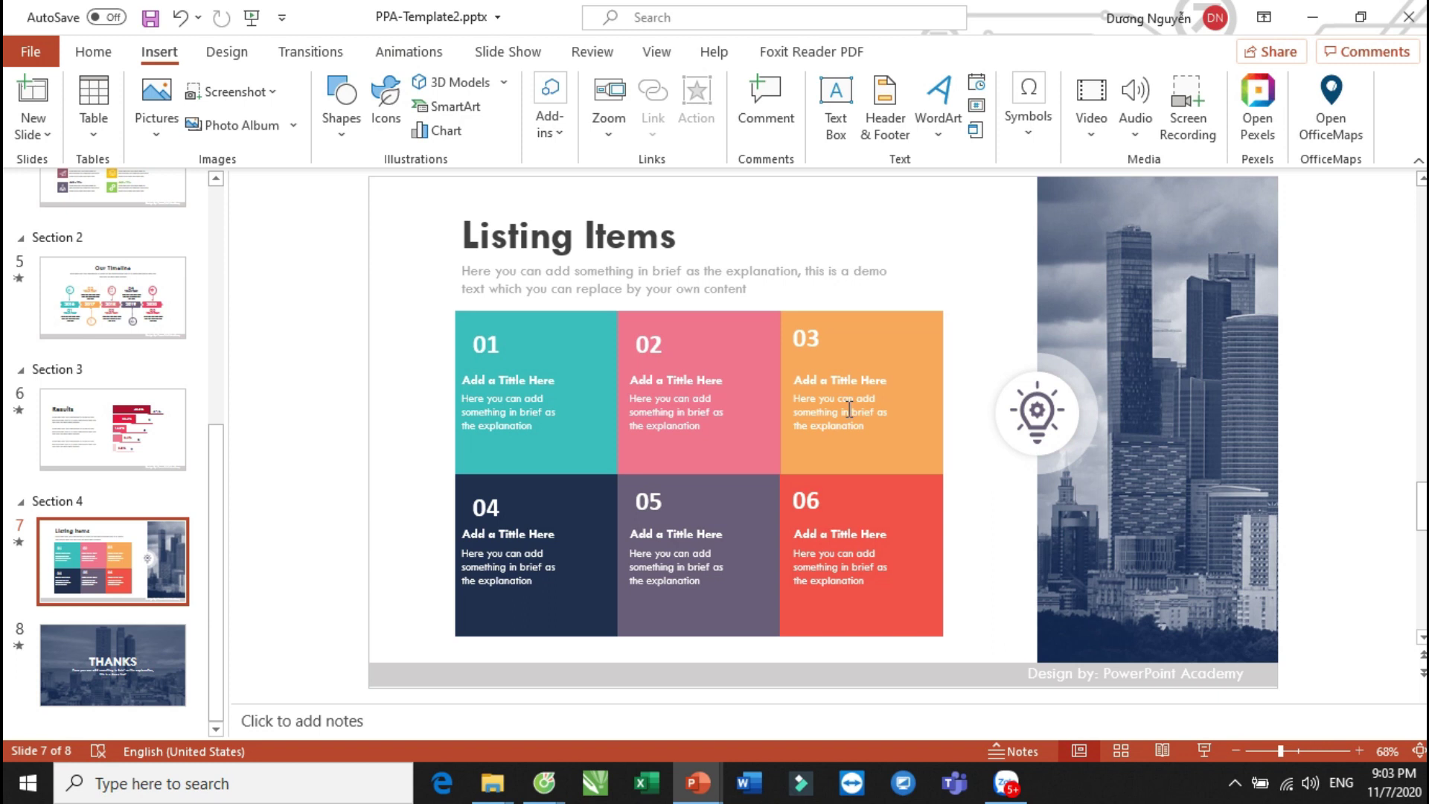
Switch to Presentation1 and close the Selection pane.
left_click(698, 785)
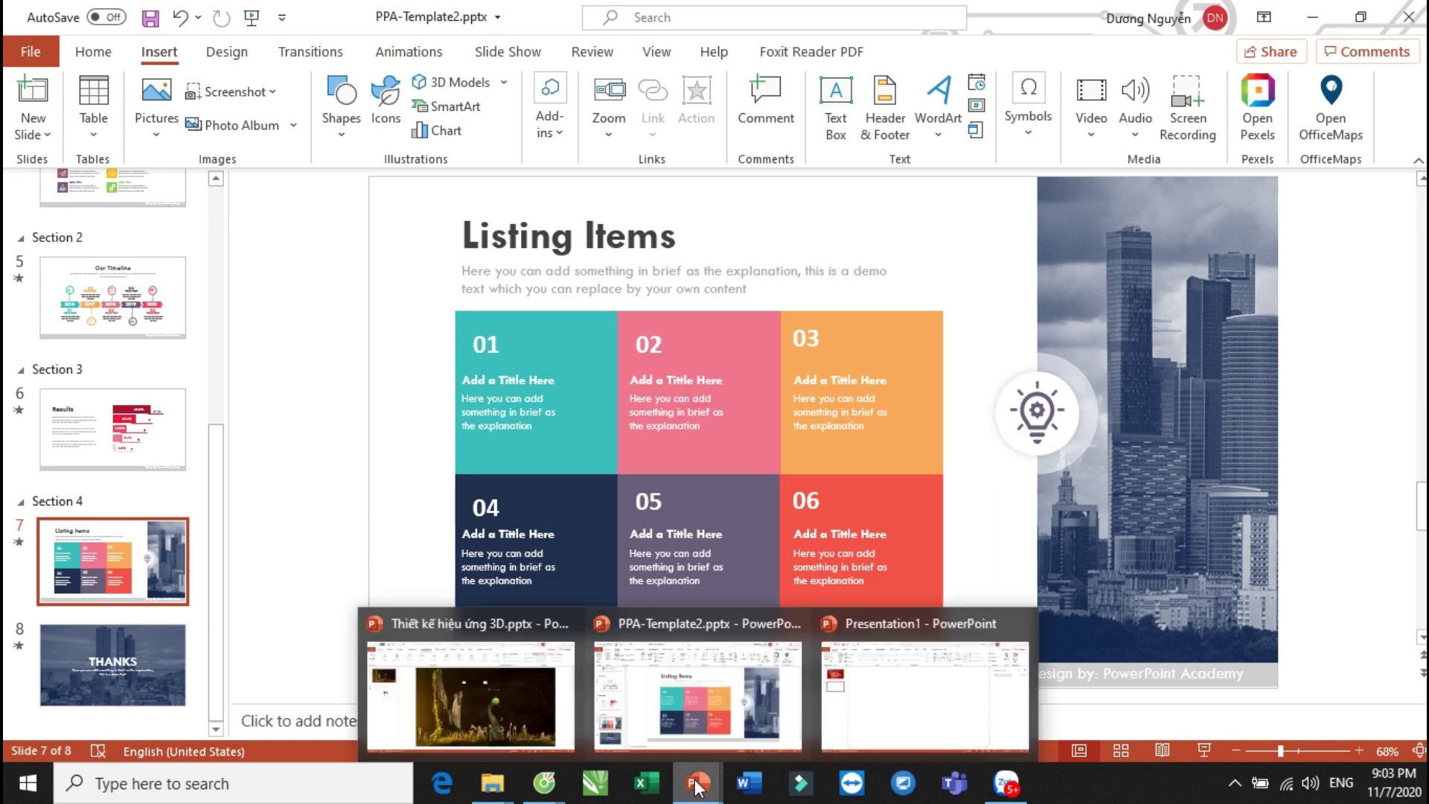
left_click(873, 689)
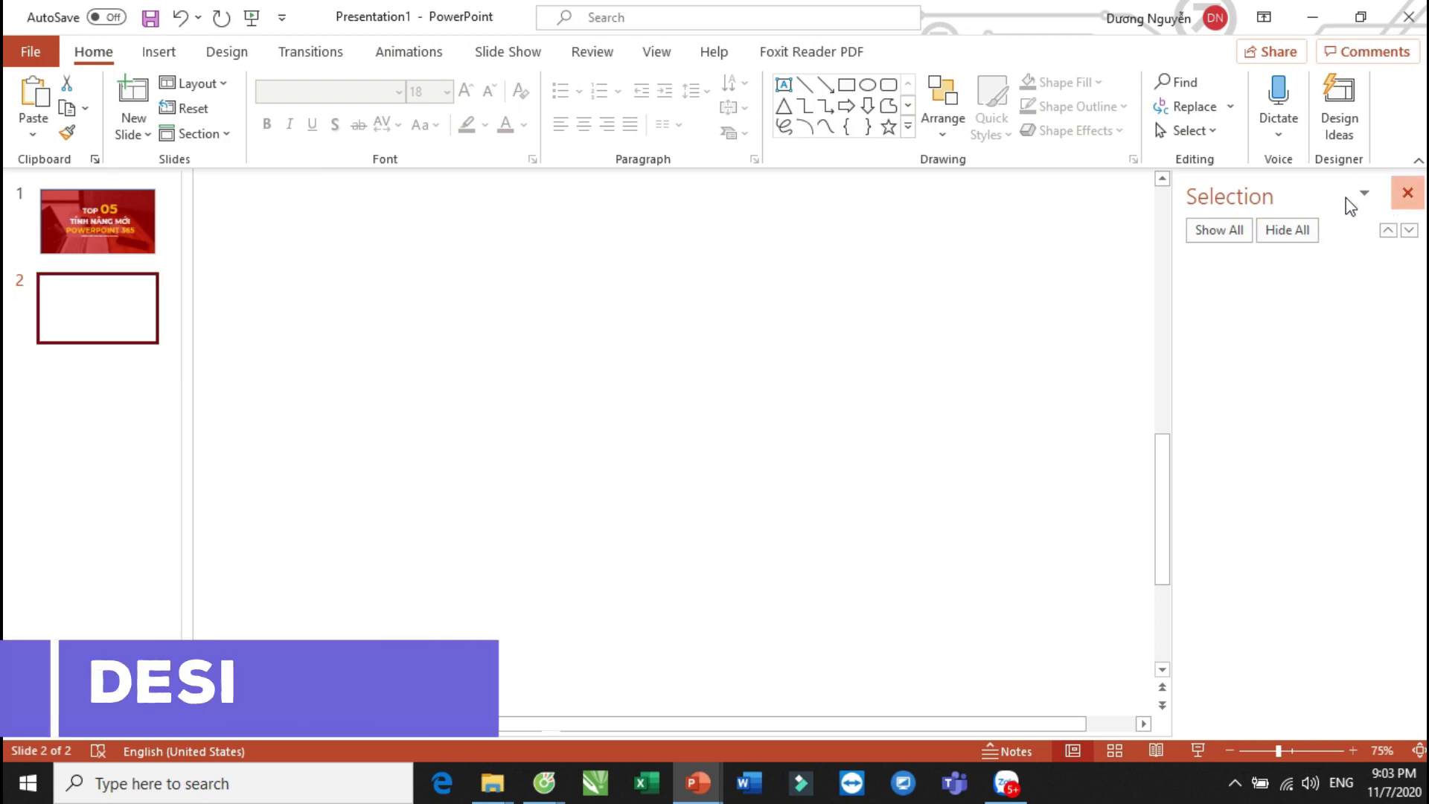
left_click(1407, 193)
Open the Insert Picture from This Device dialog on the Downloads folder.
left_click(160, 52)
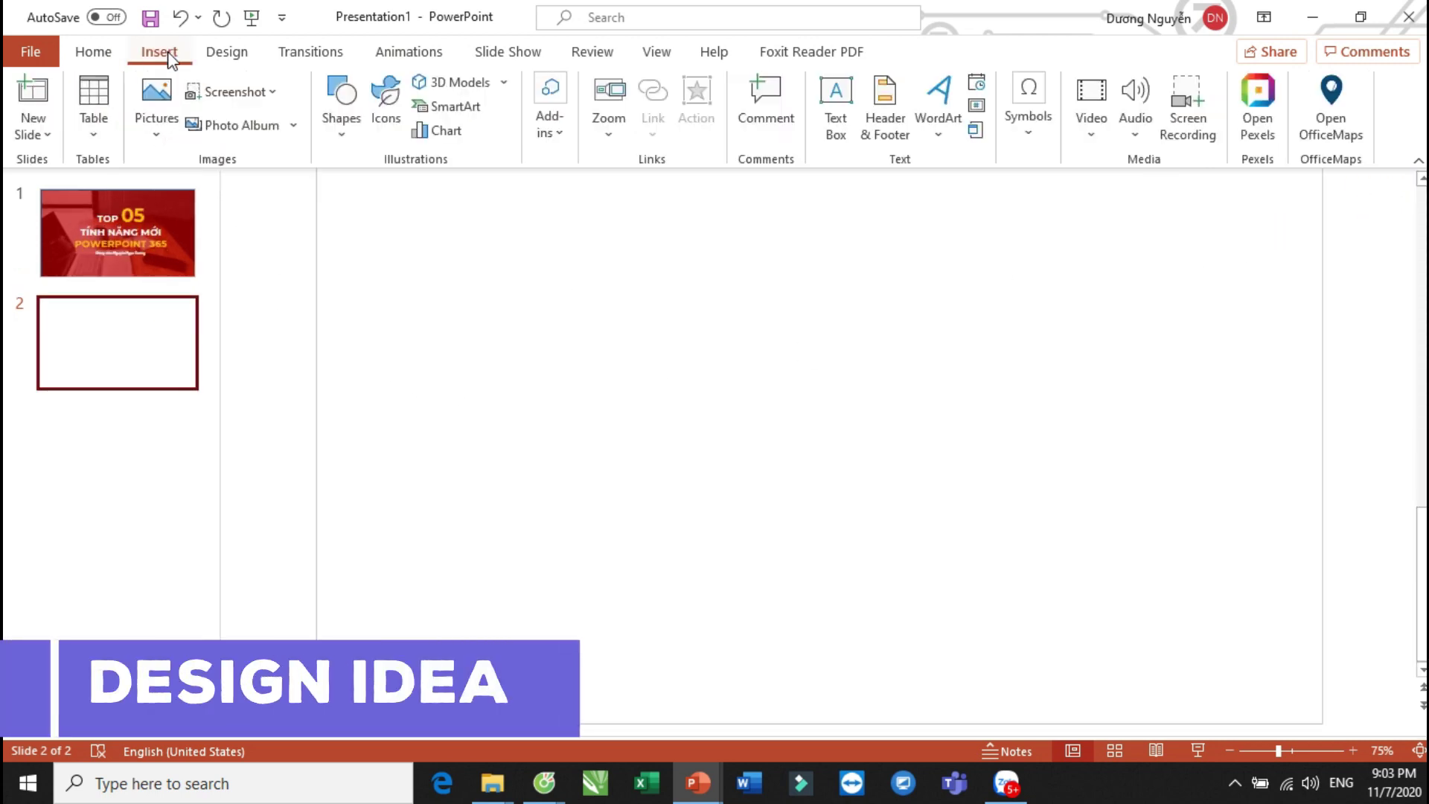
left_click(164, 140)
left_click(235, 195)
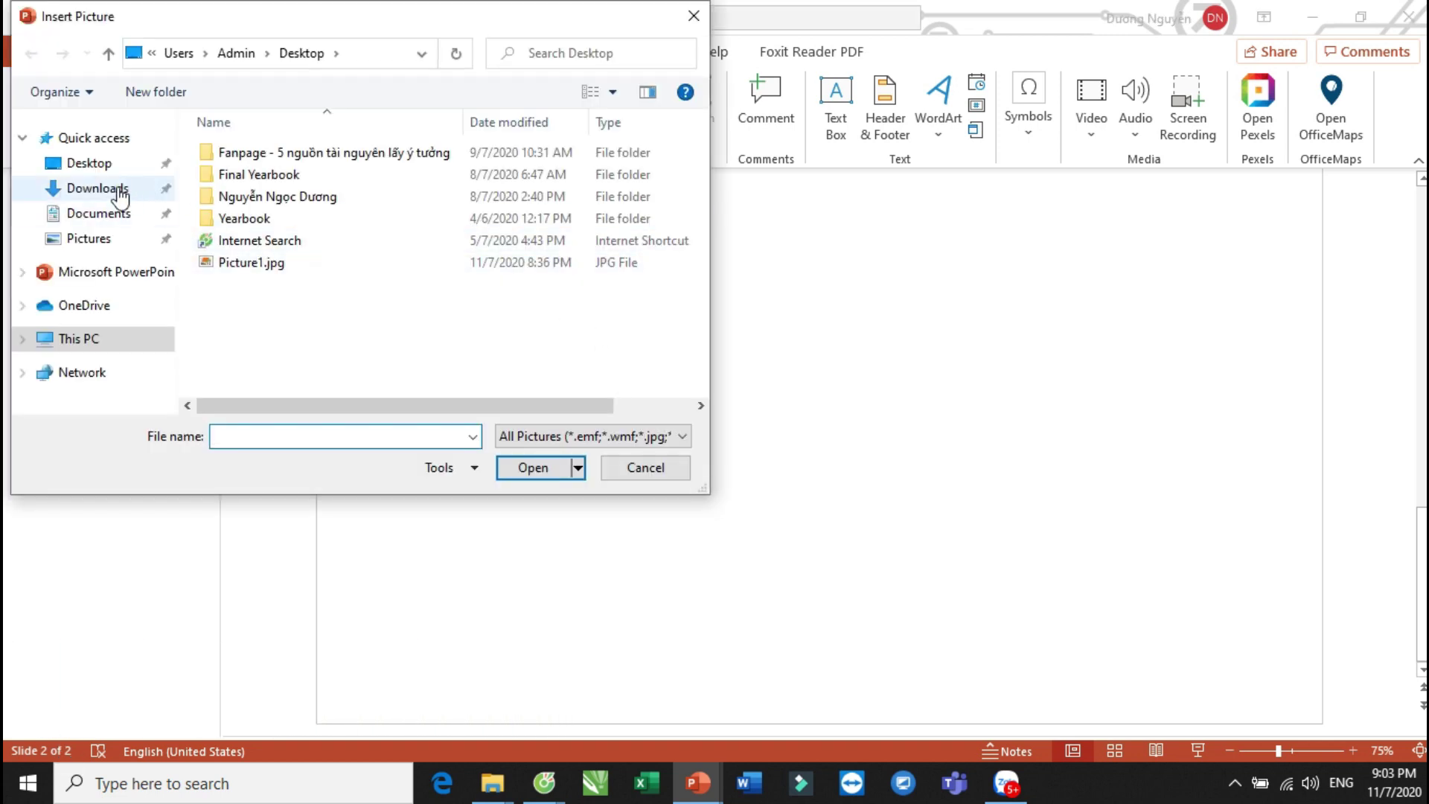
left_click(97, 188)
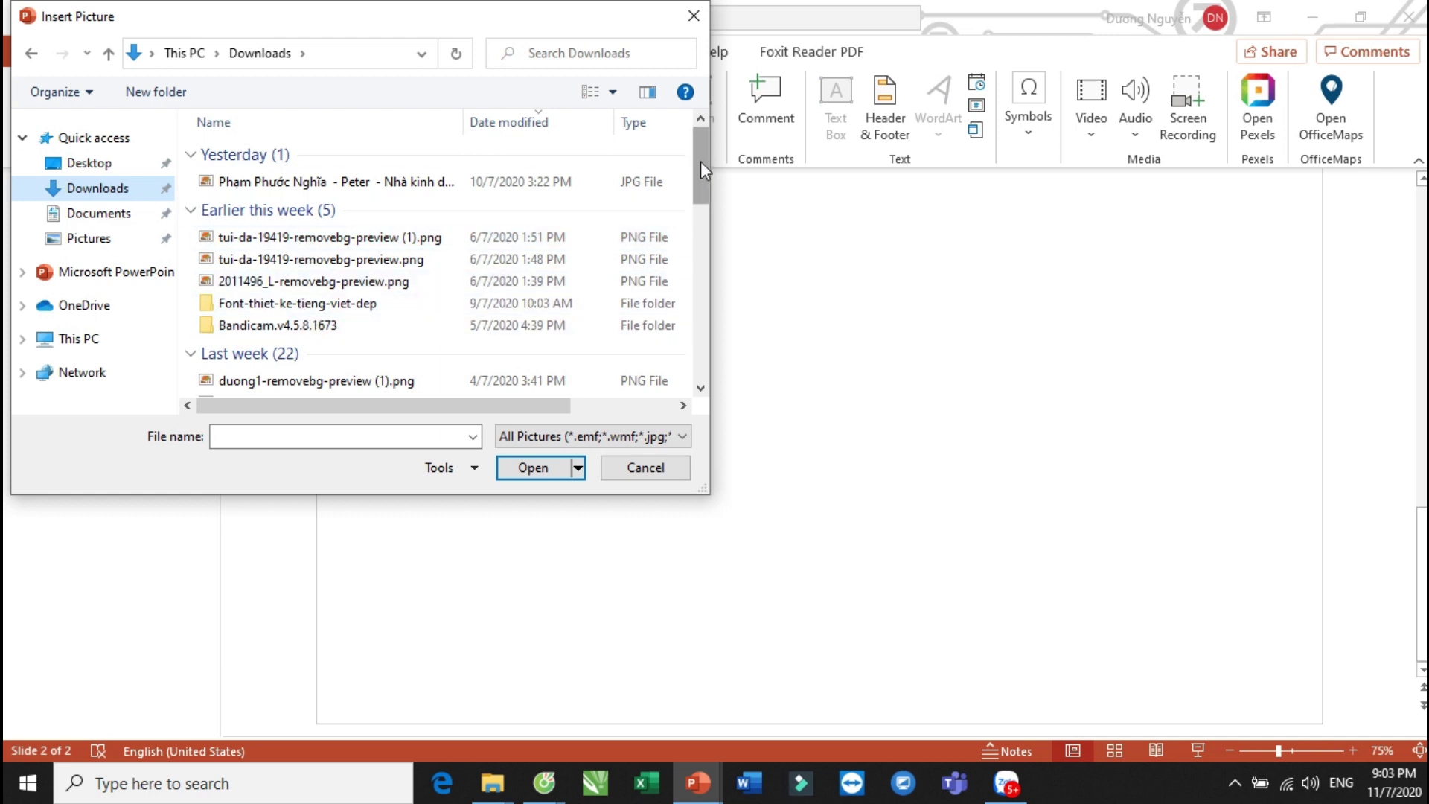
left_click_drag(700, 161, 704, 291)
scroll(703, 289, "down", 2)
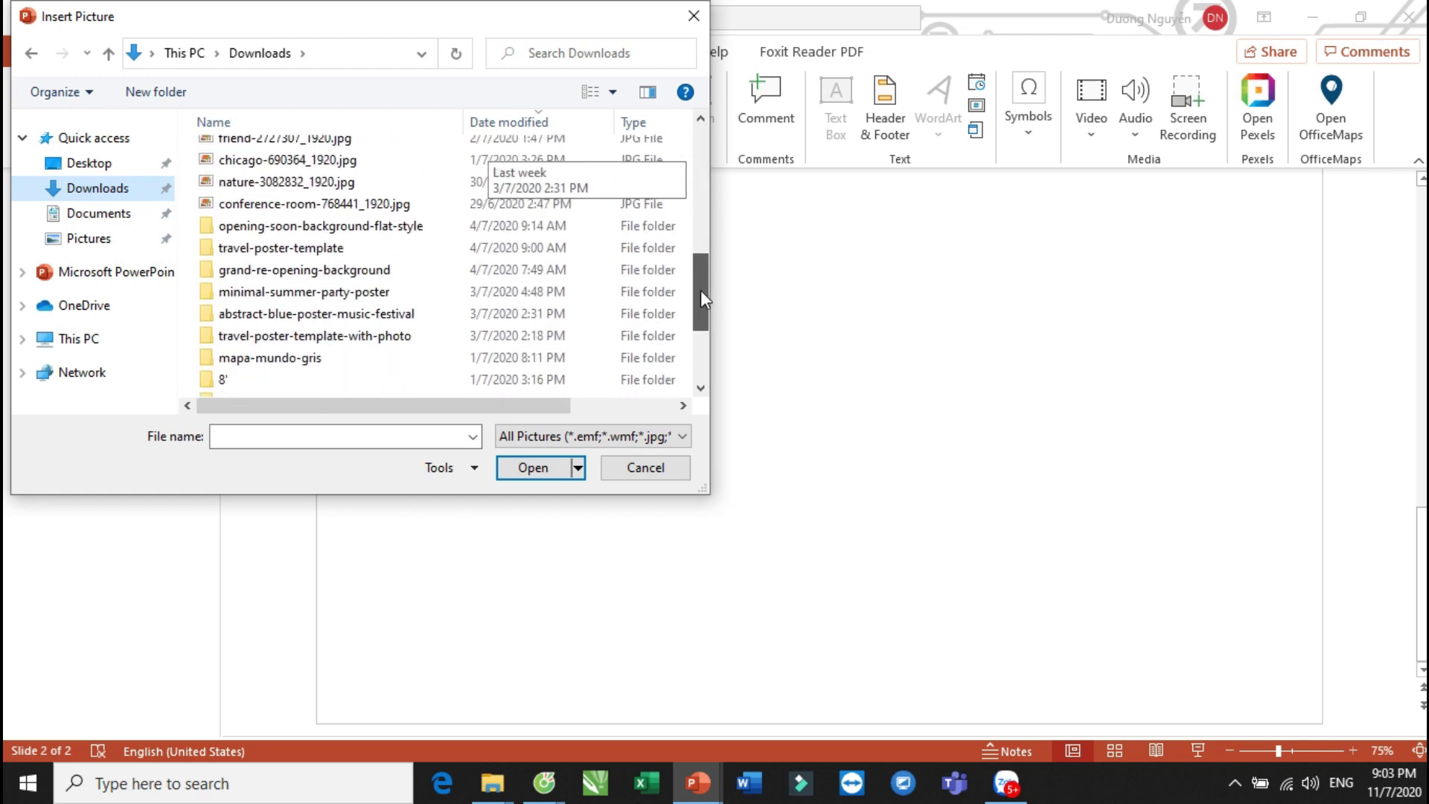
Browse to 8' > 8' > SLIDE 2 > PHONG CÁCH HIỆN ĐẠI and insert all five photos.
double_click(369, 365)
double_click(247, 155)
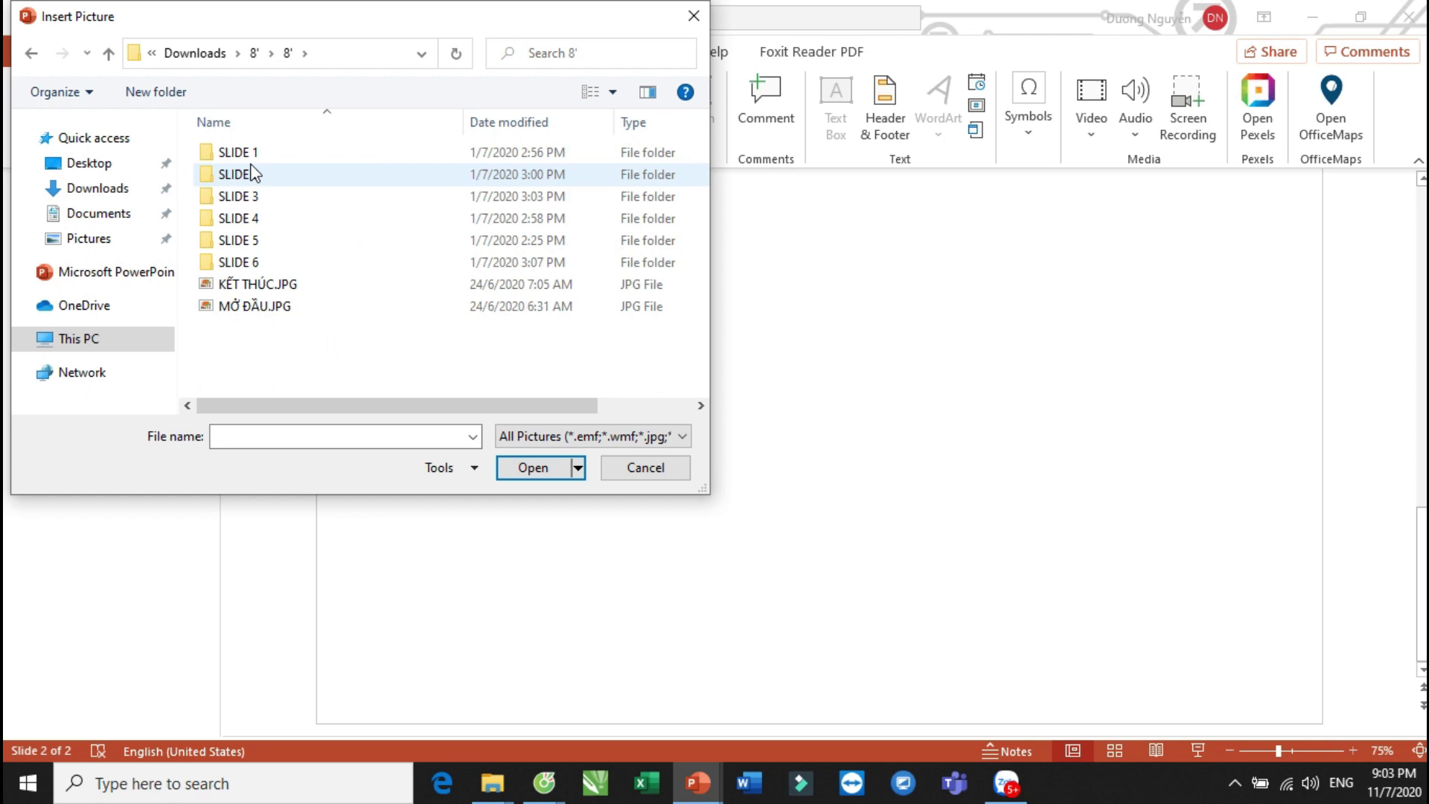
double_click(301, 175)
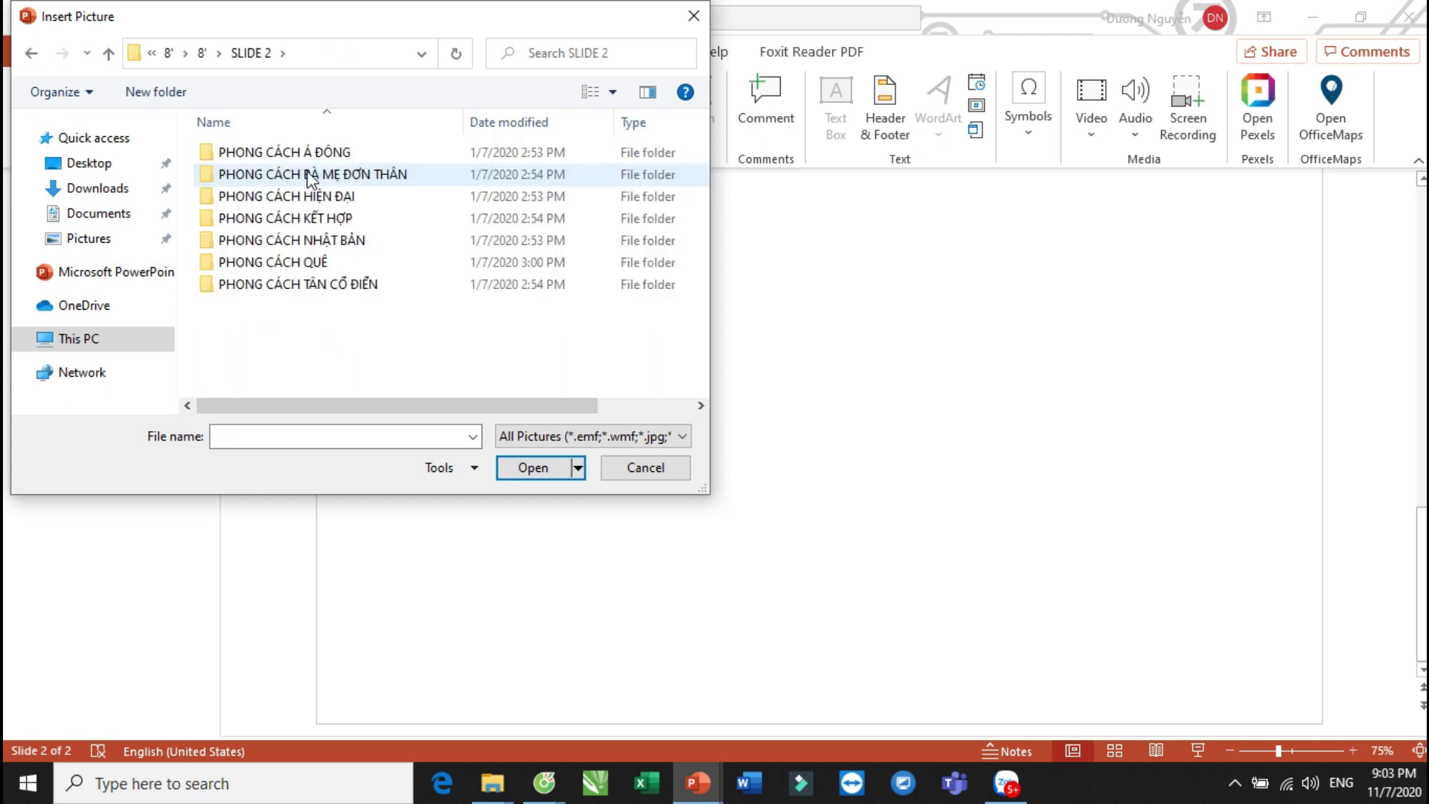
double_click(377, 197)
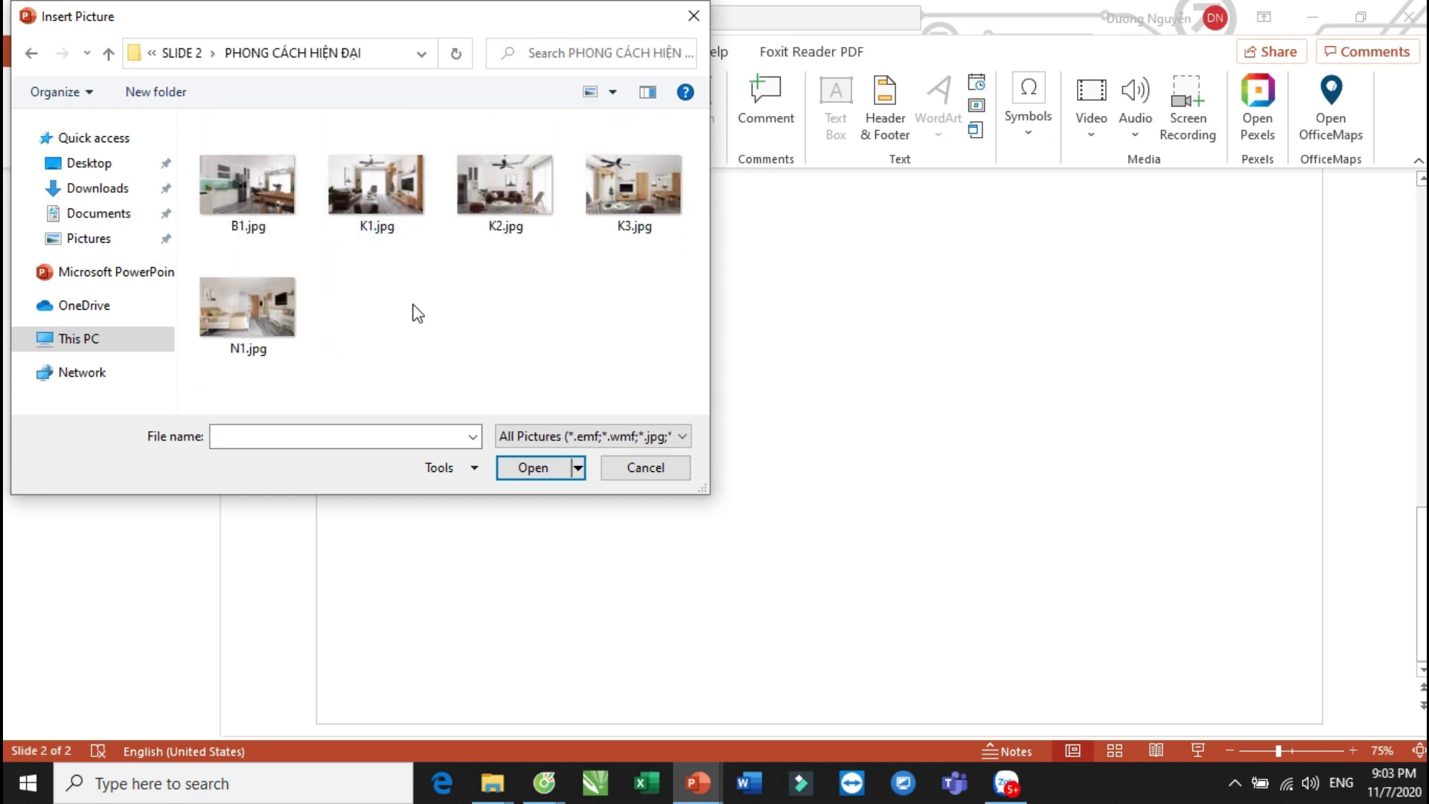
left_click_drag(680, 369, 195, 115)
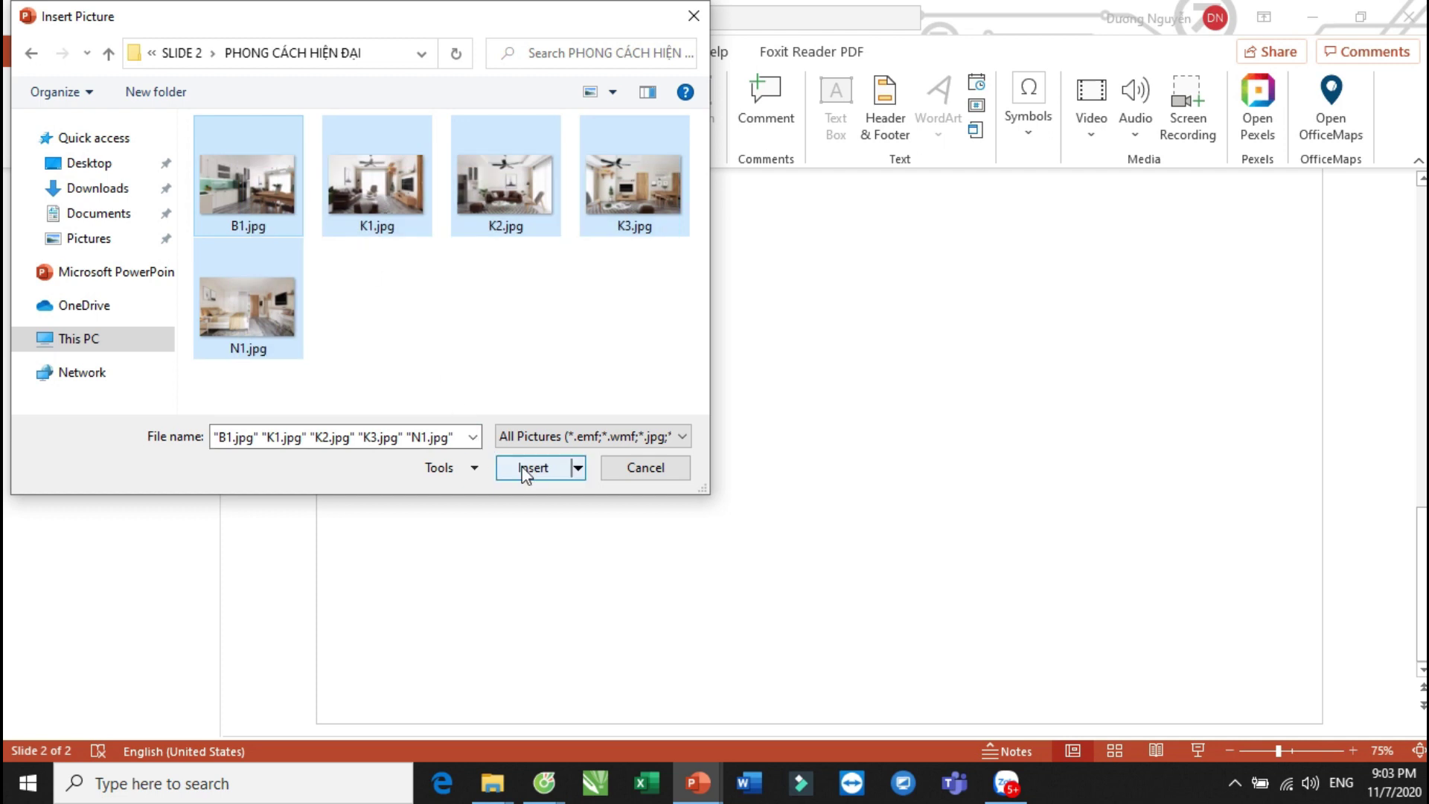
left_click(524, 469)
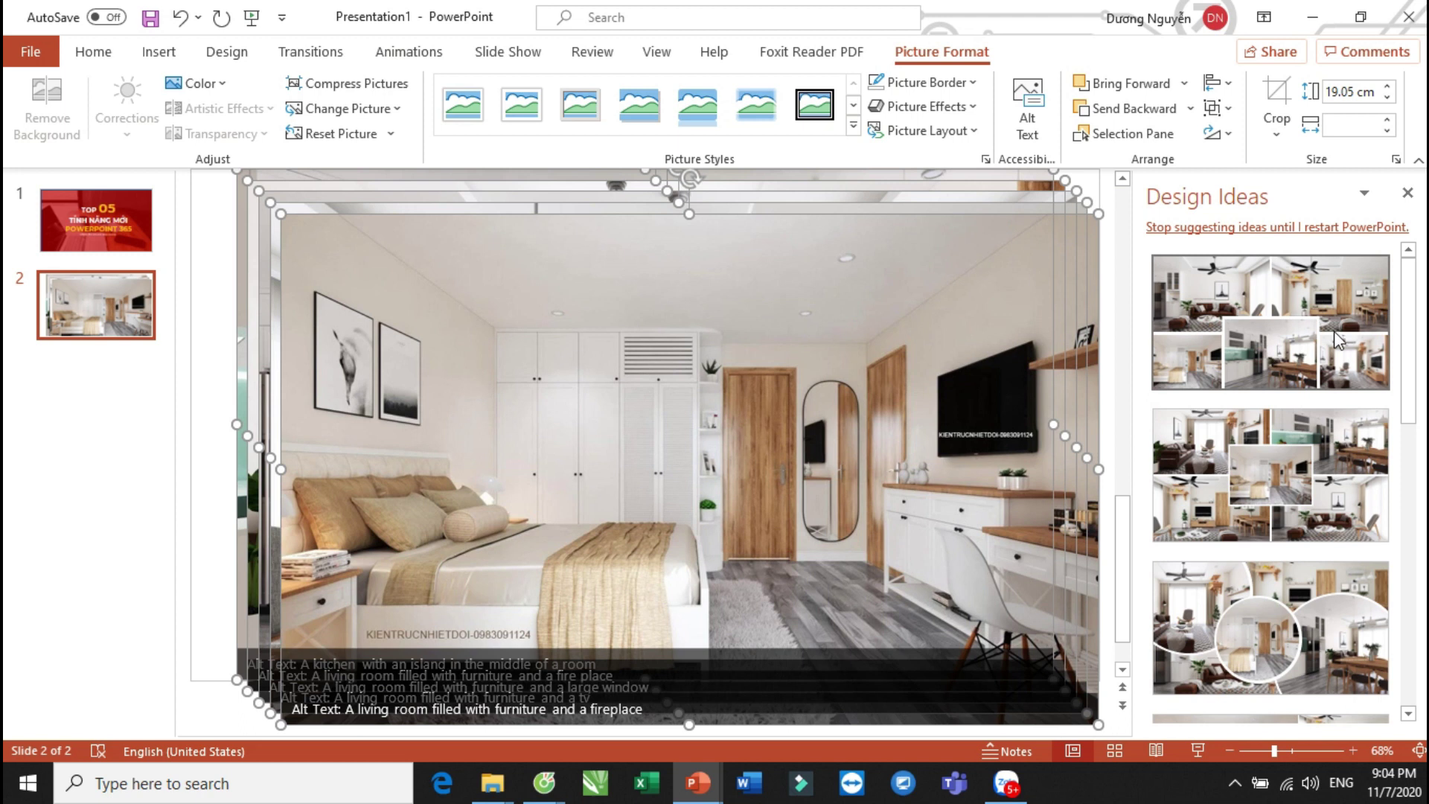
Try the first two Design Ideas collage layouts, then the circular-frames layout.
scroll(1313, 514, "down", 3)
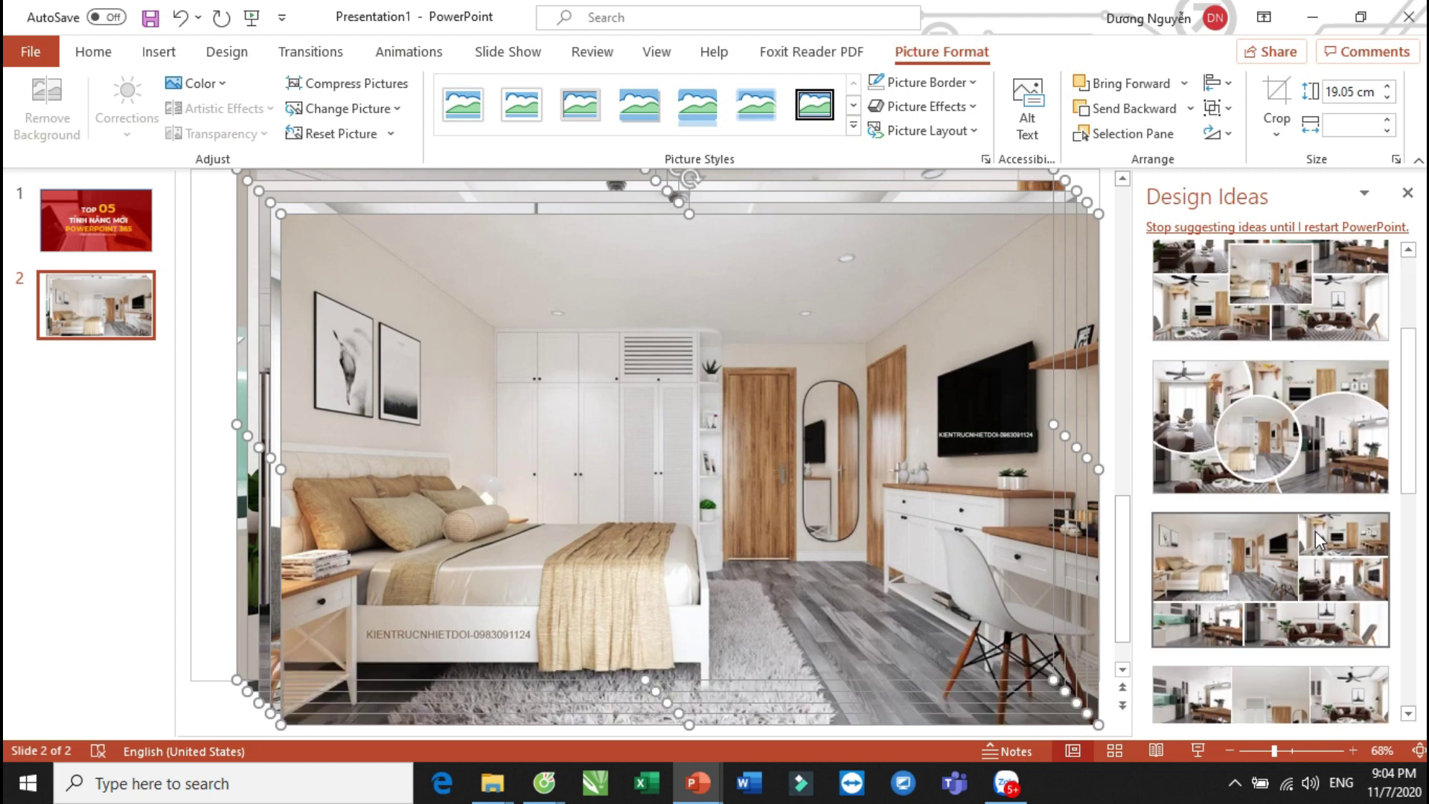
left_click(1256, 316)
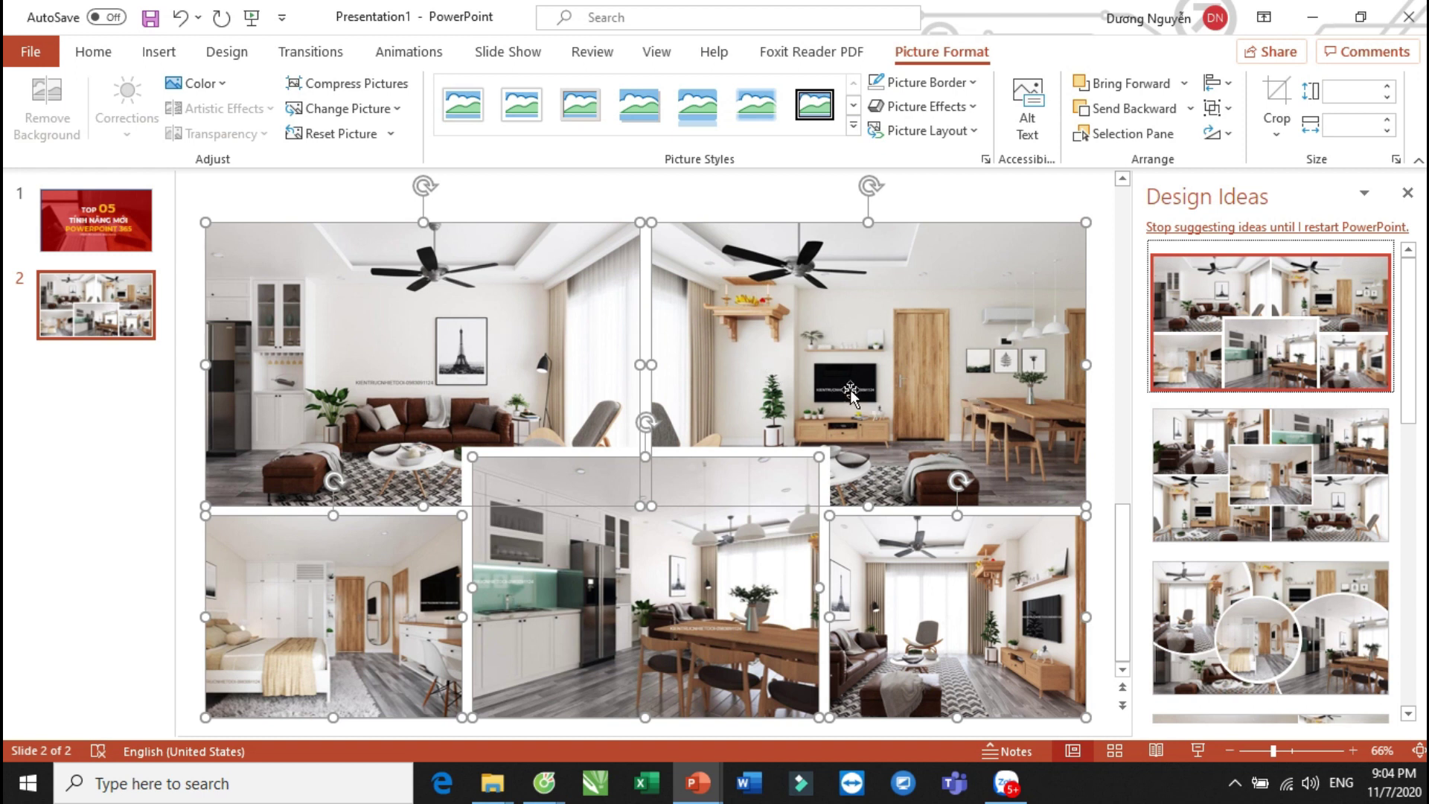
left_click(1317, 502)
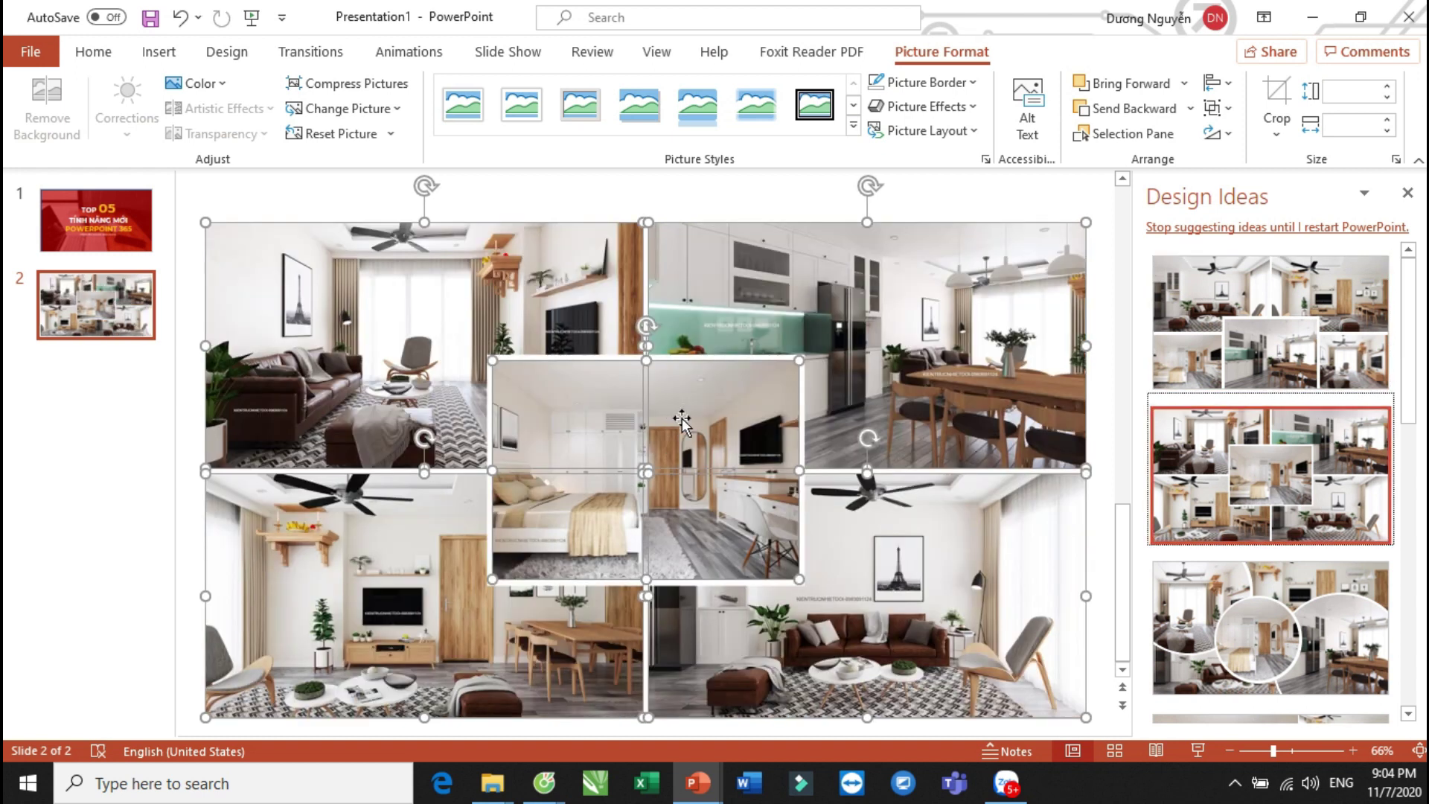
scroll(744, 428, "down", 2, "ctrl")
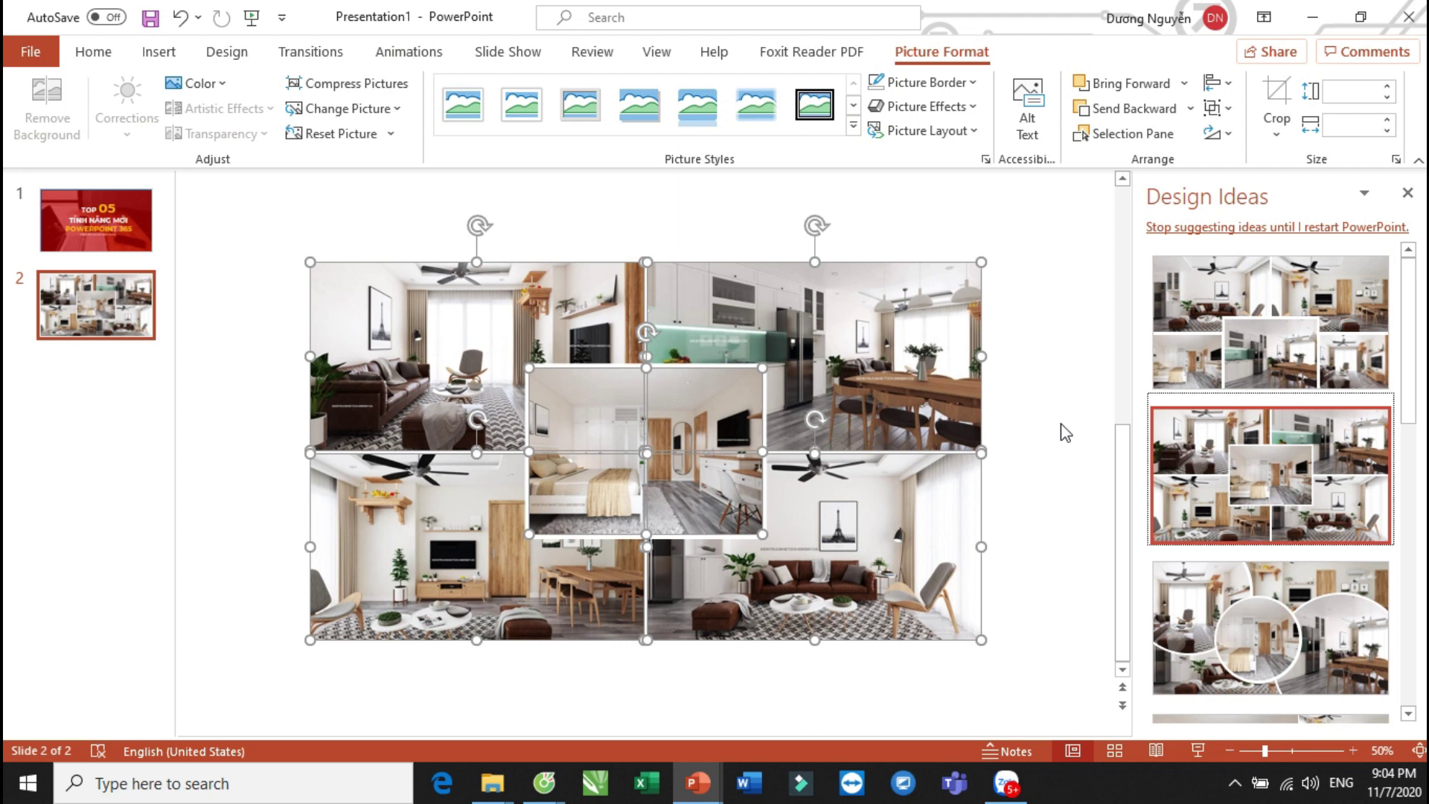
left_click(1259, 655)
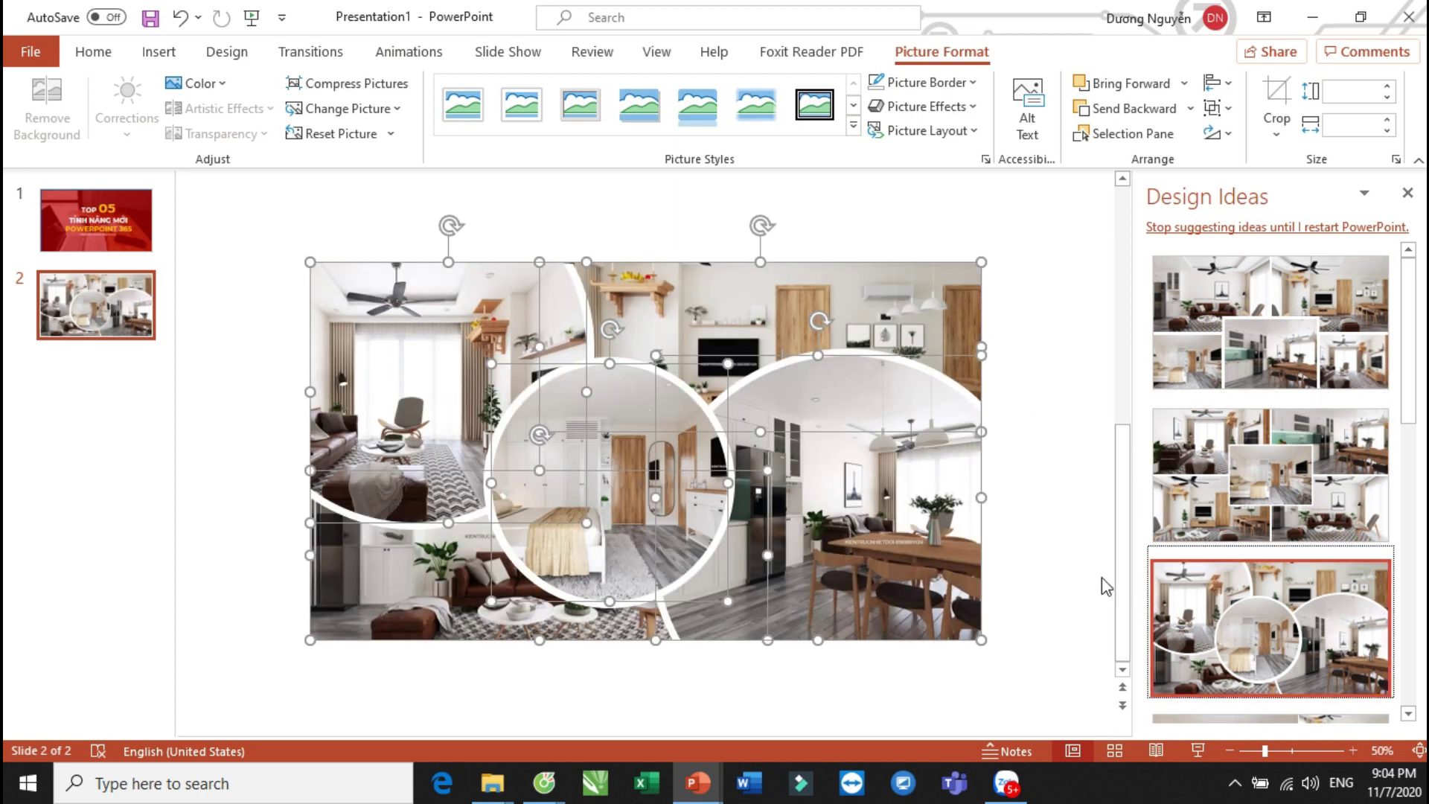
left_click(1071, 530)
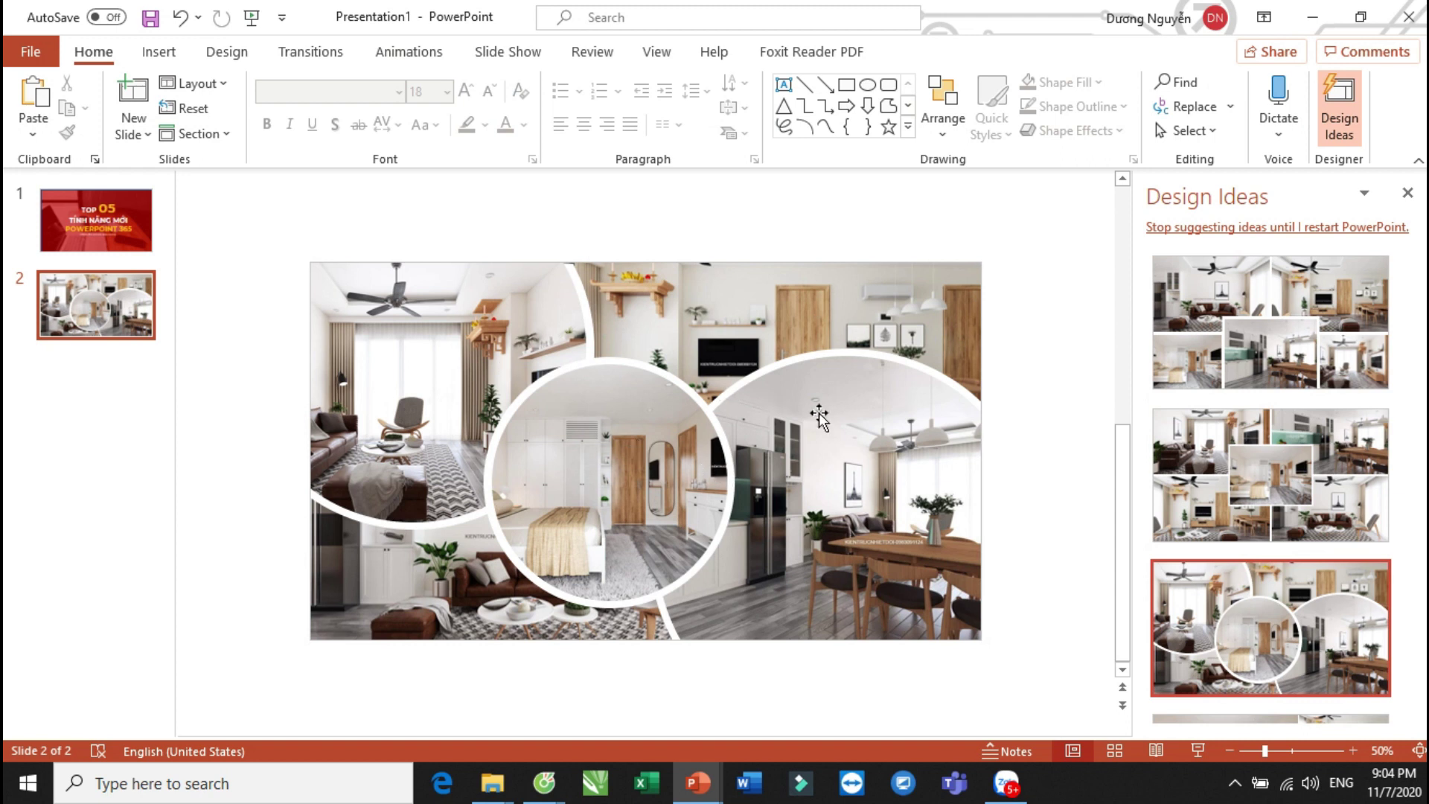
Apply the photo grid layout and check each picture in the collage.
scroll(1349, 584, "down", 2)
scroll(1347, 585, "down", 1)
left_click(1274, 607)
left_click(605, 428)
left_click(823, 339)
left_click(841, 497)
left_click(789, 559)
left_click(508, 568)
left_click(519, 433)
left_click(825, 337)
left_click(829, 435)
left_click(812, 566)
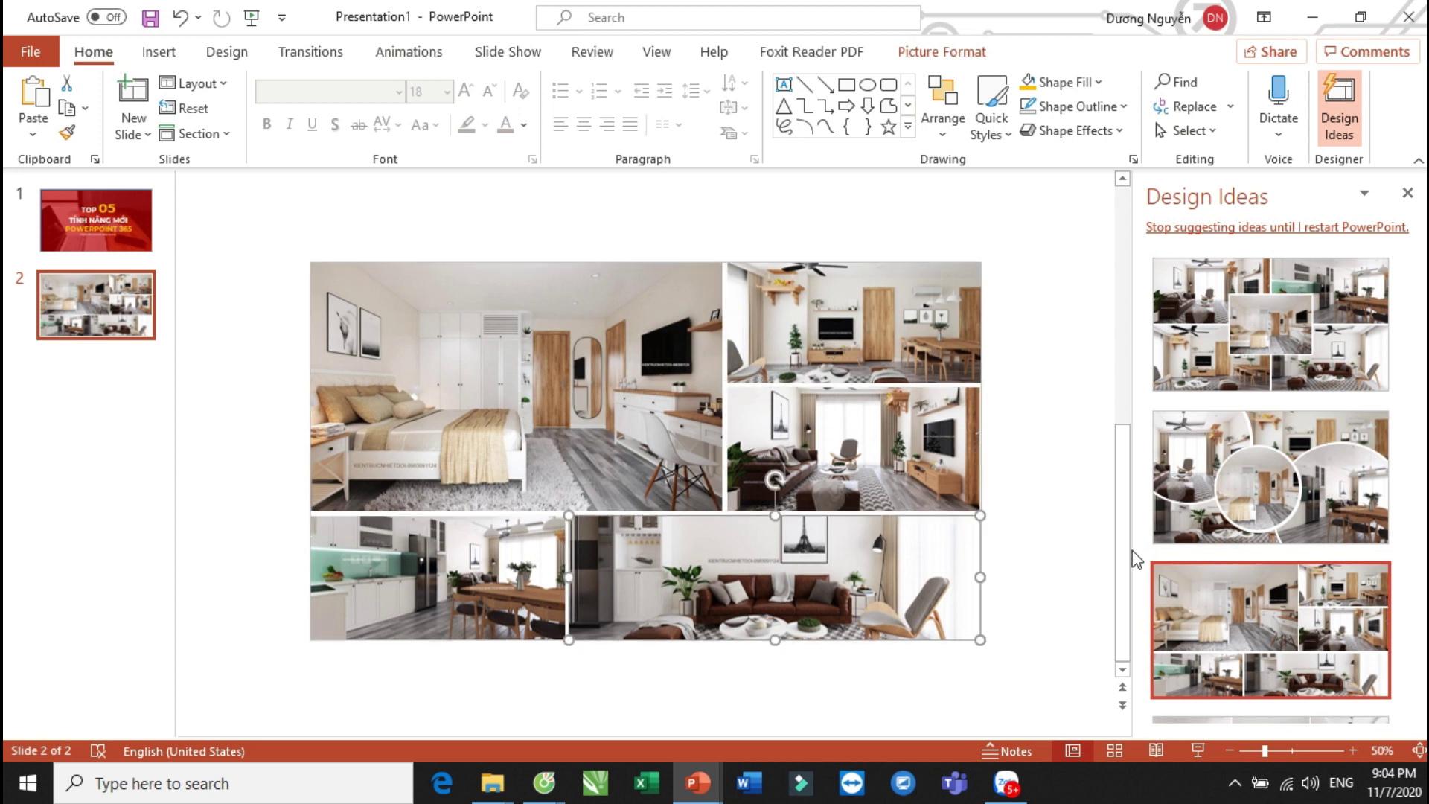
Try another collage and the scattered-photos layout, finishing with the diagonal collage layout.
scroll(1243, 581, "down", 2)
left_click(1295, 595)
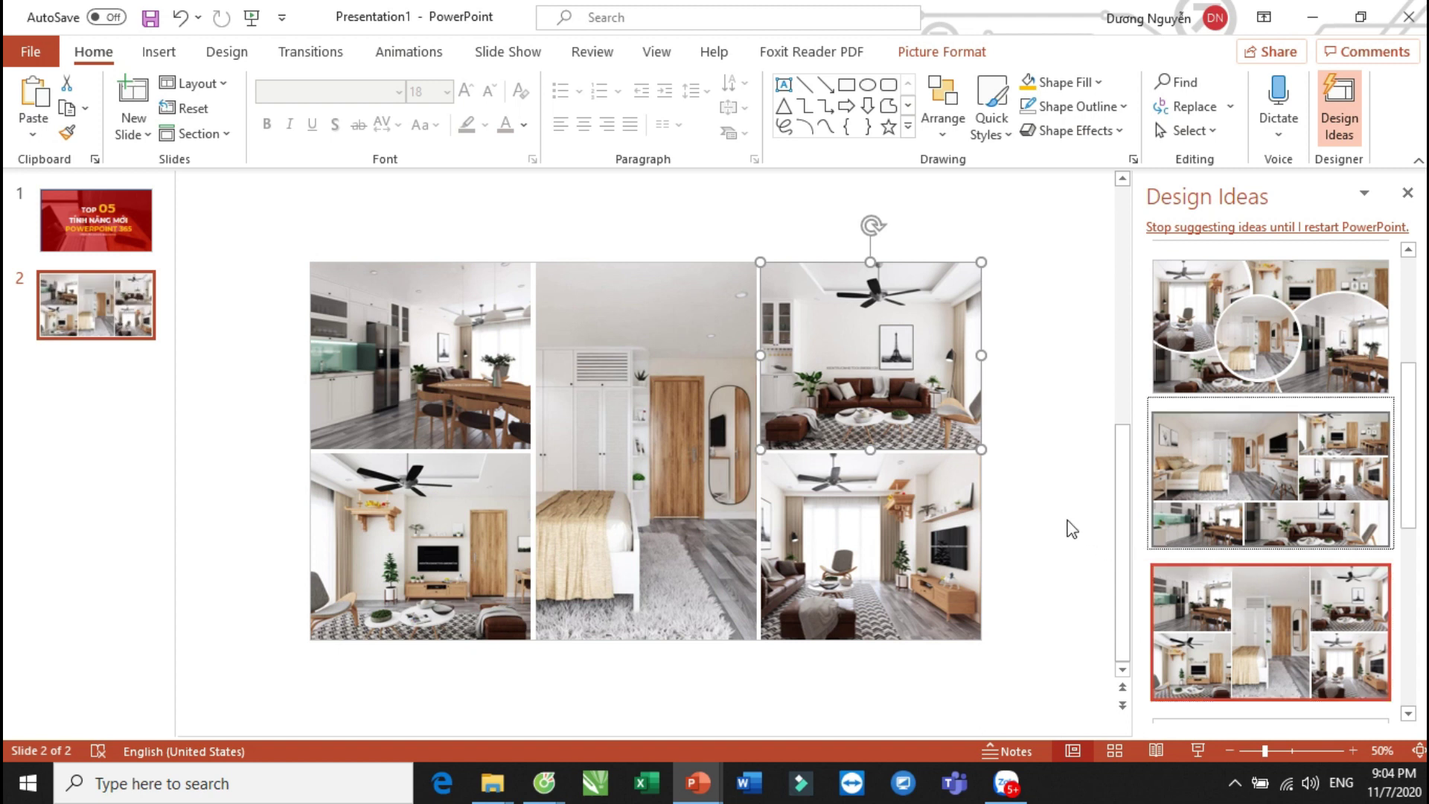
scroll(1299, 580, "down", 2)
left_click(1306, 605)
scroll(1306, 605, "down", 2)
left_click(1304, 603)
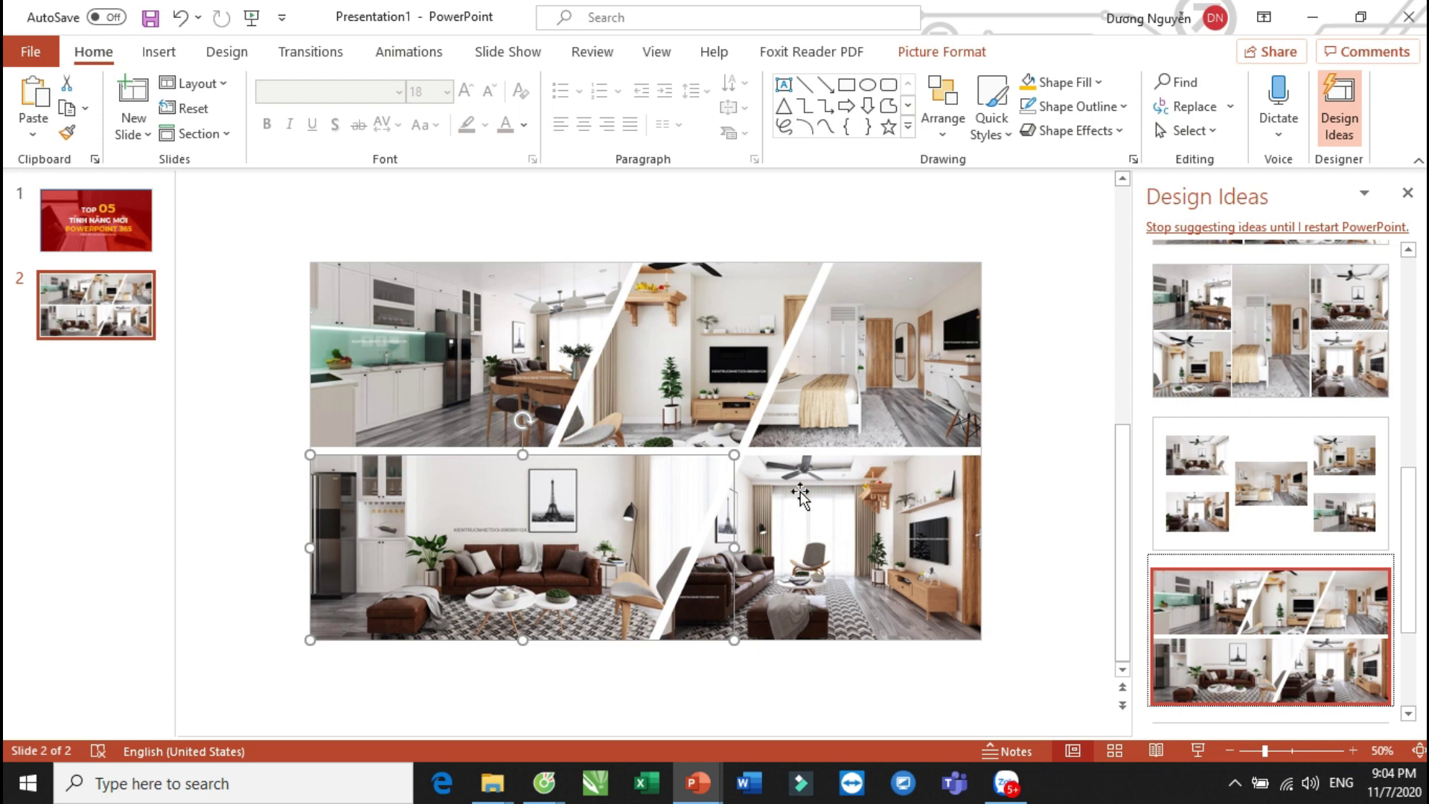
scroll(1266, 610, "down", 2)
scroll(1266, 610, "down", 1)
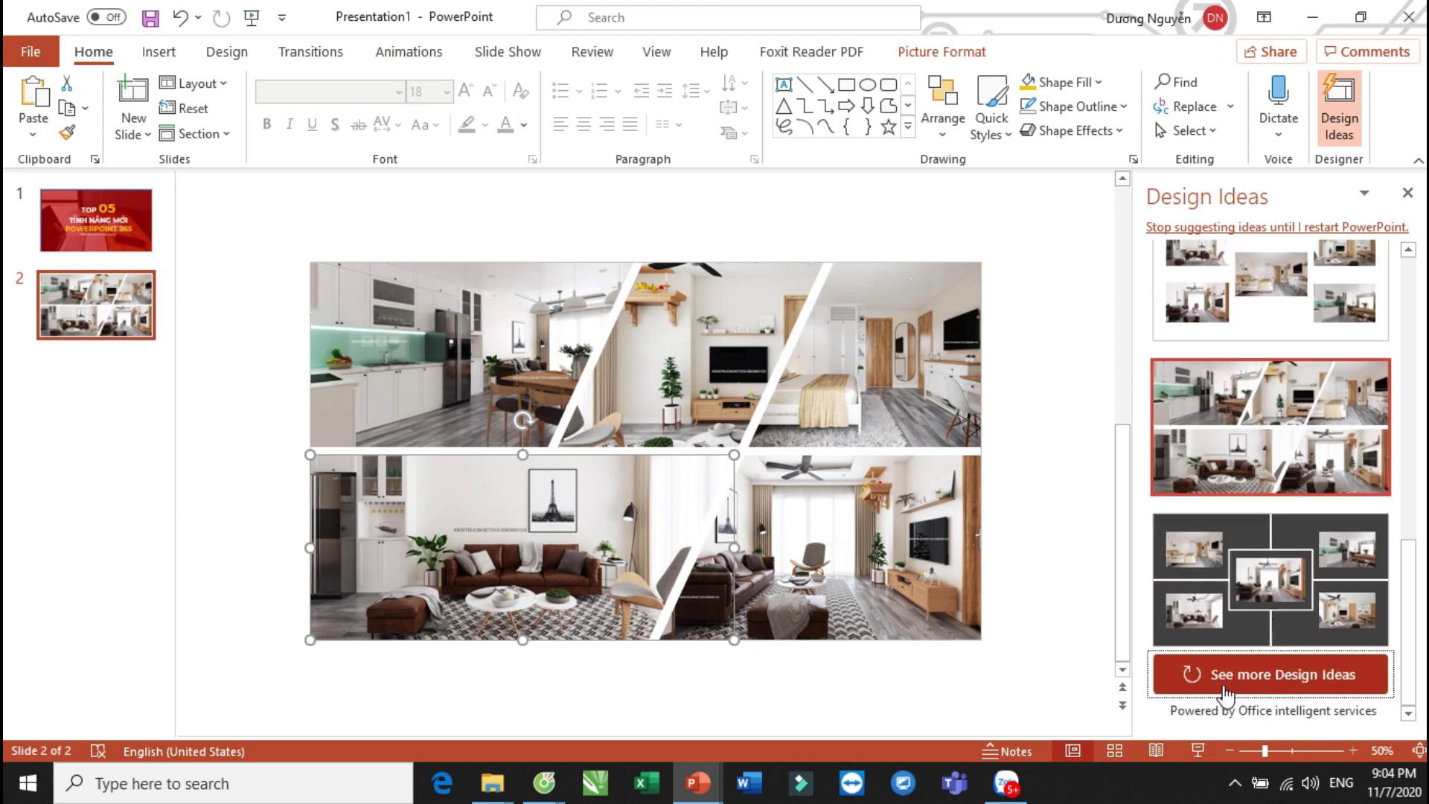
Apply the brown-background grid layout with white-framed photos to slide 2.
left_click(1295, 689)
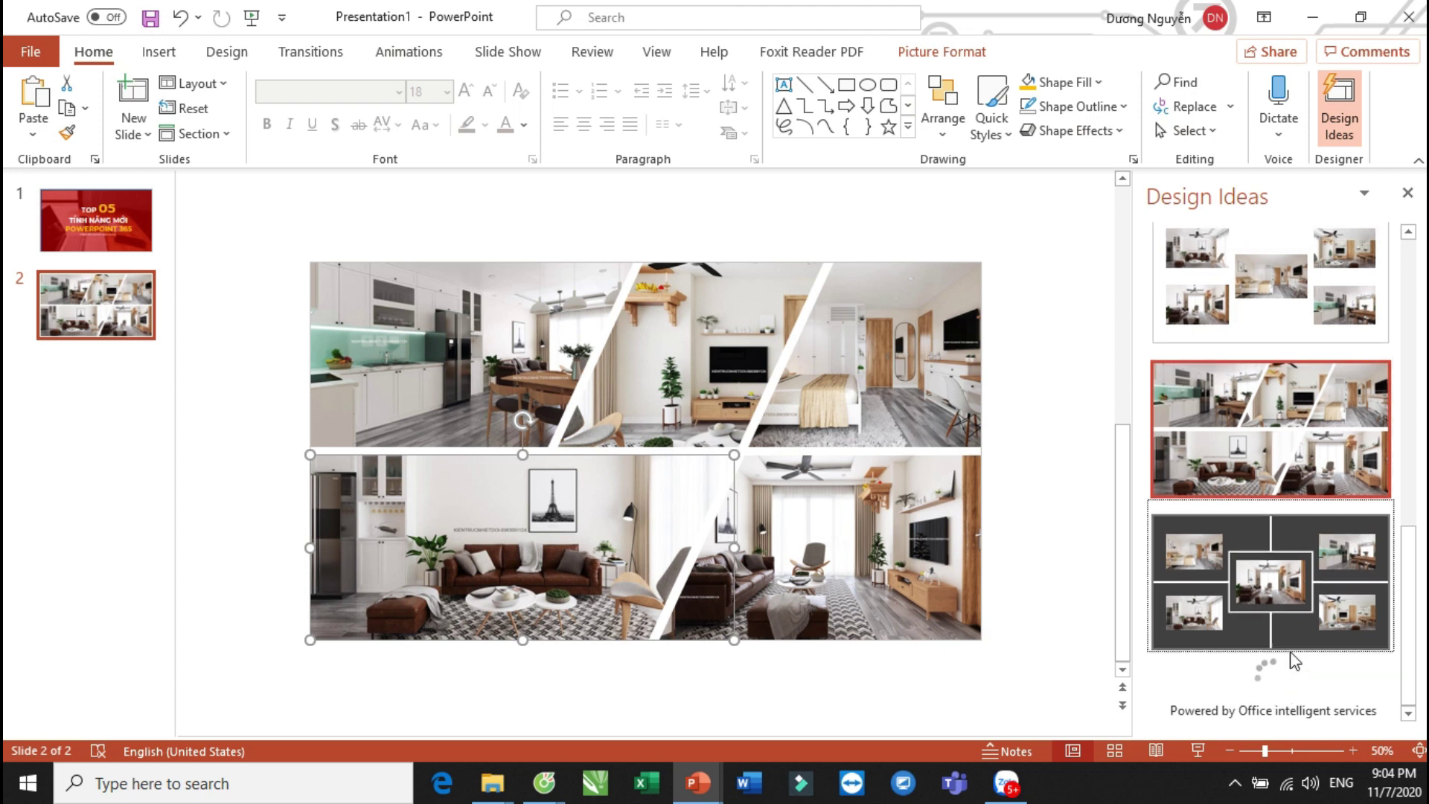
scroll(1287, 532, "down", 2)
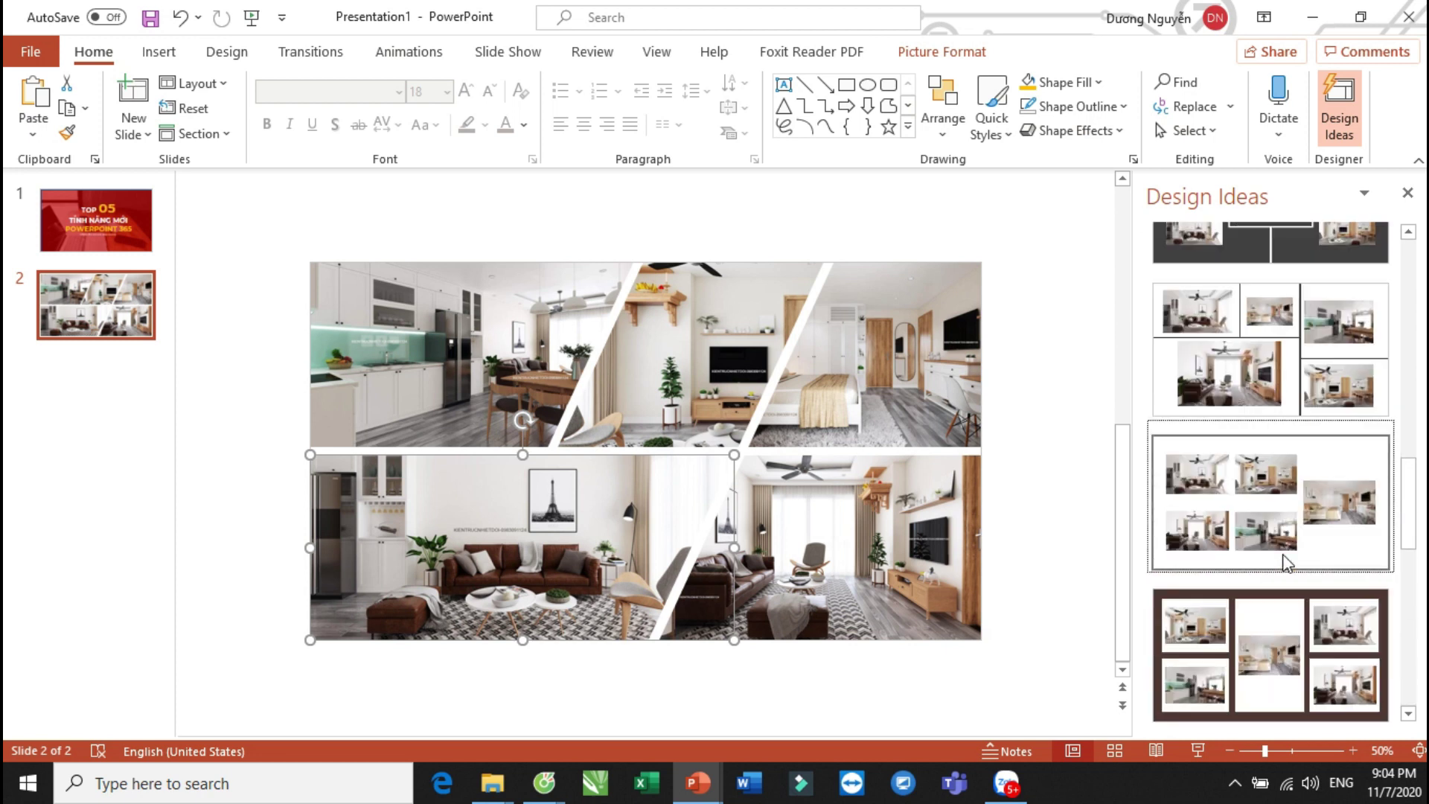
scroll(1288, 550, "down", 1)
left_click(1287, 563)
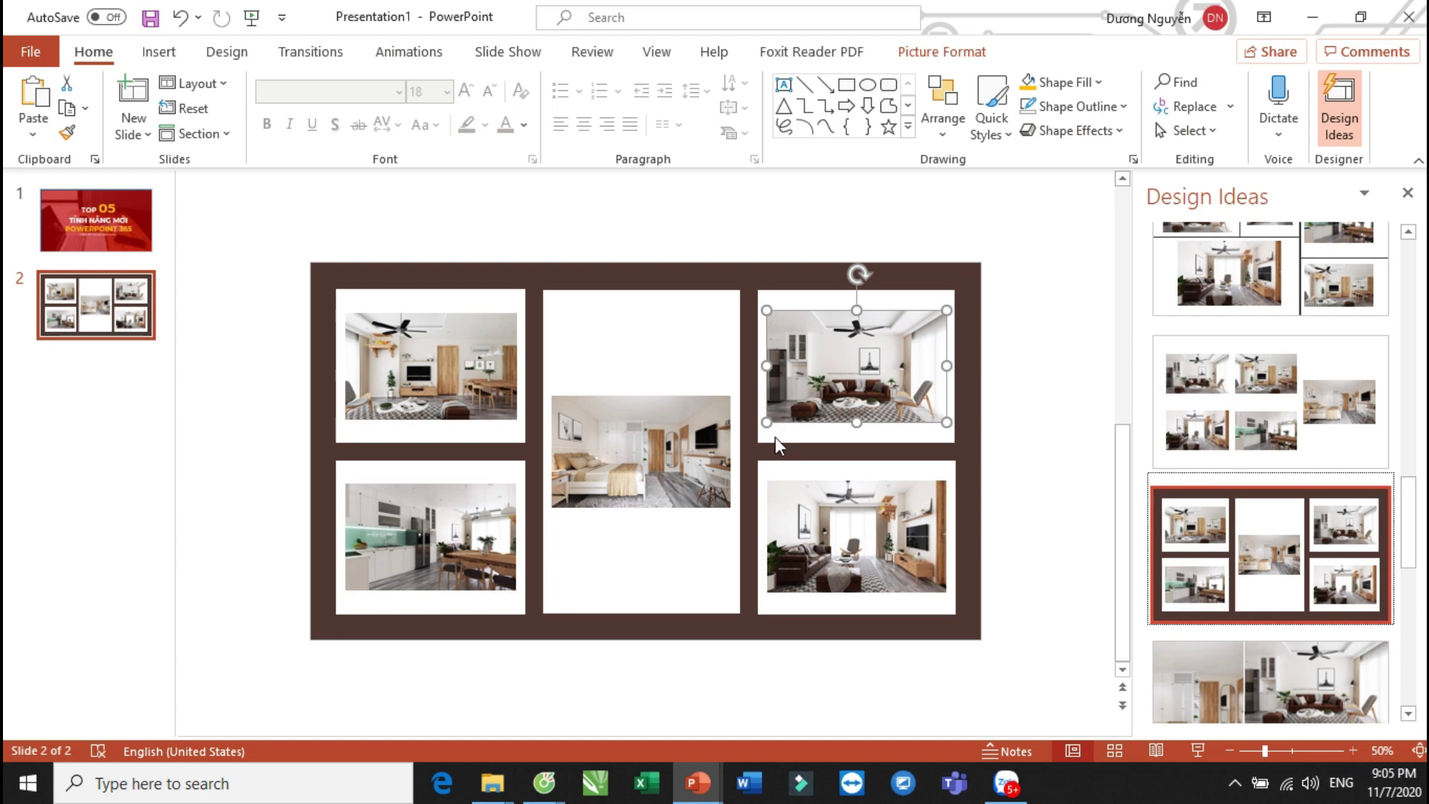
Close the Design Ideas suggestions pane.
scroll(1299, 294, "up", 1)
left_click(1407, 193)
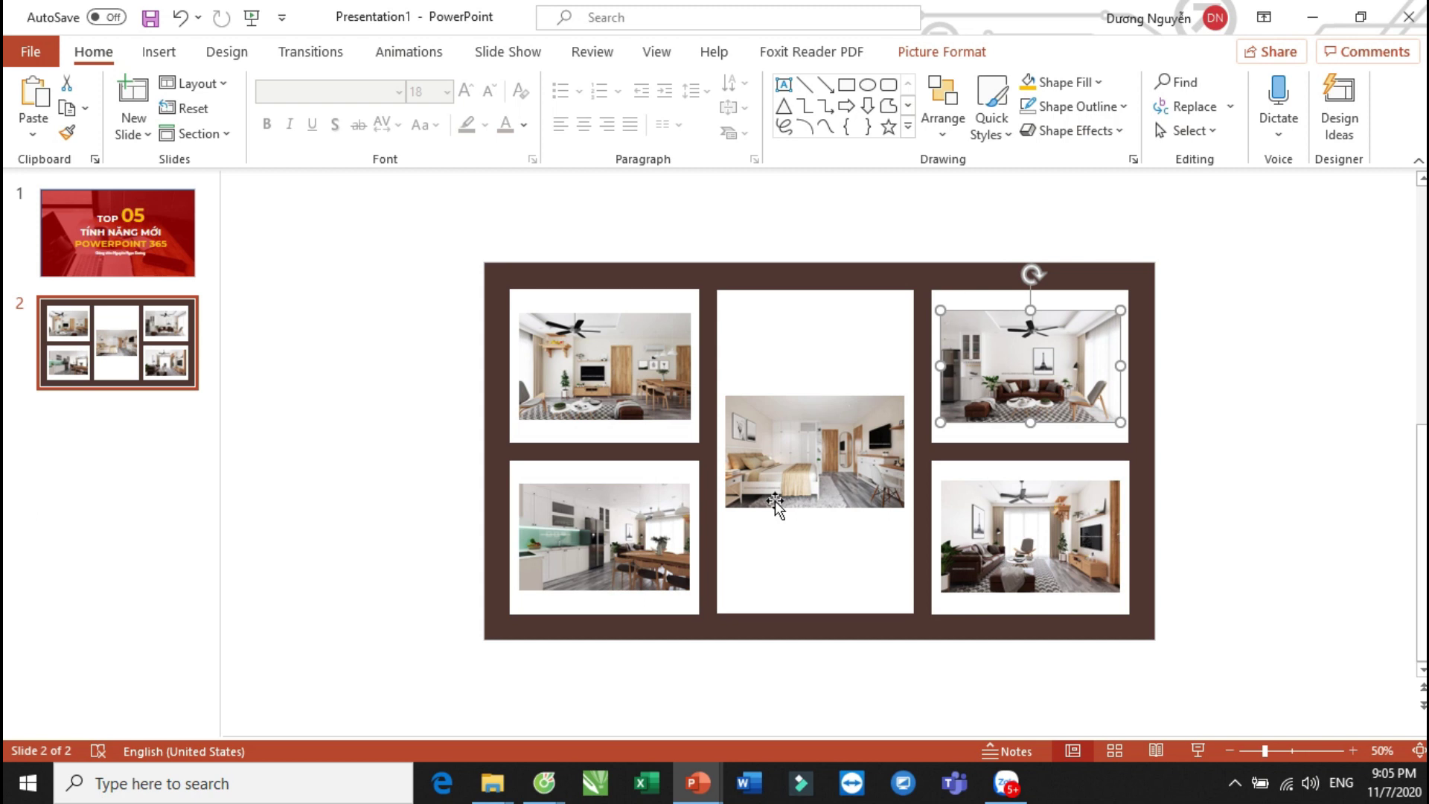
left_click(699, 785)
Open the Create a Video export settings and review the quality options, currently Full HD (1080p).
left_click(31, 51)
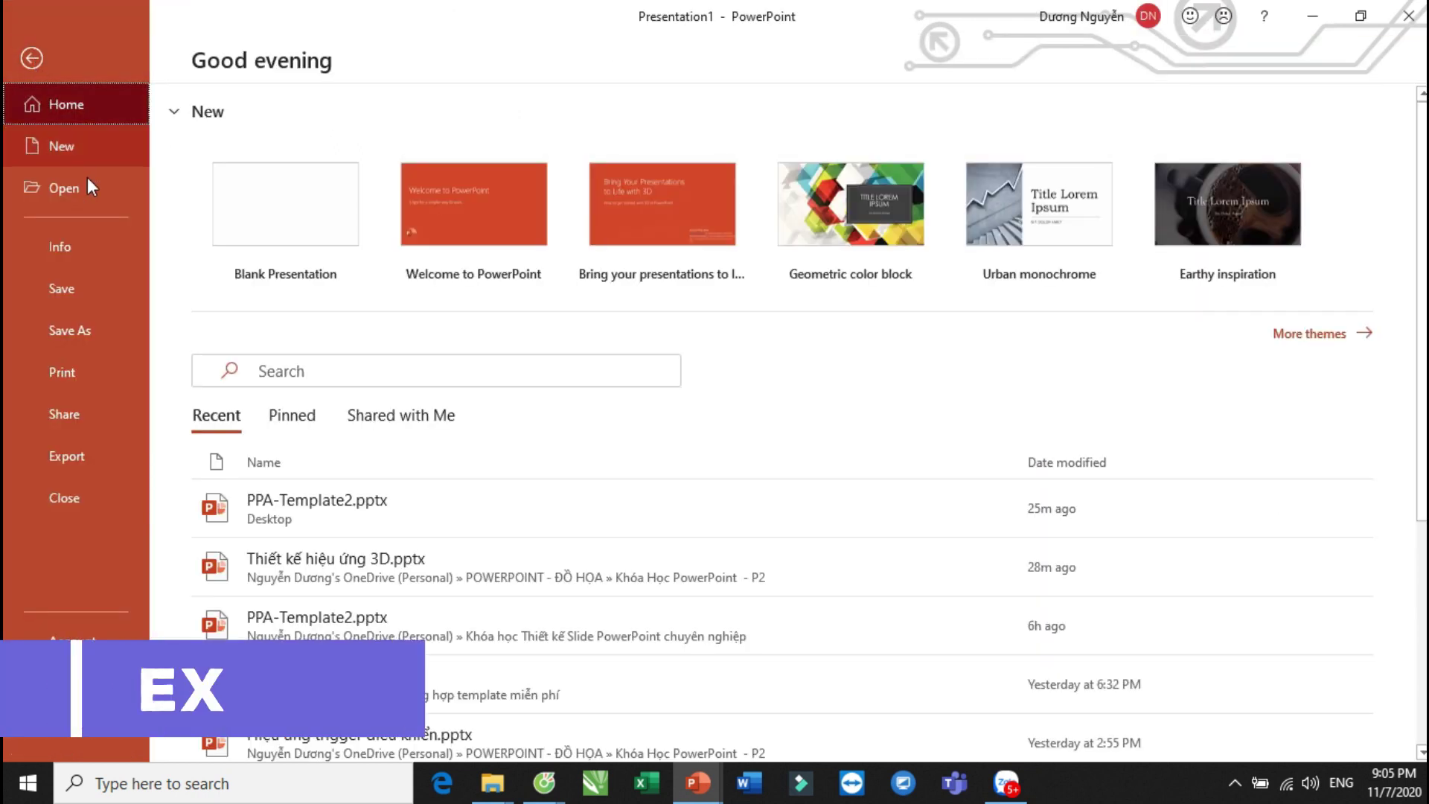
left_click(75, 457)
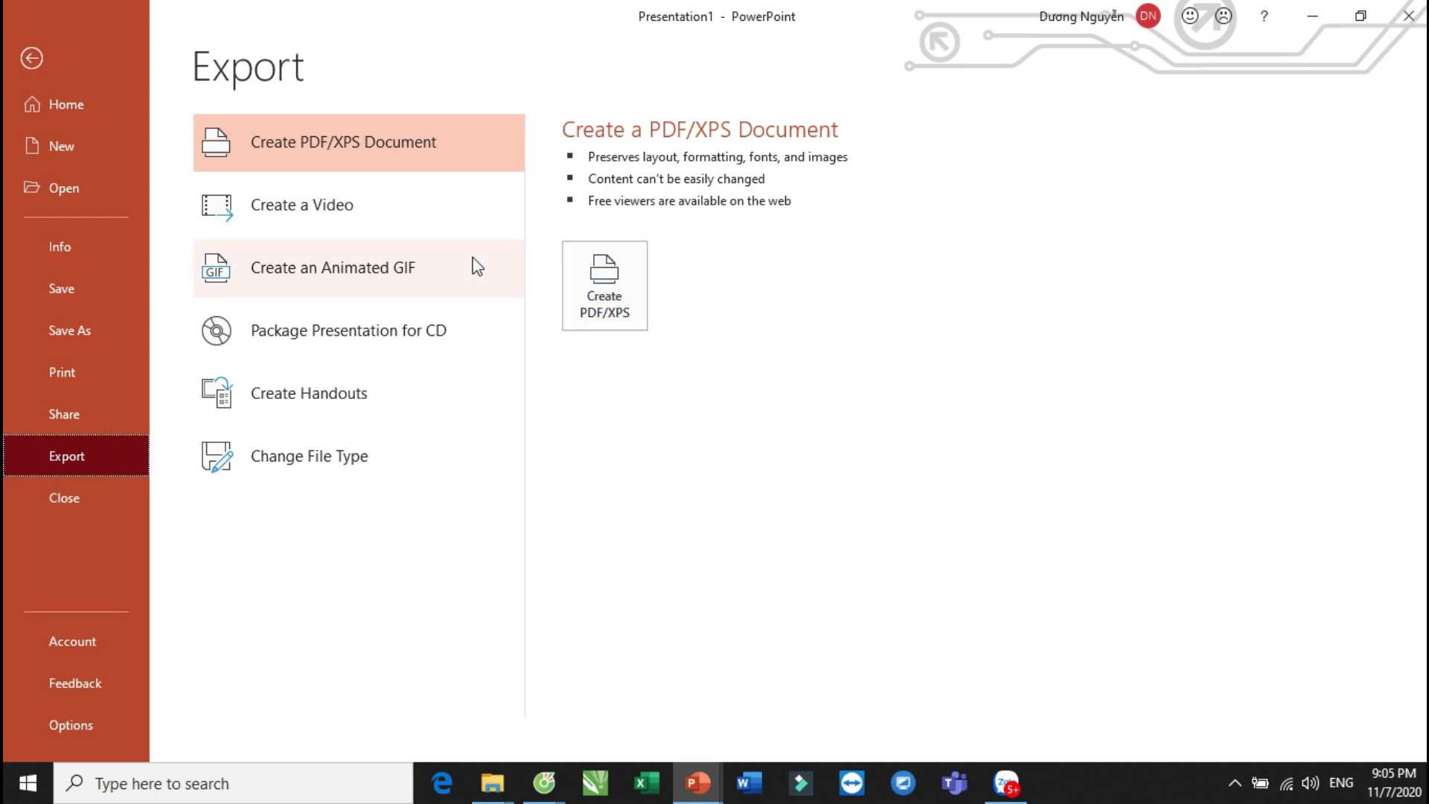
left_click(302, 222)
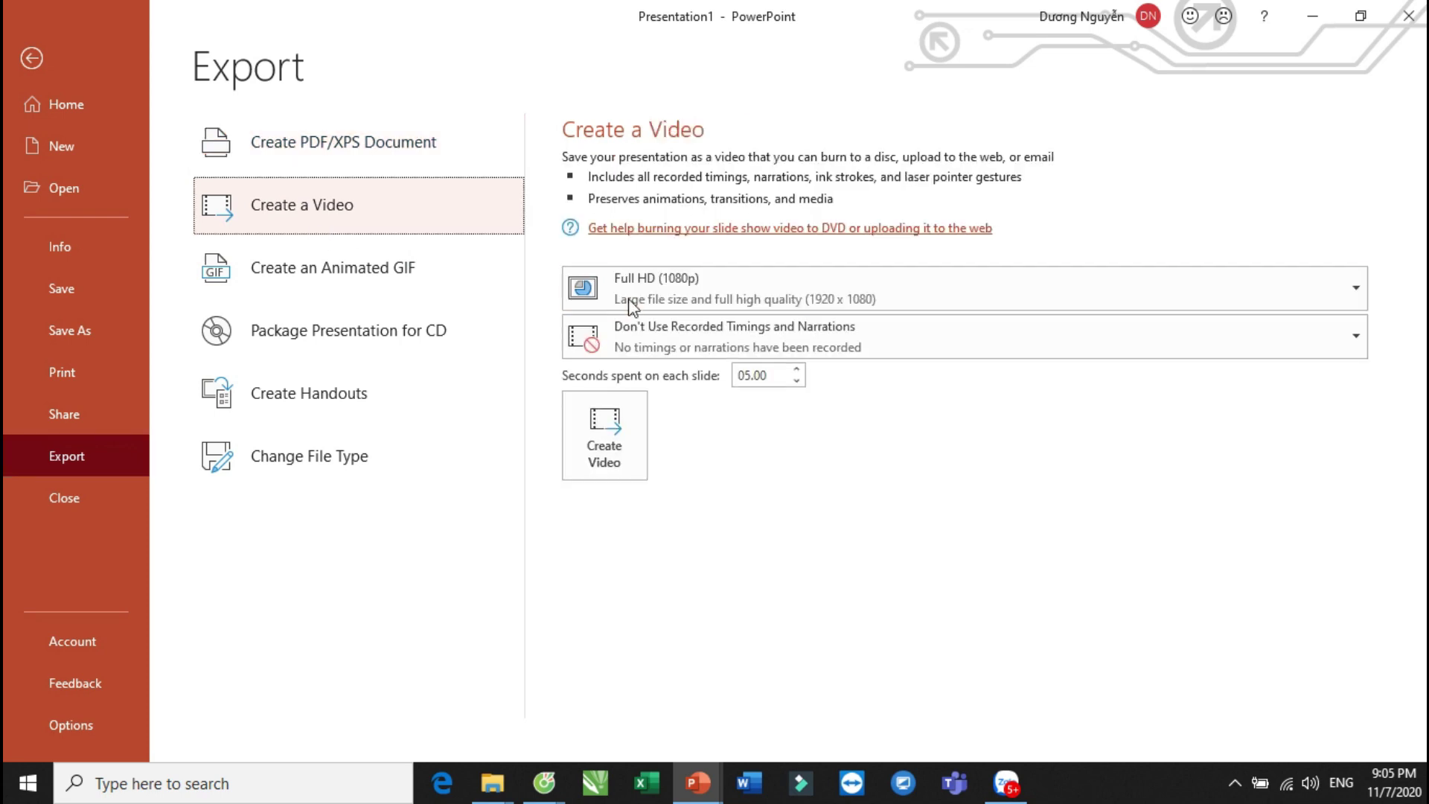
left_click(677, 301)
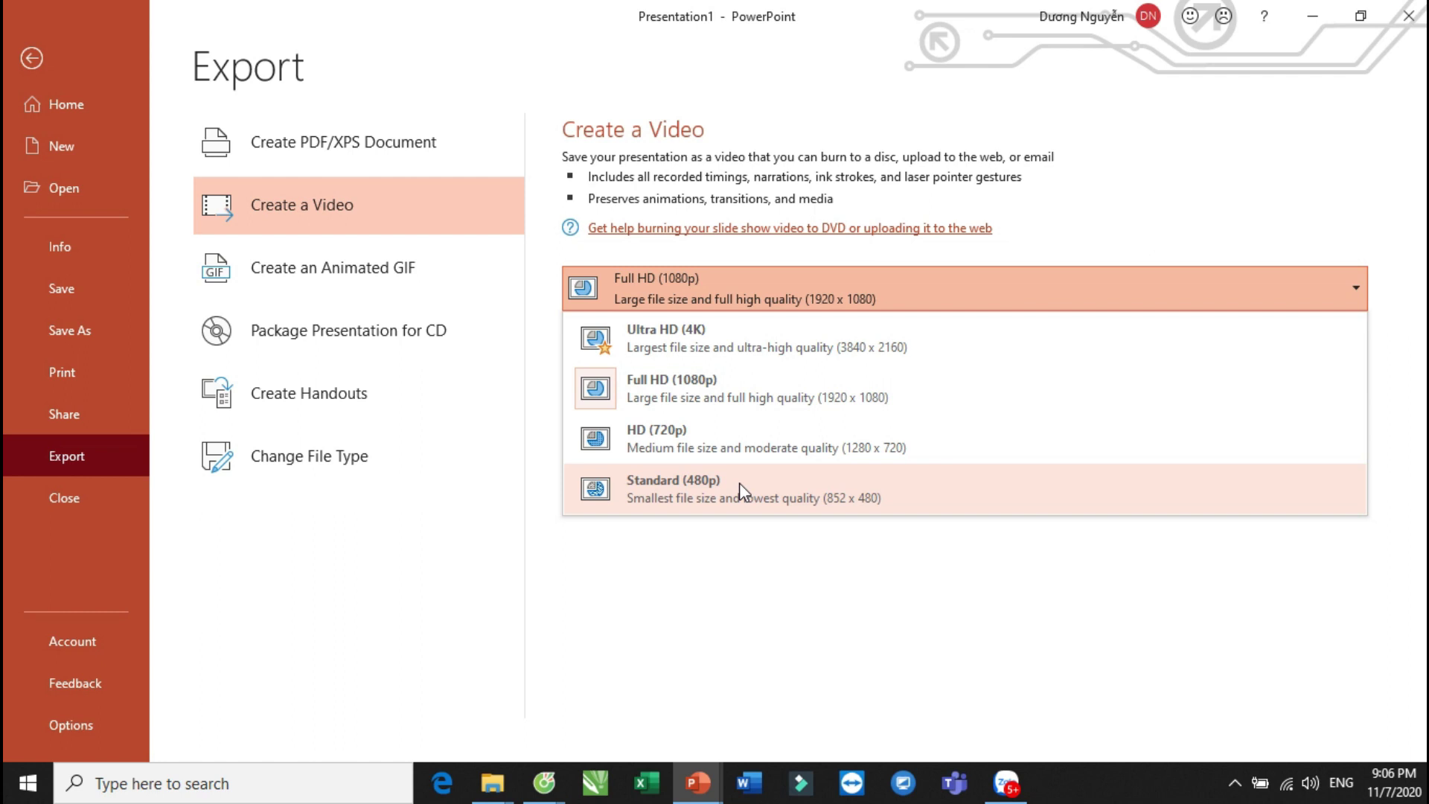
Keep Full HD (1080p) with Don't Use Recorded Timings and Narrations, and create the video.
left_click(717, 396)
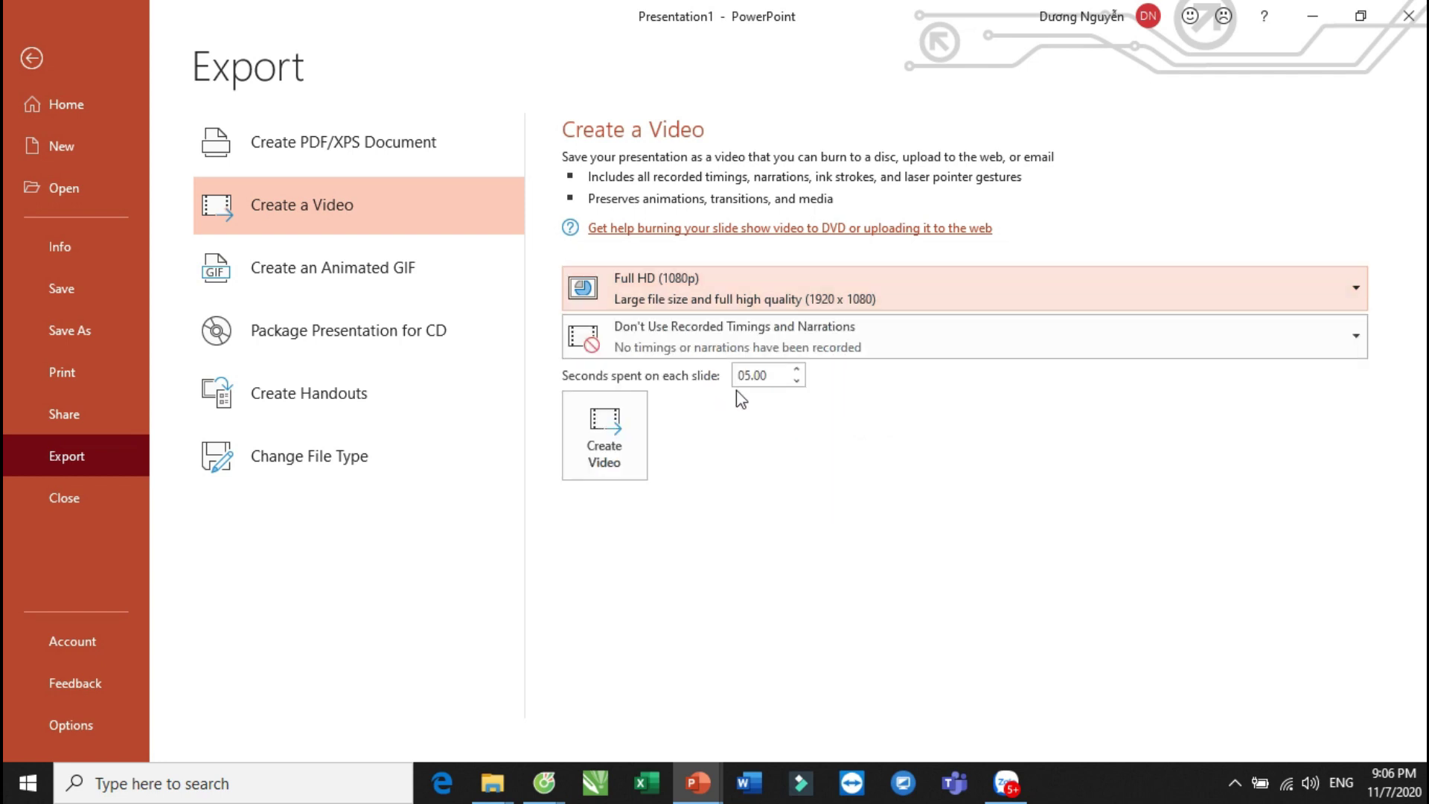
left_click(702, 345)
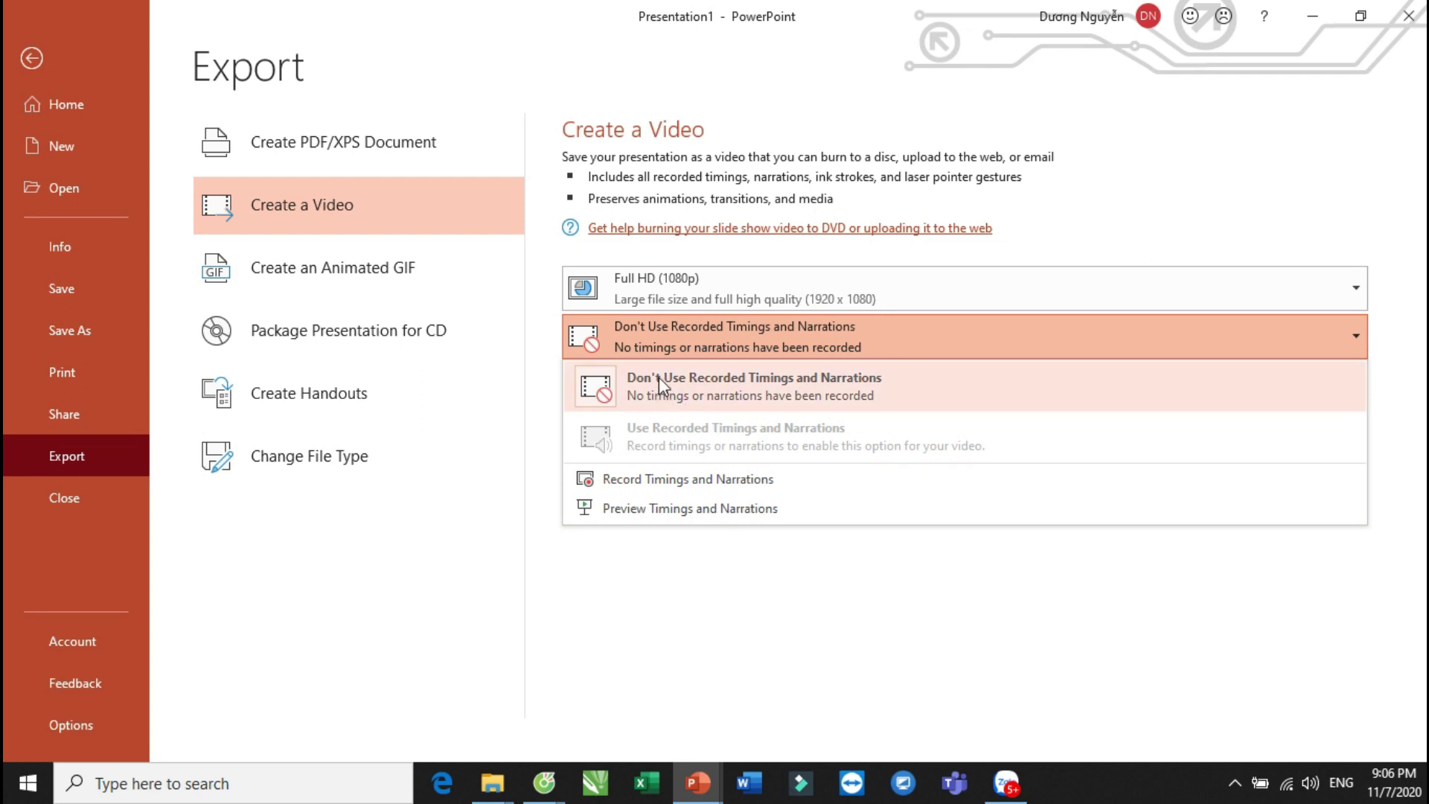
left_click(656, 332)
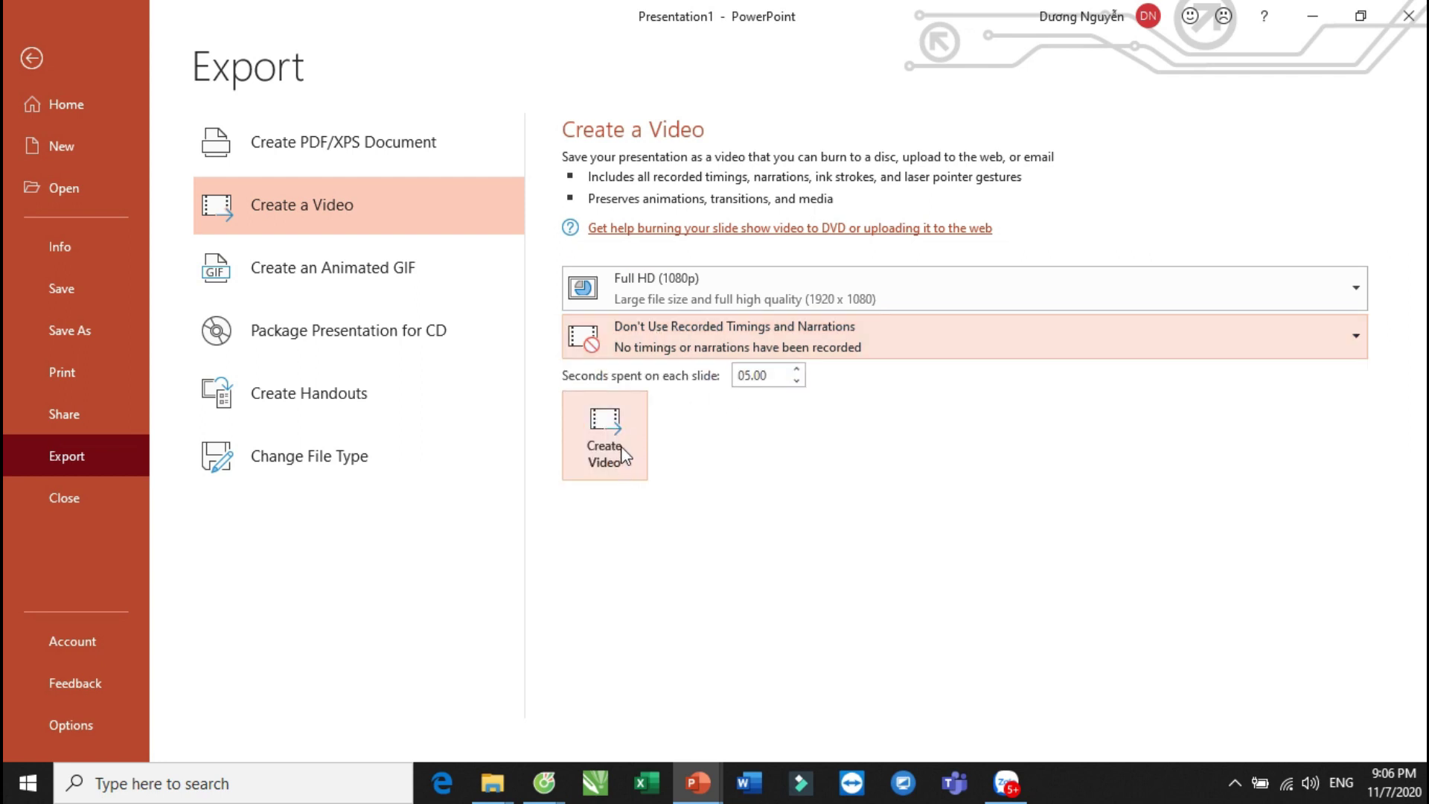
left_click(623, 453)
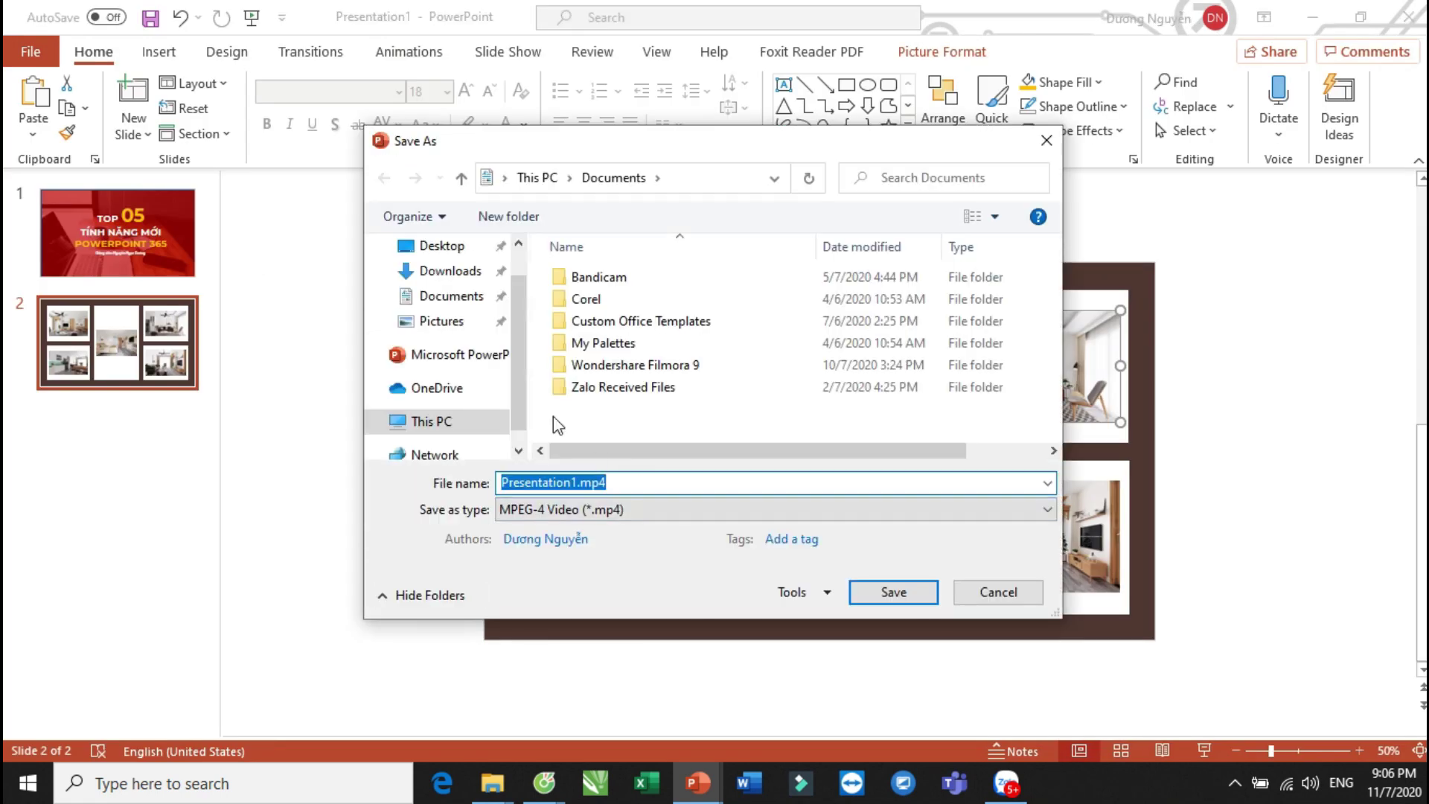
Save the video to the Desktop as Demo1 in MPEG-4 format and start rendering.
left_click(447, 246)
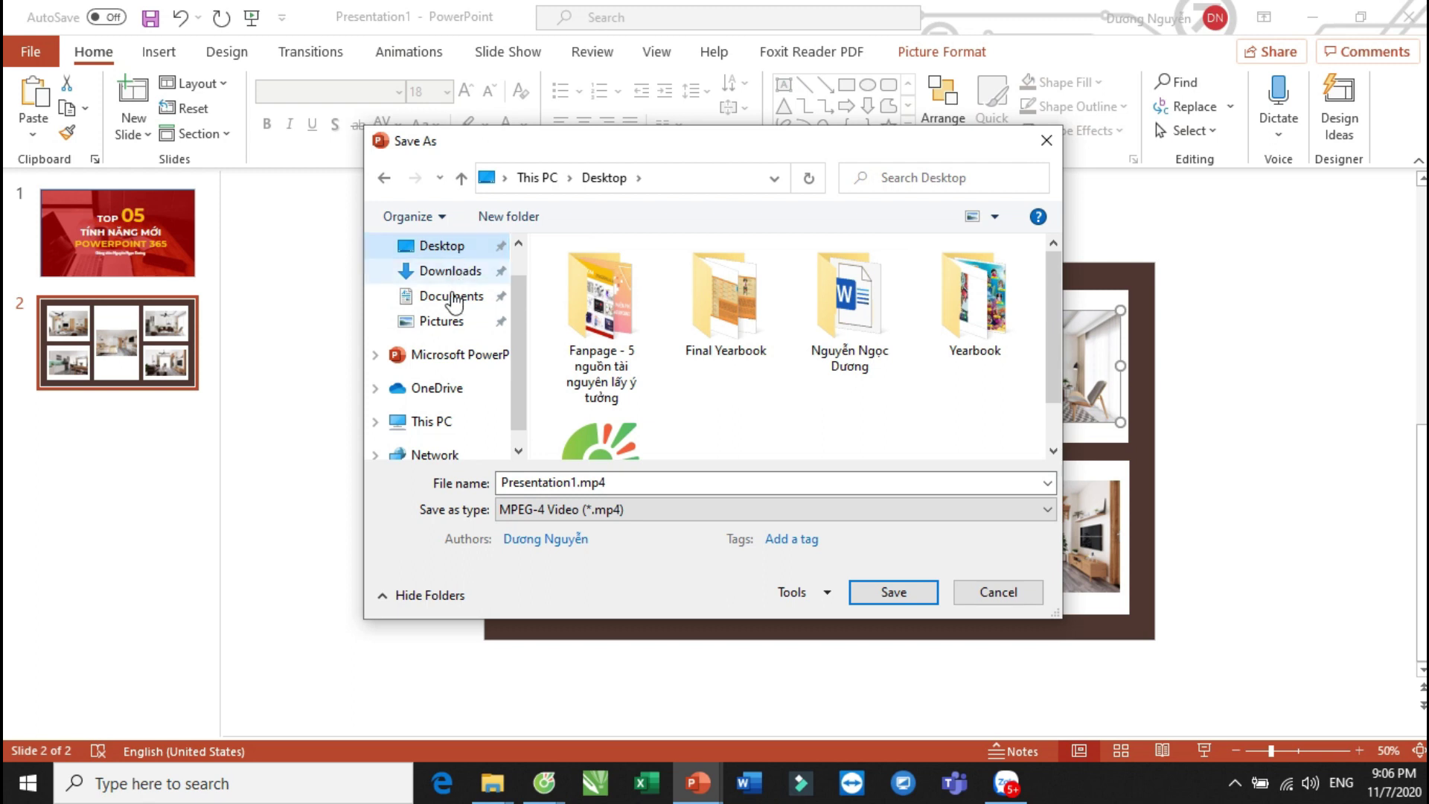
double_click(641, 483)
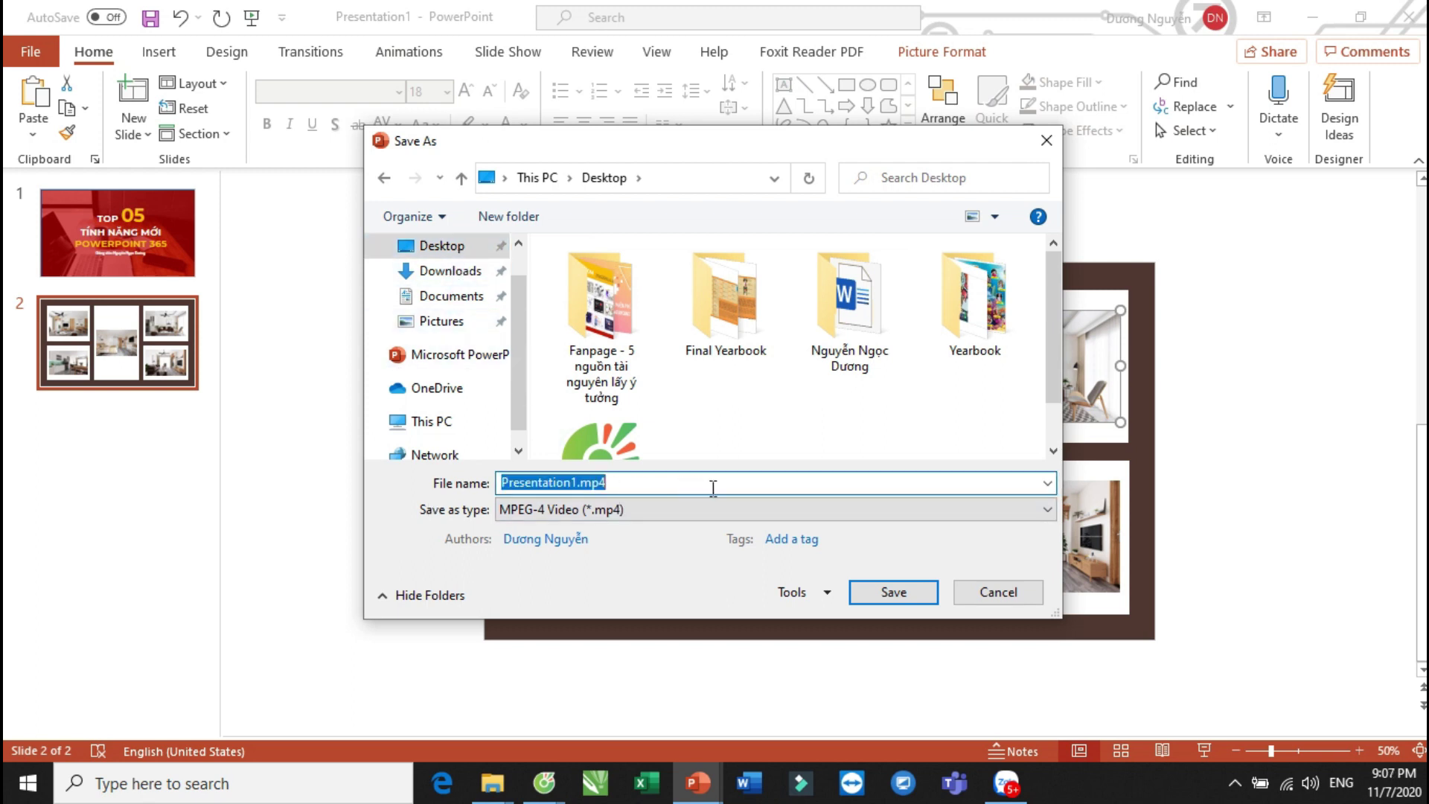
type("Demo1")
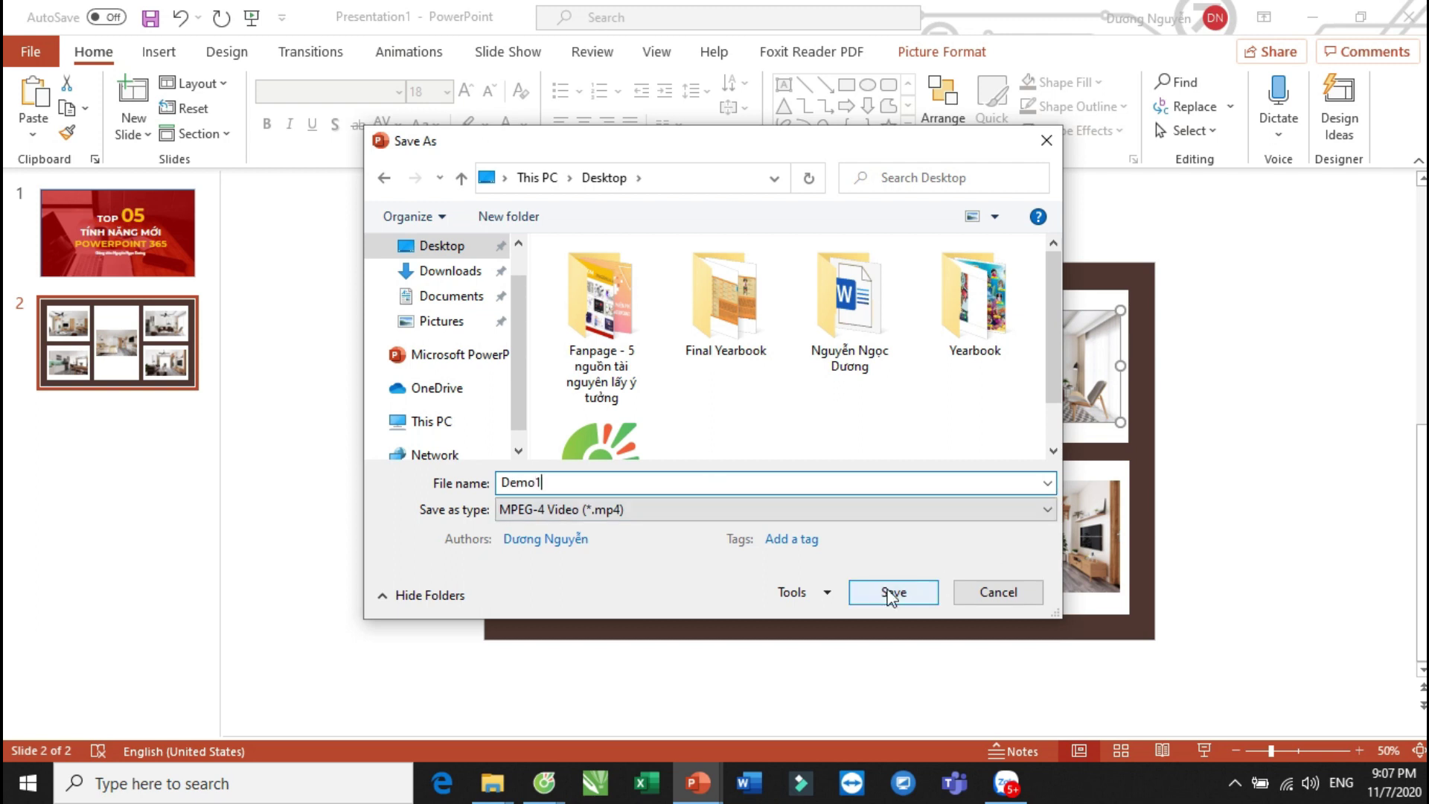
left_click(888, 592)
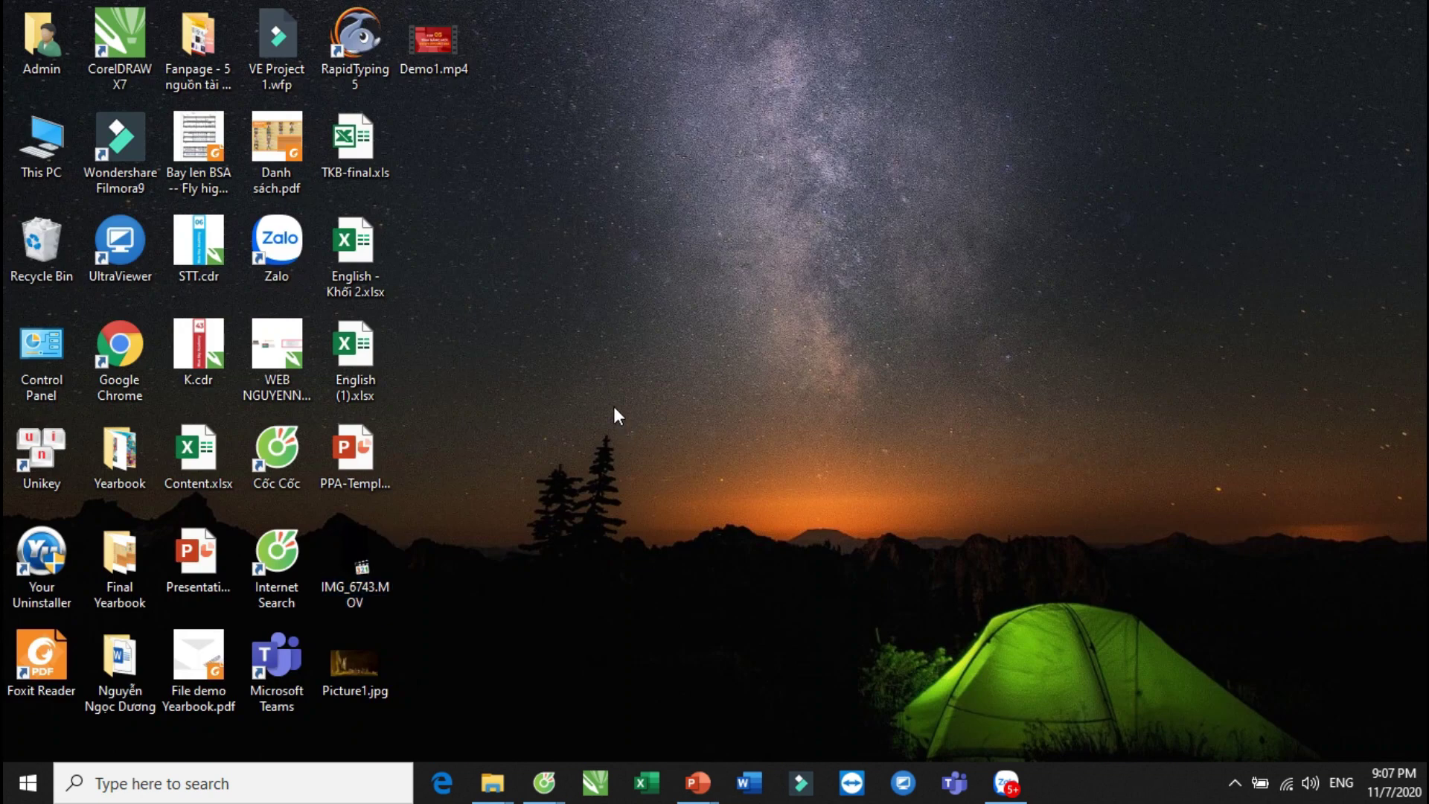
double_click(441, 46)
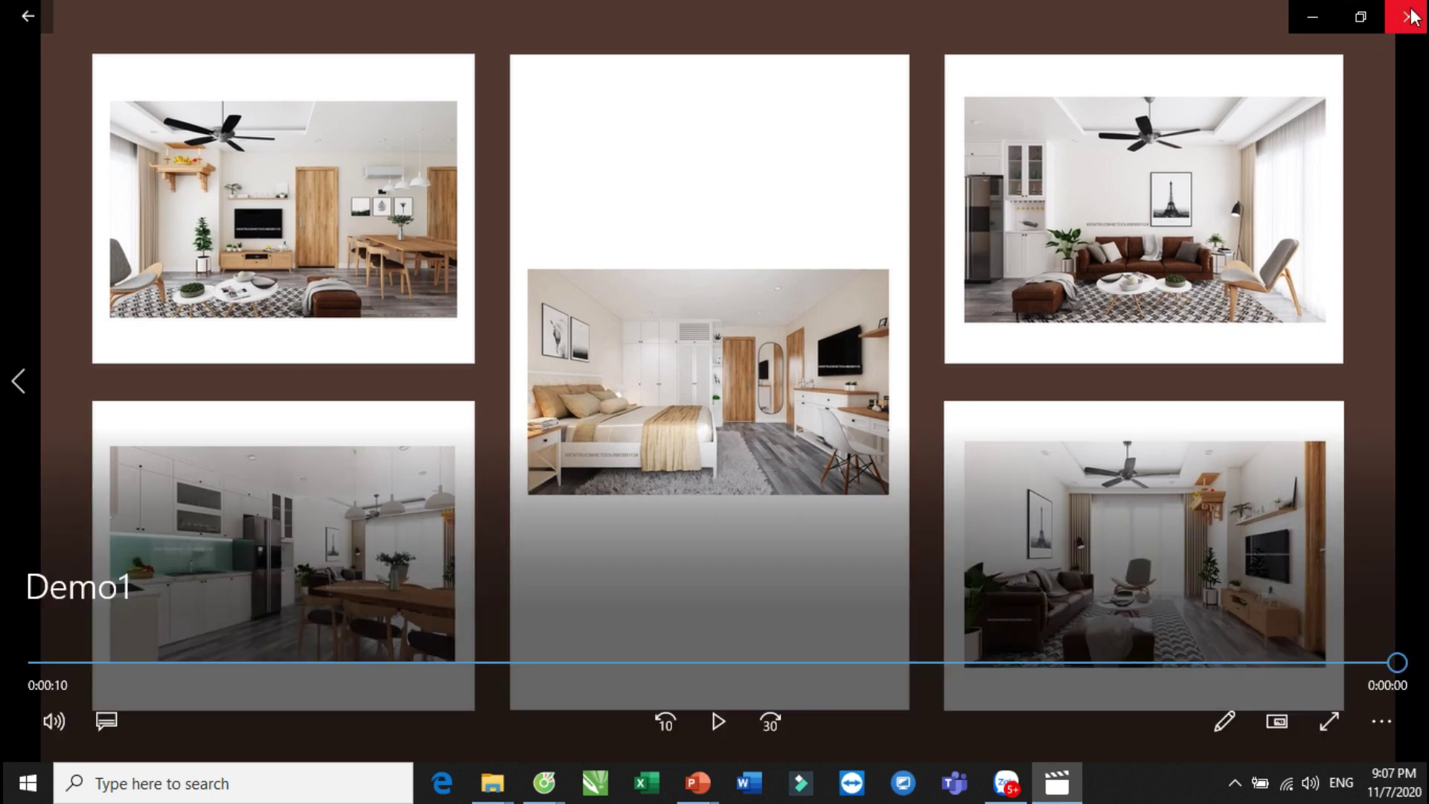
left_click(1408, 16)
mouse_move(543, 783)
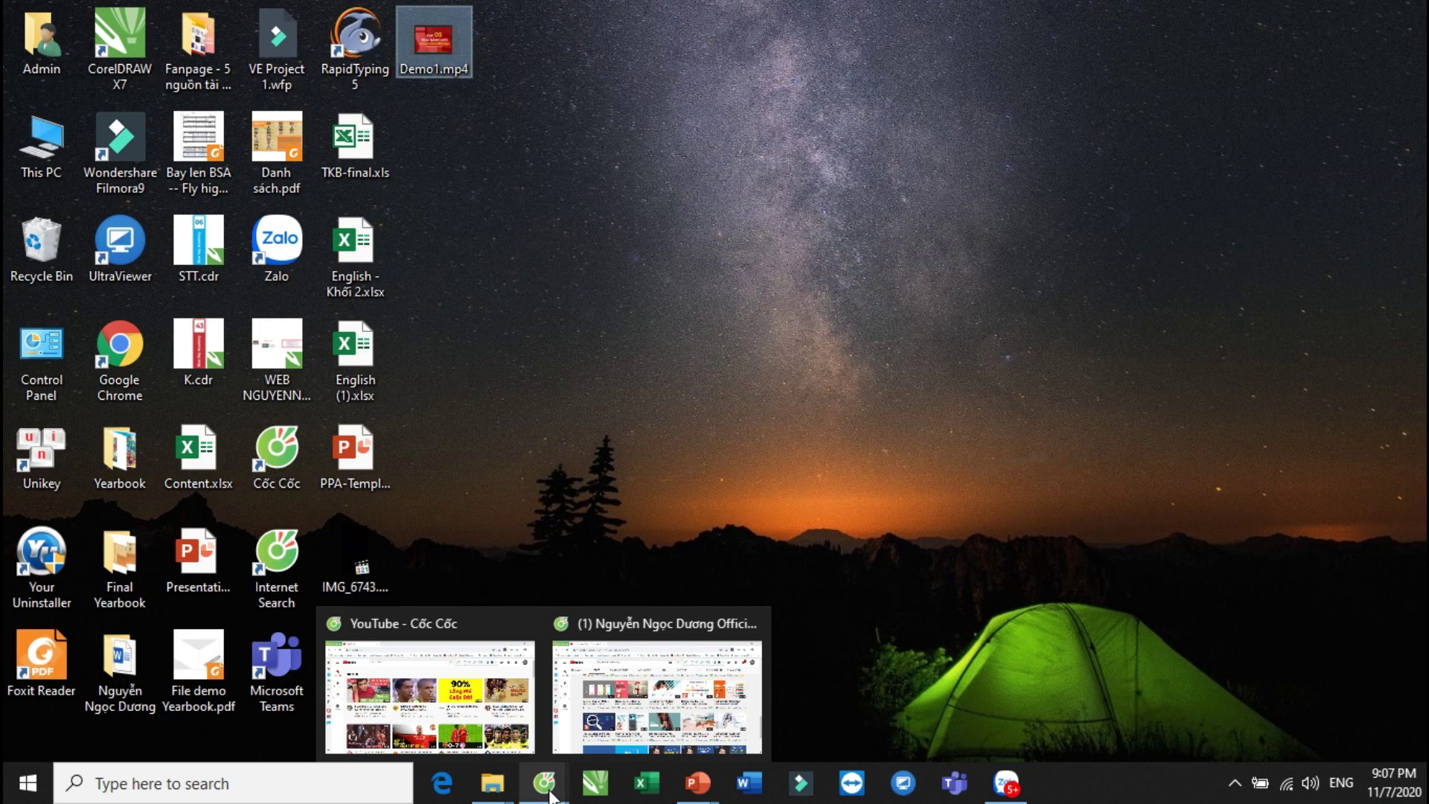
Return to PowerPoint and bring up the red TOP 05 title slide 1.
left_click(648, 707)
key("alt+Tab")
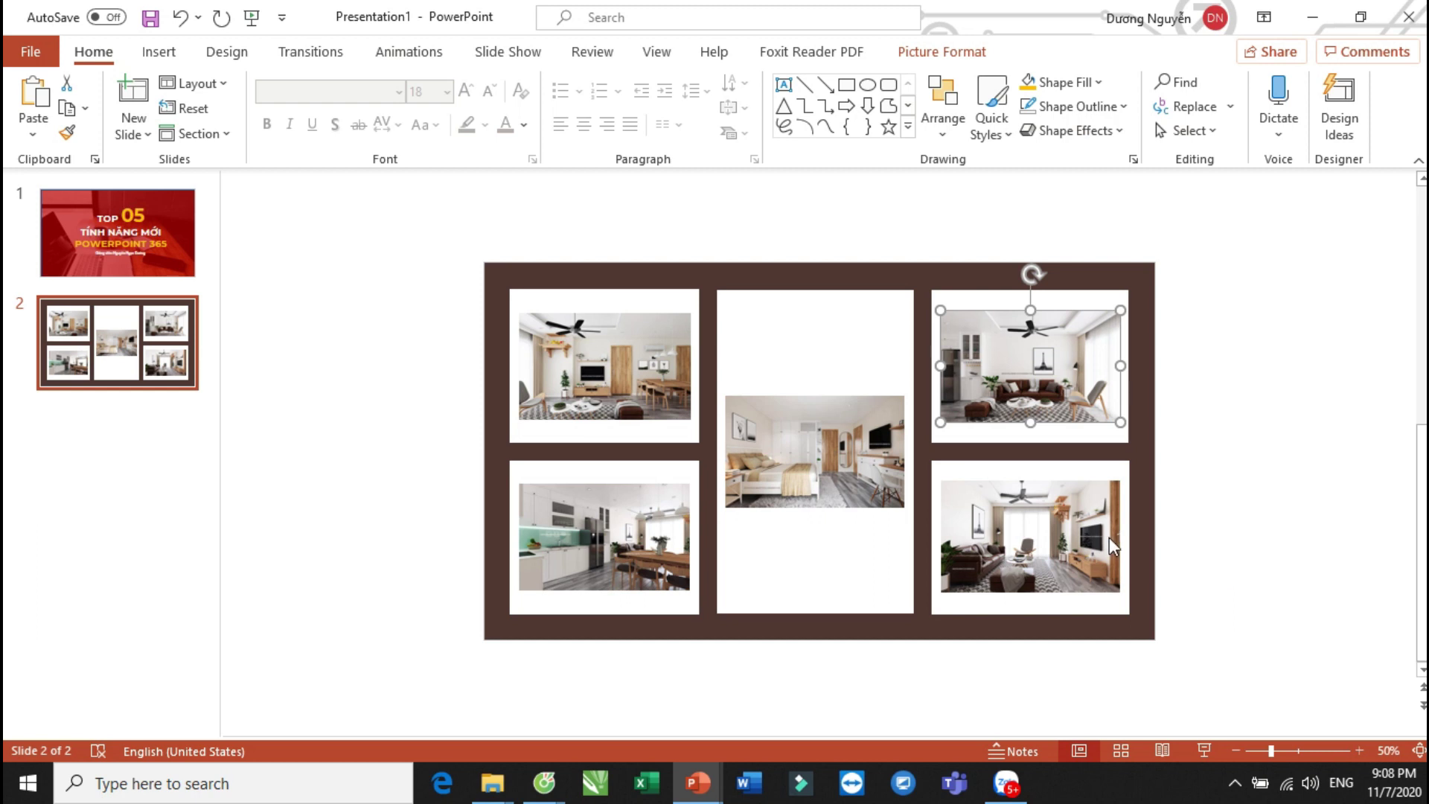
left_click(165, 231)
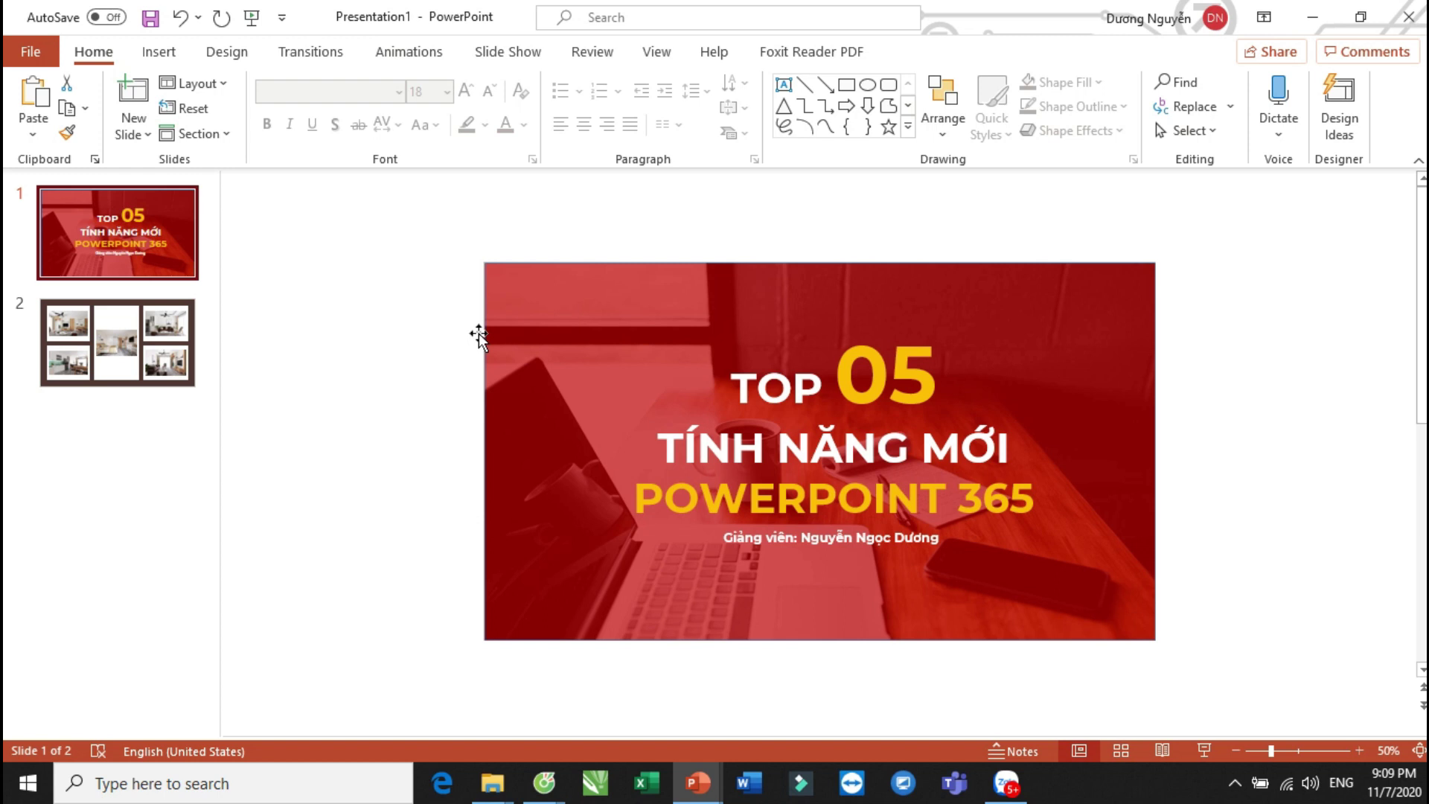
Select the background picture together with the title and subtitle text on slide 1.
left_click_drag(430, 269, 1258, 635)
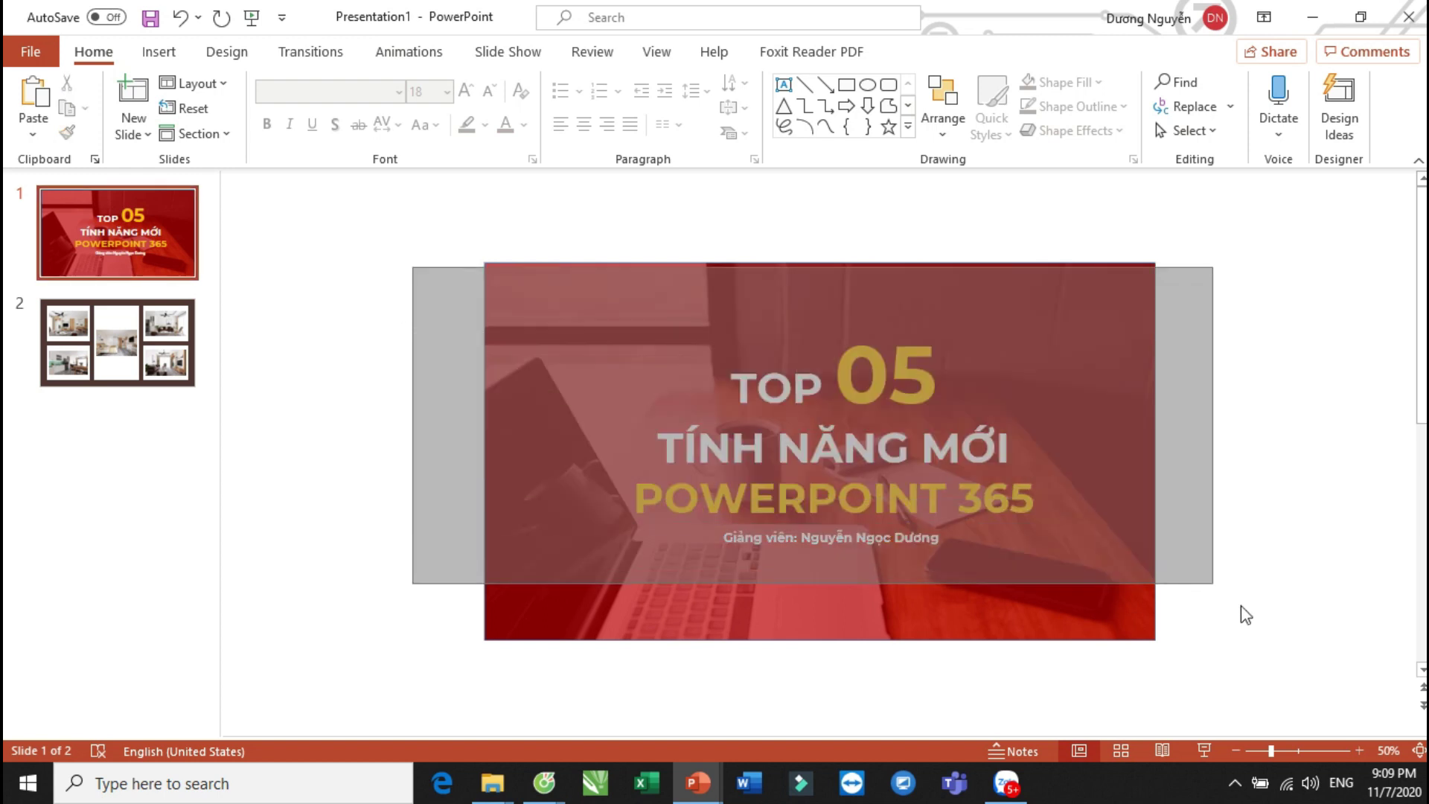
left_click(1254, 622)
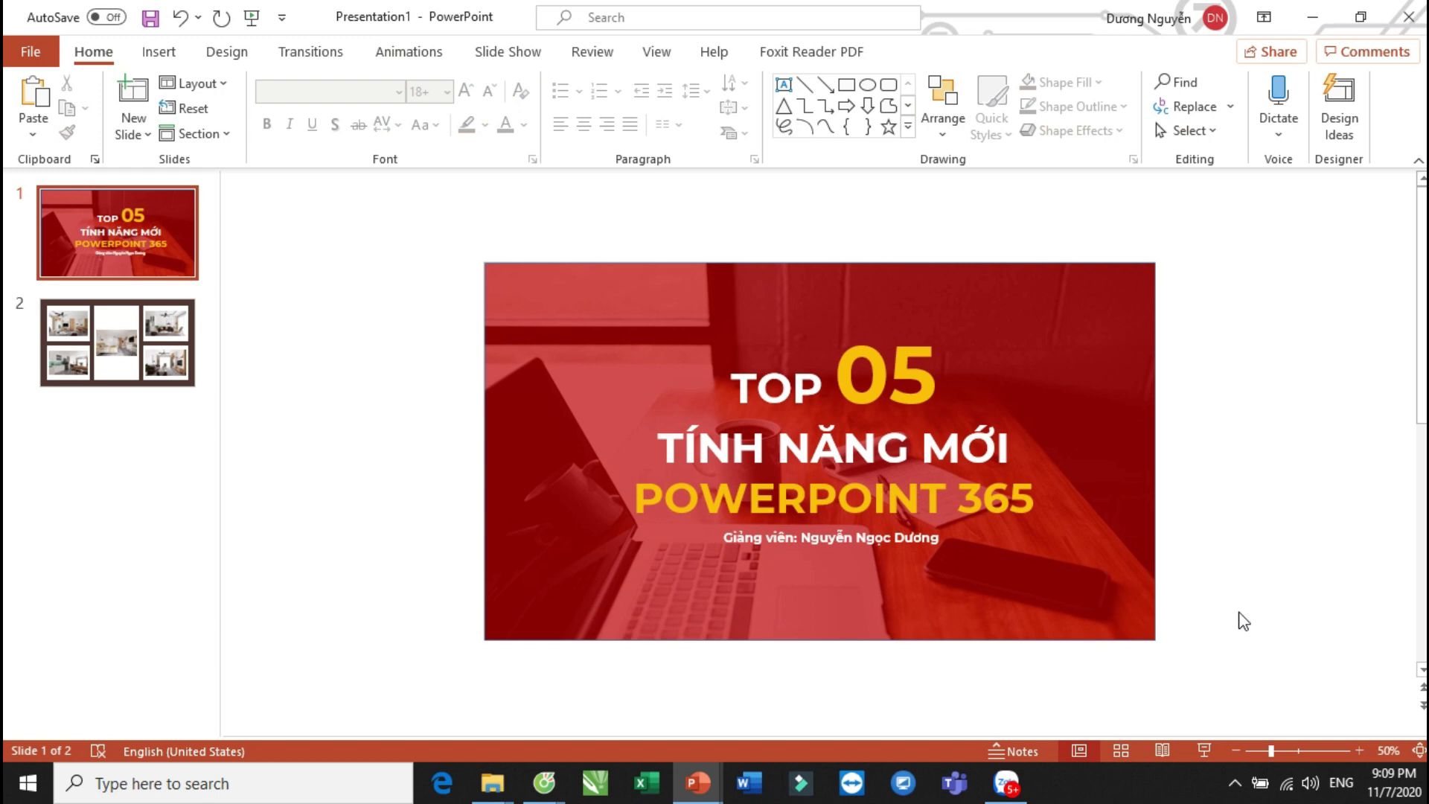
mouse_move(414, 279)
left_mouse_down()
mouse_move(346, 229)
mouse_move(1269, 615)
mouse_move(1273, 655)
left_mouse_up()
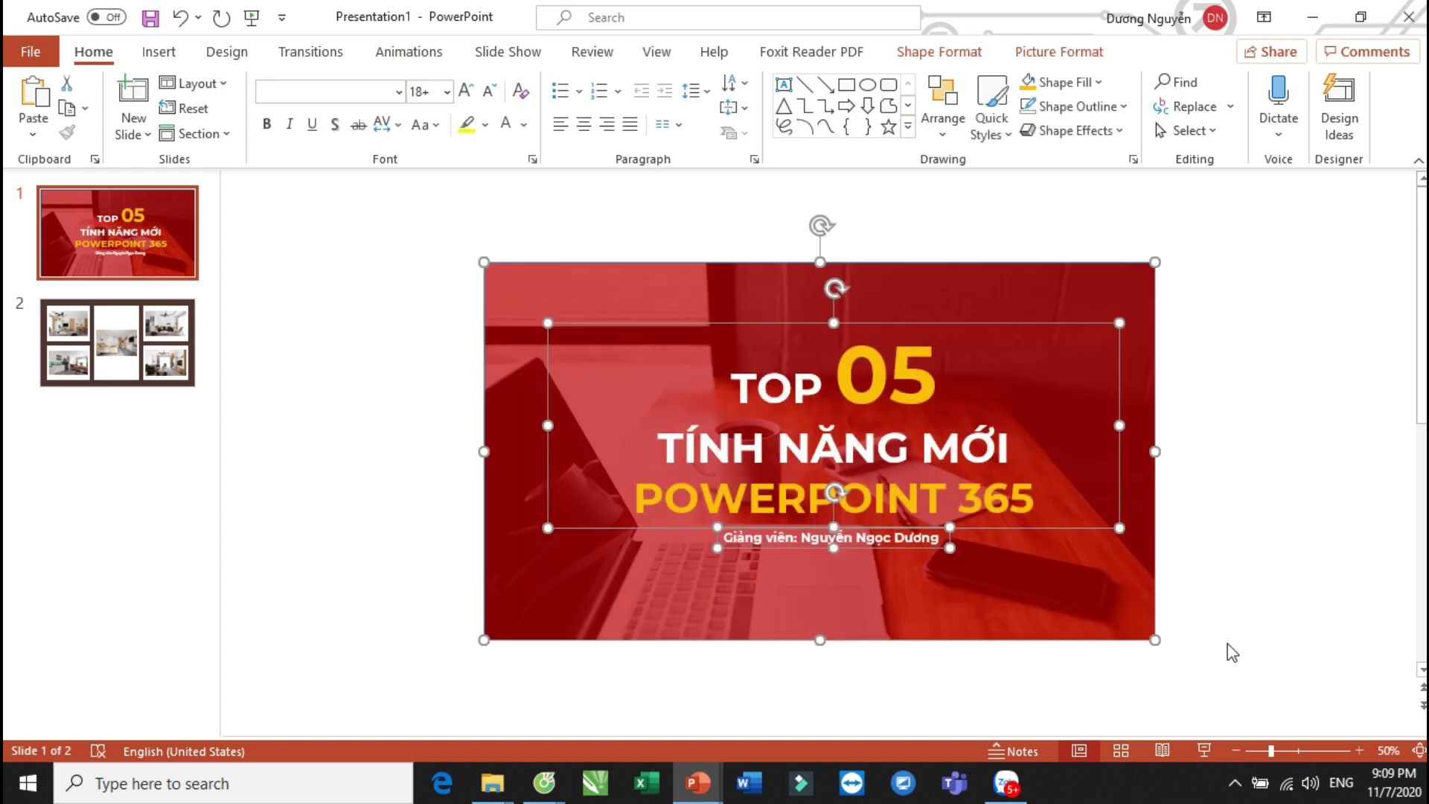